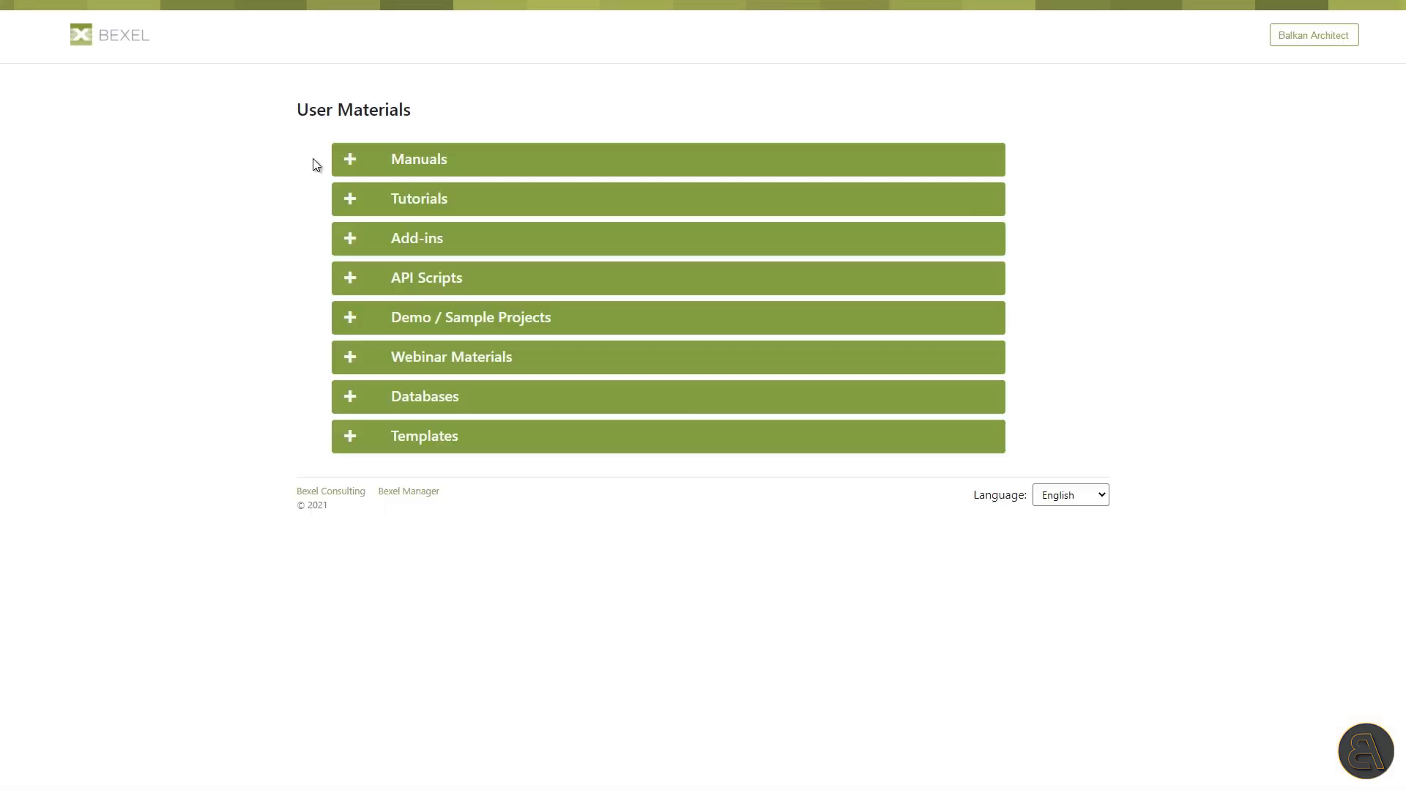
Expand and collapse the Manuals, Tutorials, Add-ins and API Scripts sections in turn
{"action": "left_click", "coordinate": [350, 159]}
{"action": "left_click", "coordinate": [349, 160]}
{"action": "left_click", "coordinate": [344, 203]}
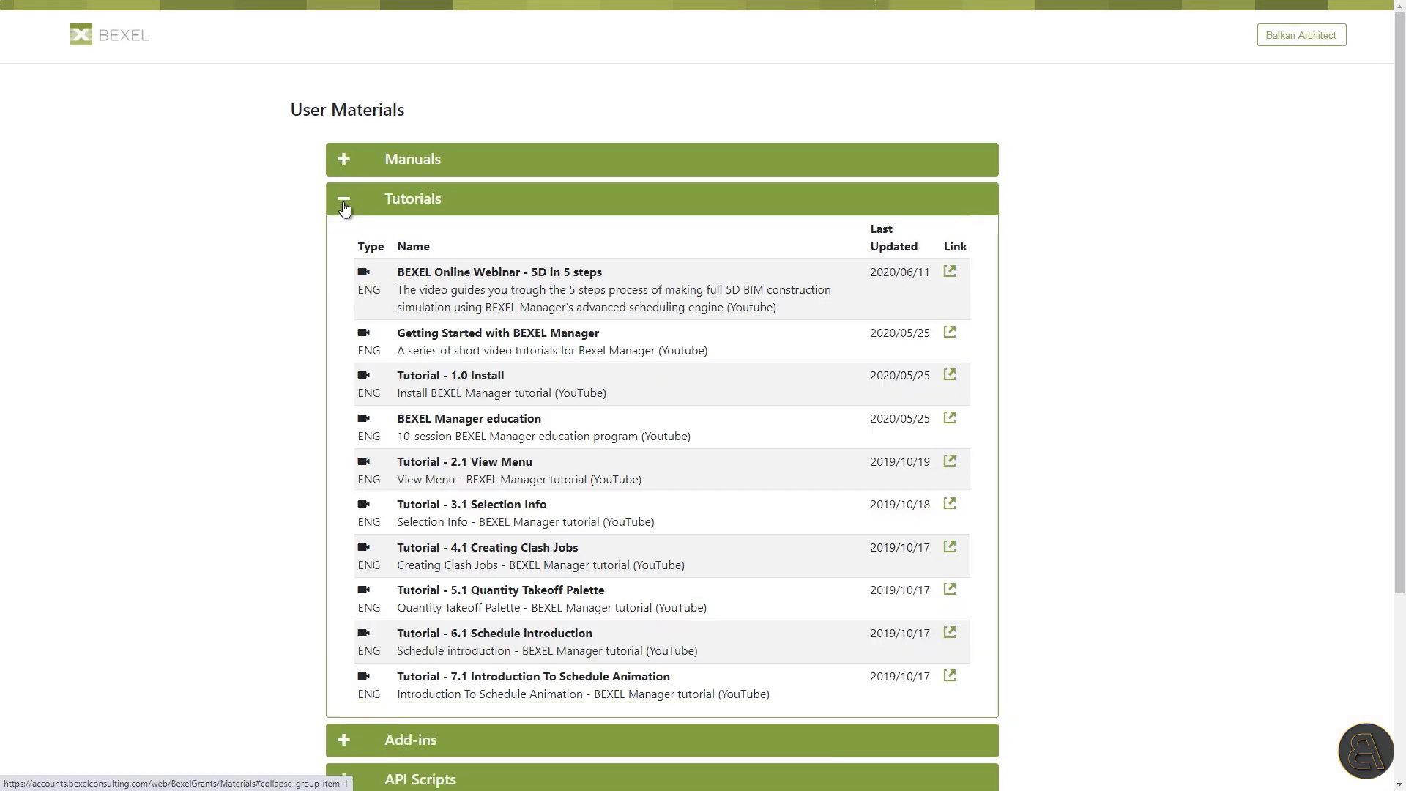
{"action": "left_click", "coordinate": [342, 205]}
{"action": "left_click", "coordinate": [346, 243]}
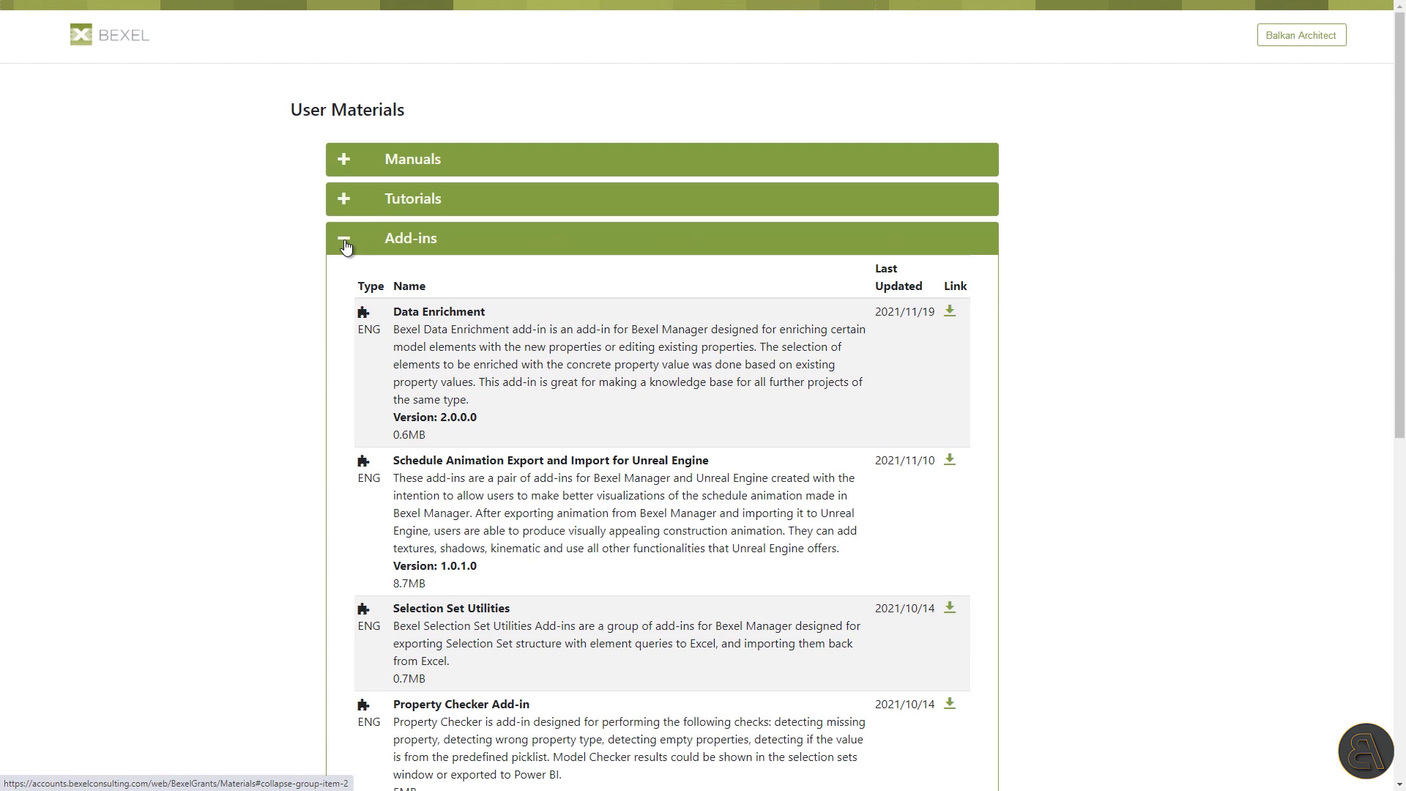
{"action": "left_click", "coordinate": [345, 246]}
{"action": "left_click", "coordinate": [353, 280]}
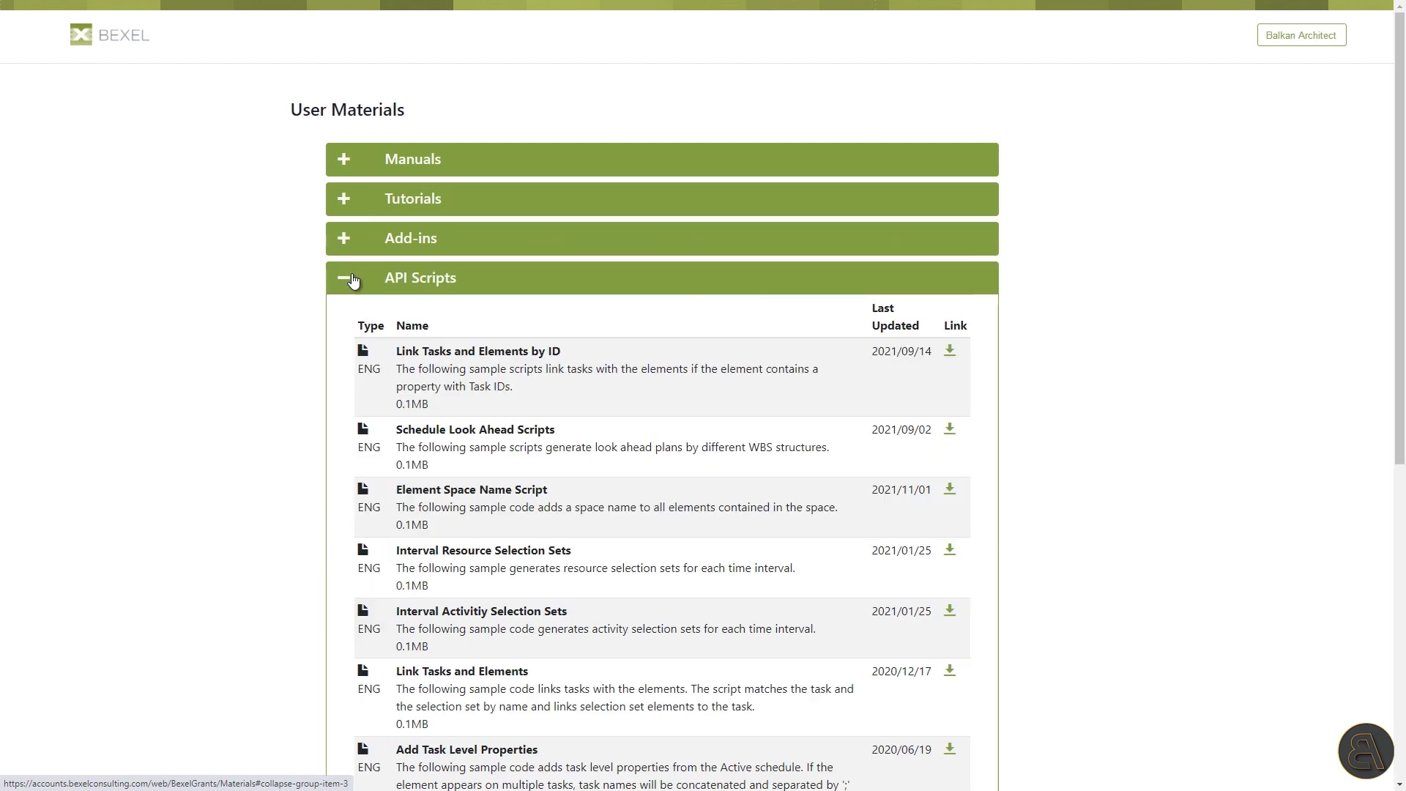
{"action": "left_click", "coordinate": [351, 279]}
Expand Demo / Sample Projects and scroll down to the BEXEL Large-scale Sample Project
{"action": "left_click", "coordinate": [346, 319]}
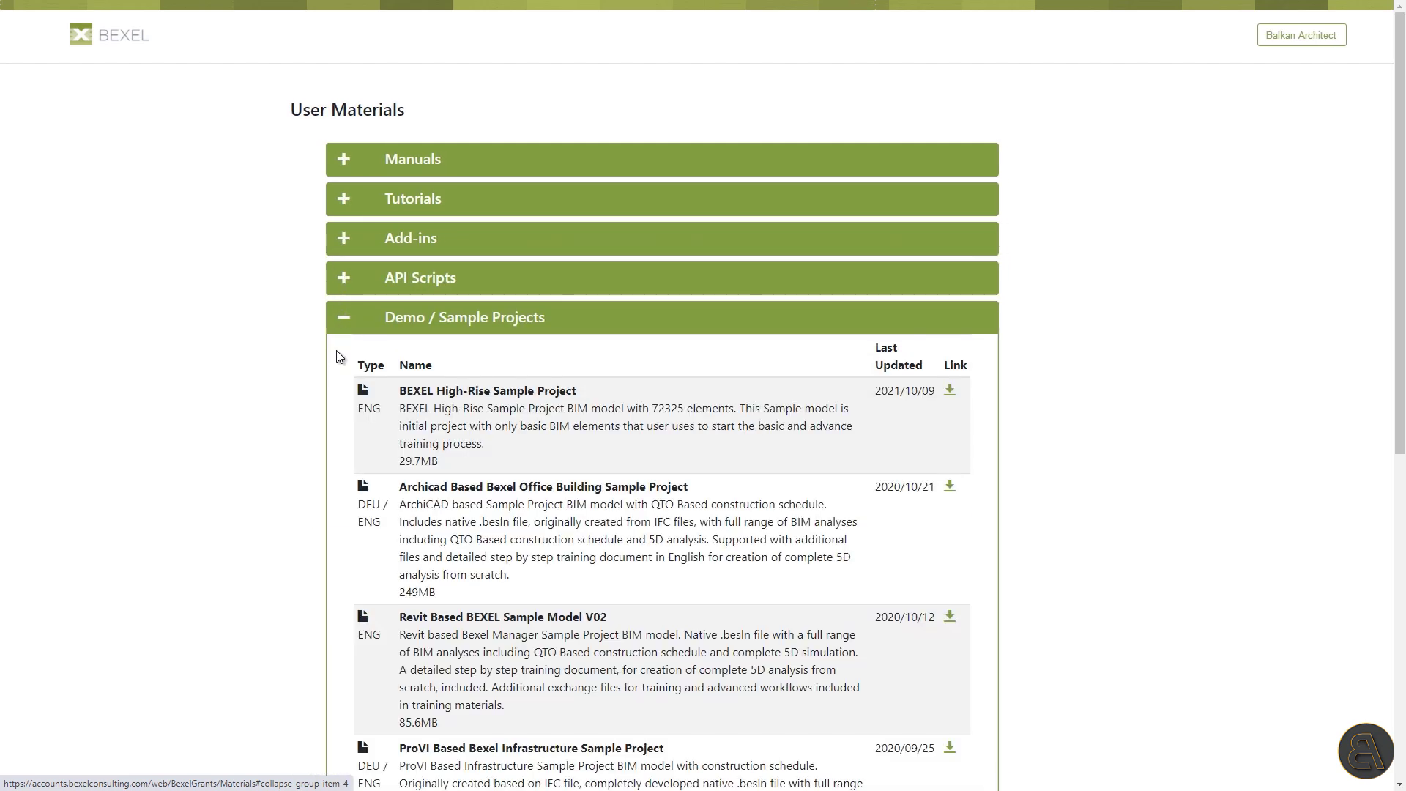
{"action": "scroll", "coordinate": [1059, 440], "scroll_direction": "down", "scroll_amount": 1}
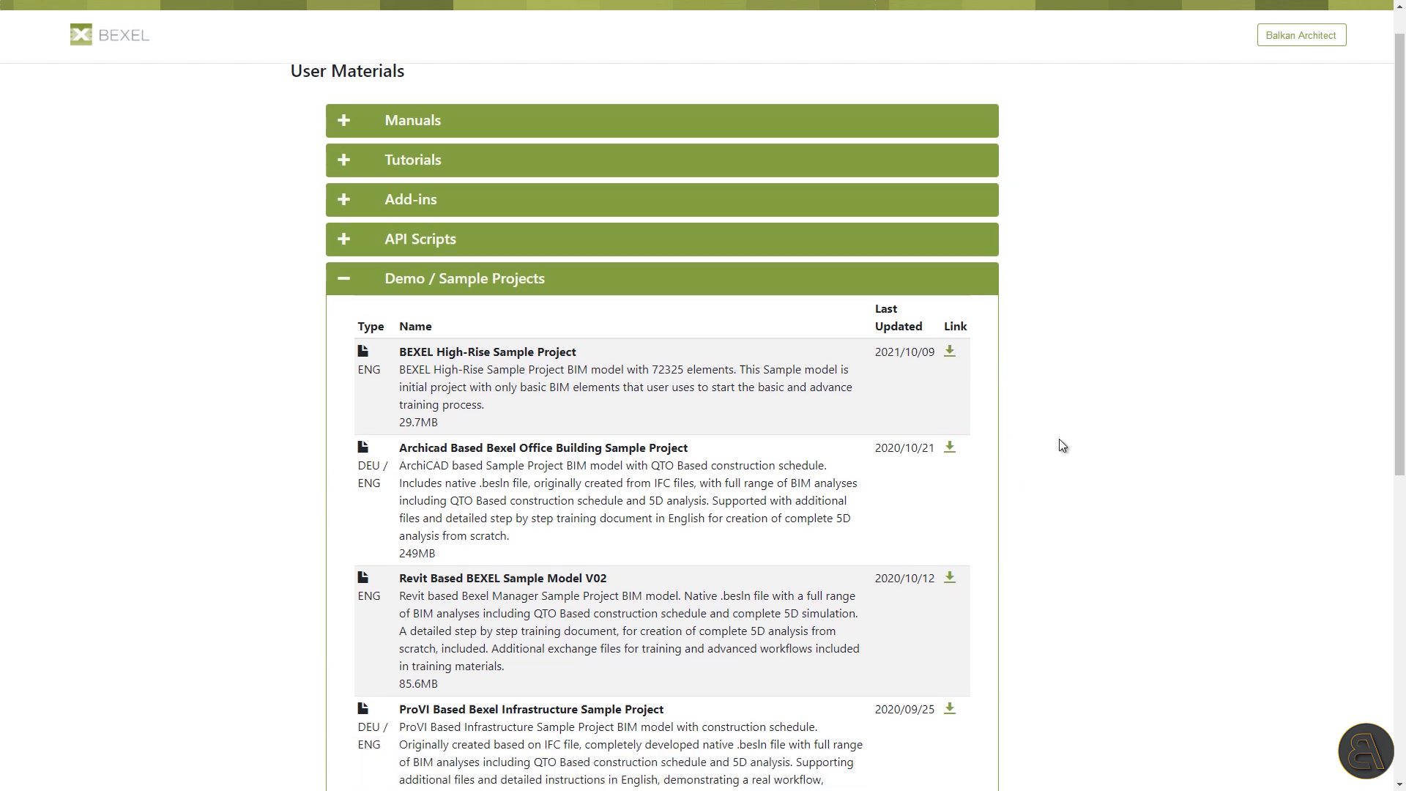
{"action": "scroll", "coordinate": [1059, 440], "scroll_direction": "down", "scroll_amount": 6}
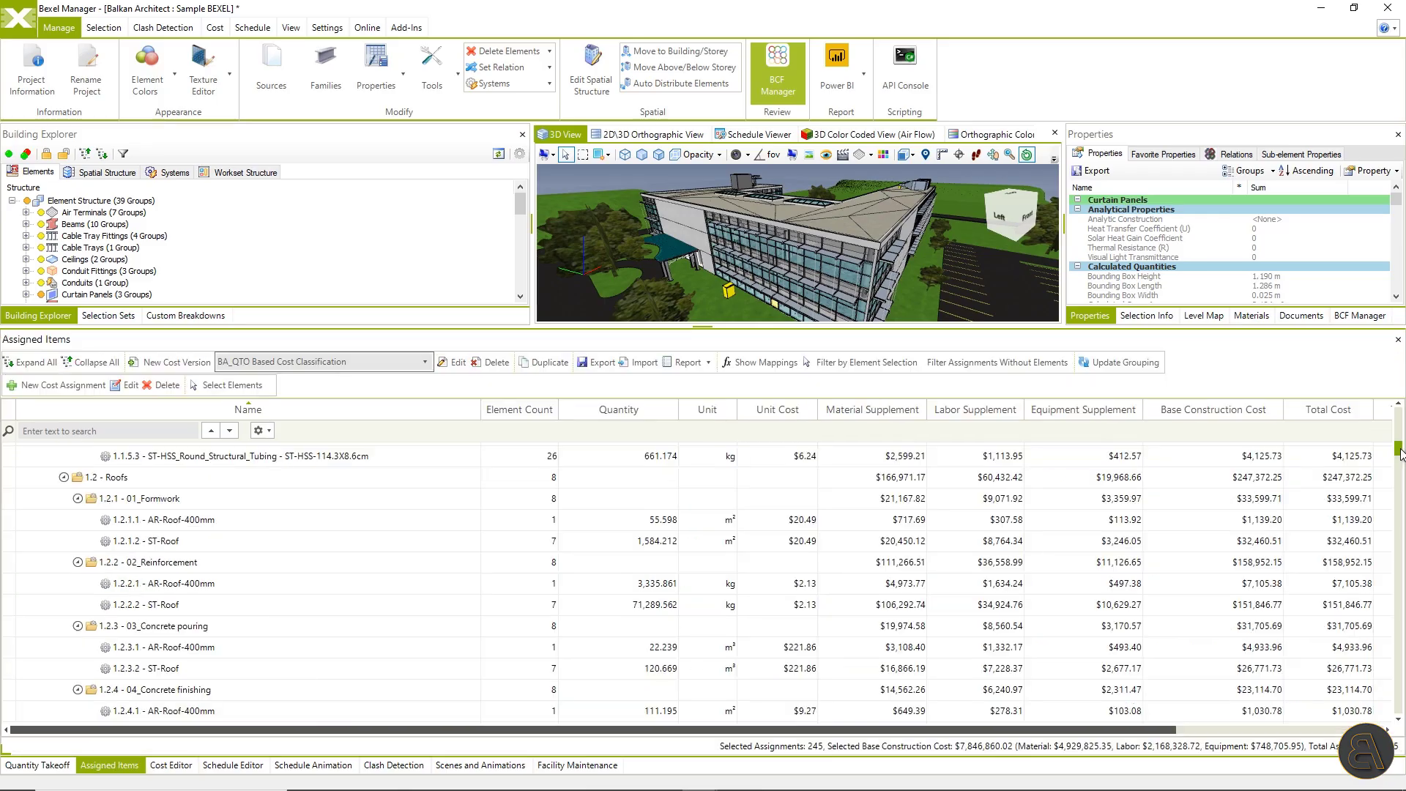
Scroll through the BA_QTO Based Cost Classification assigned cost items table
{"action": "scroll", "coordinate": [1051, 531], "scroll_direction": "down", "scroll_amount": 6}
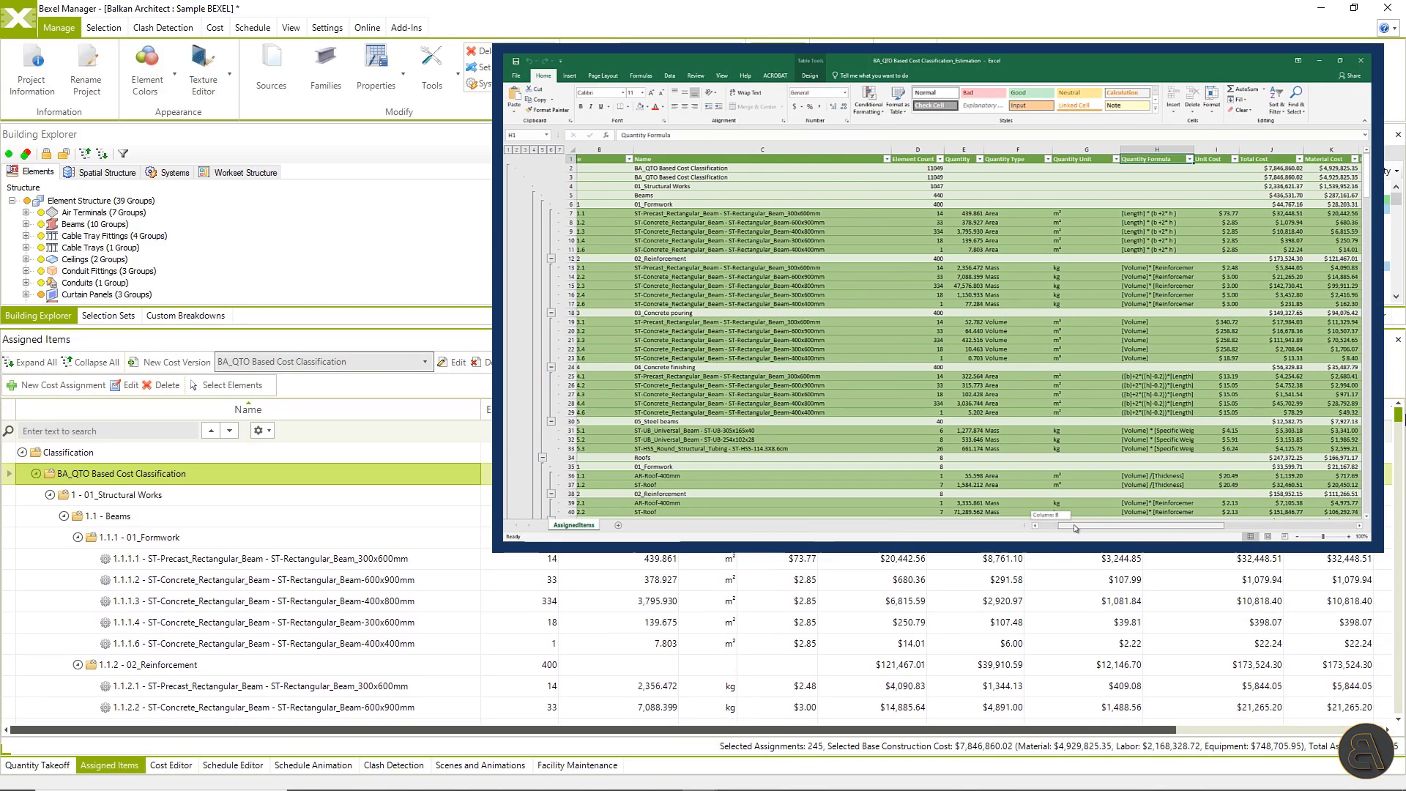
{"action": "left_click_drag", "start_coordinate": [876, 733], "coordinate": [1078, 716]}
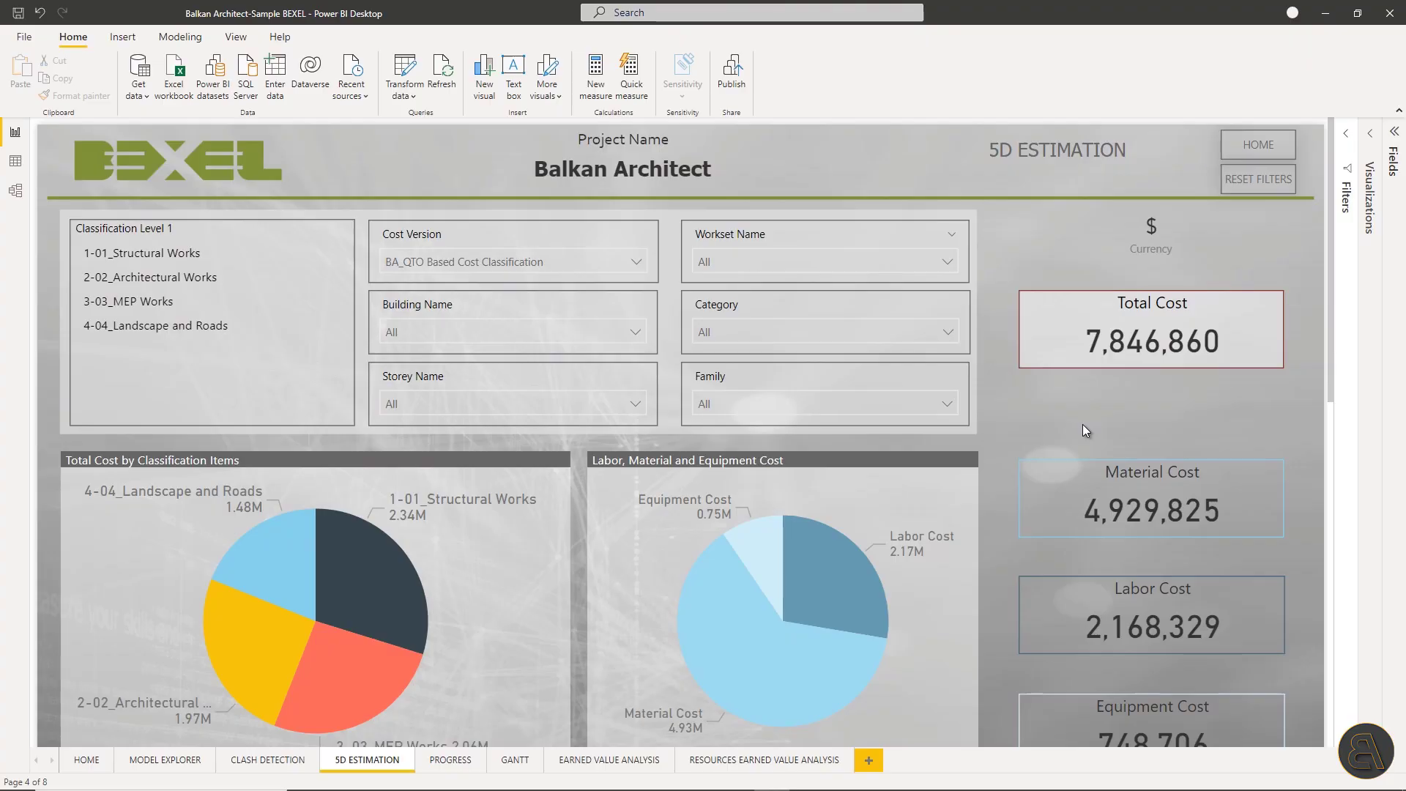
Scroll the 5D ESTIMATION page down to the Construction Costs Estimation table
{"action": "scroll", "coordinate": [1082, 424], "scroll_direction": "down", "scroll_amount": 6}
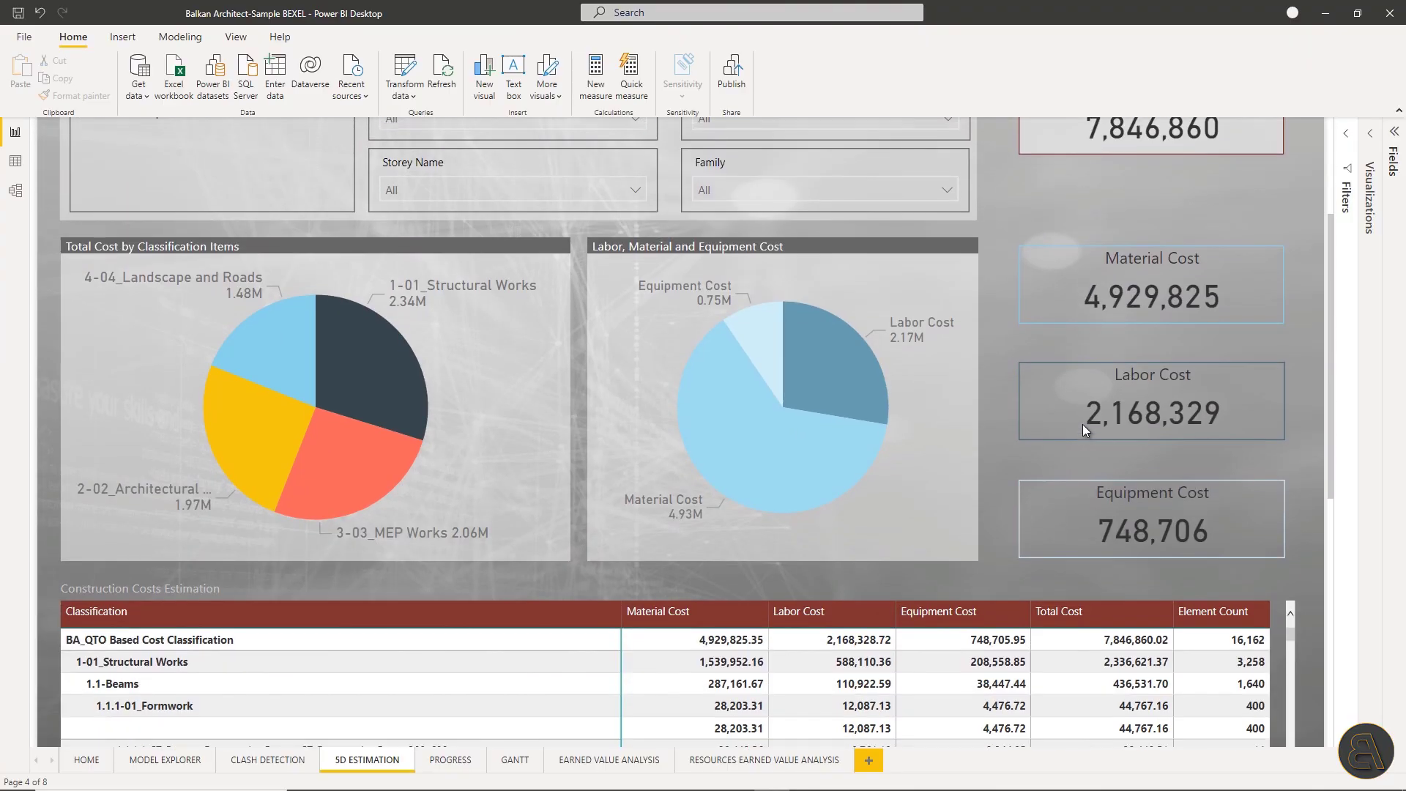
{"action": "scroll", "coordinate": [1096, 483], "scroll_direction": "down", "scroll_amount": 4}
{"action": "scroll", "coordinate": [1095, 484], "scroll_direction": "down", "scroll_amount": 5}
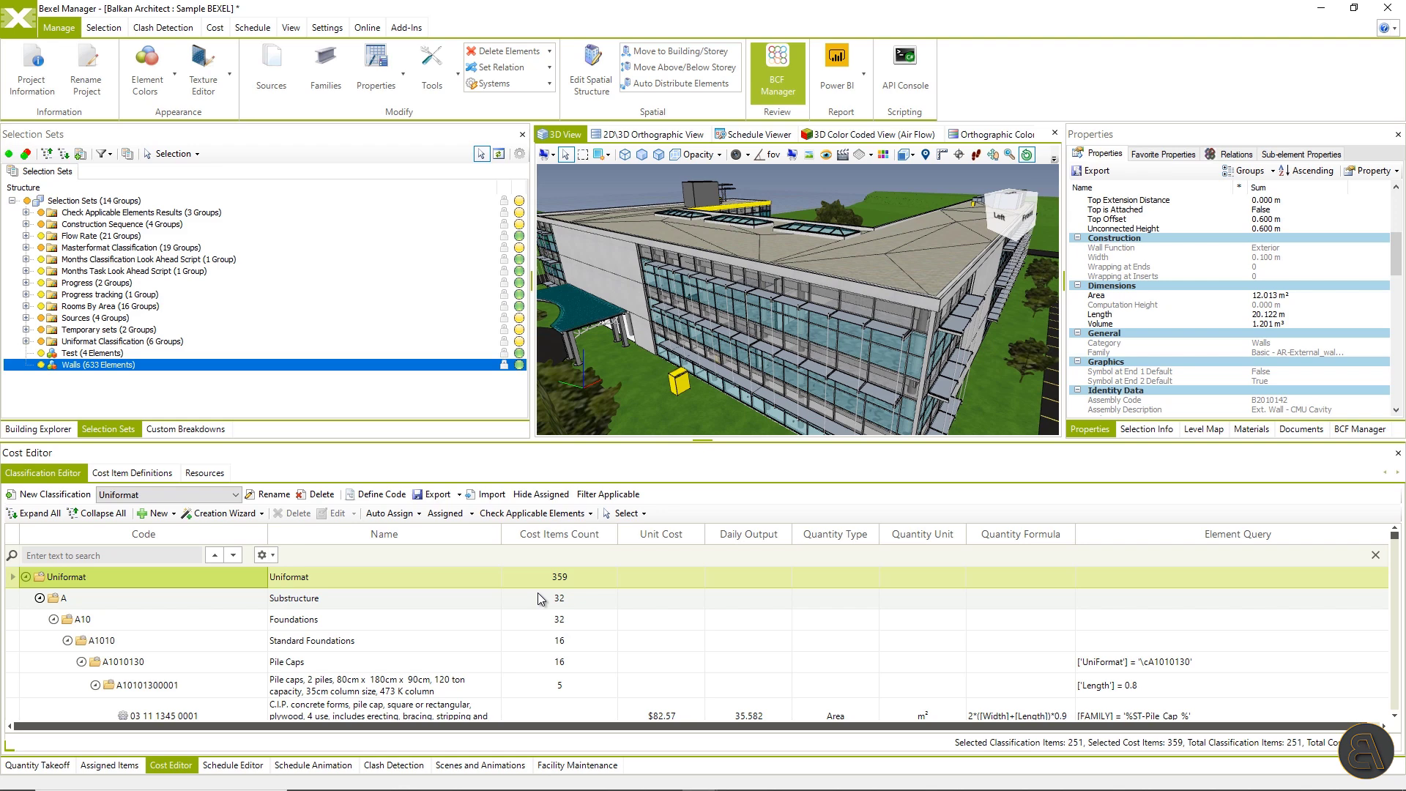
Switch the Cost Editor to QTO Based Cost Classification and browse the fully expanded tree
{"action": "left_click", "coordinate": [233, 495]}
{"action": "left_click", "coordinate": [154, 532]}
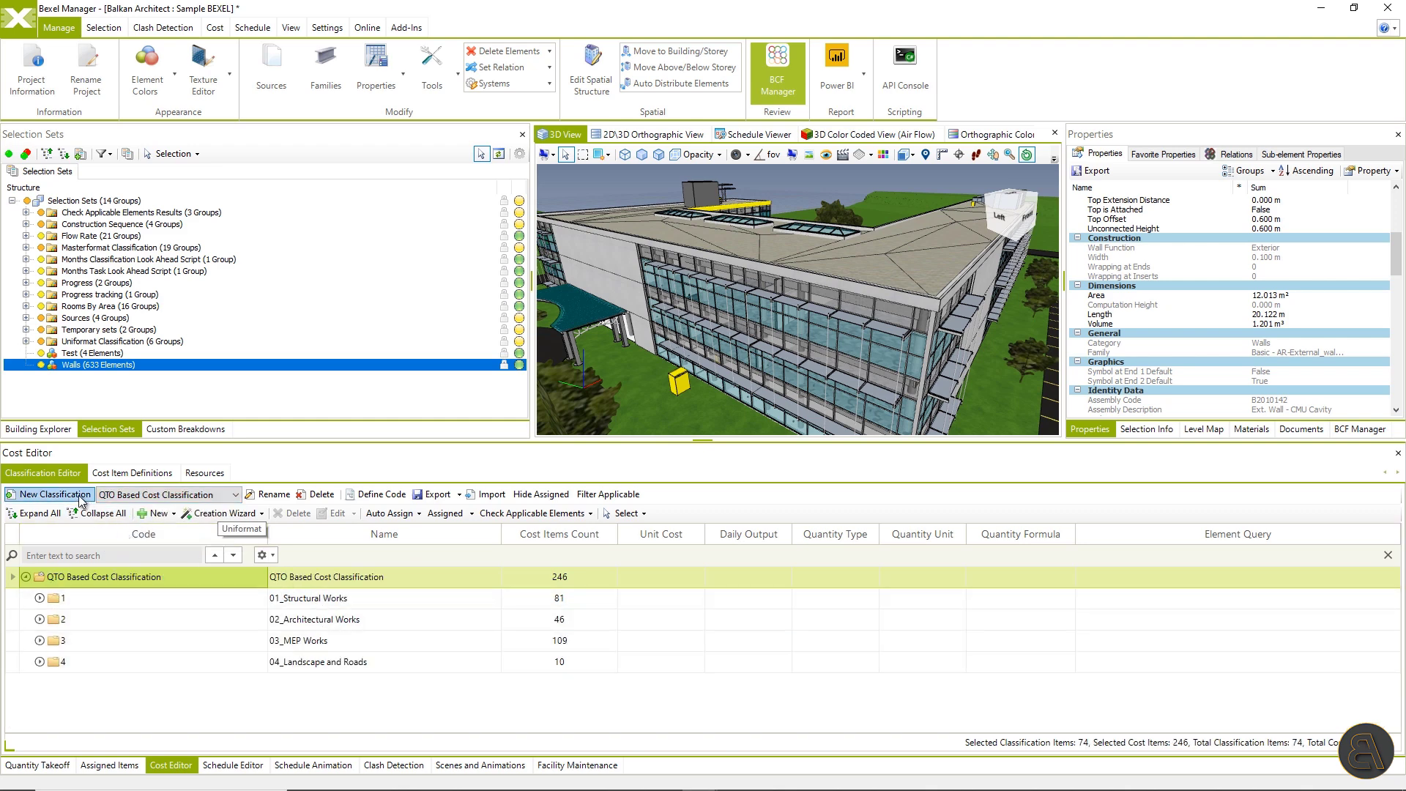
{"action": "left_click", "coordinate": [50, 512]}
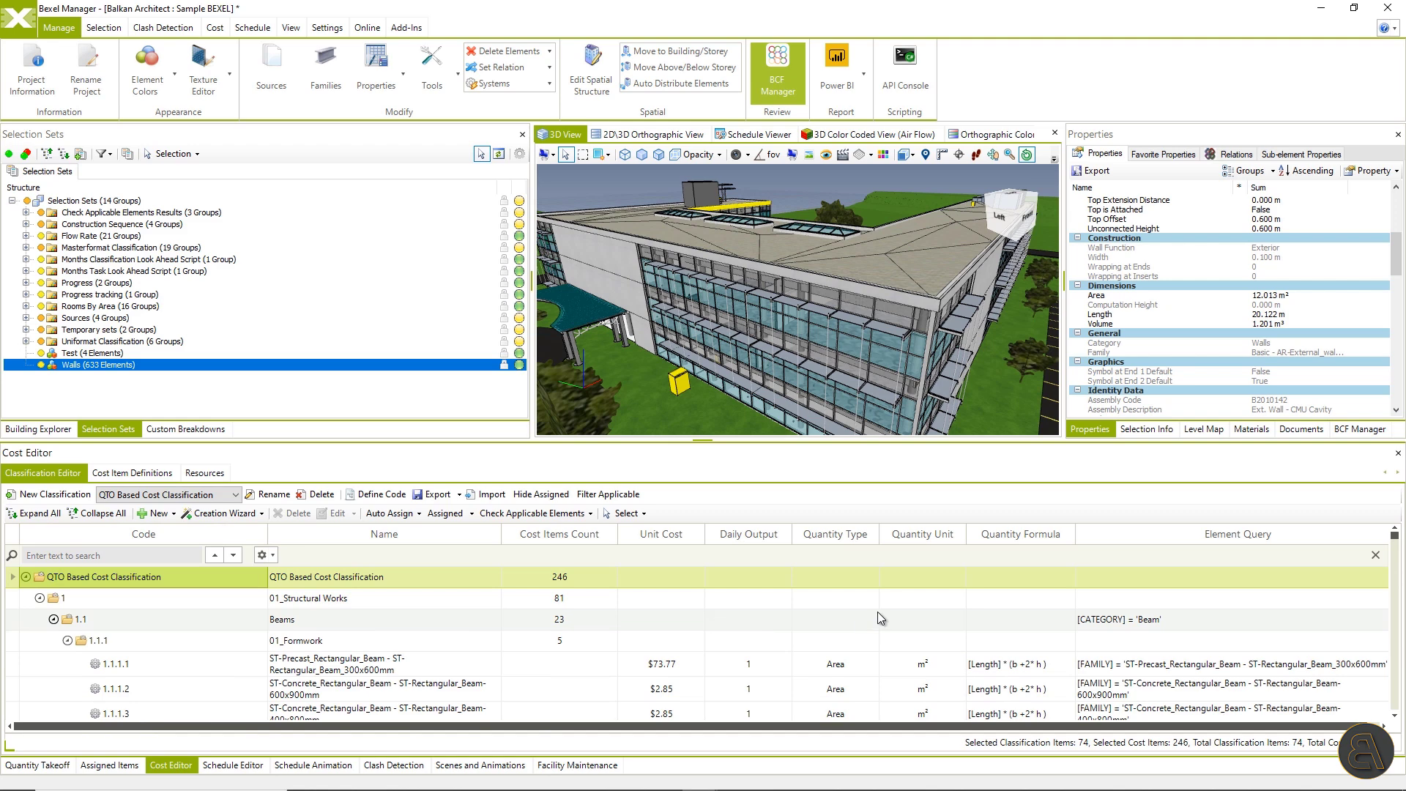
{"action": "scroll", "coordinate": [878, 612], "scroll_direction": "down", "scroll_amount": 3}
{"action": "scroll", "coordinate": [879, 612], "scroll_direction": "down", "scroll_amount": 10}
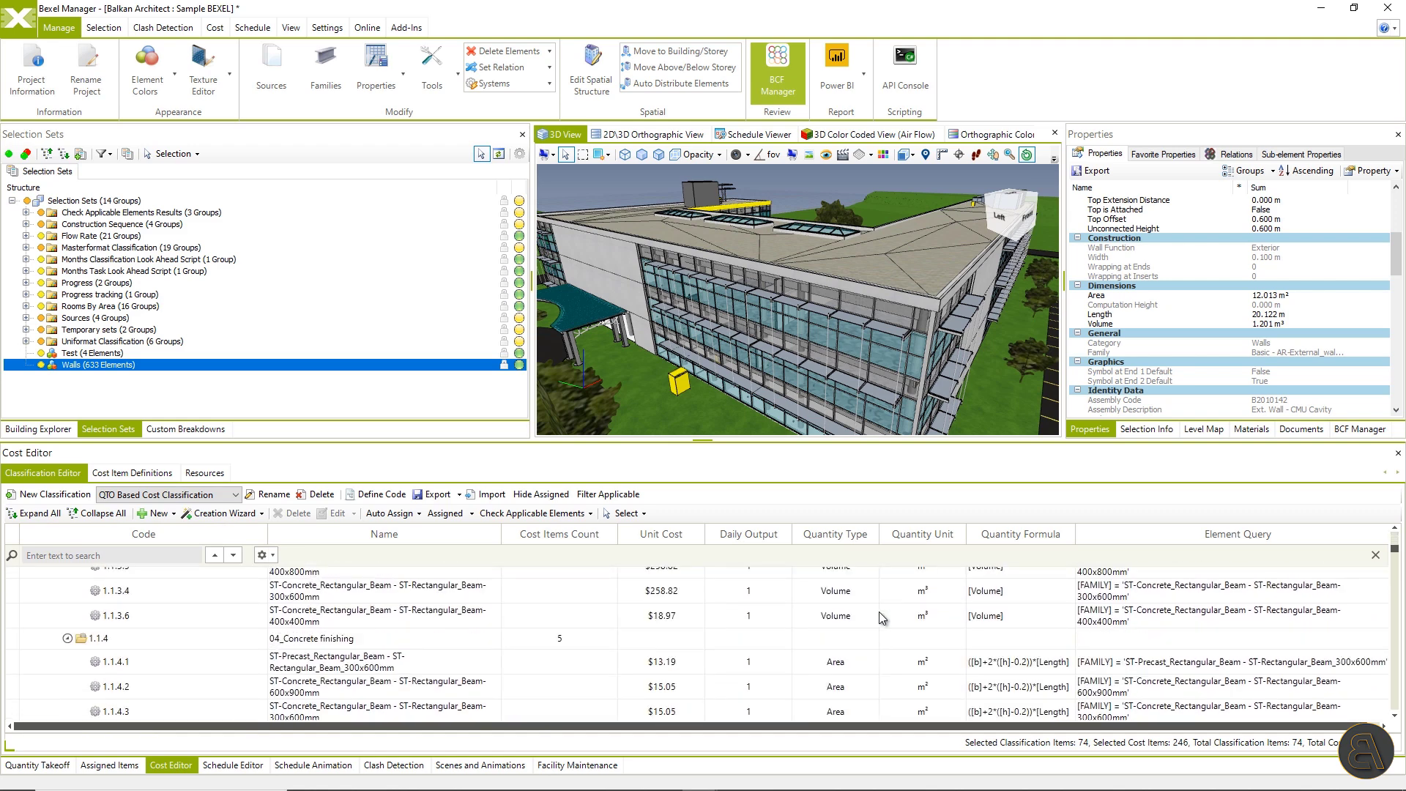
{"action": "scroll", "coordinate": [1394, 557], "scroll_direction": "up", "scroll_amount": 5}
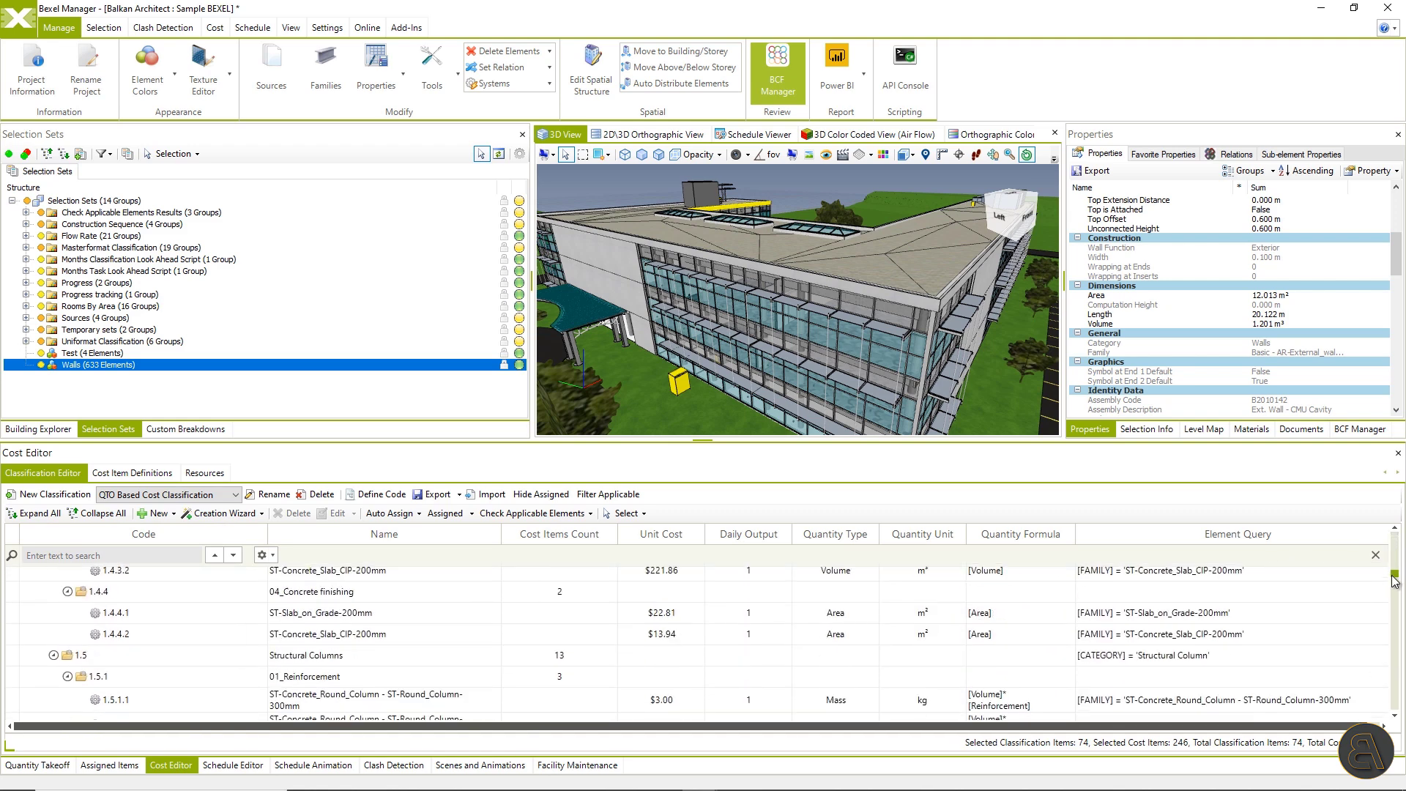
{"action": "scroll", "coordinate": [1398, 547], "scroll_direction": "up", "scroll_amount": 5}
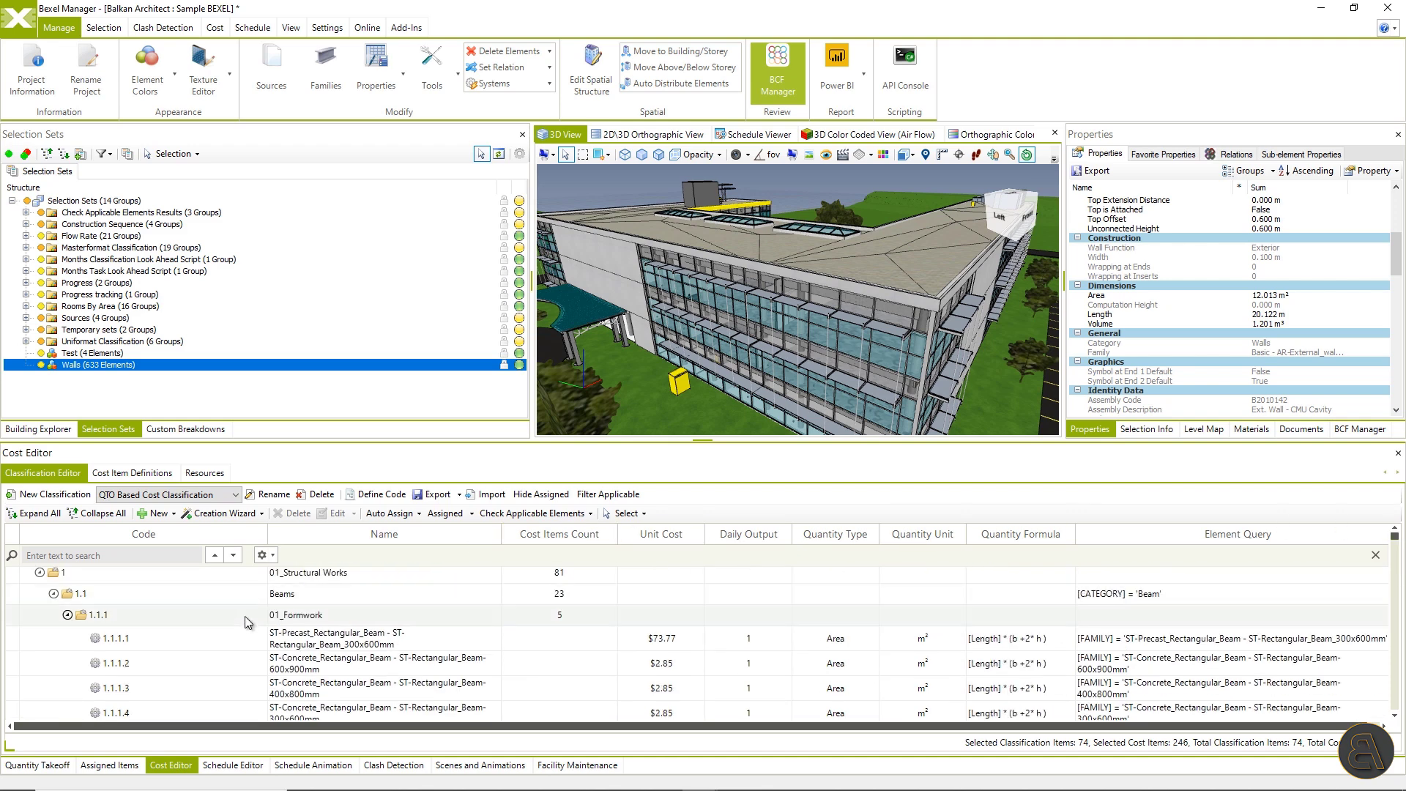
Collapse the tree, then expand 02_Architectural Works and 2.1 Beams to cost item 2.1.1
{"action": "left_click", "coordinate": [99, 513]}
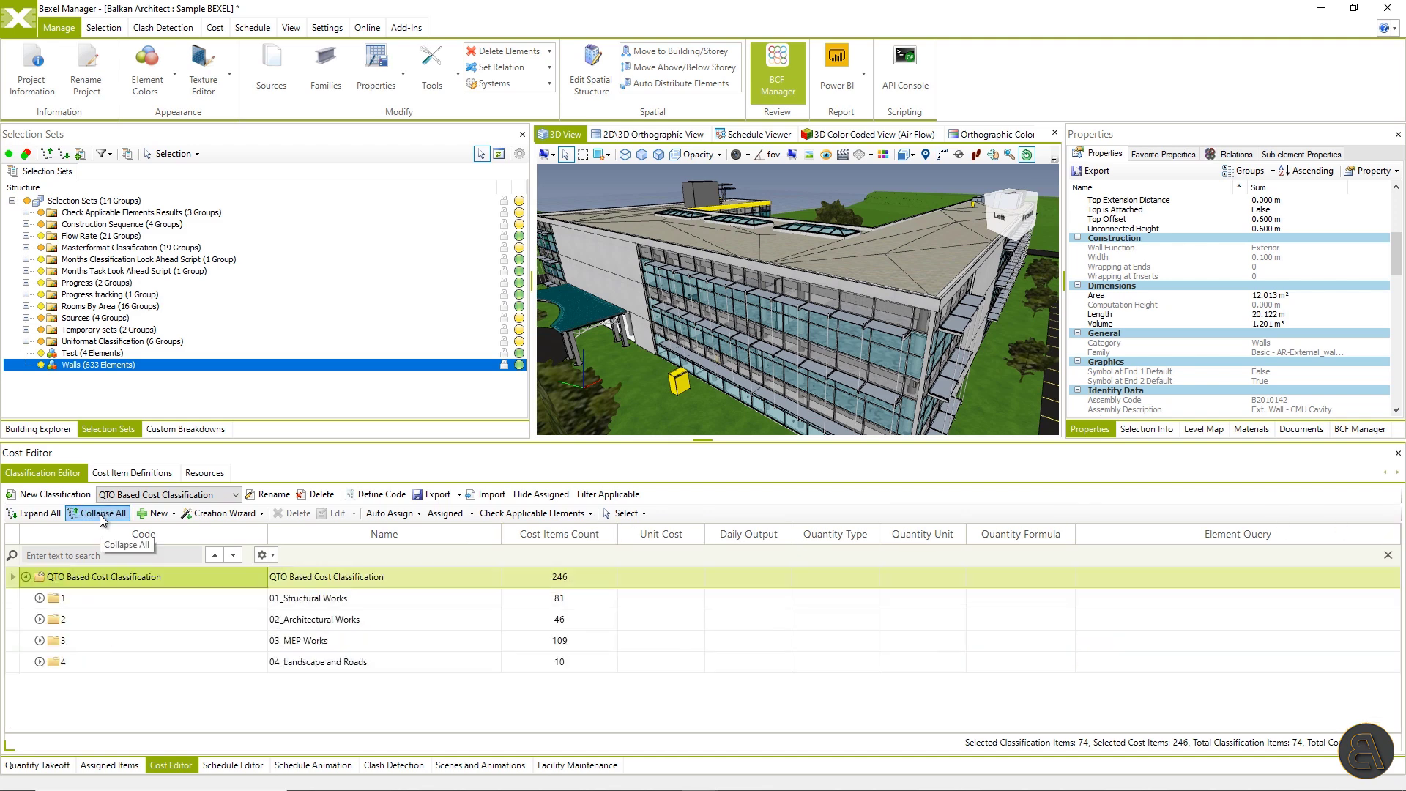
{"action": "left_click", "coordinate": [116, 618]}
{"action": "left_click", "coordinate": [41, 620]}
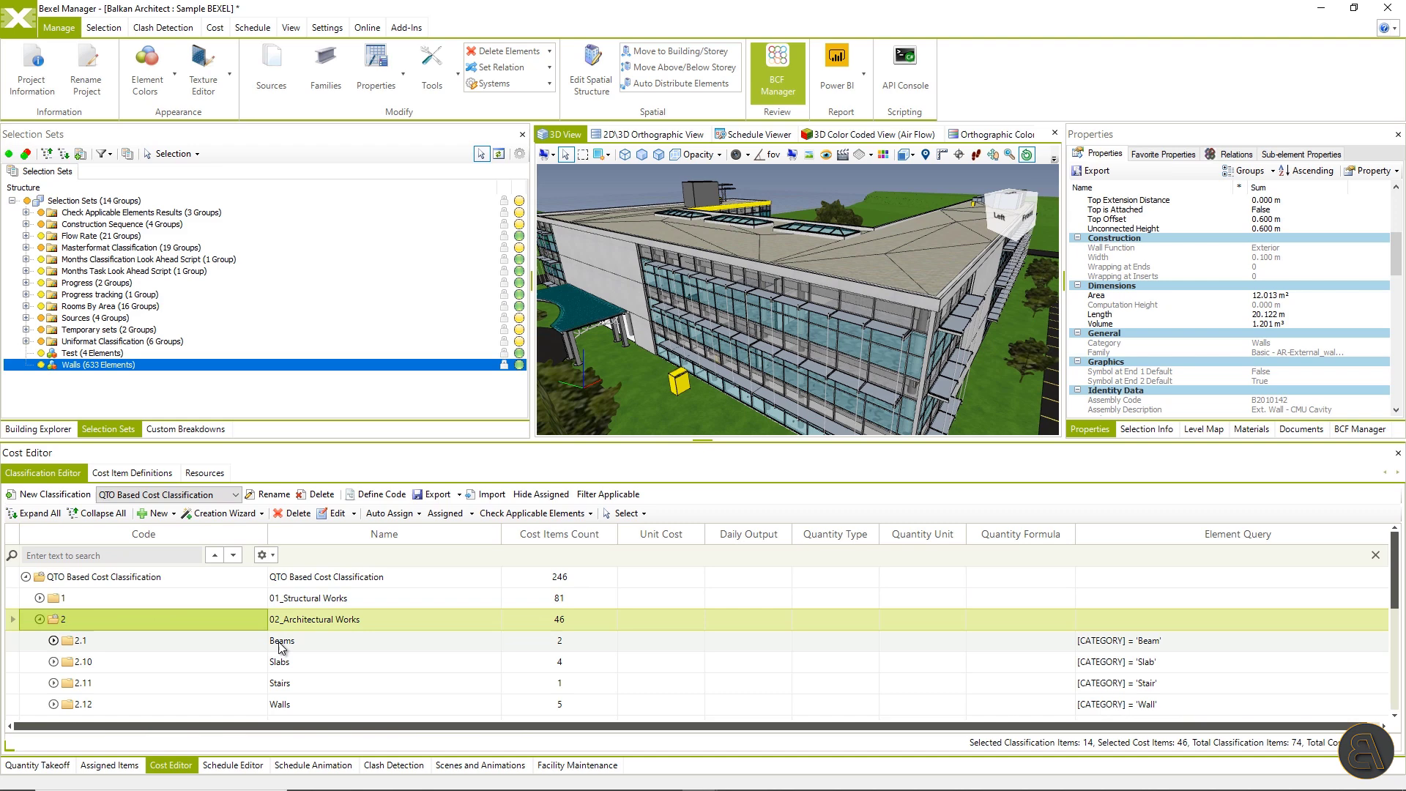
{"action": "left_click", "coordinate": [78, 642]}
{"action": "left_click", "coordinate": [48, 640]}
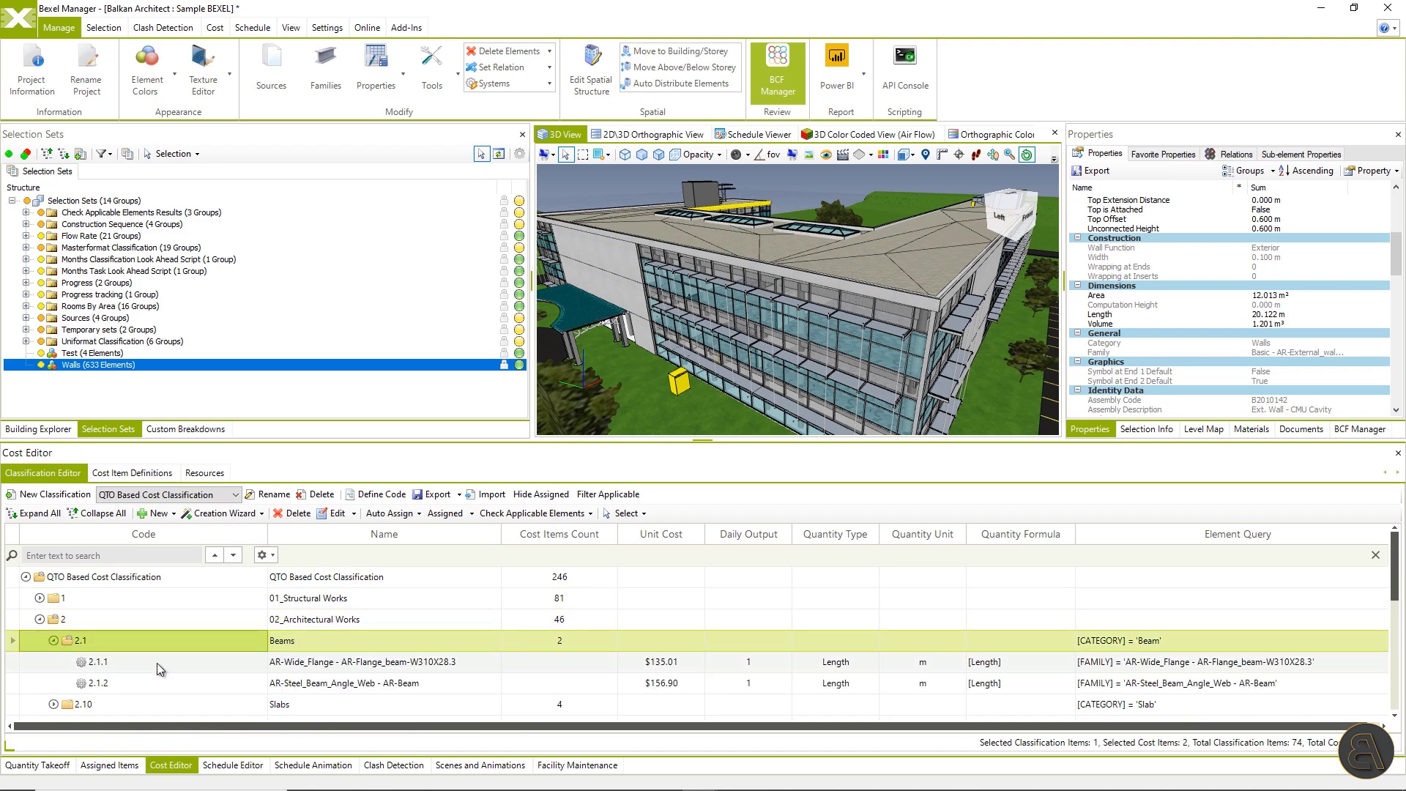
{"action": "left_click", "coordinate": [385, 663]}
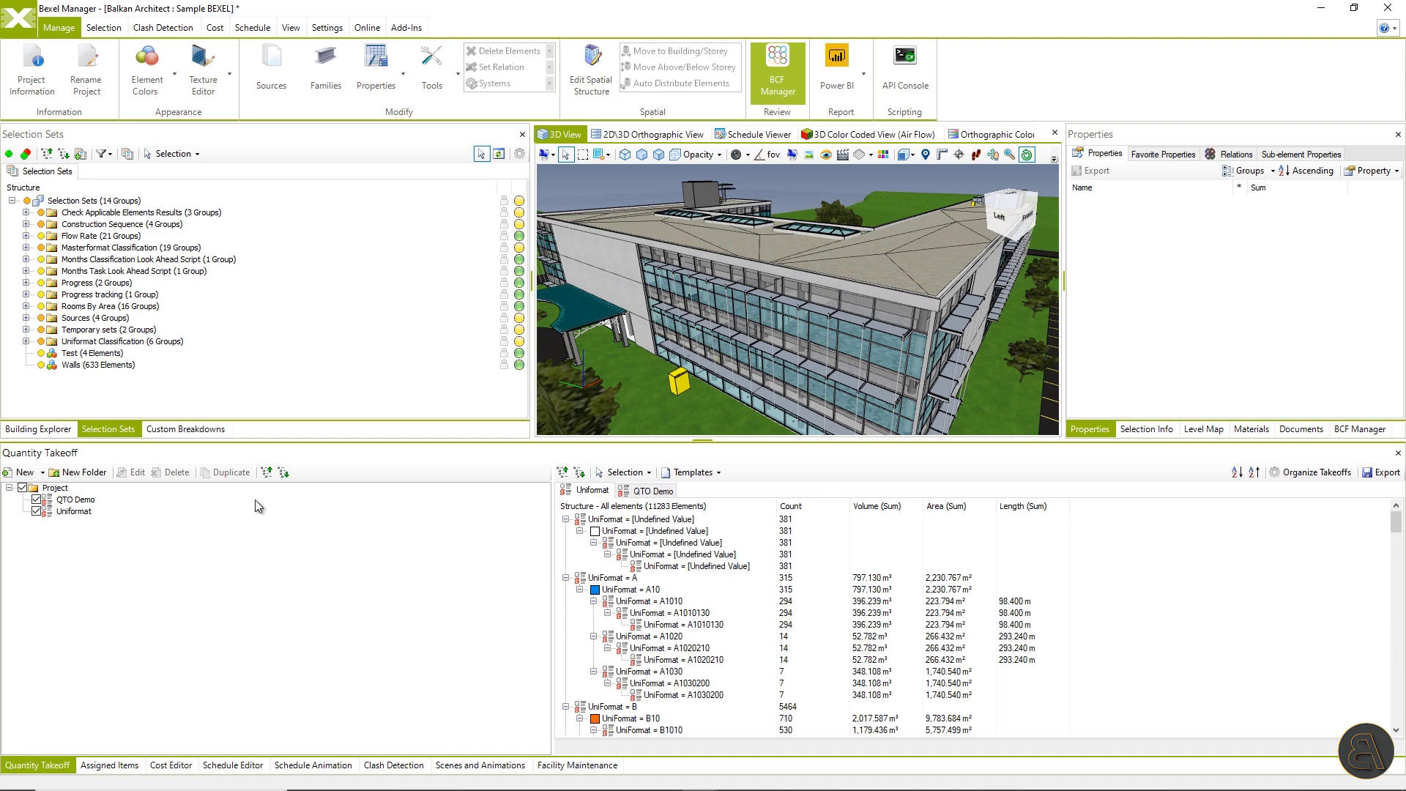
Start Import Selection Sets and open the Selection Sets_Groups of Work Template in Excel
{"action": "left_click", "coordinate": [109, 429]}
{"action": "left_click", "coordinate": [64, 154]}
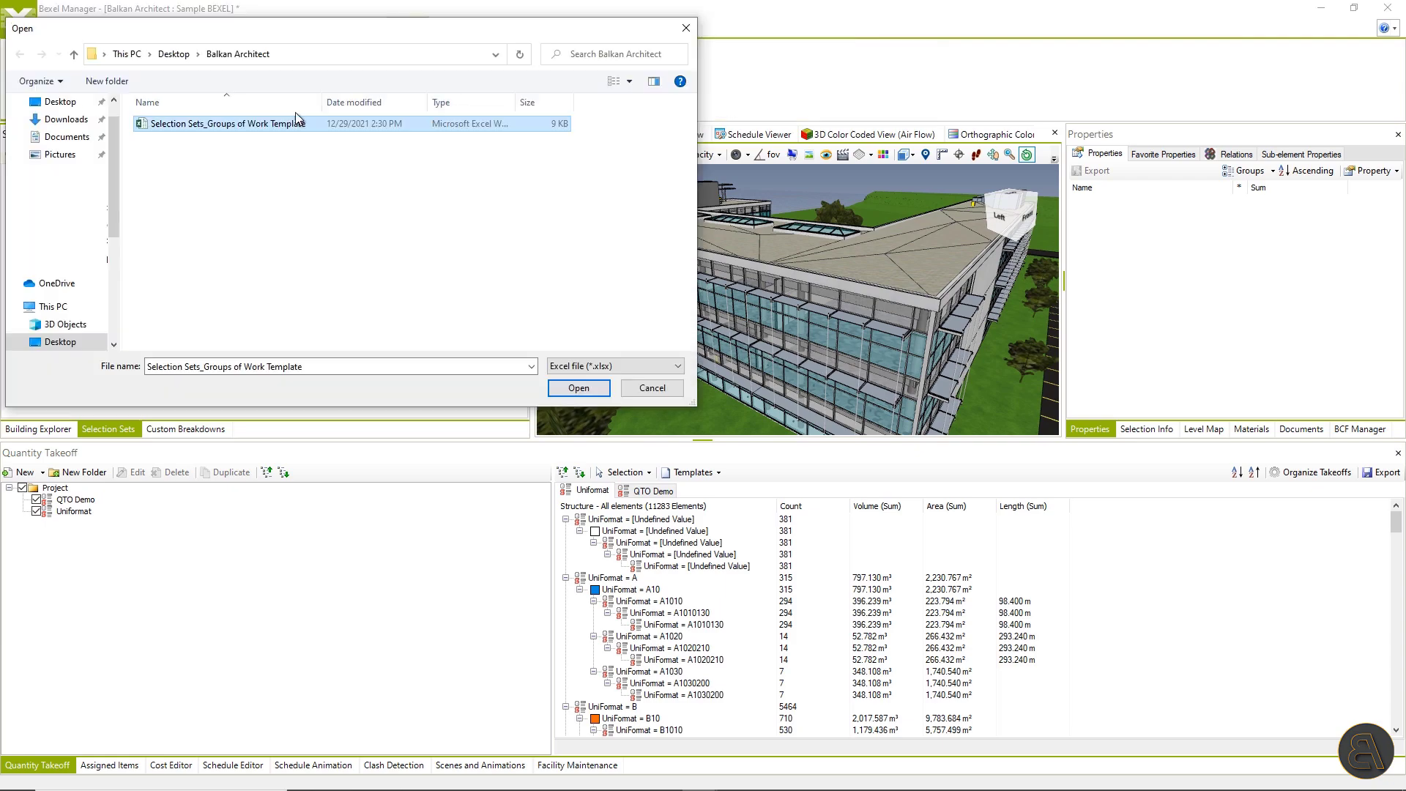
{"action": "right_click", "coordinate": [270, 126]}
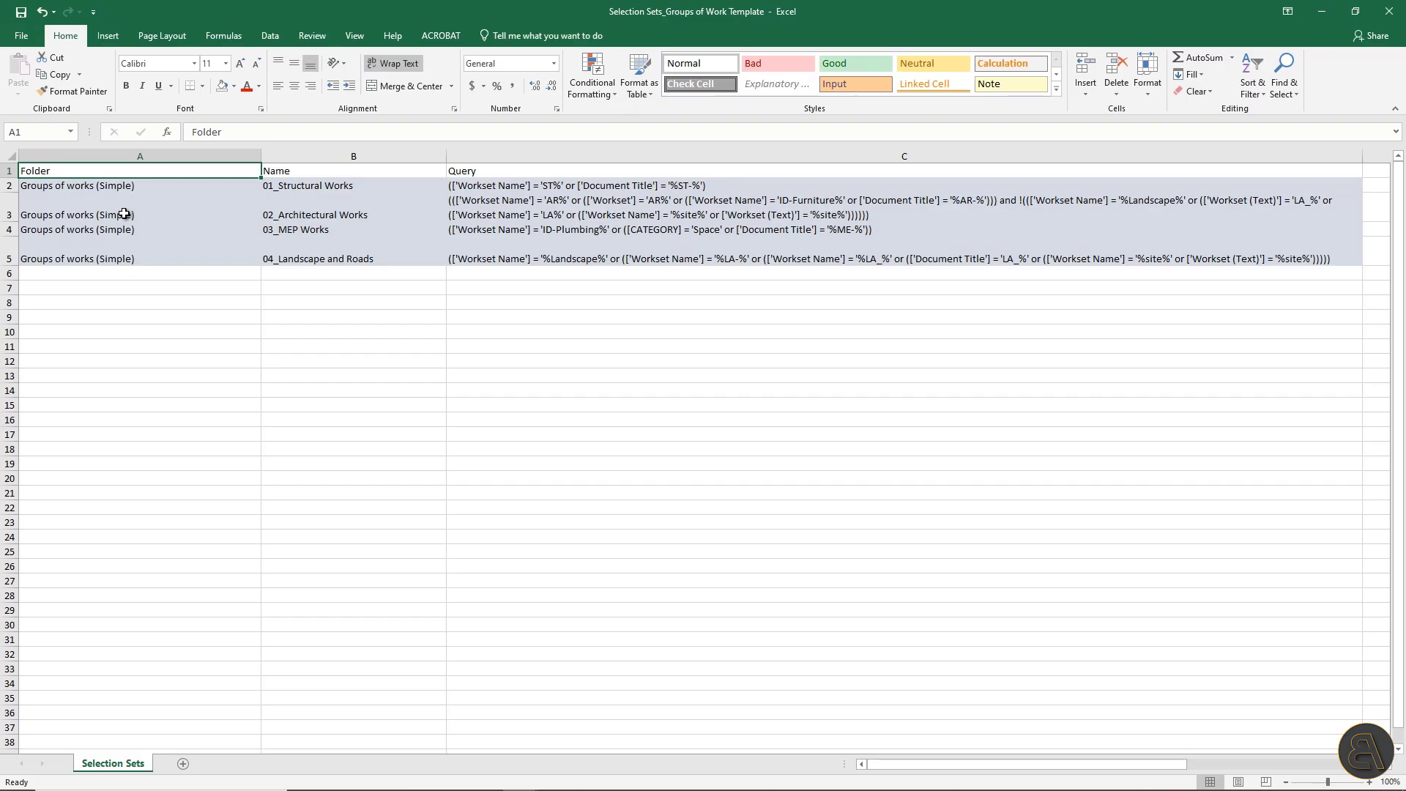
Review the template's Folder, Name and Query columns in A2:C5, then close Excel
{"action": "left_click_drag", "start_coordinate": [153, 185], "coordinate": [143, 260]}
{"action": "left_click", "coordinate": [316, 186]}
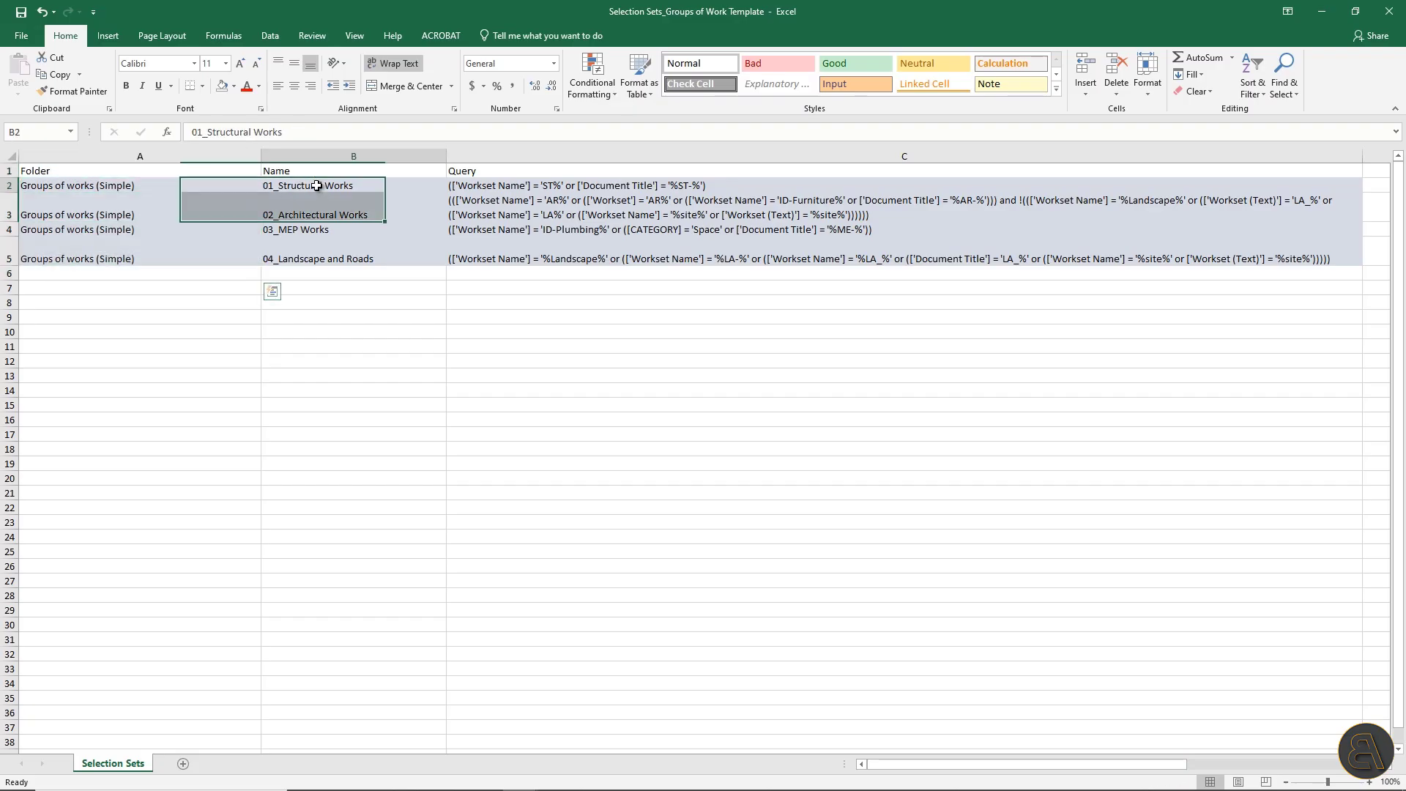
{"action": "left_click_drag", "start_coordinate": [316, 186], "coordinate": [313, 257]}
{"action": "left_click_drag", "start_coordinate": [508, 188], "coordinate": [507, 254]}
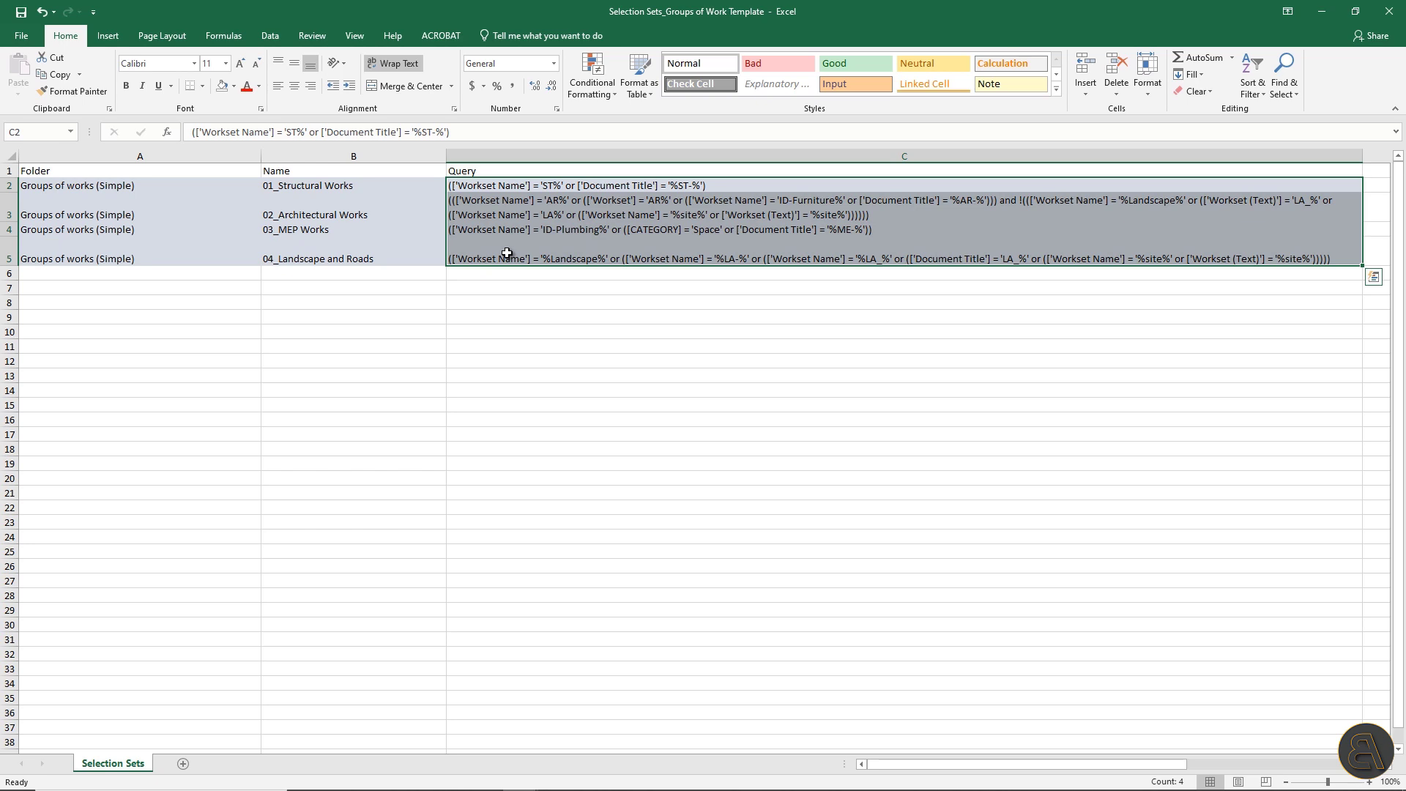
{"action": "left_click", "coordinate": [1389, 11]}
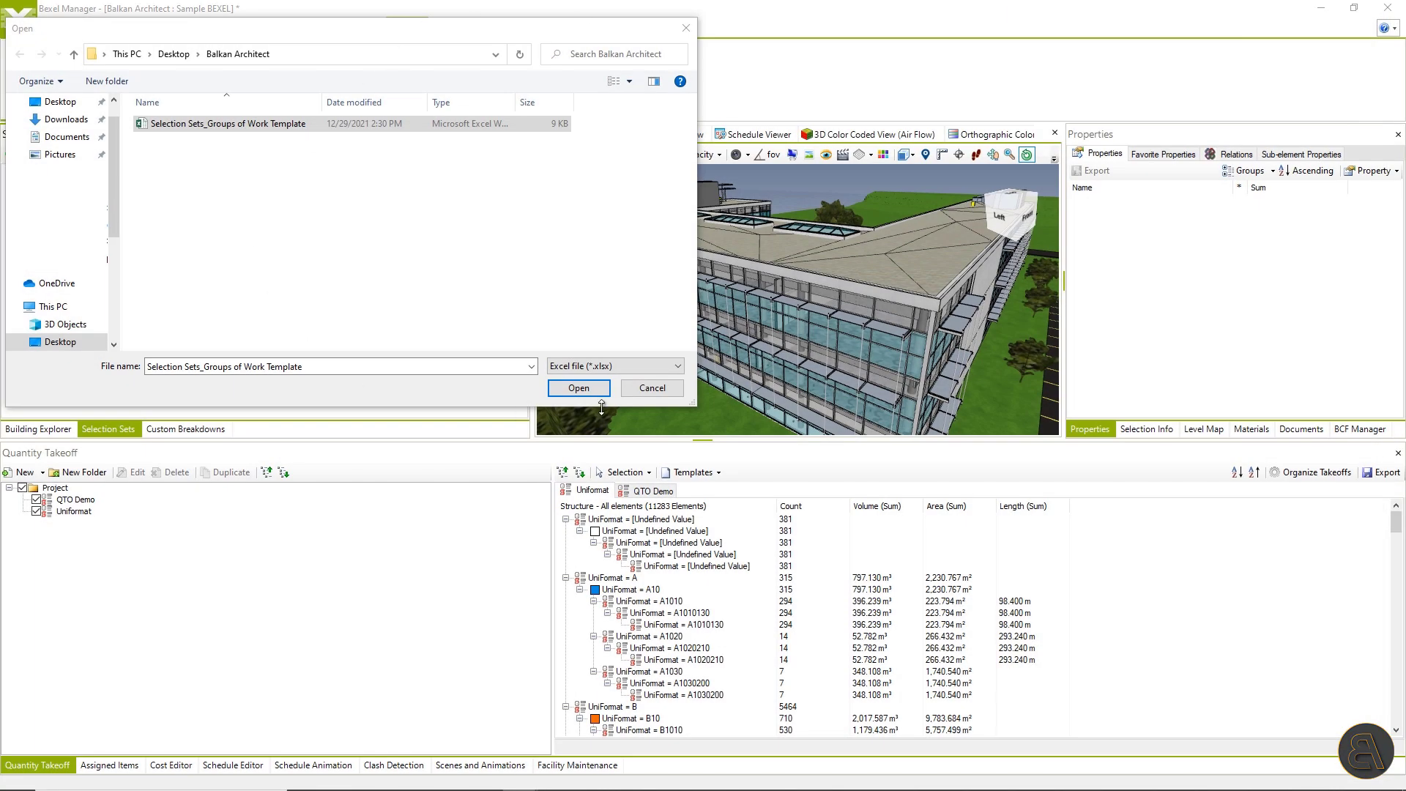
Import the template's selection sets and expand the Groups of works (Simple) folder
{"action": "left_click", "coordinate": [594, 389]}
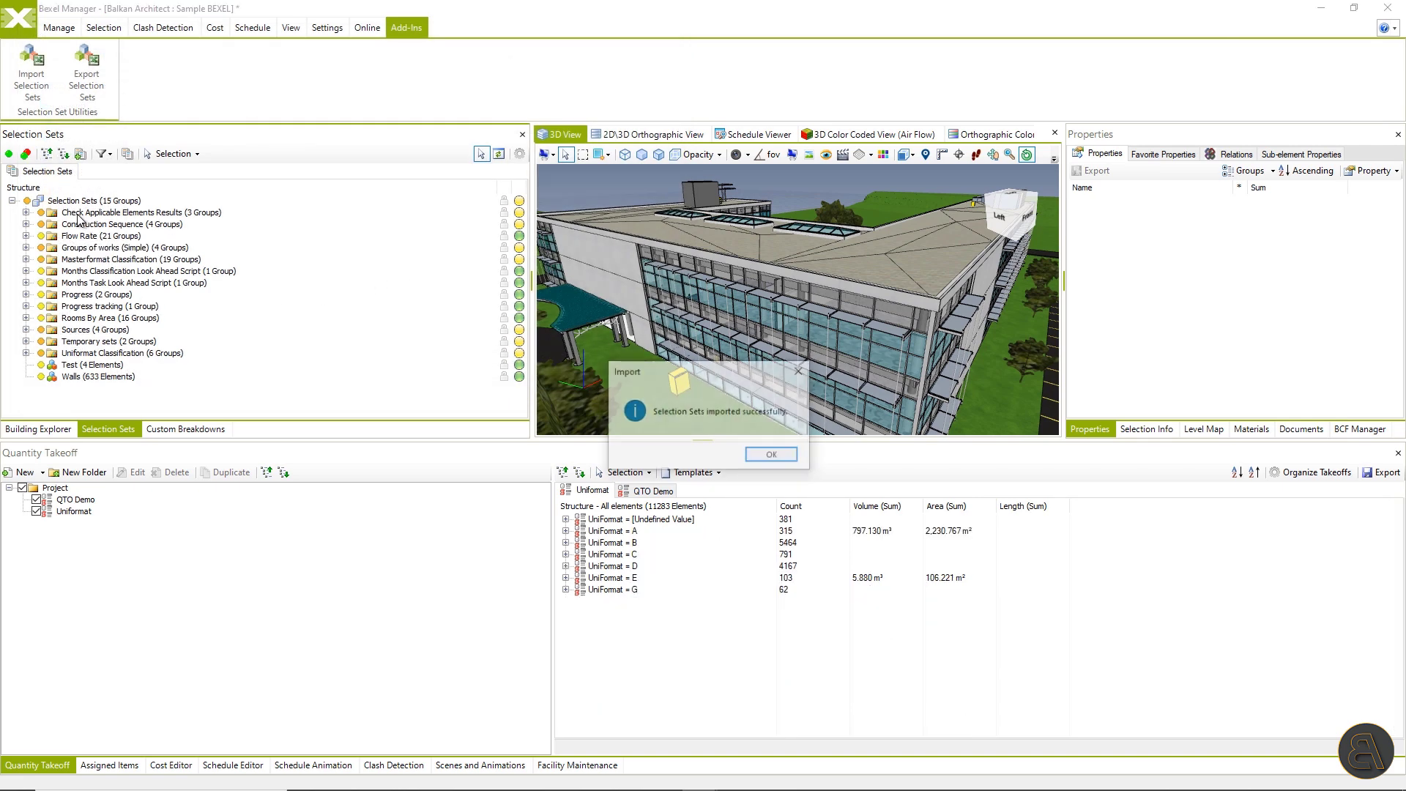
{"action": "left_click", "coordinate": [771, 455]}
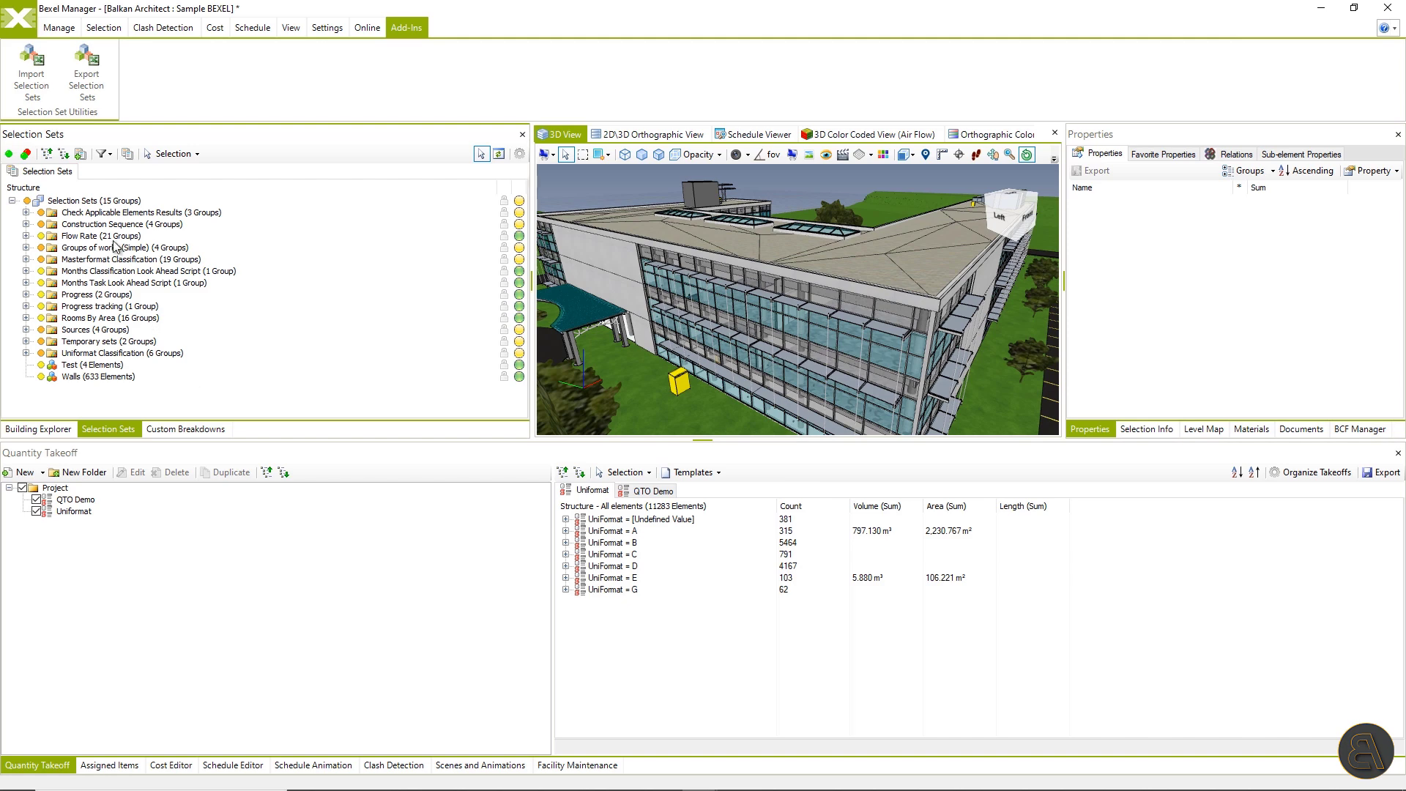
{"action": "left_click", "coordinate": [26, 247]}
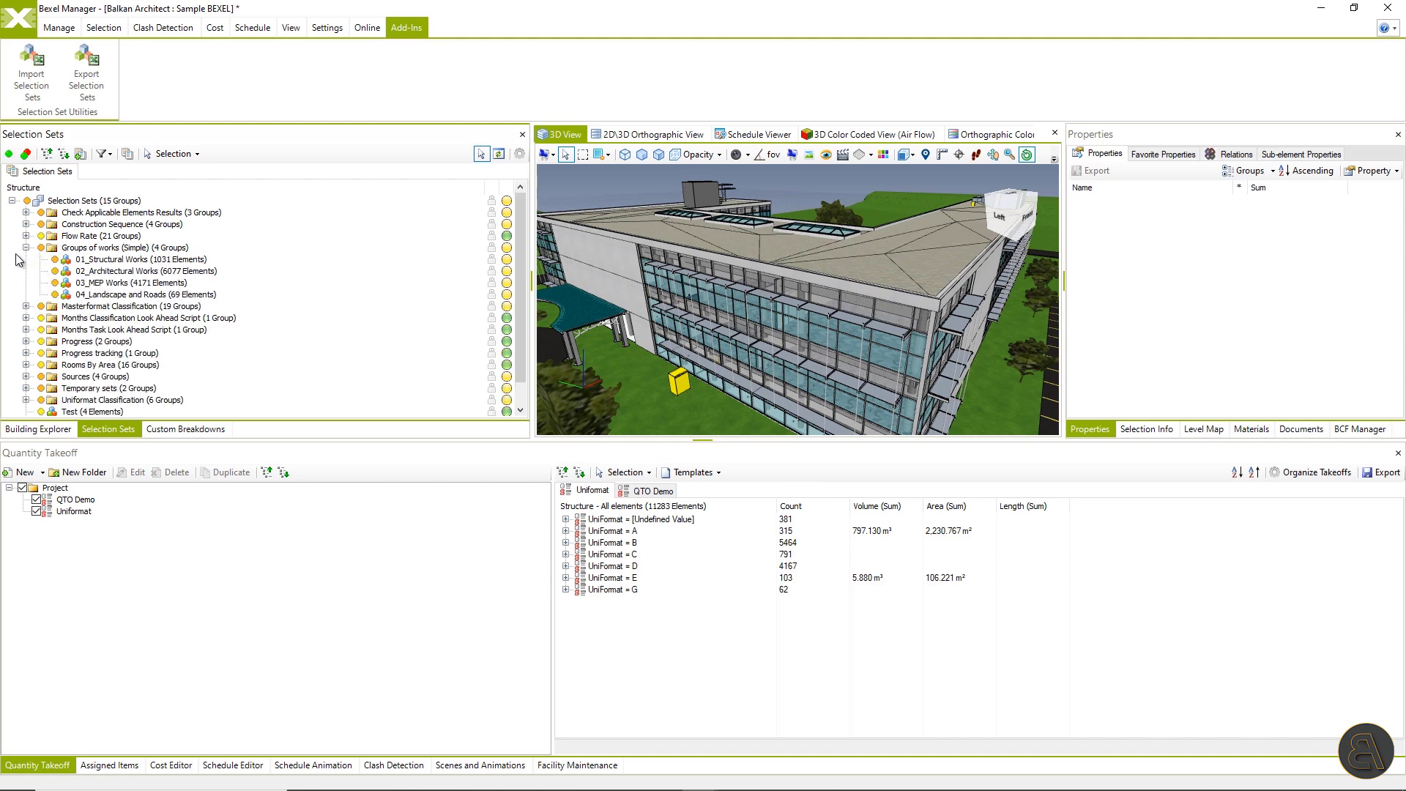
Show the Structural, Architectural and MEP works groups in the 3D model to inspect them
{"action": "left_click", "coordinate": [150, 248]}
{"action": "left_click", "coordinate": [683, 353]}
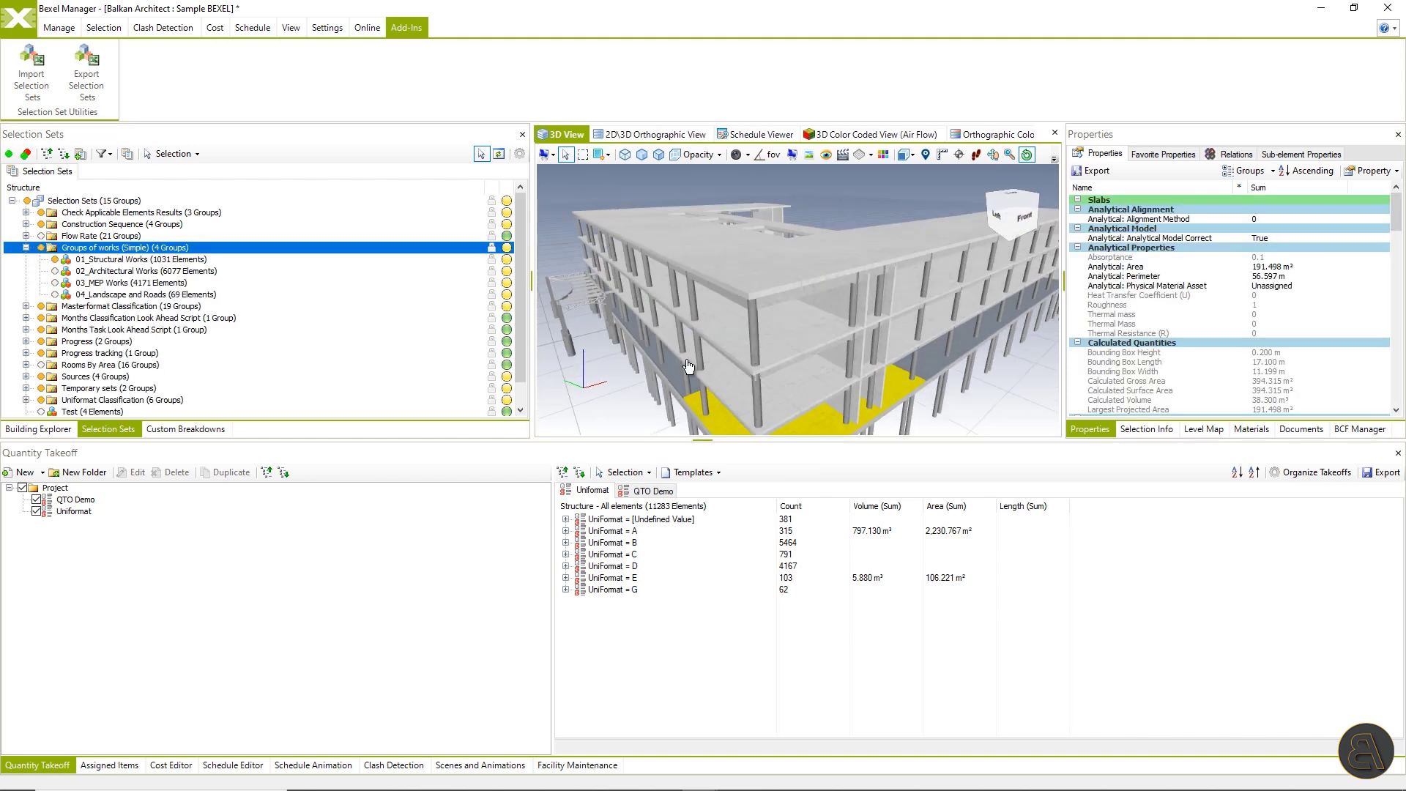
{"action": "left_click", "coordinate": [58, 273]}
{"action": "left_click", "coordinate": [55, 283]}
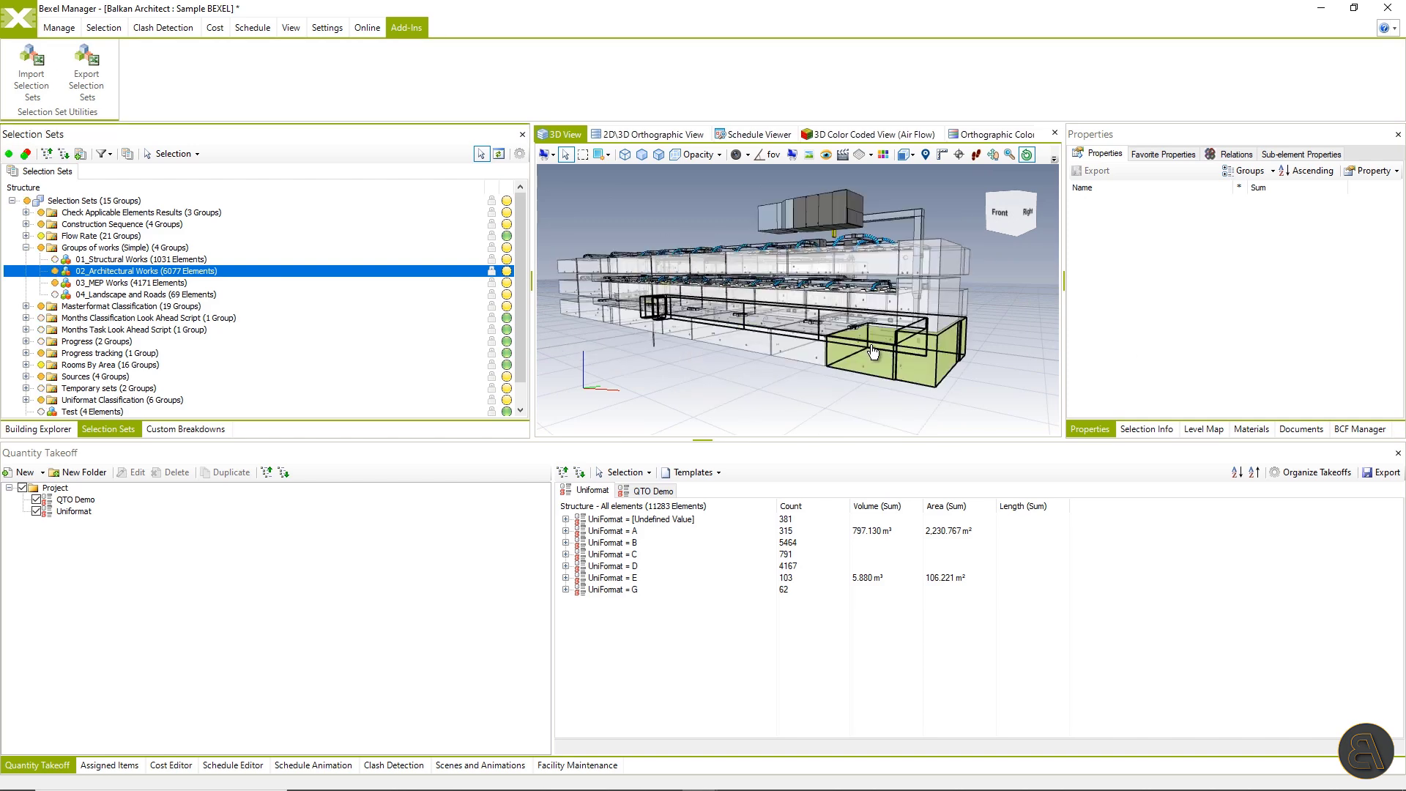
{"action": "left_click", "coordinate": [687, 338]}
{"action": "left_click_drag", "start_coordinate": [688, 332], "coordinate": [746, 323]}
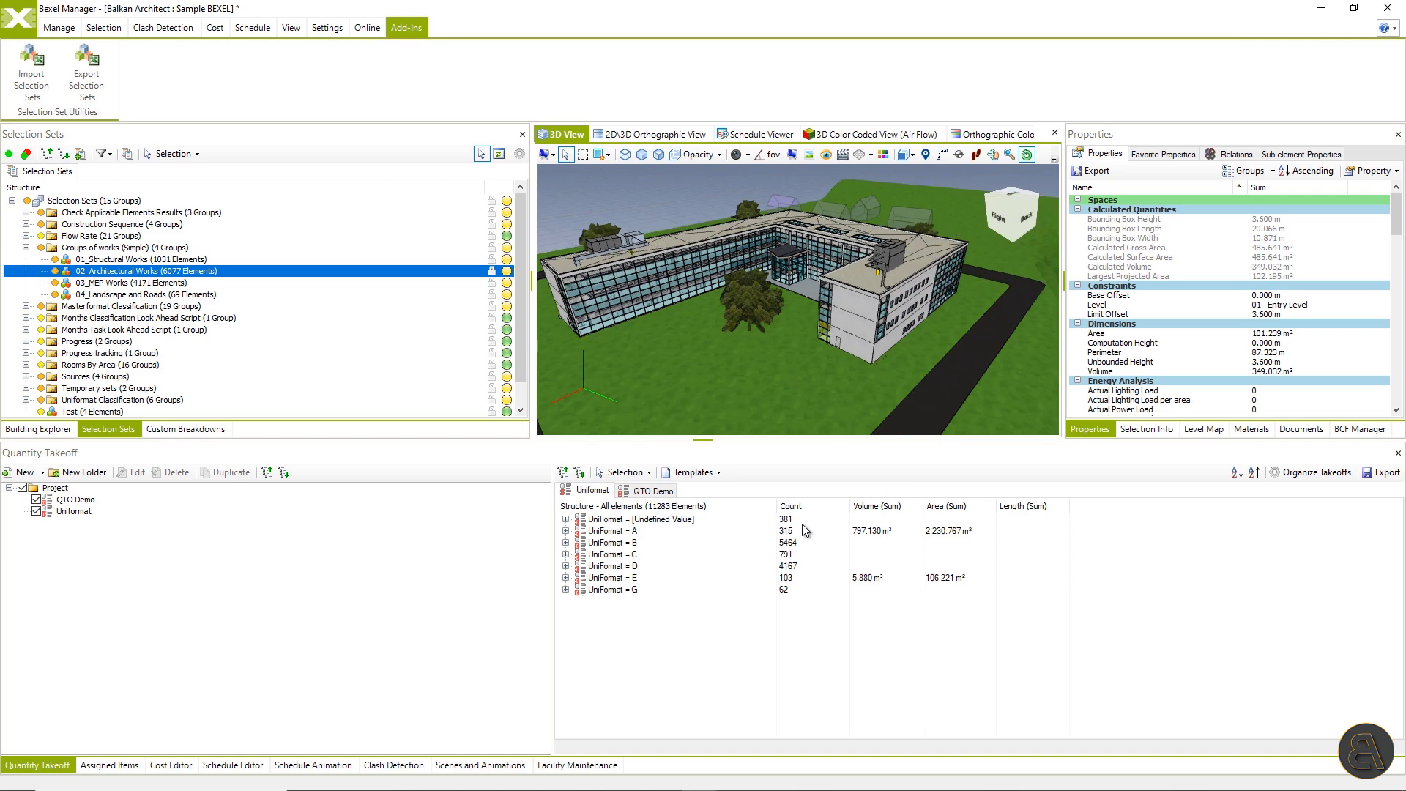
Create a Buildings-type takeoff named 'QTO For Cost Classification' scoped to Building 01
{"action": "left_click", "coordinate": [26, 471]}
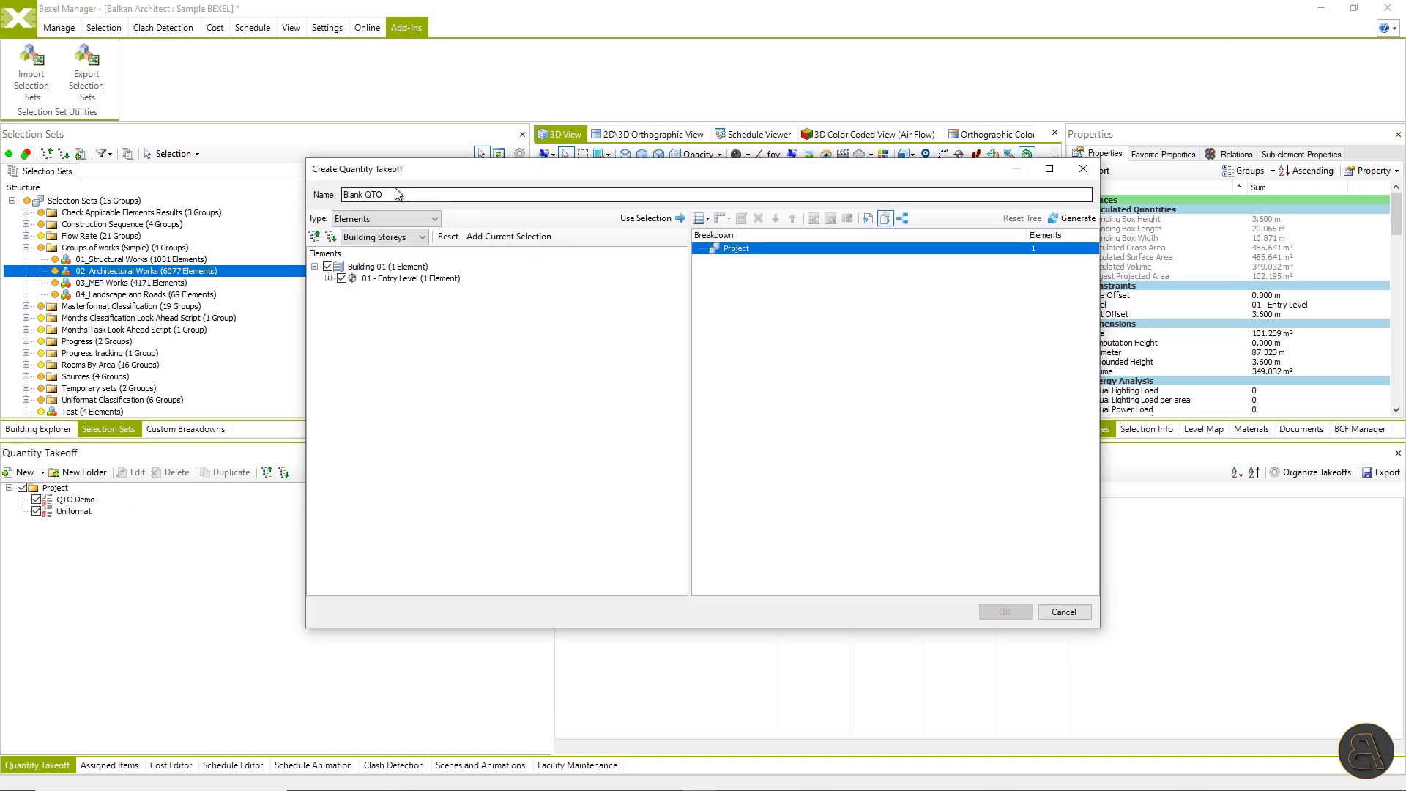
{"action": "left_click", "coordinate": [364, 219]}
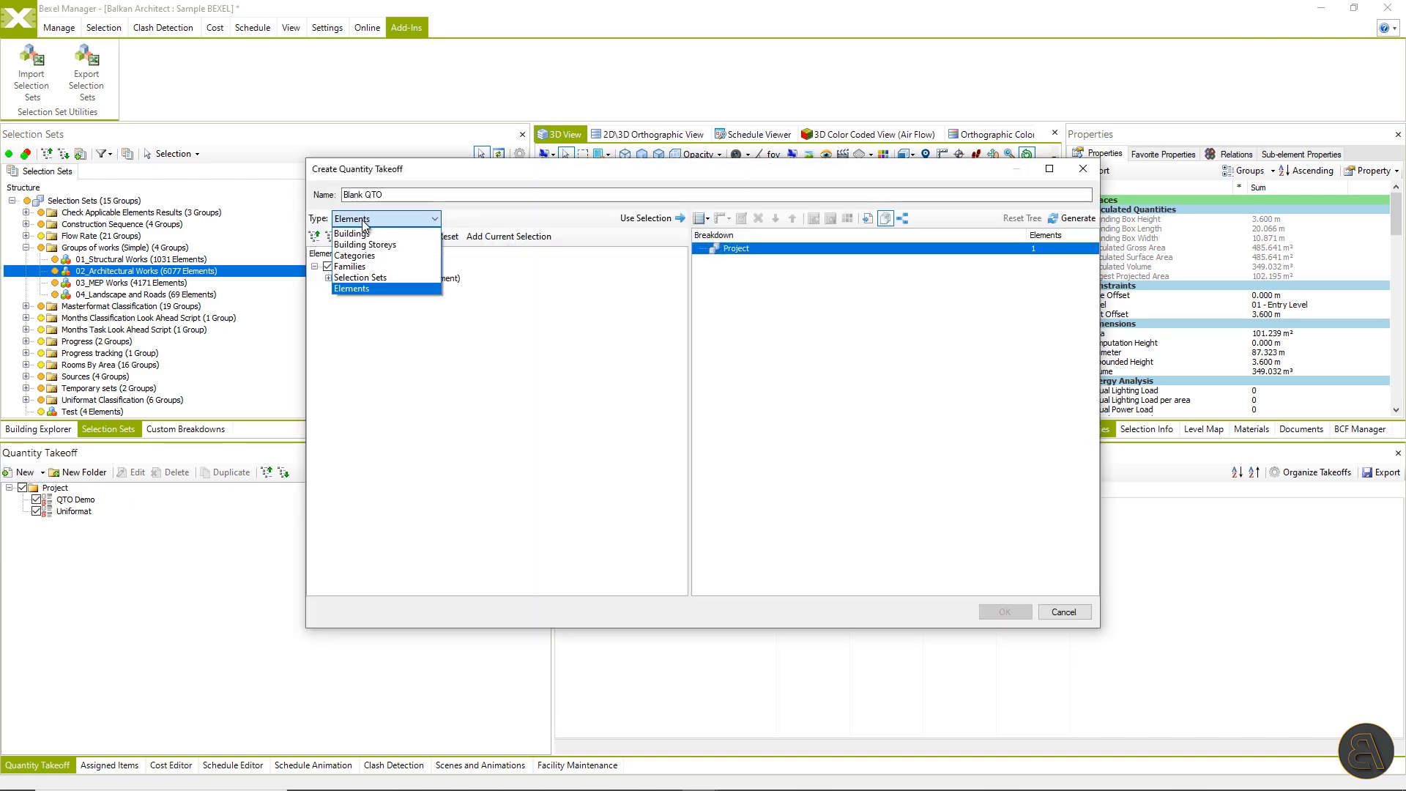
{"action": "left_click", "coordinate": [366, 233]}
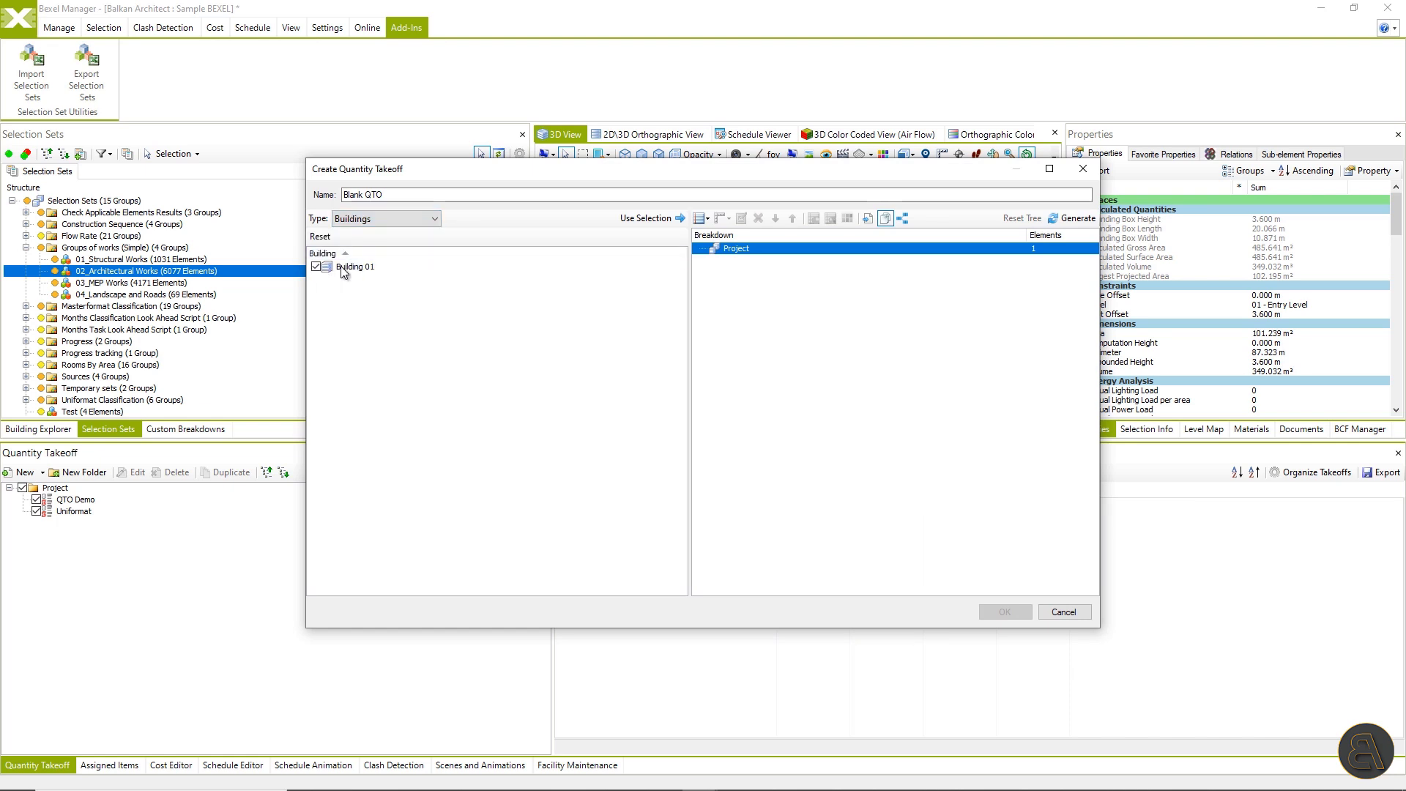
{"action": "type", "text": "QTO For Cost Classification"}
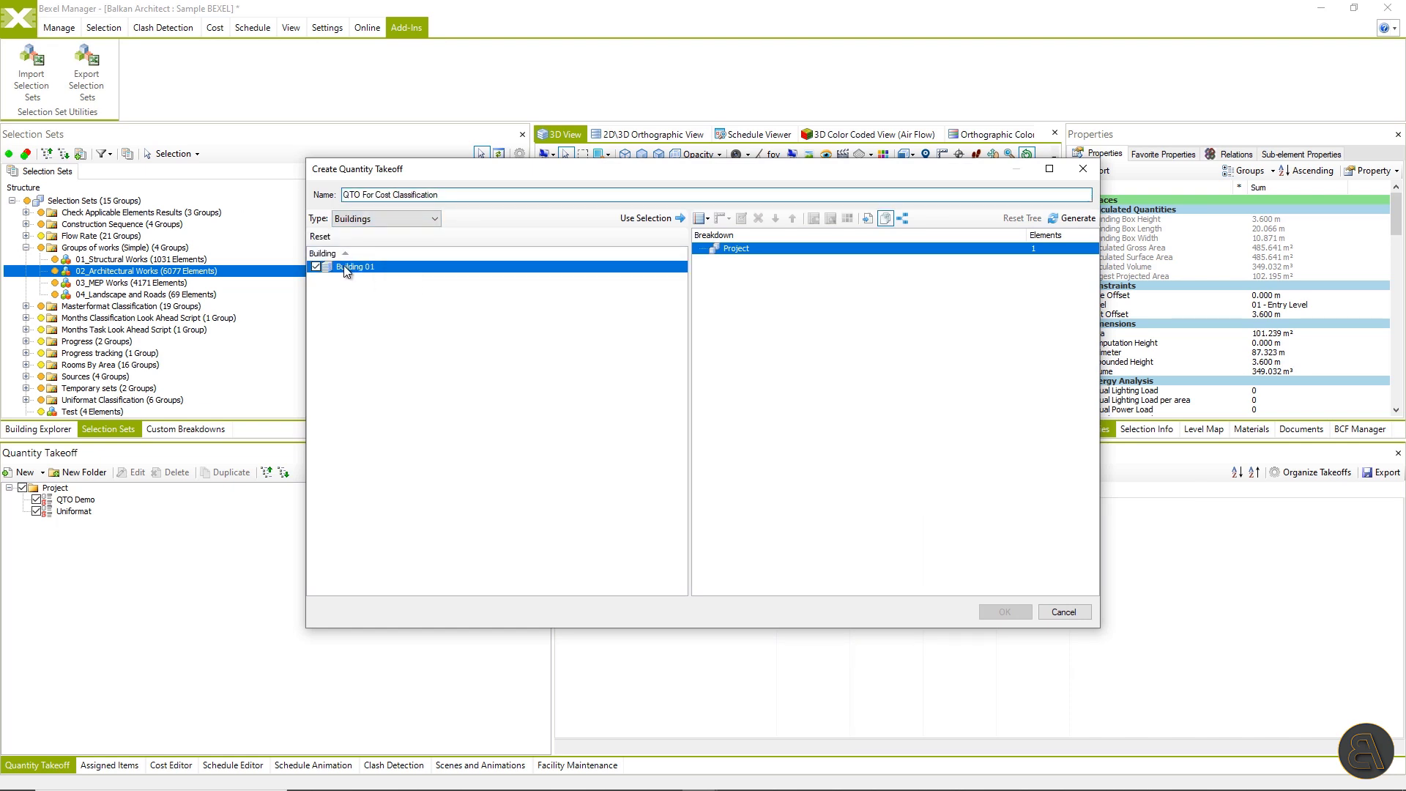
{"action": "left_click", "coordinate": [648, 218]}
Group the takeoff by the four Groups of works selection sets, 01 through 04
{"action": "right_click", "coordinate": [749, 249]}
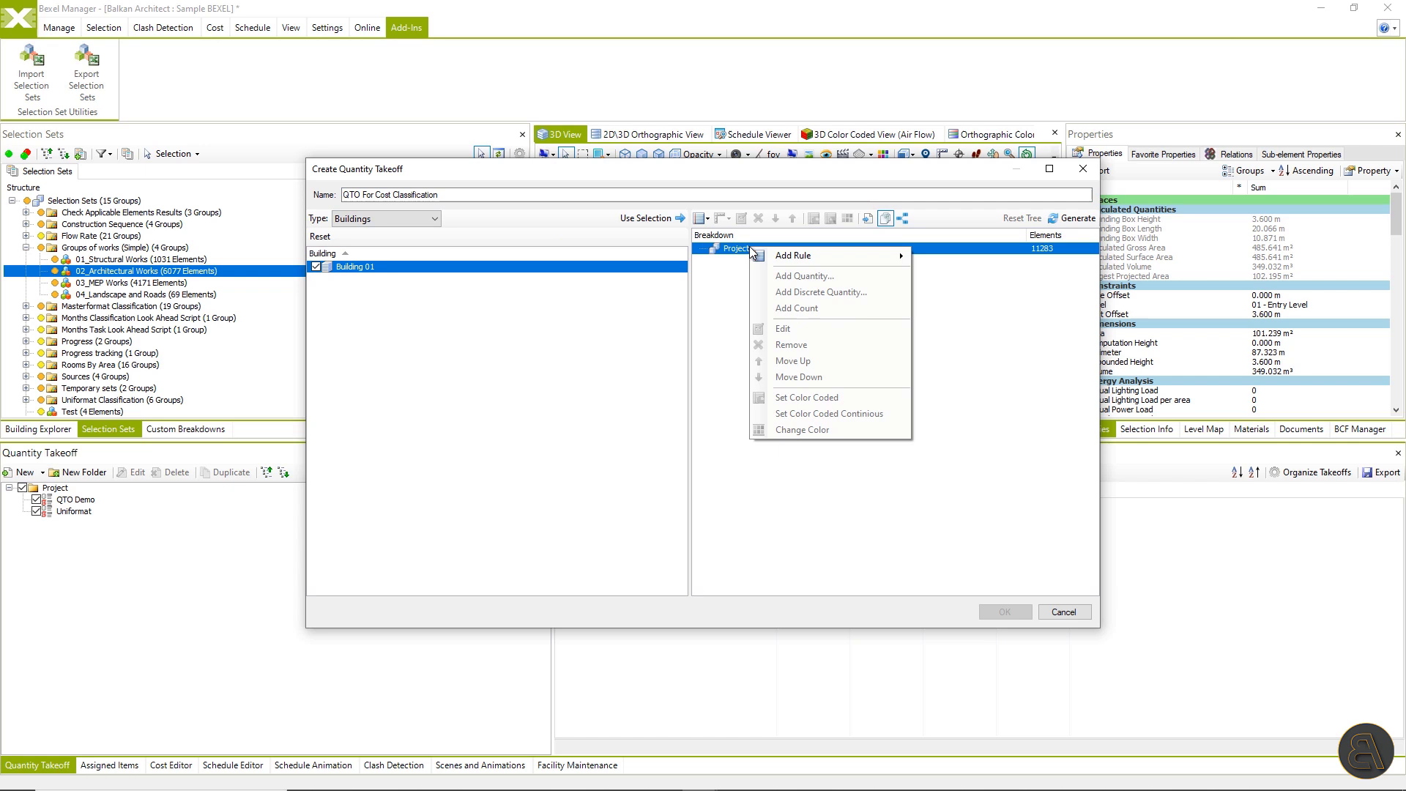
{"action": "mouse_move", "coordinate": [818, 255]}
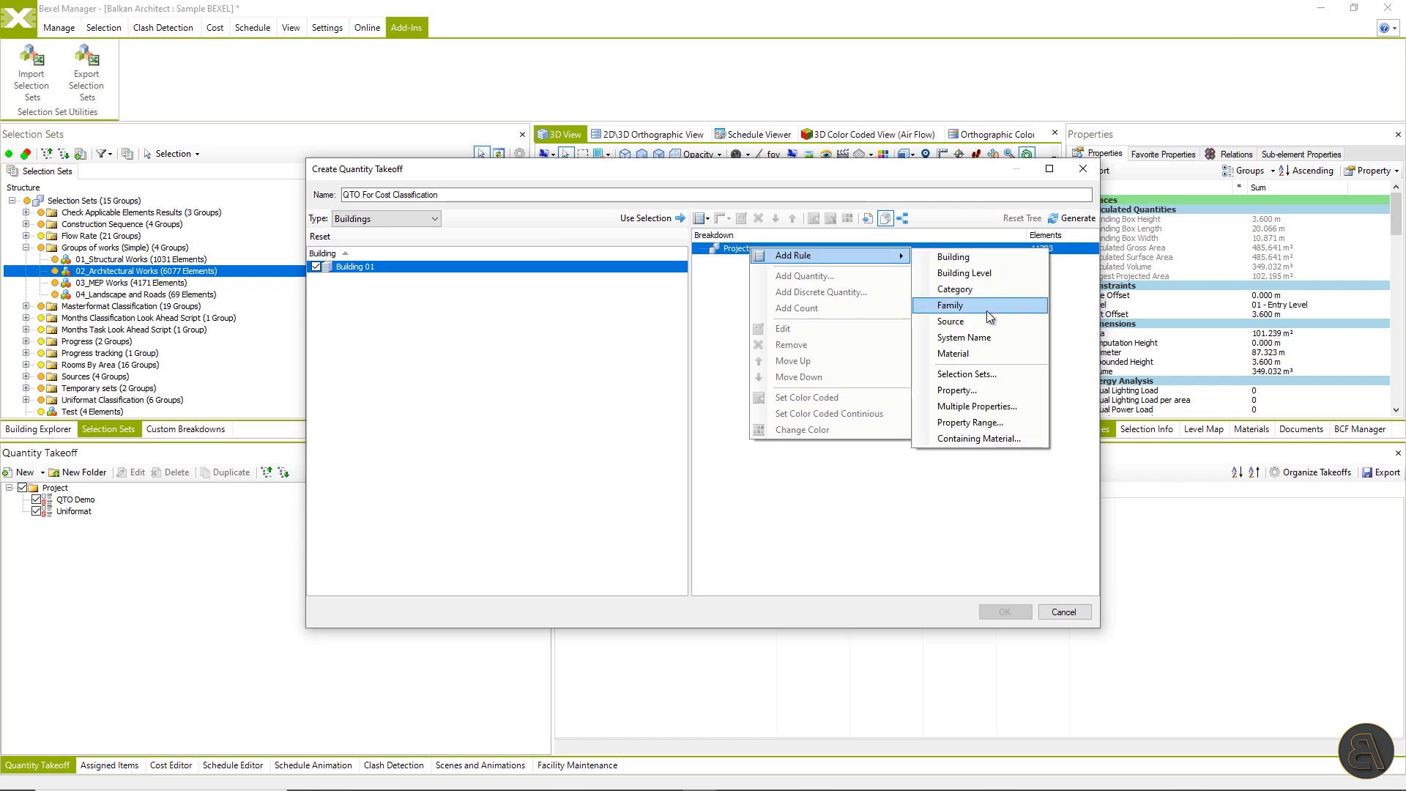
{"action": "left_click", "coordinate": [974, 373]}
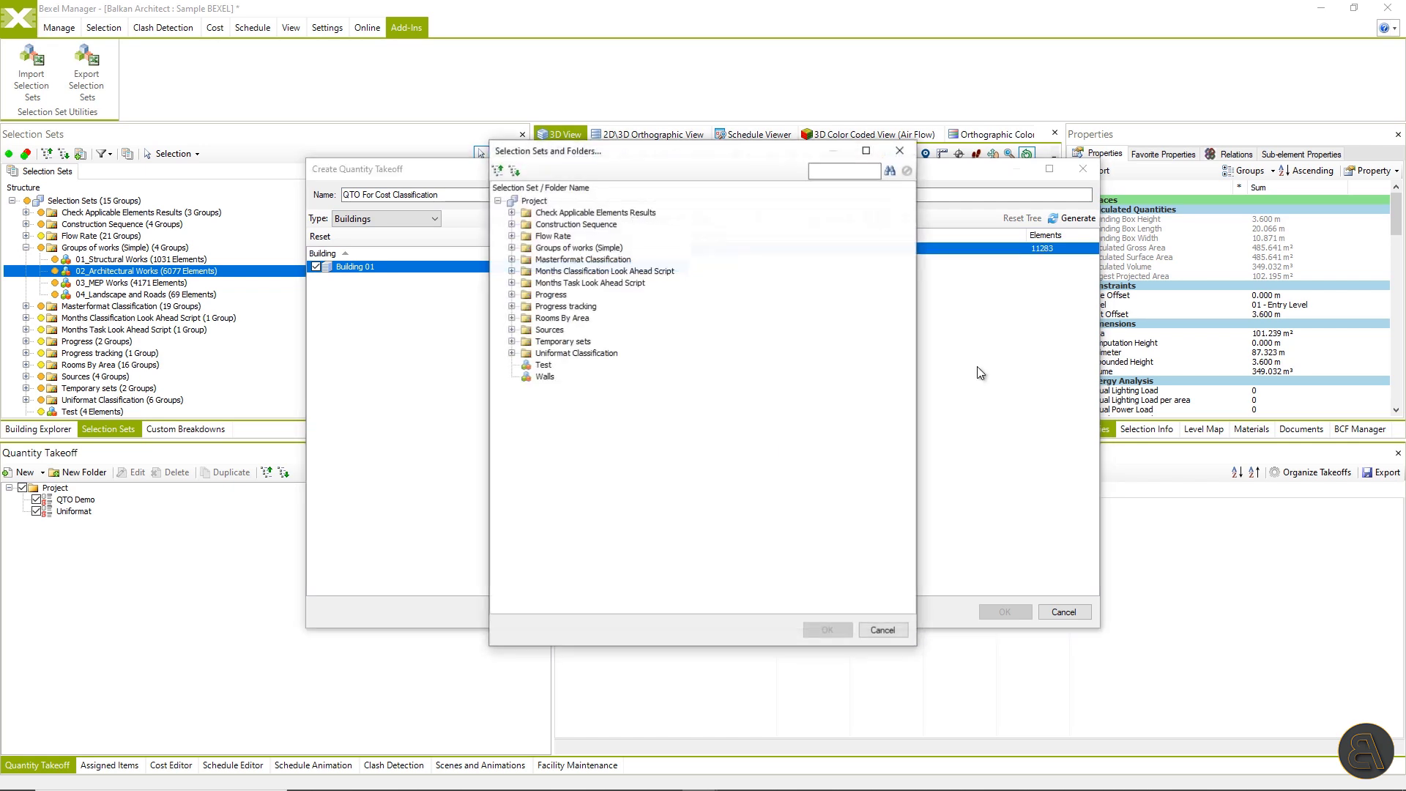
{"action": "left_click", "coordinate": [512, 248]}
{"action": "left_click", "coordinate": [571, 261]}
{"action": "left_click", "coordinate": [568, 296], "text": "shift"}
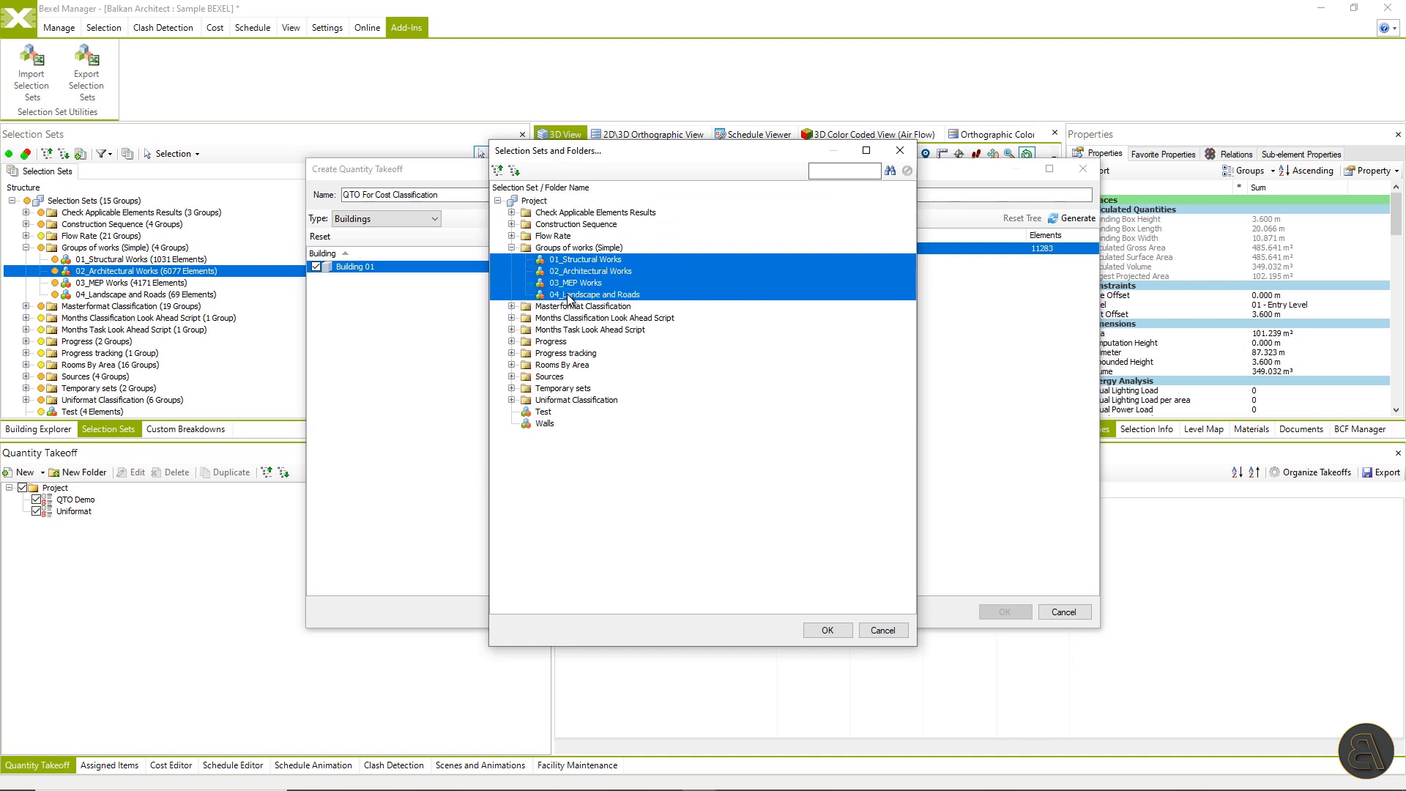
{"action": "left_click", "coordinate": [826, 629]}
Add Category and Family groupings plus an element Count, and finish the takeoff
{"action": "right_click", "coordinate": [803, 260]}
{"action": "mouse_move", "coordinate": [849, 272]}
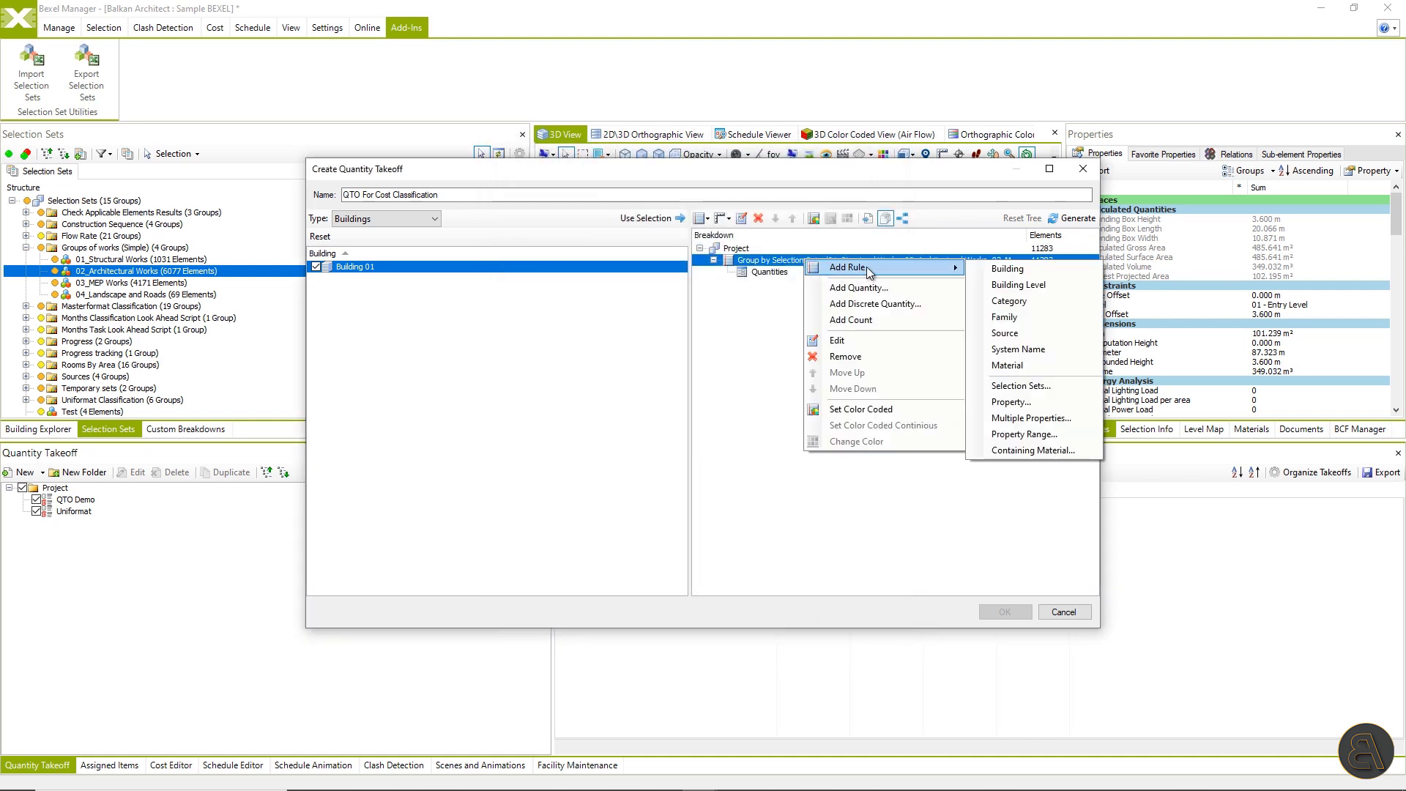
{"action": "left_click", "coordinate": [1073, 297]}
{"action": "right_click", "coordinate": [782, 274]}
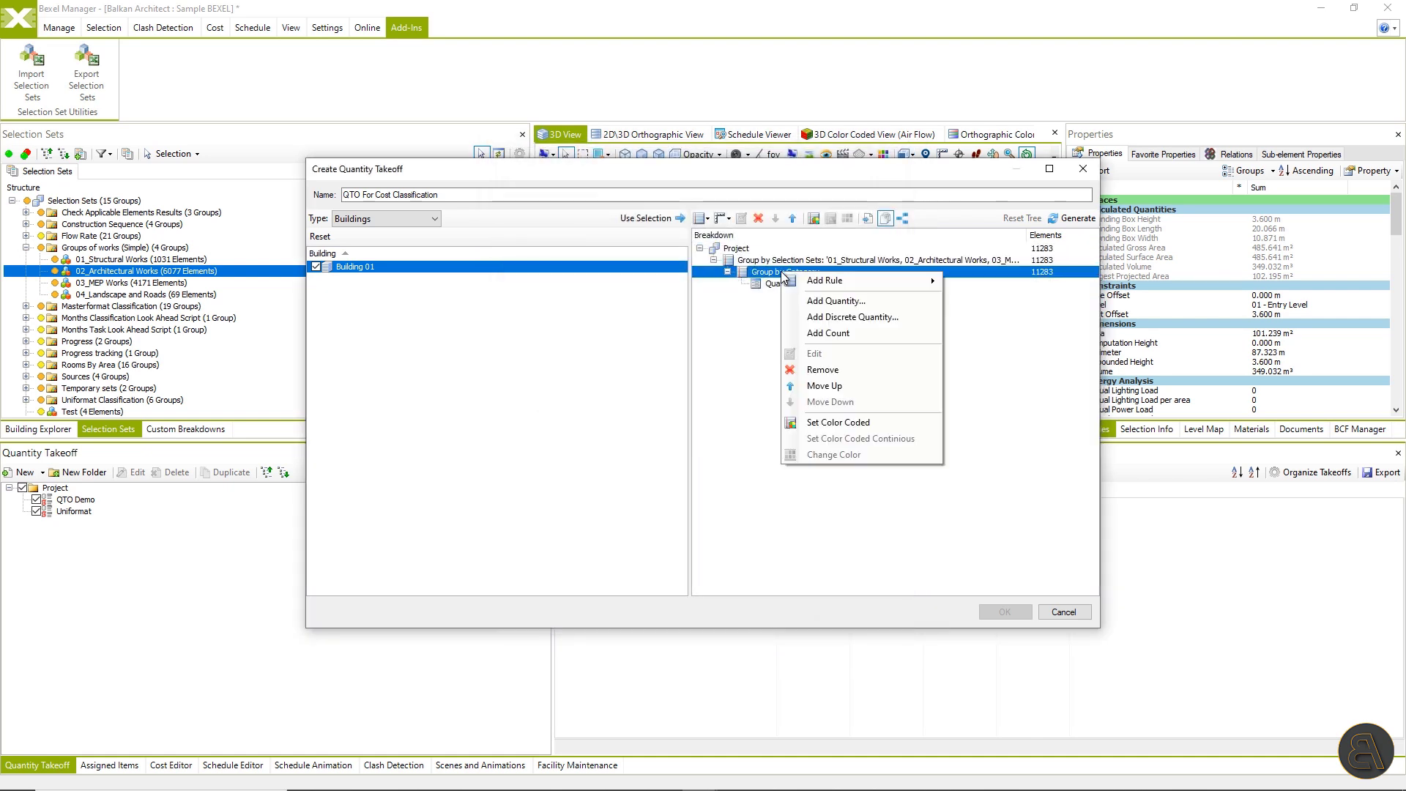
{"action": "mouse_move", "coordinate": [933, 282]}
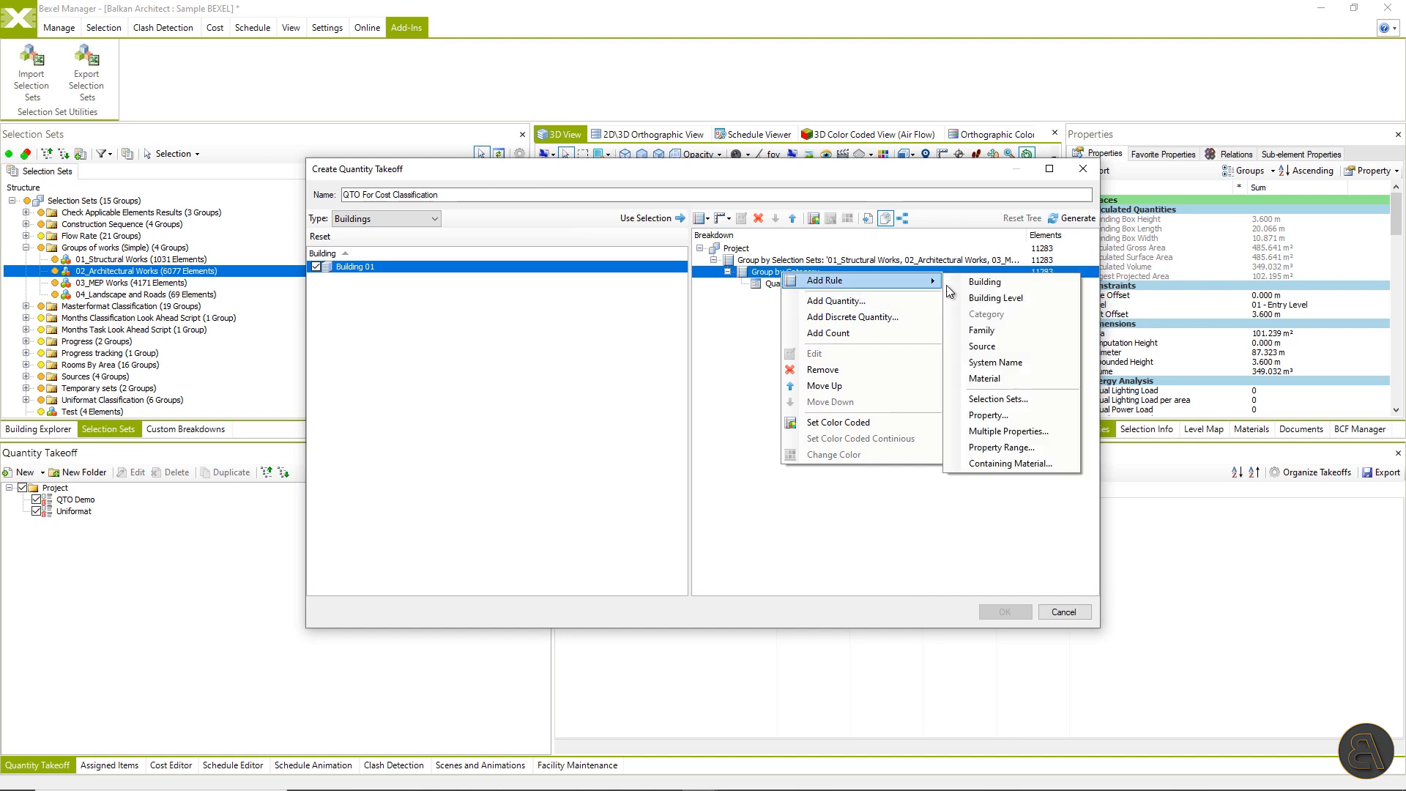
{"action": "left_click", "coordinate": [1066, 332]}
{"action": "right_click", "coordinate": [791, 293]}
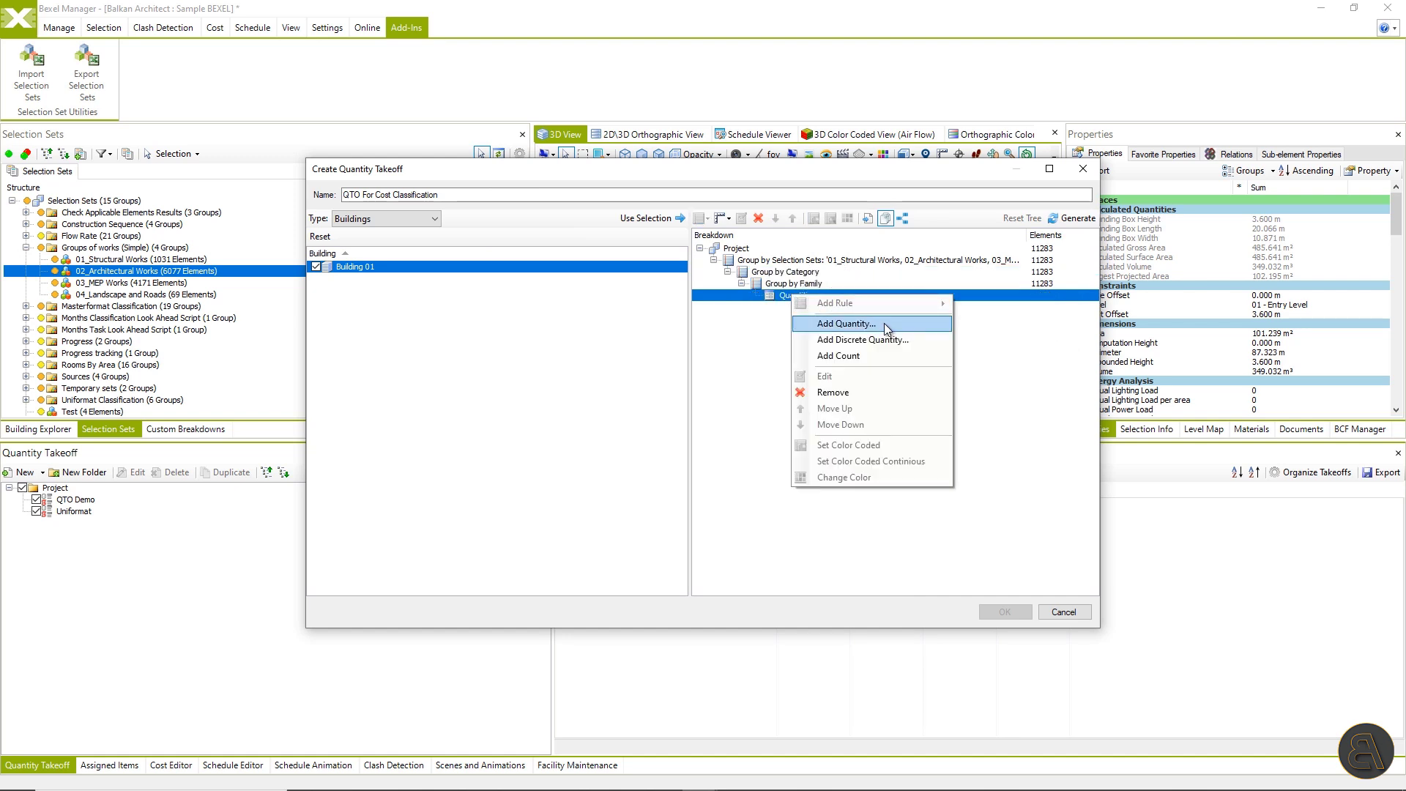
{"action": "left_click", "coordinate": [885, 354]}
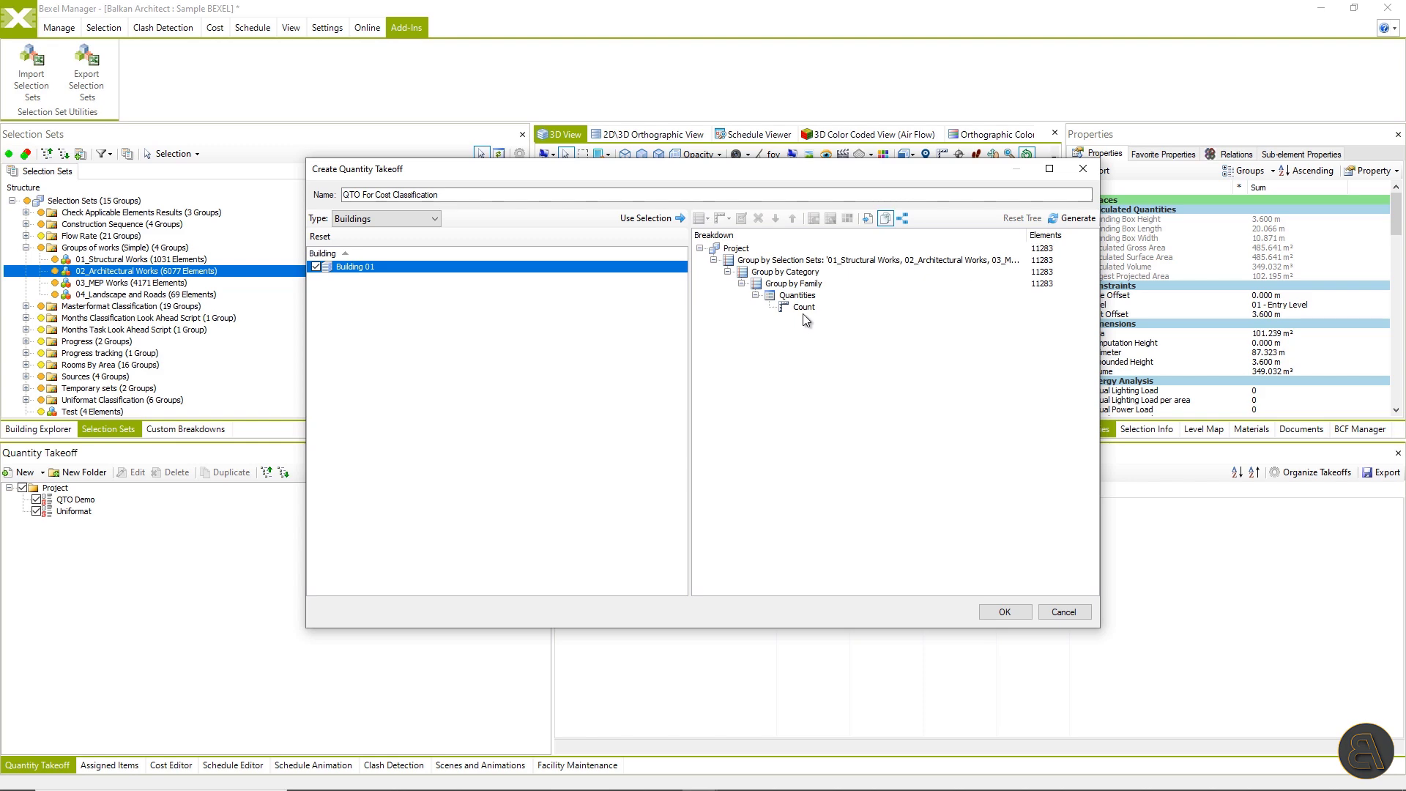
{"action": "left_click", "coordinate": [1005, 611]}
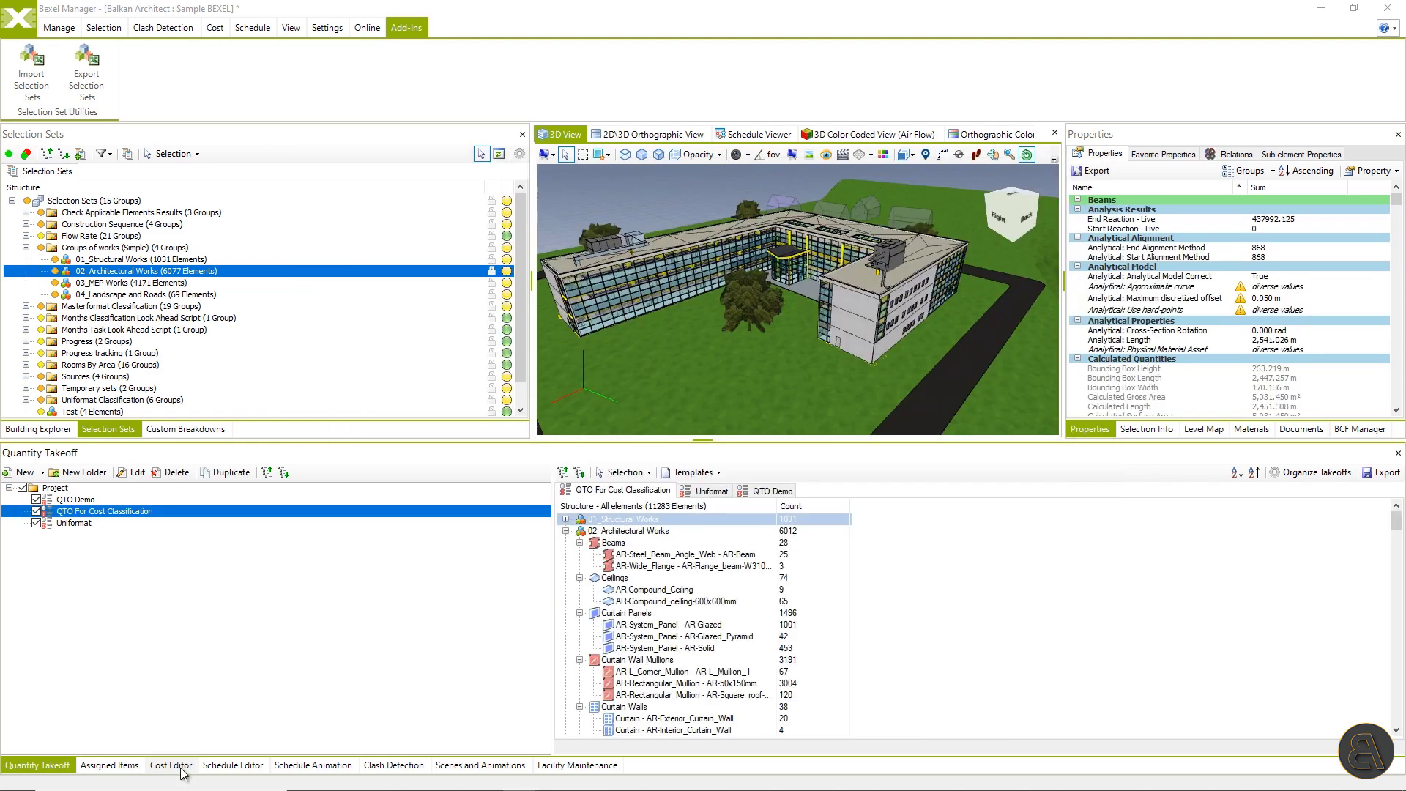
Browse the Cost Editor's Cost Item Definitions and labour/equipment Resources tabs
{"action": "left_click", "coordinate": [172, 765]}
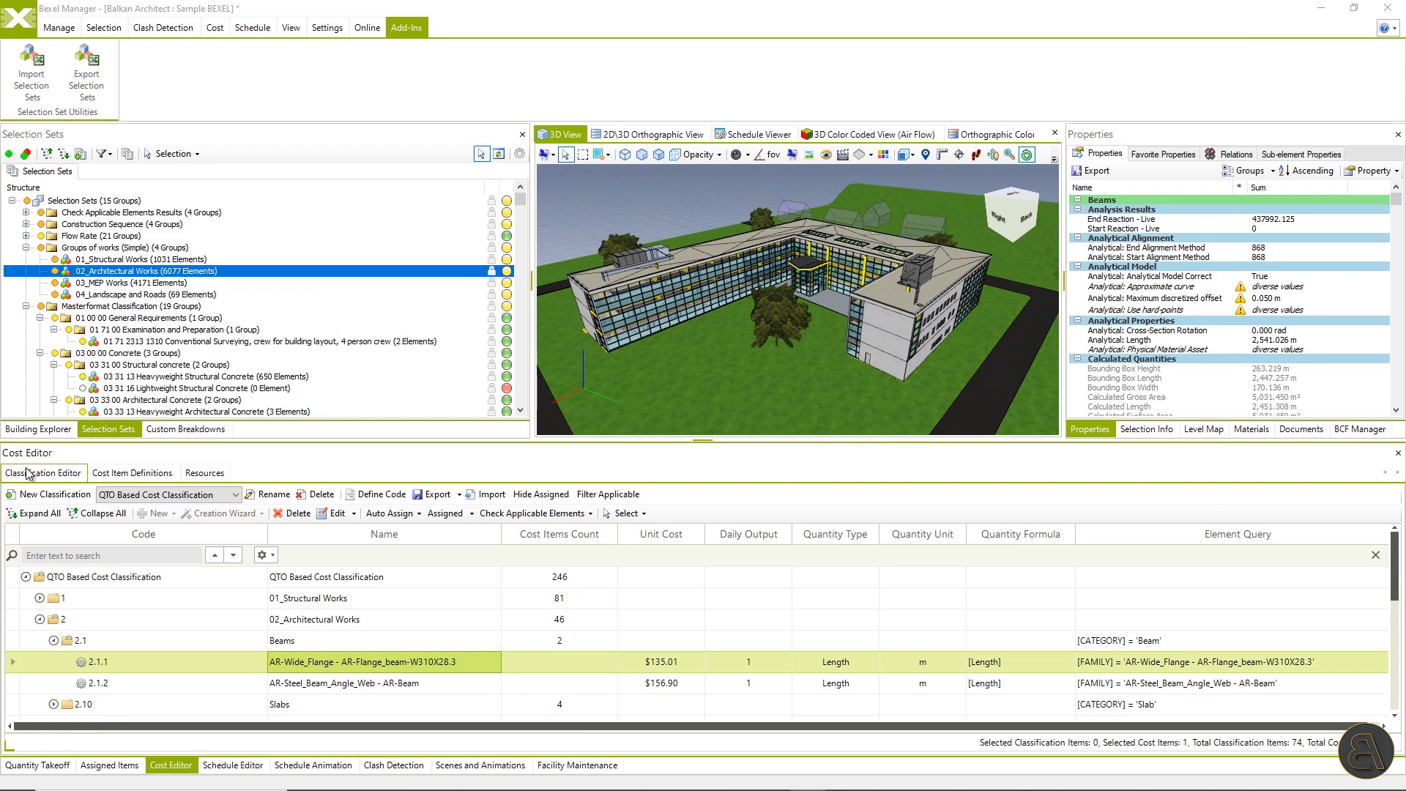
{"action": "left_click", "coordinate": [129, 475]}
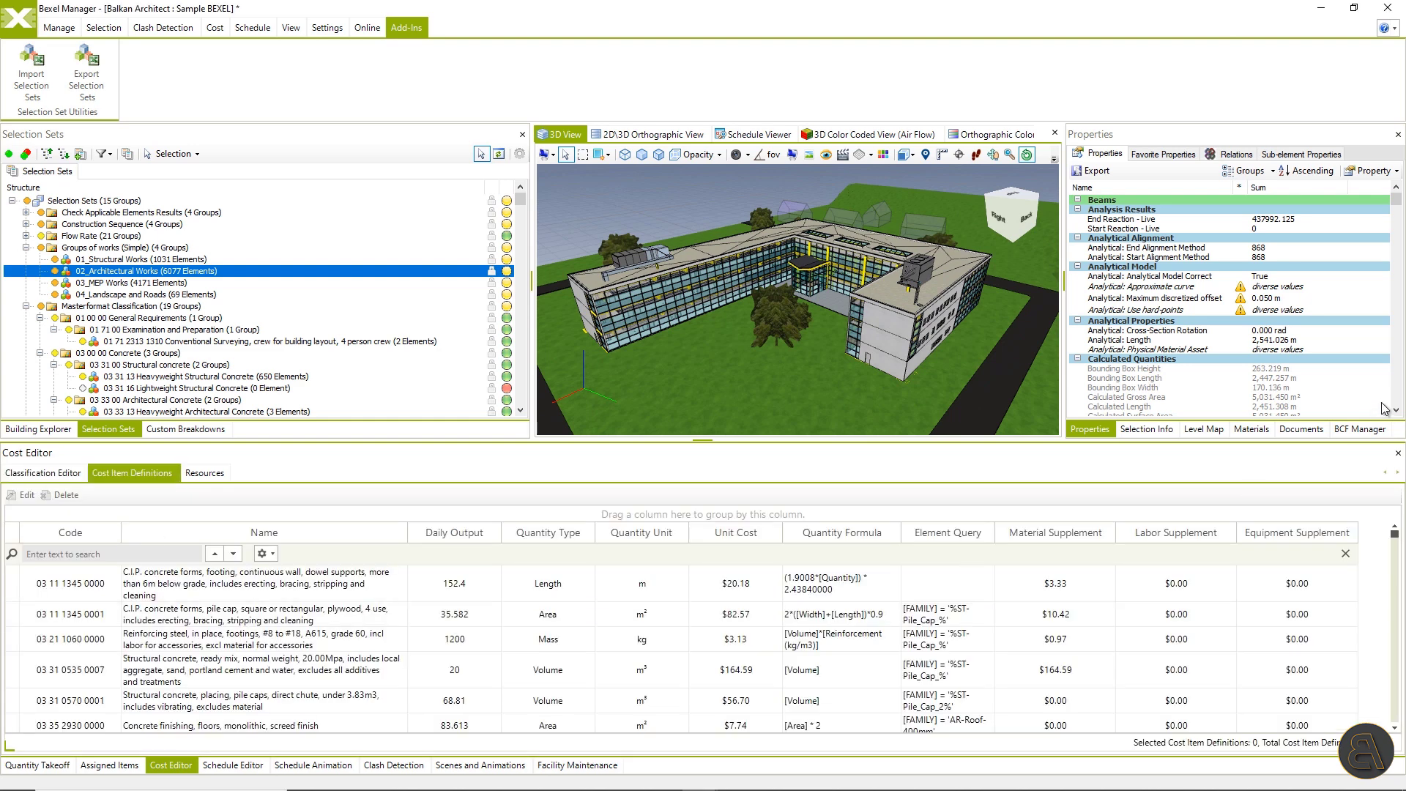
{"action": "mouse_move", "coordinate": [1395, 533]}
{"action": "left_mouse_down"}
{"action": "mouse_move", "coordinate": [1397, 560]}
{"action": "mouse_move", "coordinate": [1399, 538]}
{"action": "left_mouse_up"}
{"action": "left_click", "coordinate": [220, 477]}
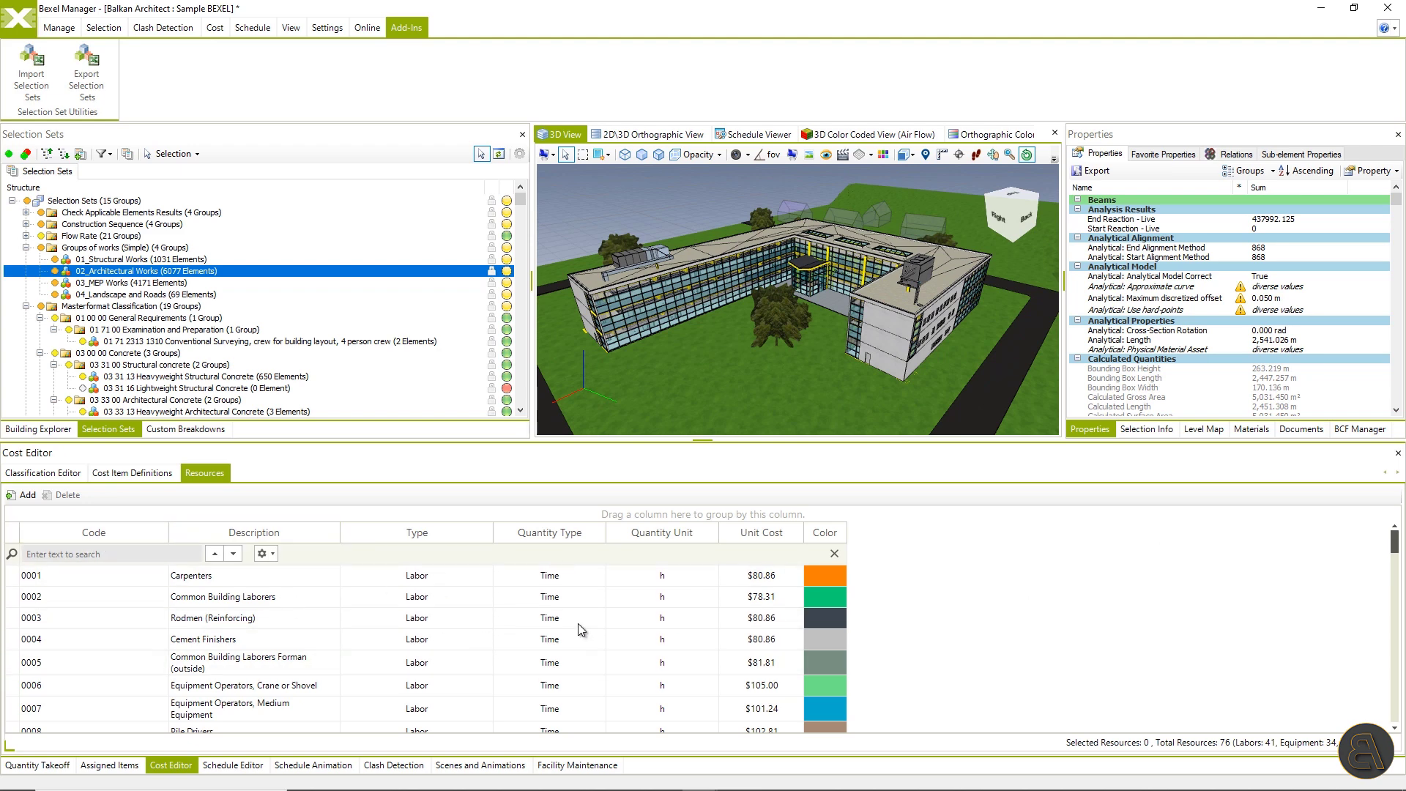
{"action": "scroll", "coordinate": [770, 595], "scroll_direction": "down", "scroll_amount": 4}
{"action": "scroll", "coordinate": [770, 596], "scroll_direction": "down", "scroll_amount": 2}
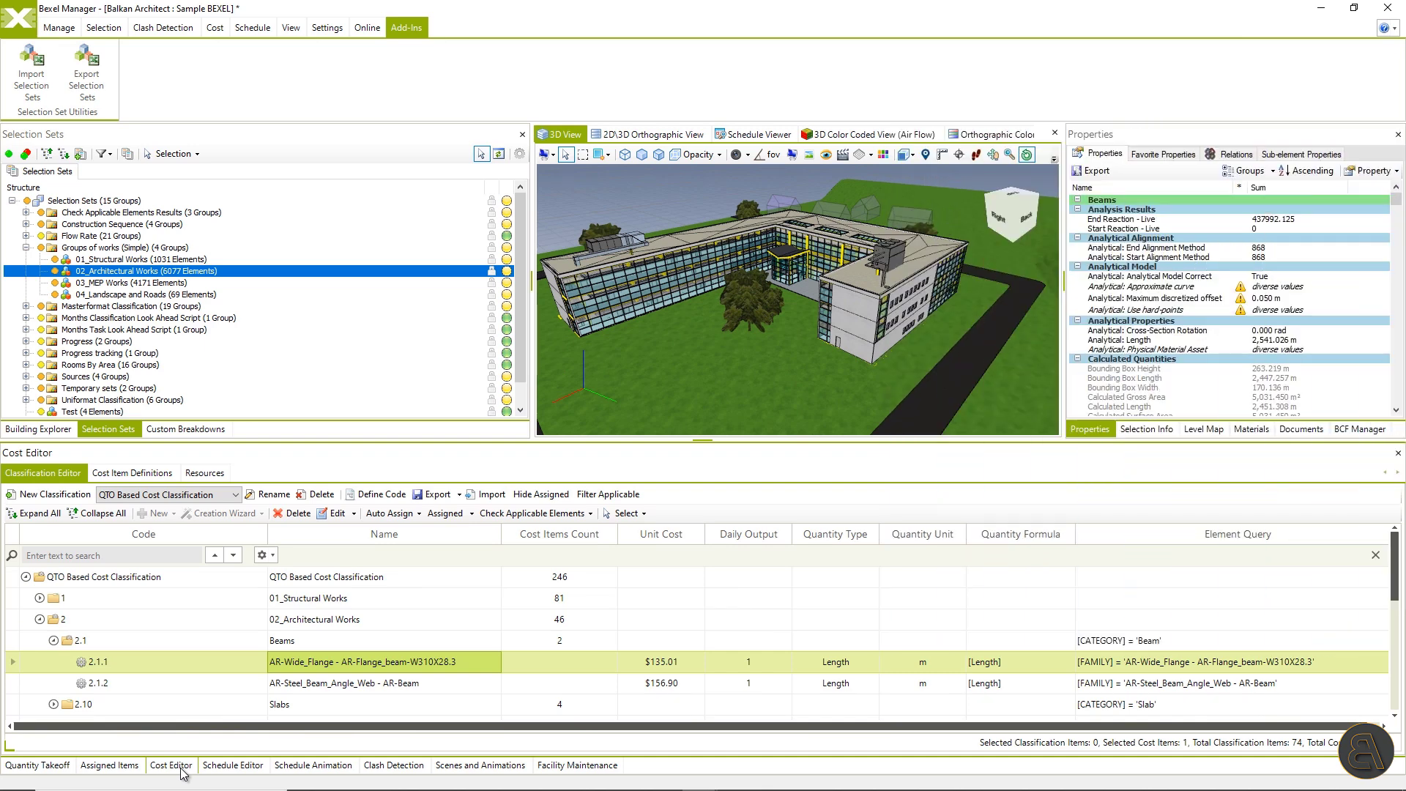
Create a new cost classification with a pasted description
{"action": "left_click", "coordinate": [182, 769]}
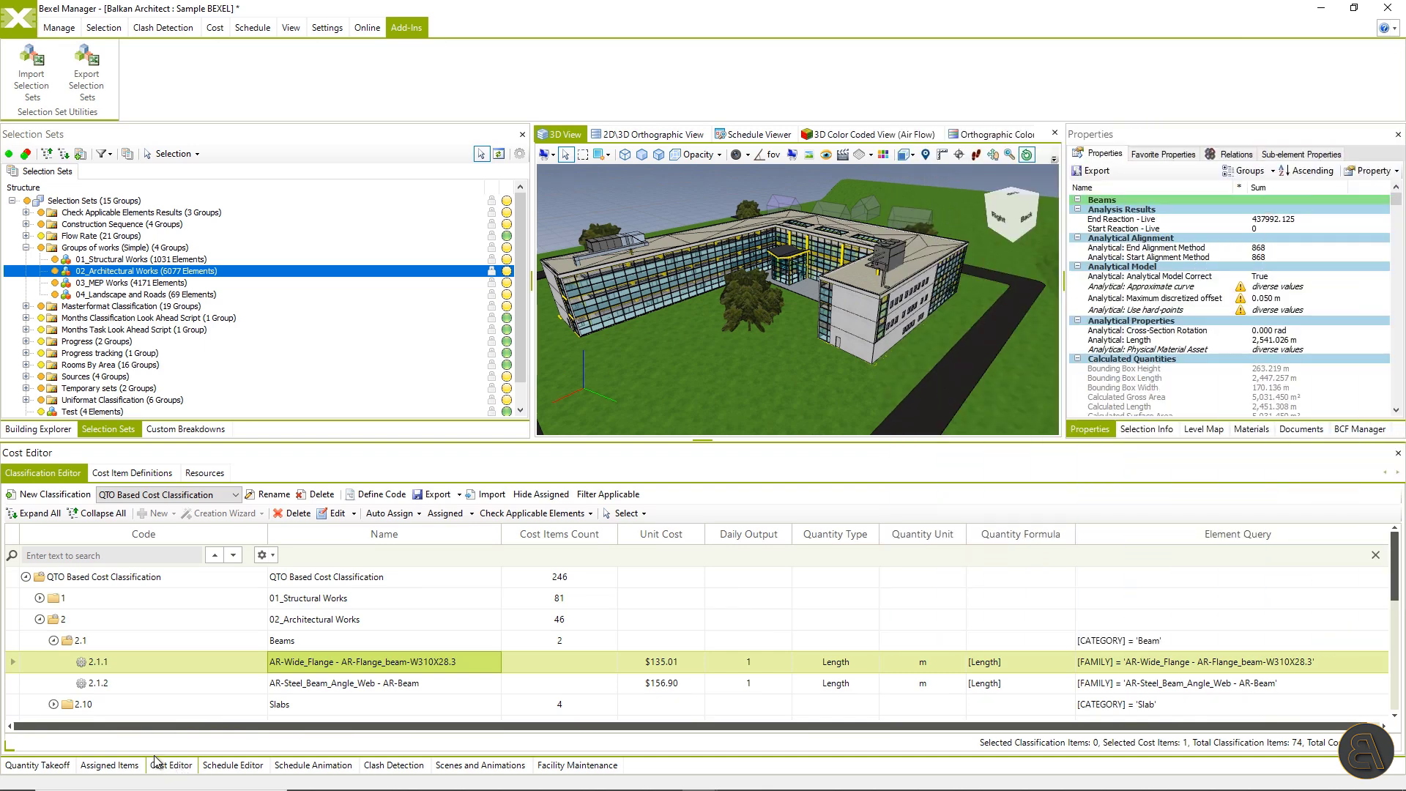
{"action": "left_click", "coordinate": [82, 497]}
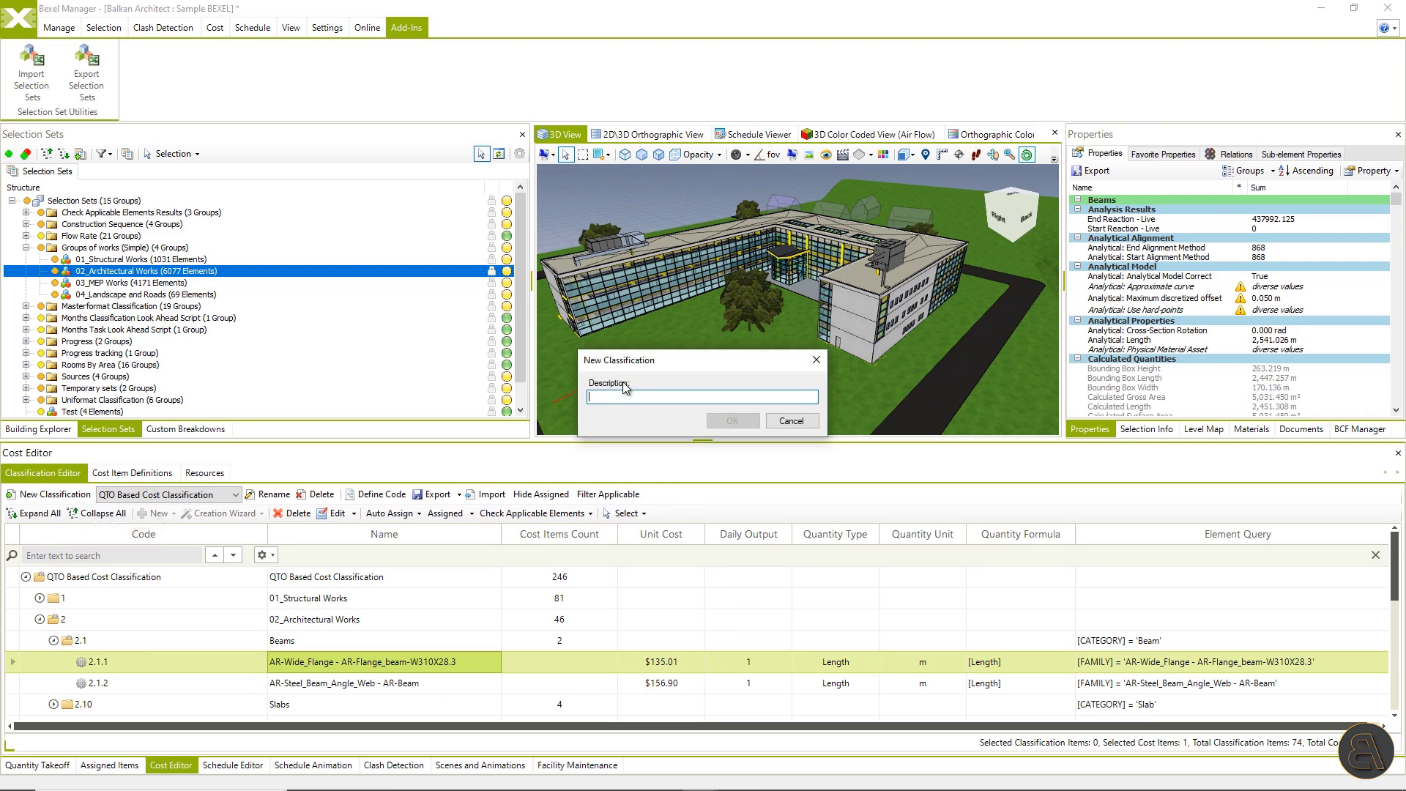
{"action": "type", "text": "QTO_MEP Based Cost Classification"}
{"action": "left_click", "coordinate": [732, 420]}
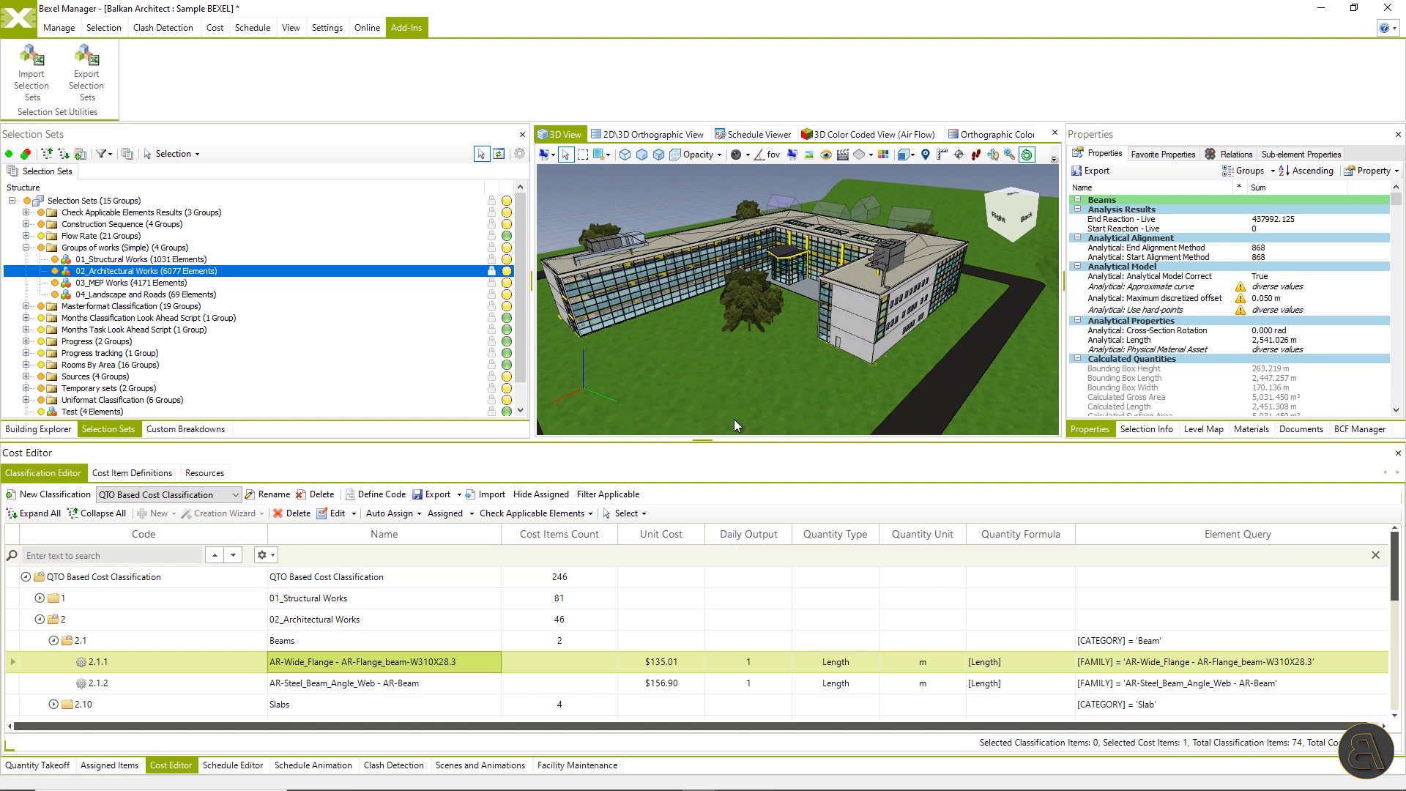
Set the Creation Wizard to QTO For Cost Classification, [Schema] codes and Count formula
{"action": "right_click", "coordinate": [134, 581]}
{"action": "mouse_move", "coordinate": [272, 515]}
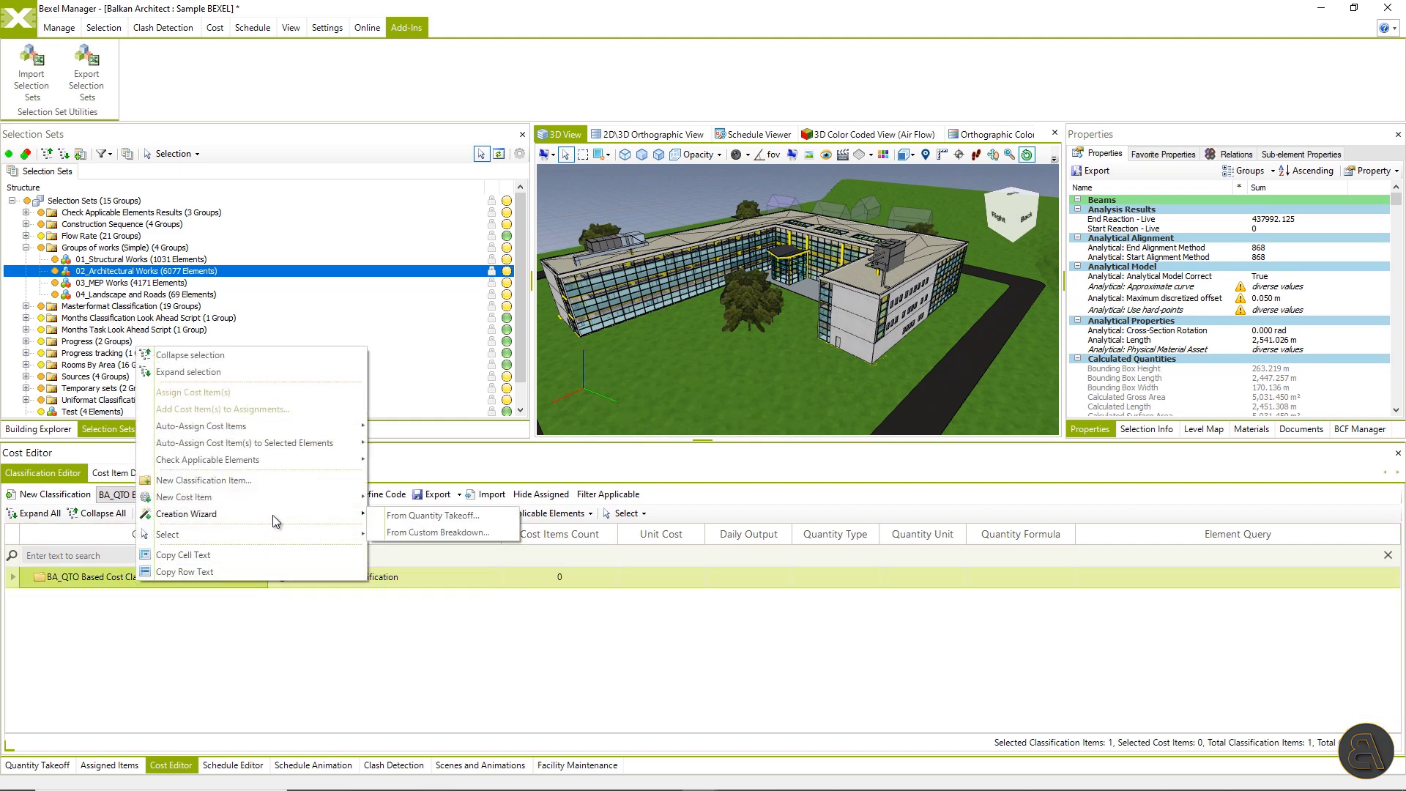
{"action": "left_click", "coordinate": [482, 516]}
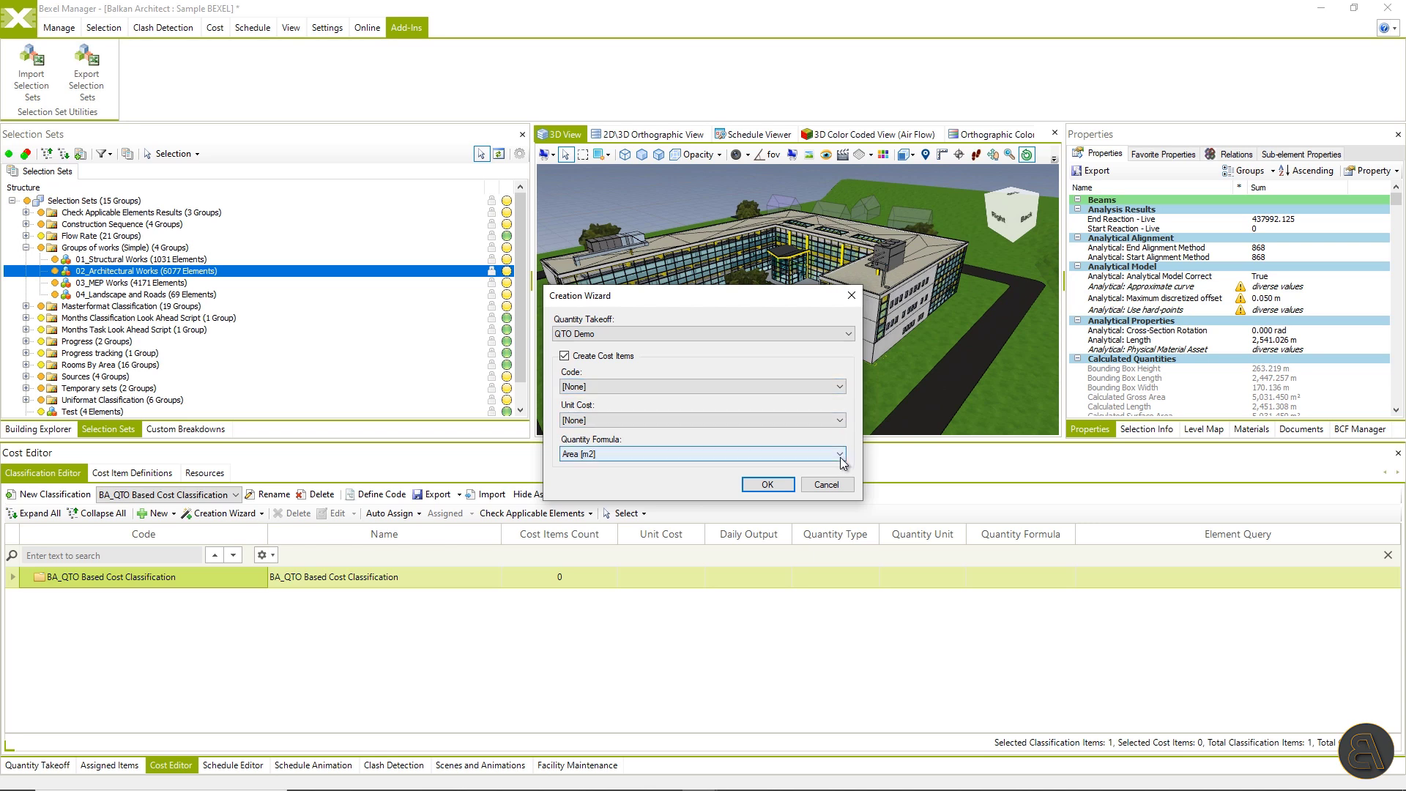
{"action": "left_click", "coordinate": [829, 333]}
{"action": "left_click", "coordinate": [798, 356]}
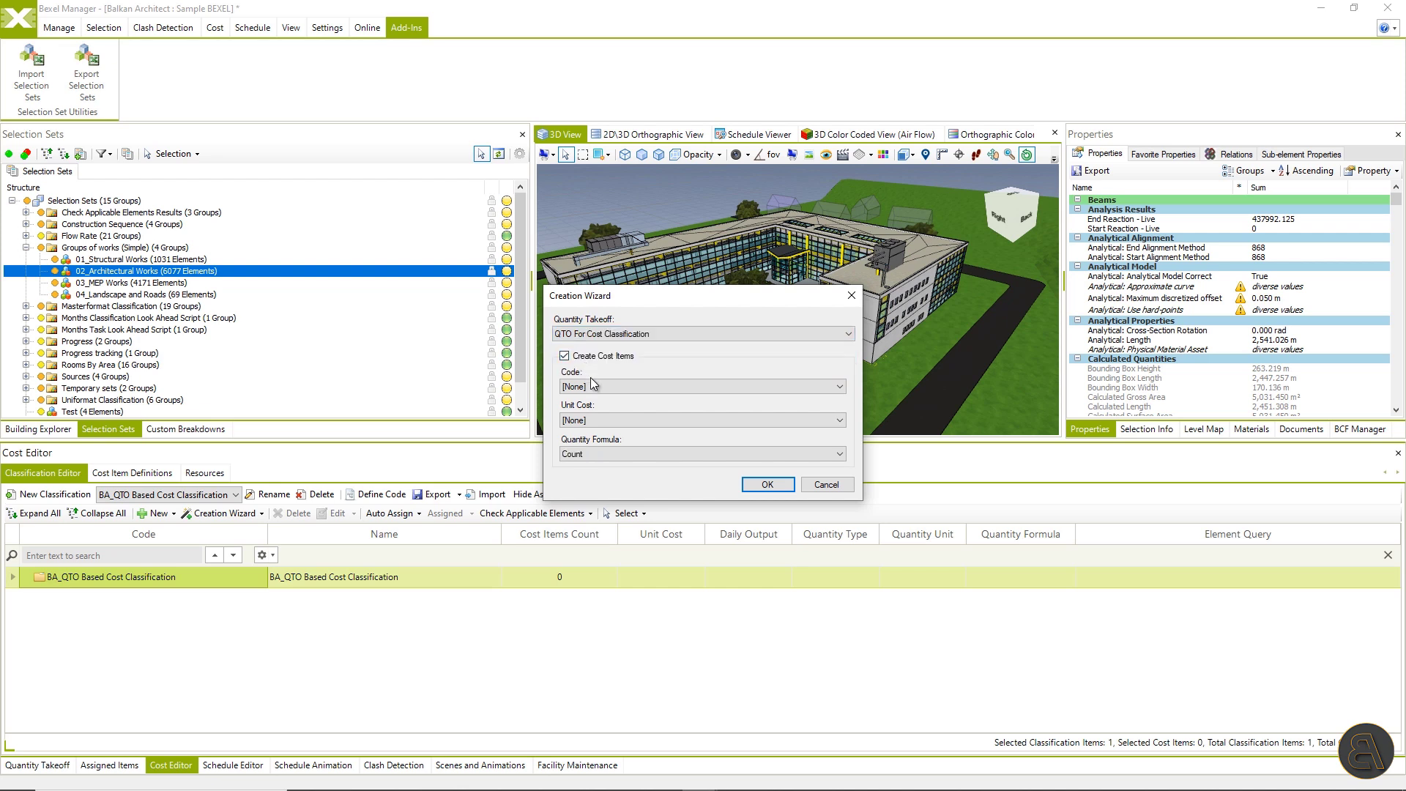
{"action": "left_click", "coordinate": [595, 382]}
{"action": "left_click", "coordinate": [590, 405]}
{"action": "left_click", "coordinate": [780, 452]}
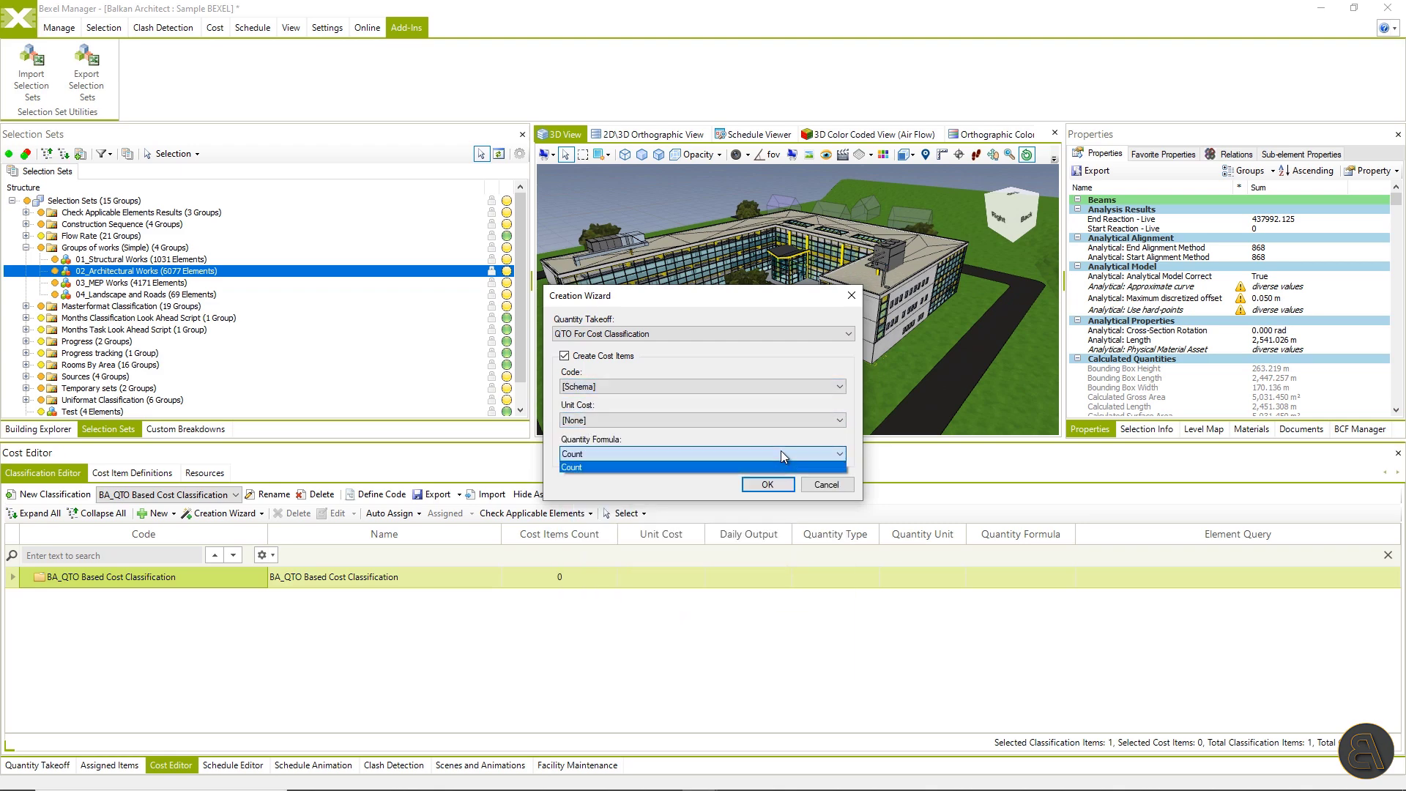
{"action": "left_click", "coordinate": [781, 452]}
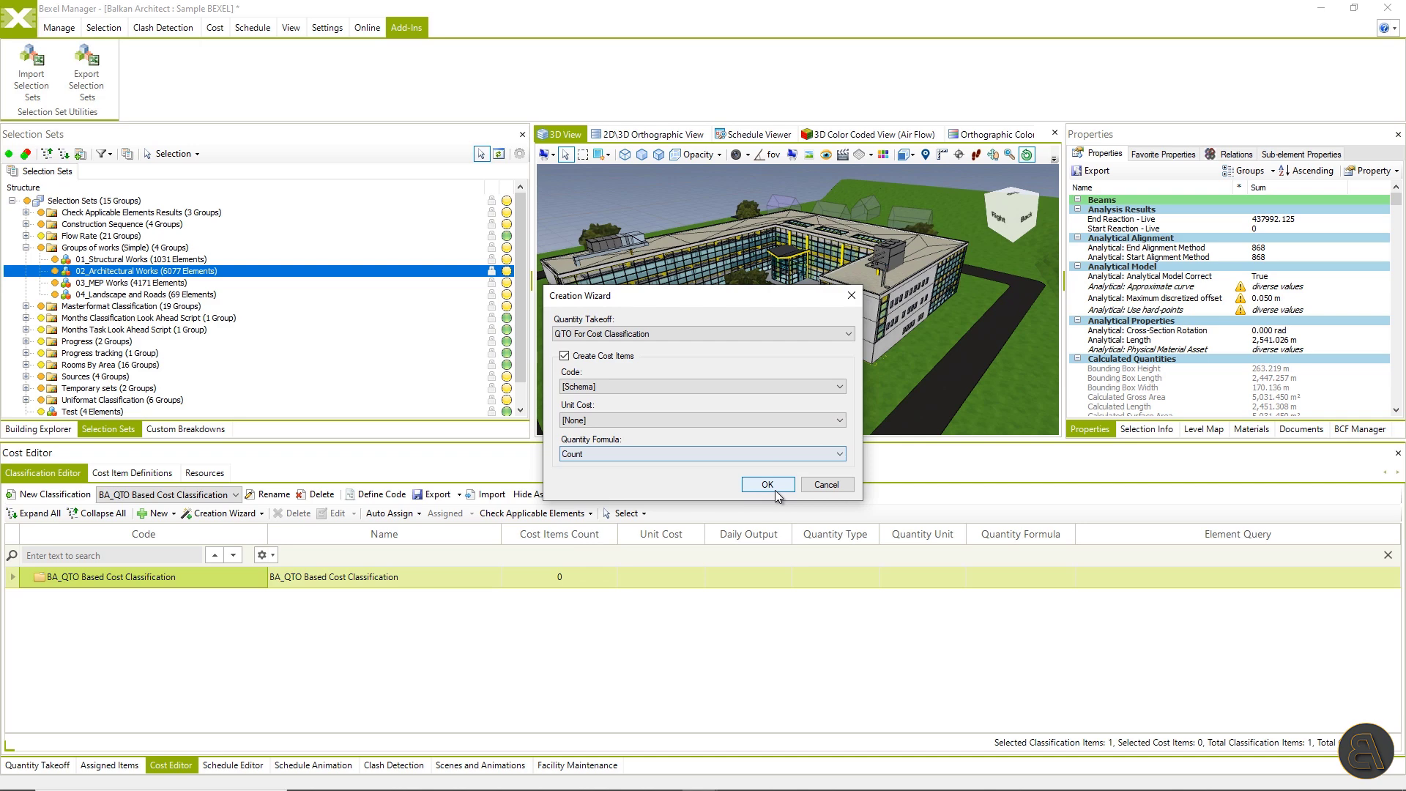
Generate the classification and set the first code level to numbers with length 1
{"action": "left_click", "coordinate": [775, 488]}
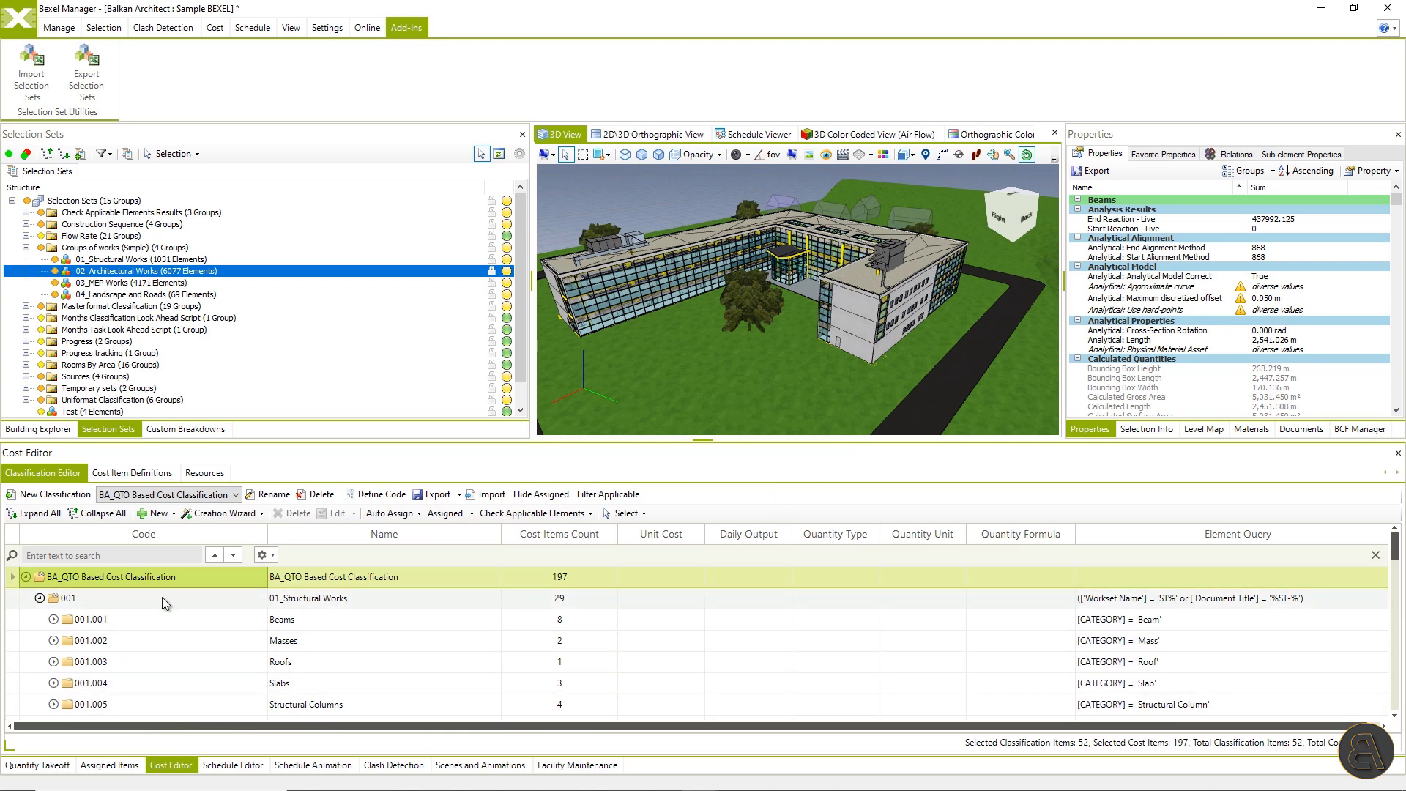
{"action": "left_click", "coordinate": [386, 495]}
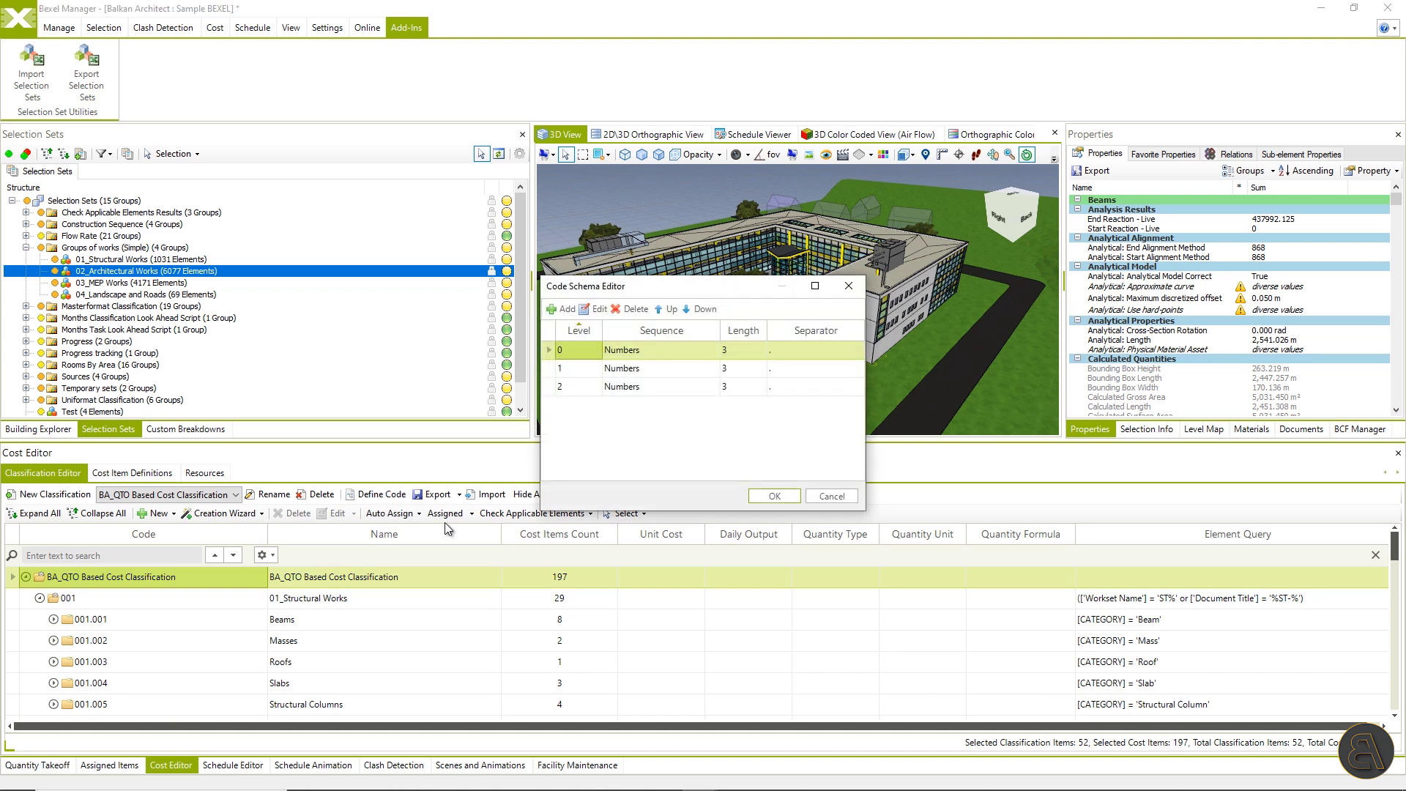
{"action": "double_click", "coordinate": [647, 353]}
{"action": "left_click", "coordinate": [687, 395]}
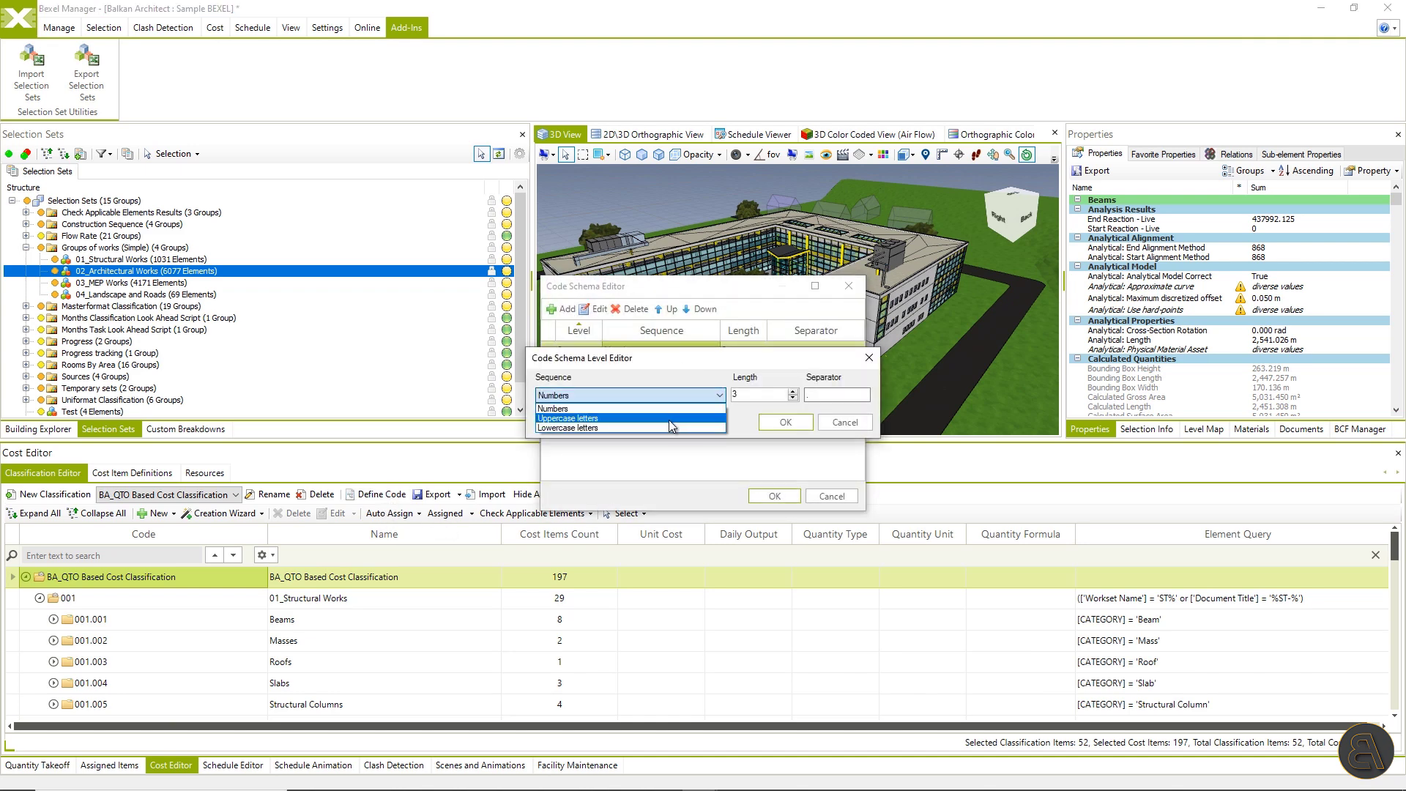
{"action": "left_click", "coordinate": [714, 396]}
{"action": "double_click", "coordinate": [754, 394]}
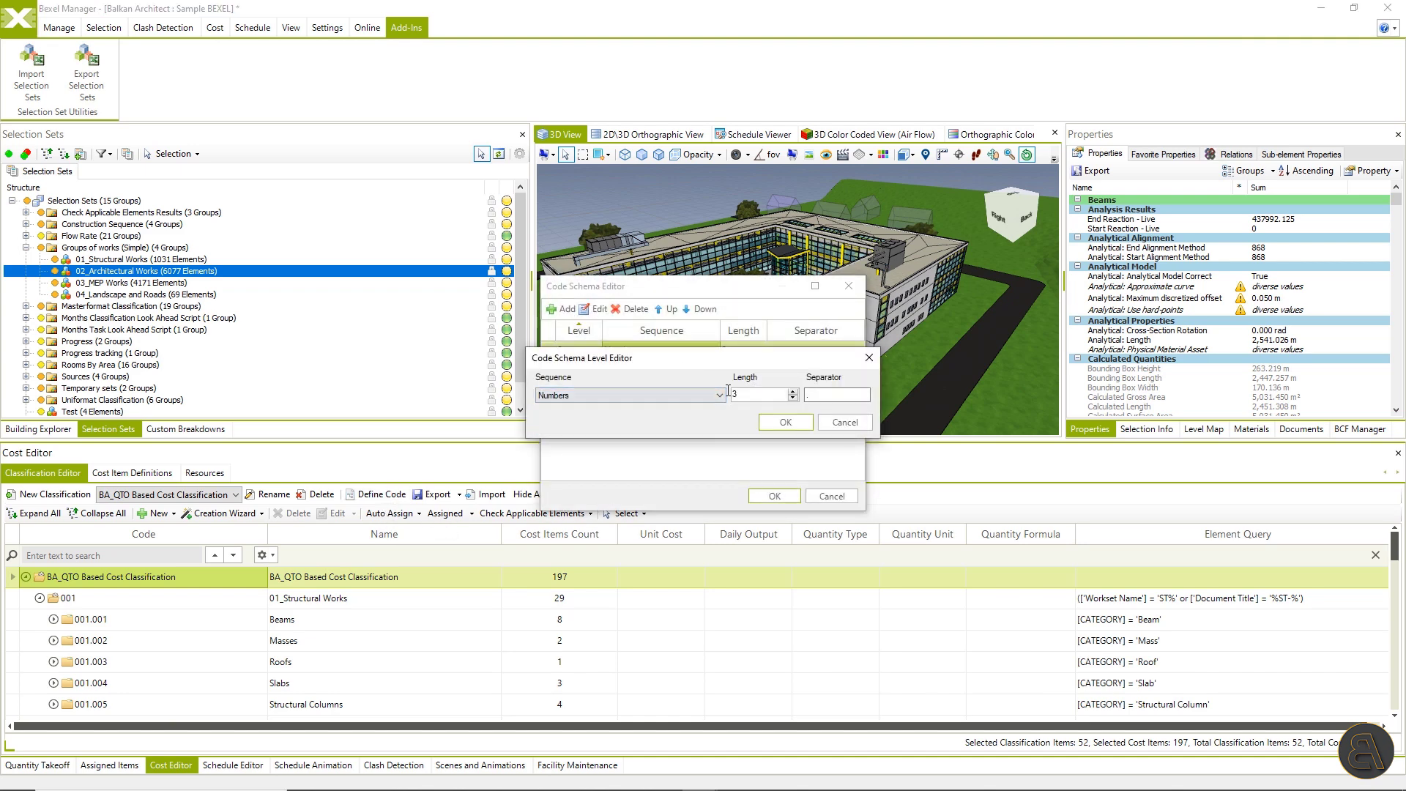
{"action": "type", "text": "1"}
{"action": "left_click", "coordinate": [772, 418]}
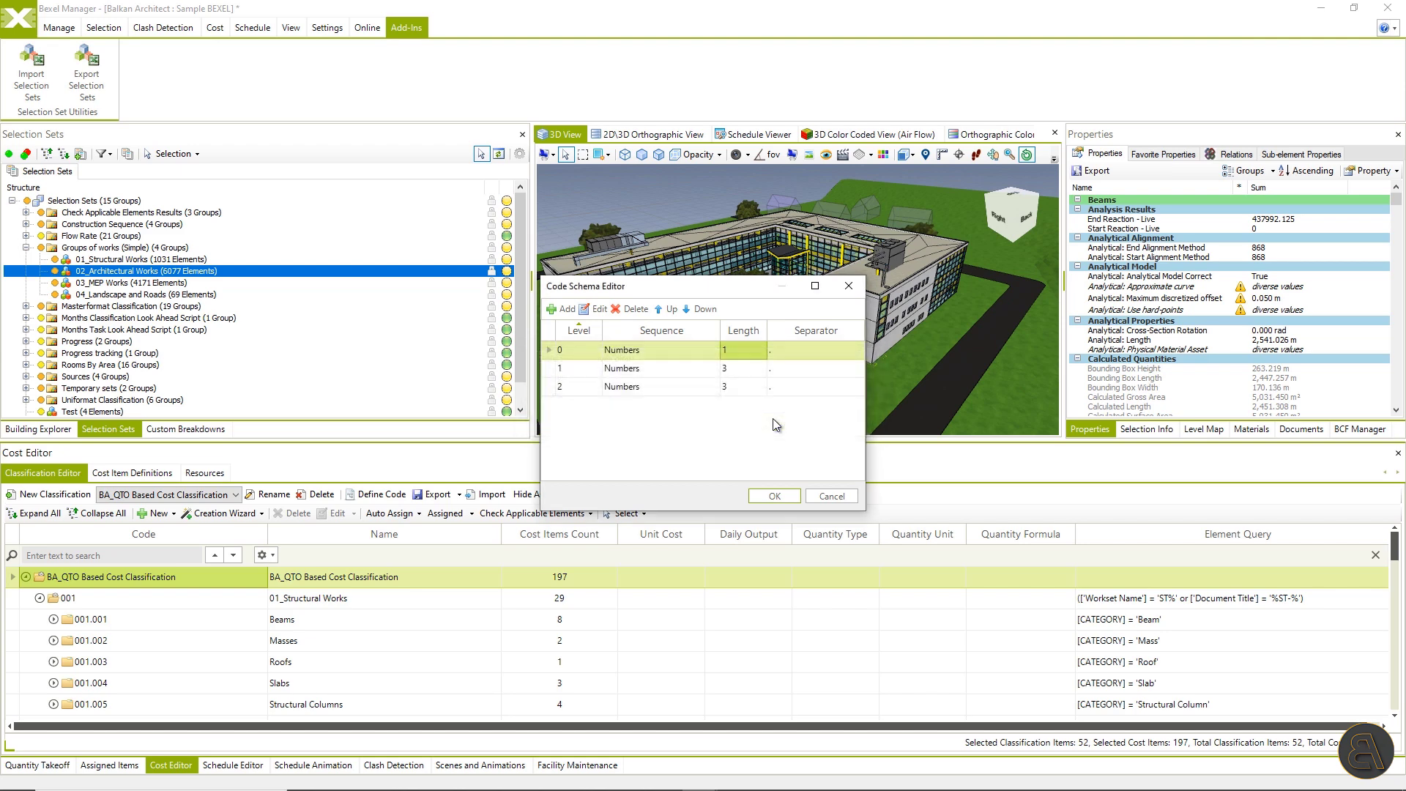
Set the second level length to 1, keep the third at 2, and apply the schema
{"action": "double_click", "coordinate": [746, 371]}
{"action": "double_click", "coordinate": [754, 393]}
{"action": "type", "text": "1"}
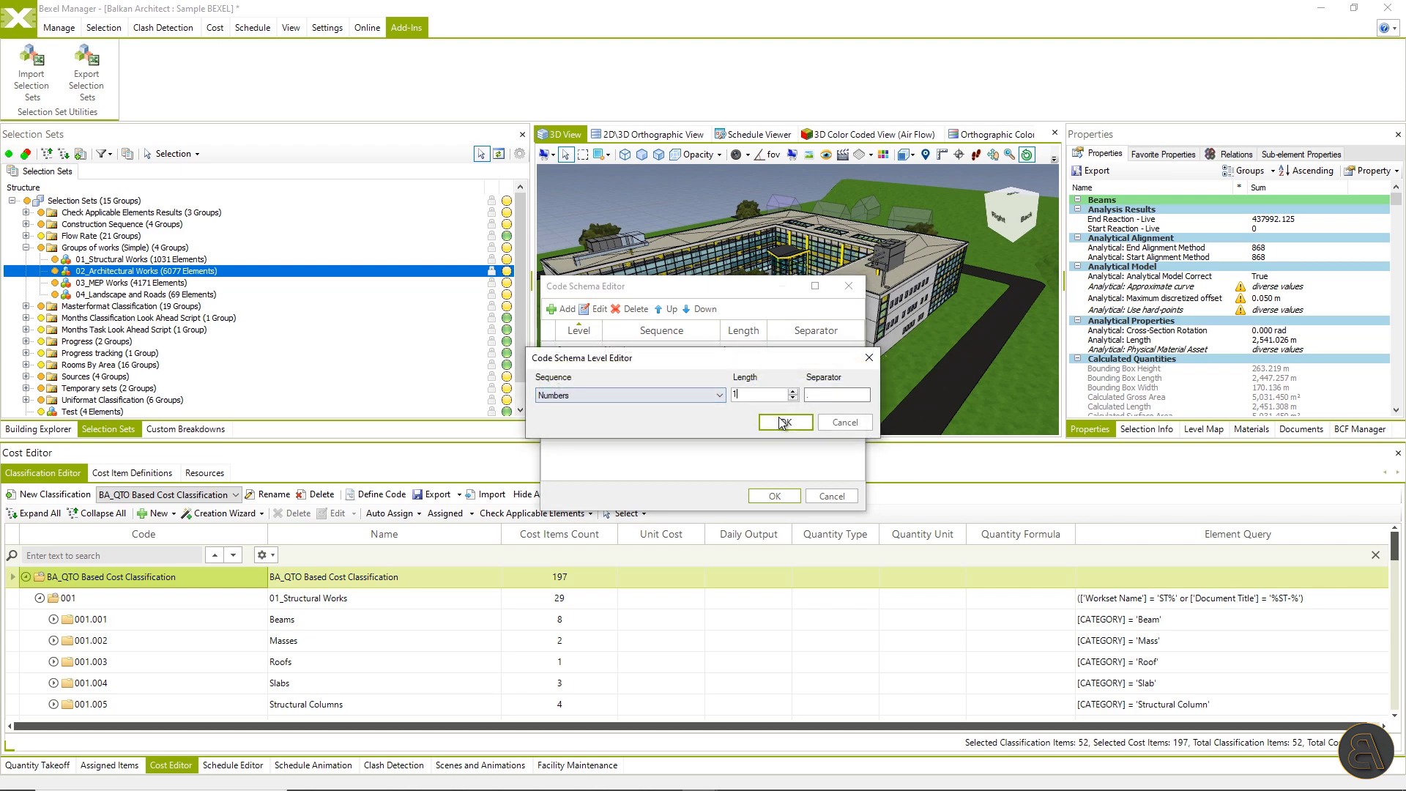
{"action": "left_click", "coordinate": [785, 422]}
{"action": "double_click", "coordinate": [736, 385]}
{"action": "left_click", "coordinate": [785, 422]}
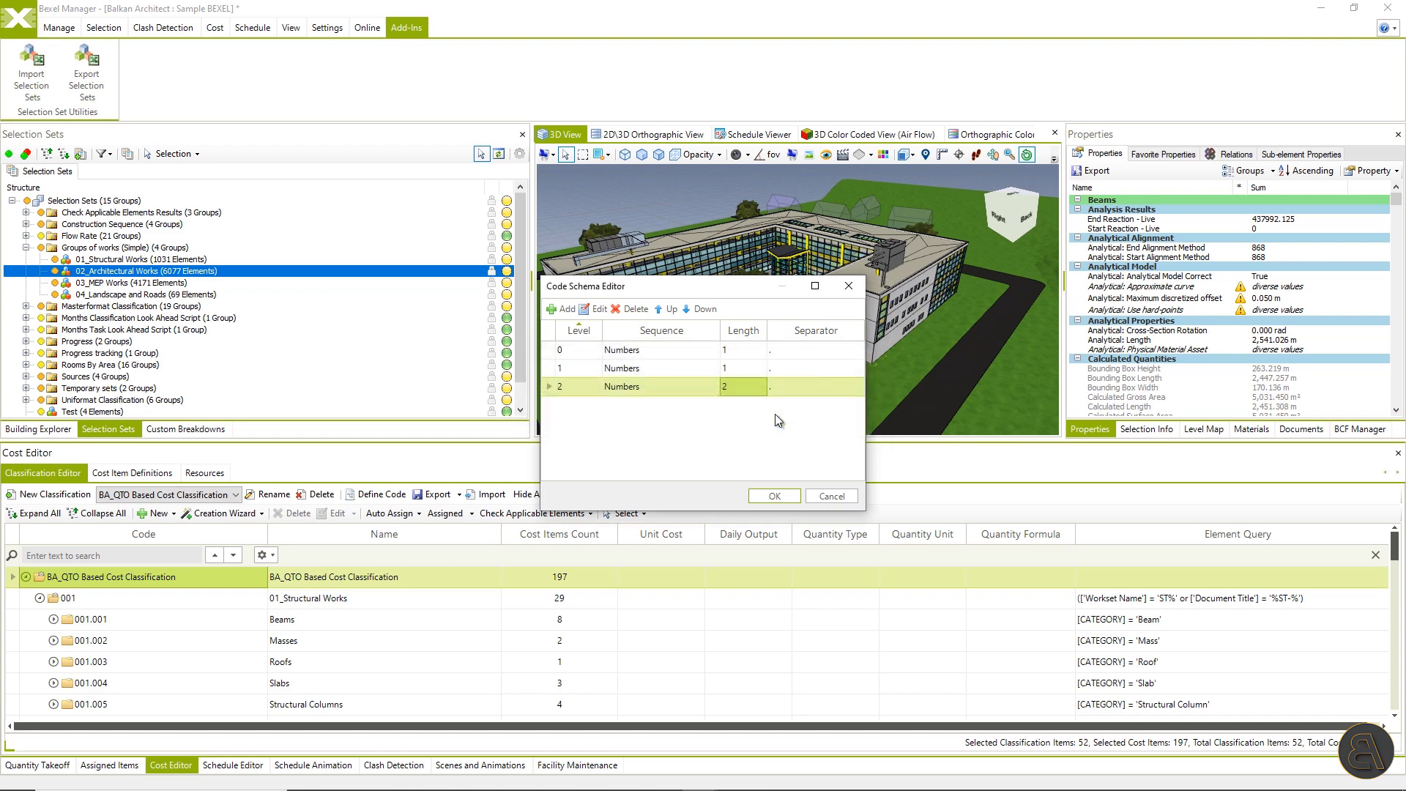
{"action": "left_click", "coordinate": [773, 496]}
{"action": "left_click", "coordinate": [55, 619]}
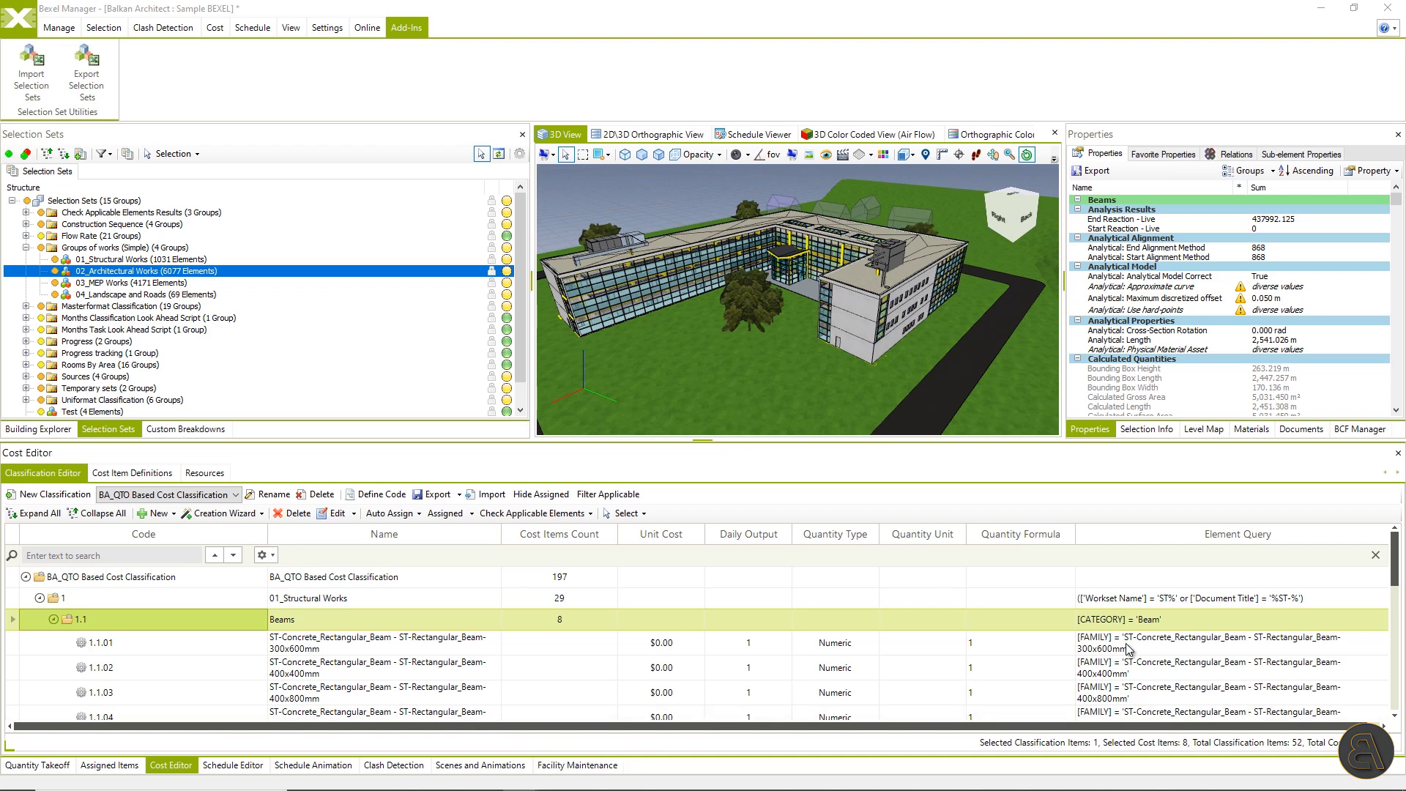
{"action": "double_click", "coordinate": [1236, 644]}
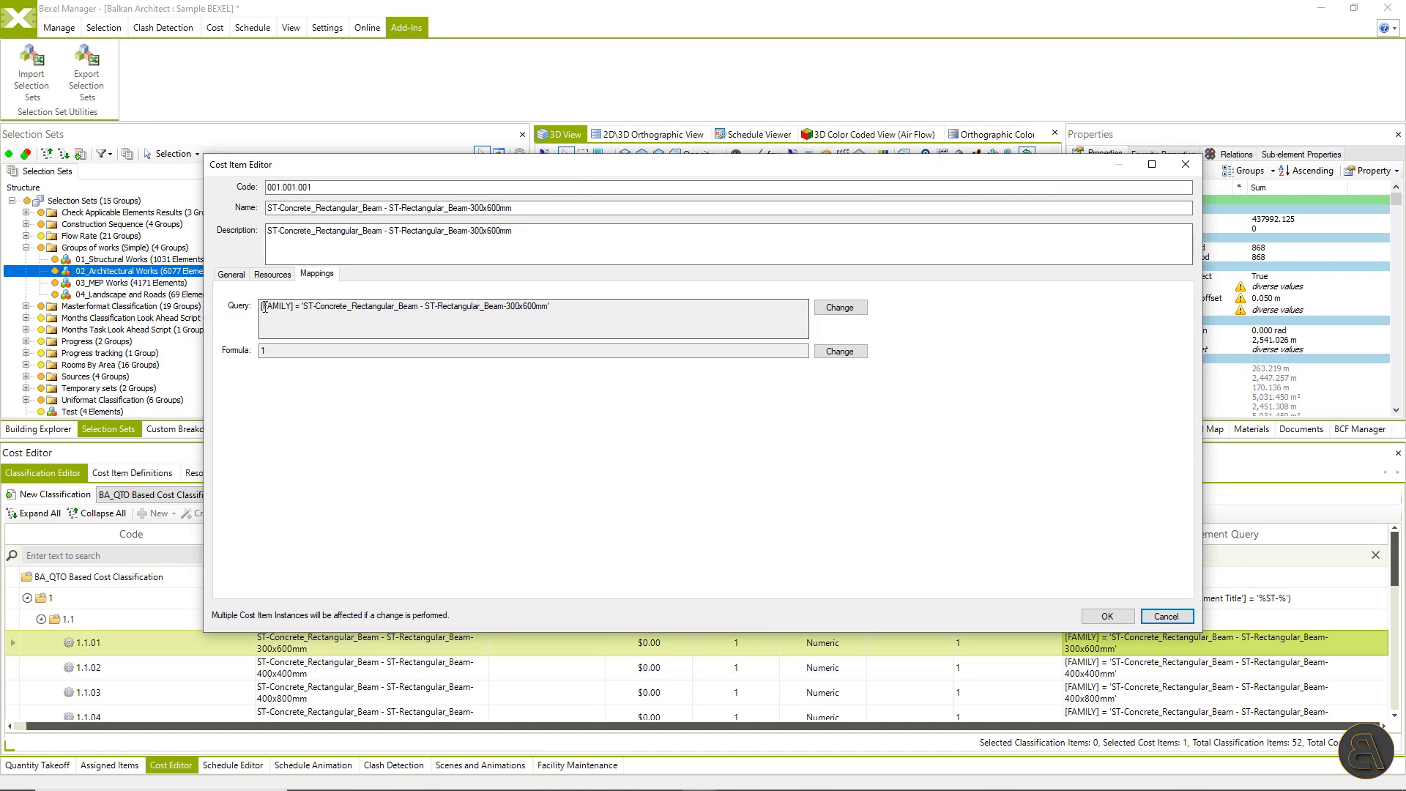
{"action": "left_click_drag", "start_coordinate": [262, 309], "coordinate": [562, 317]}
{"action": "left_click", "coordinate": [1181, 165]}
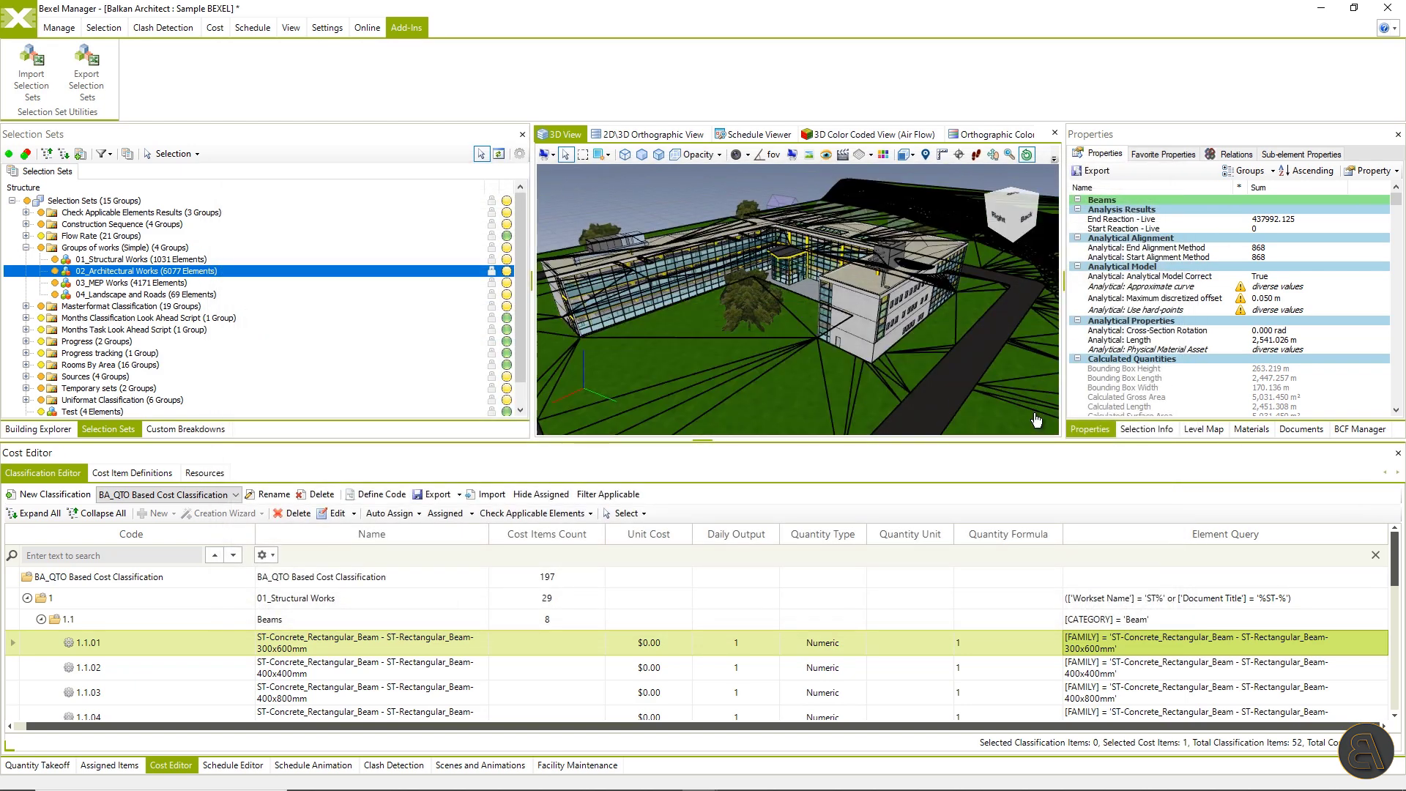
{"action": "left_click", "coordinate": [626, 513]}
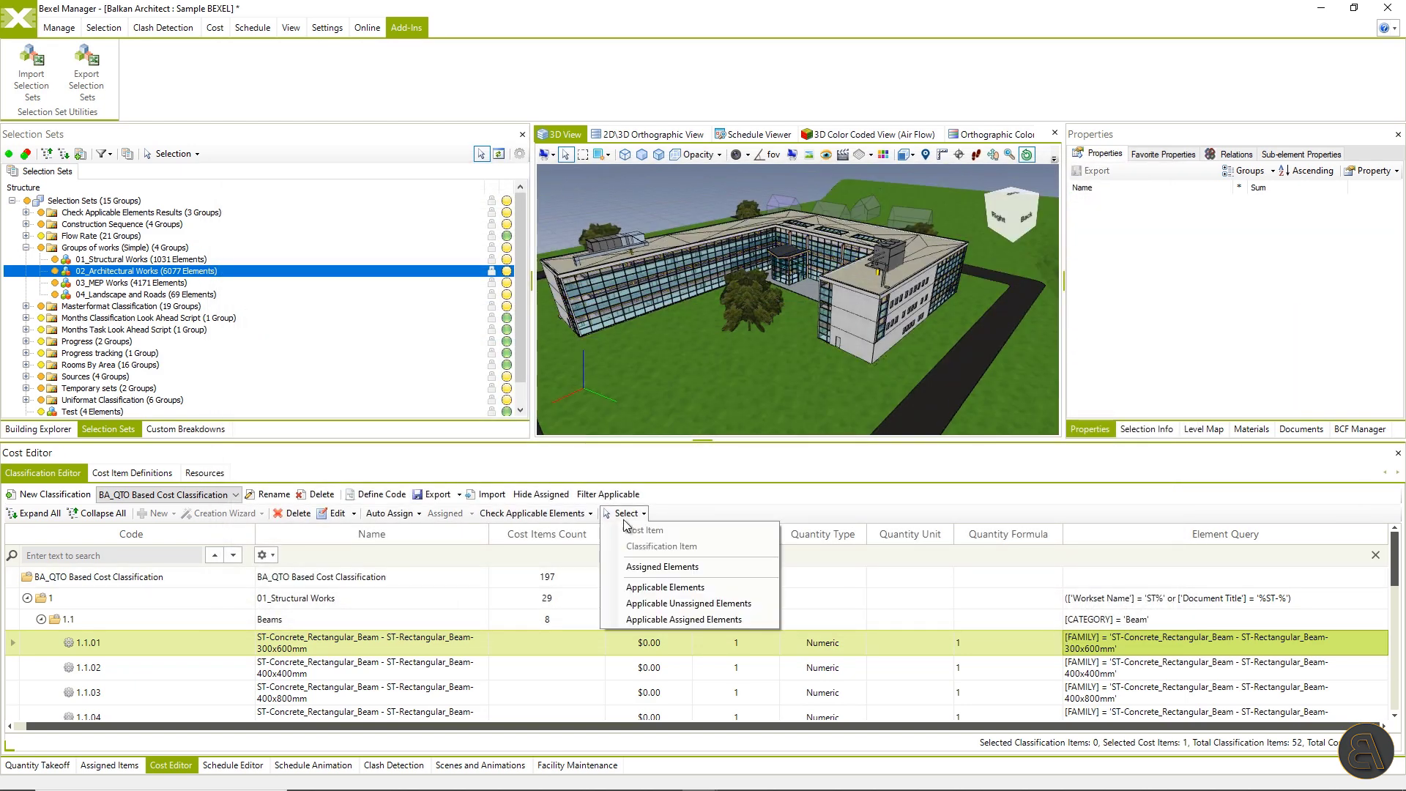
{"action": "left_click", "coordinate": [725, 565]}
{"action": "right_click", "coordinate": [671, 195]}
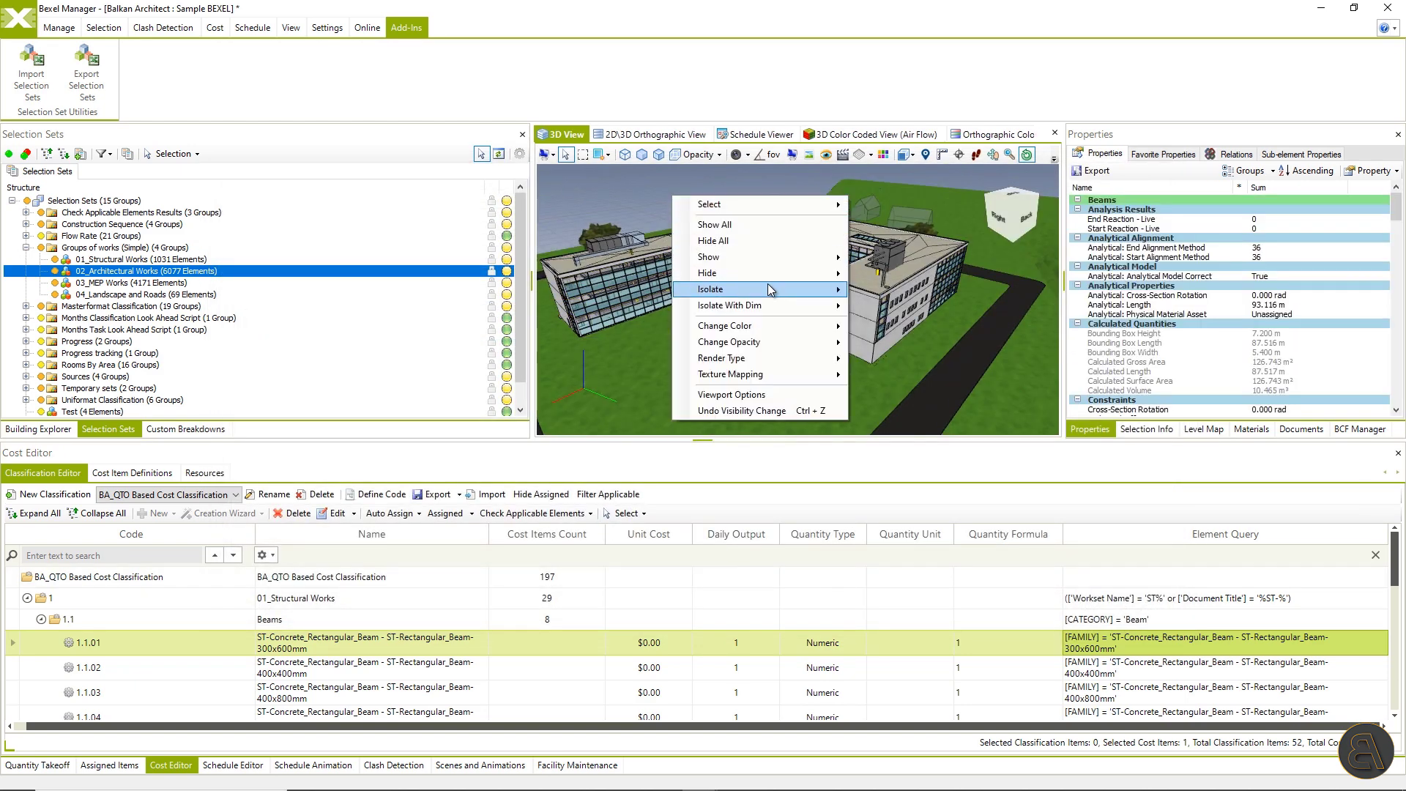
{"action": "mouse_move", "coordinate": [768, 284]}
{"action": "left_click", "coordinate": [908, 291]}
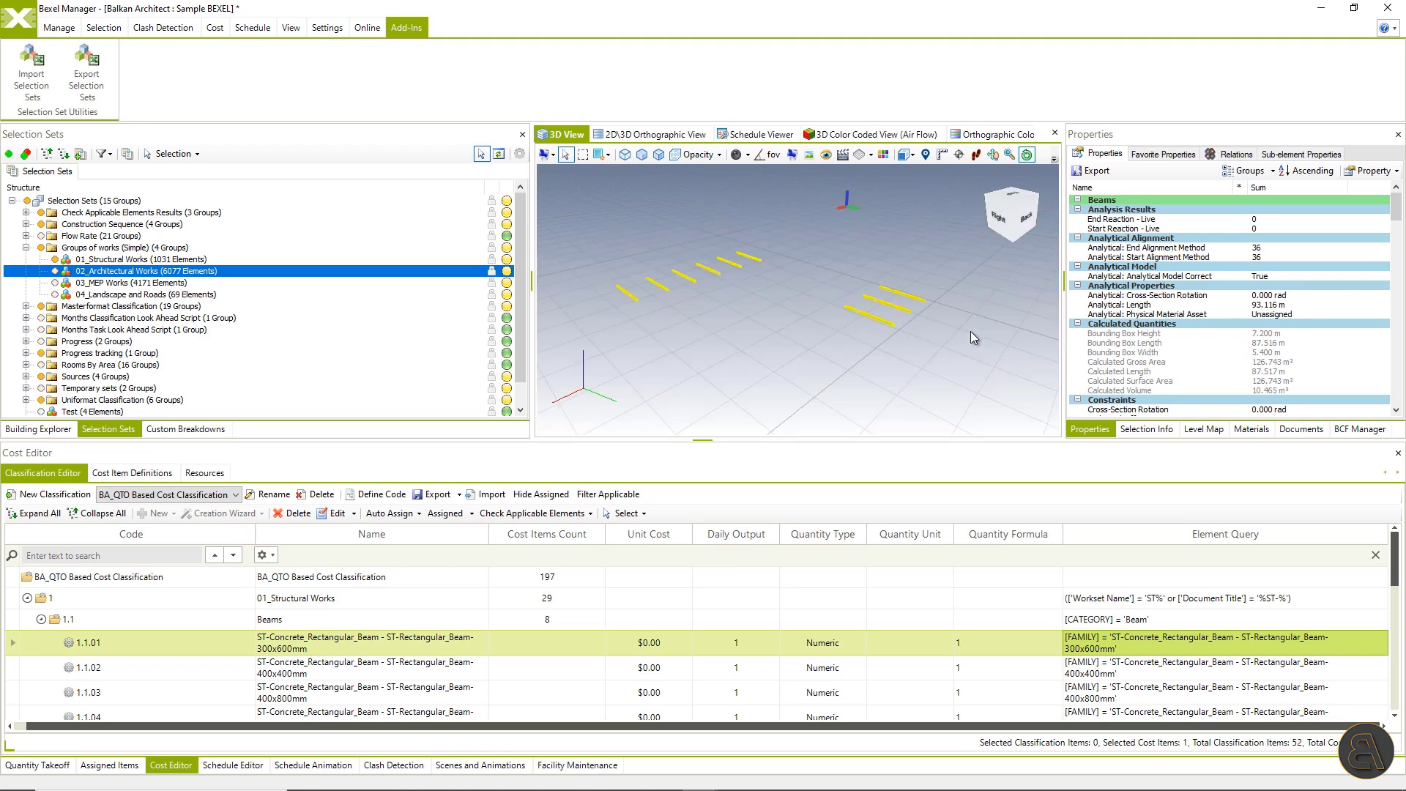
{"action": "left_click", "coordinate": [847, 311]}
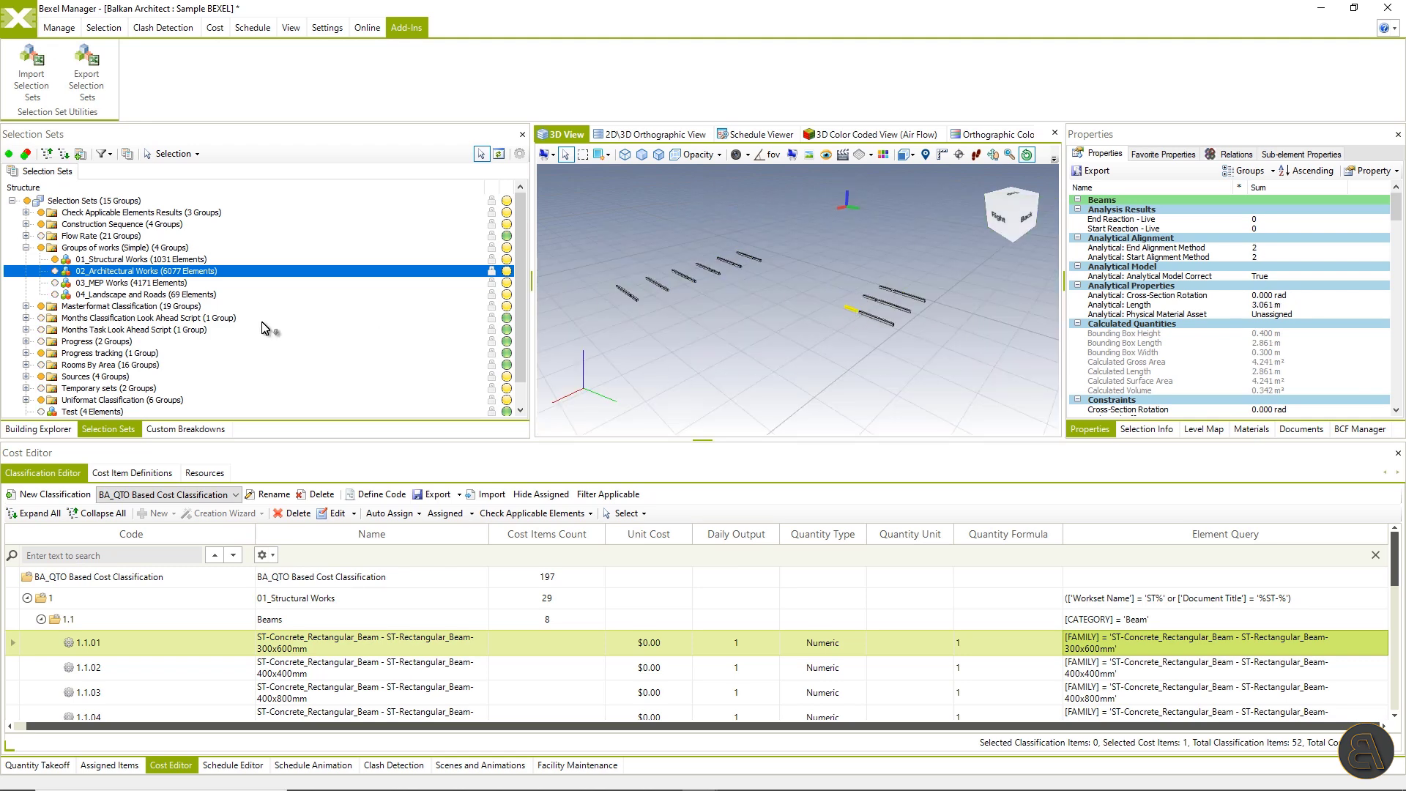
{"action": "left_click", "coordinate": [1131, 430]}
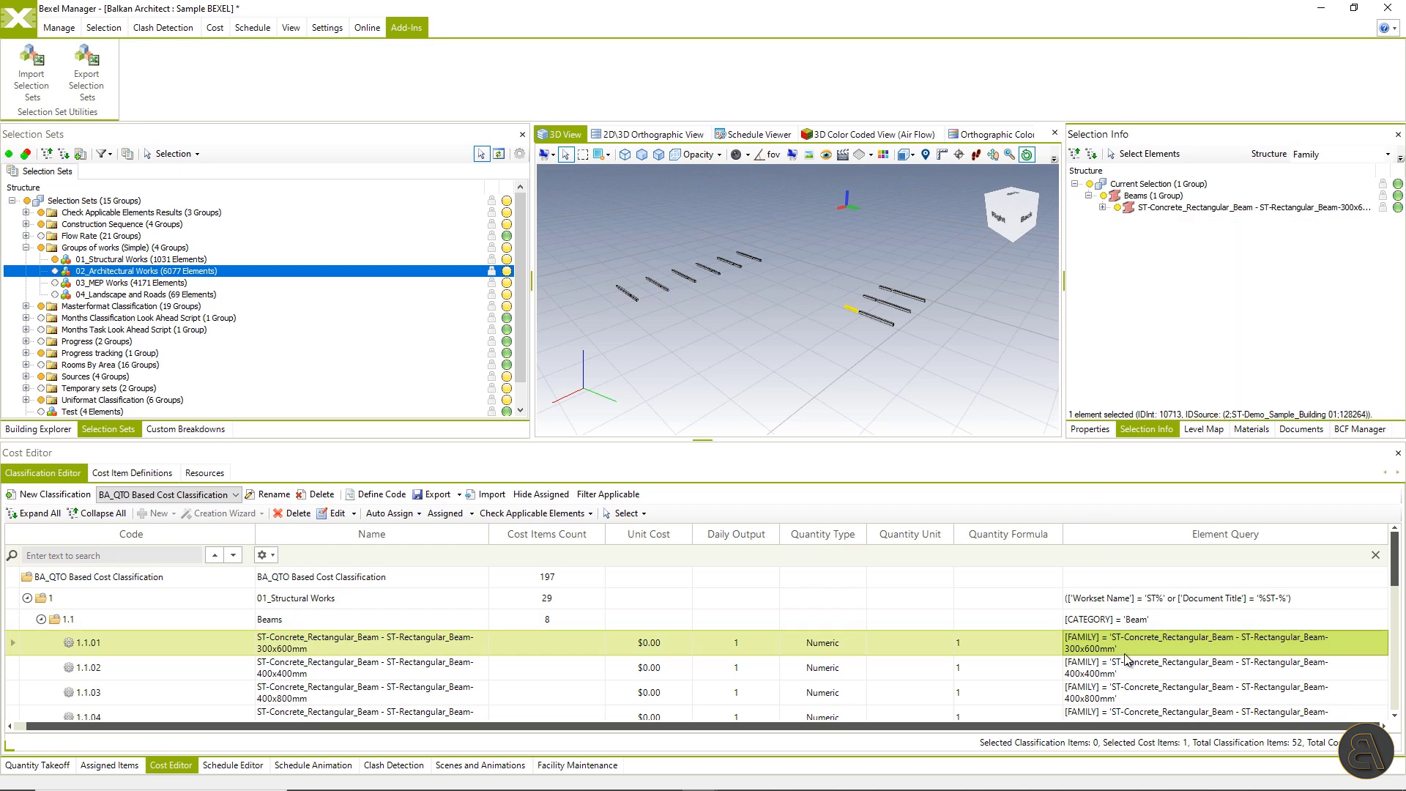
{"action": "right_click", "coordinate": [762, 331]}
{"action": "left_click", "coordinate": [864, 361]}
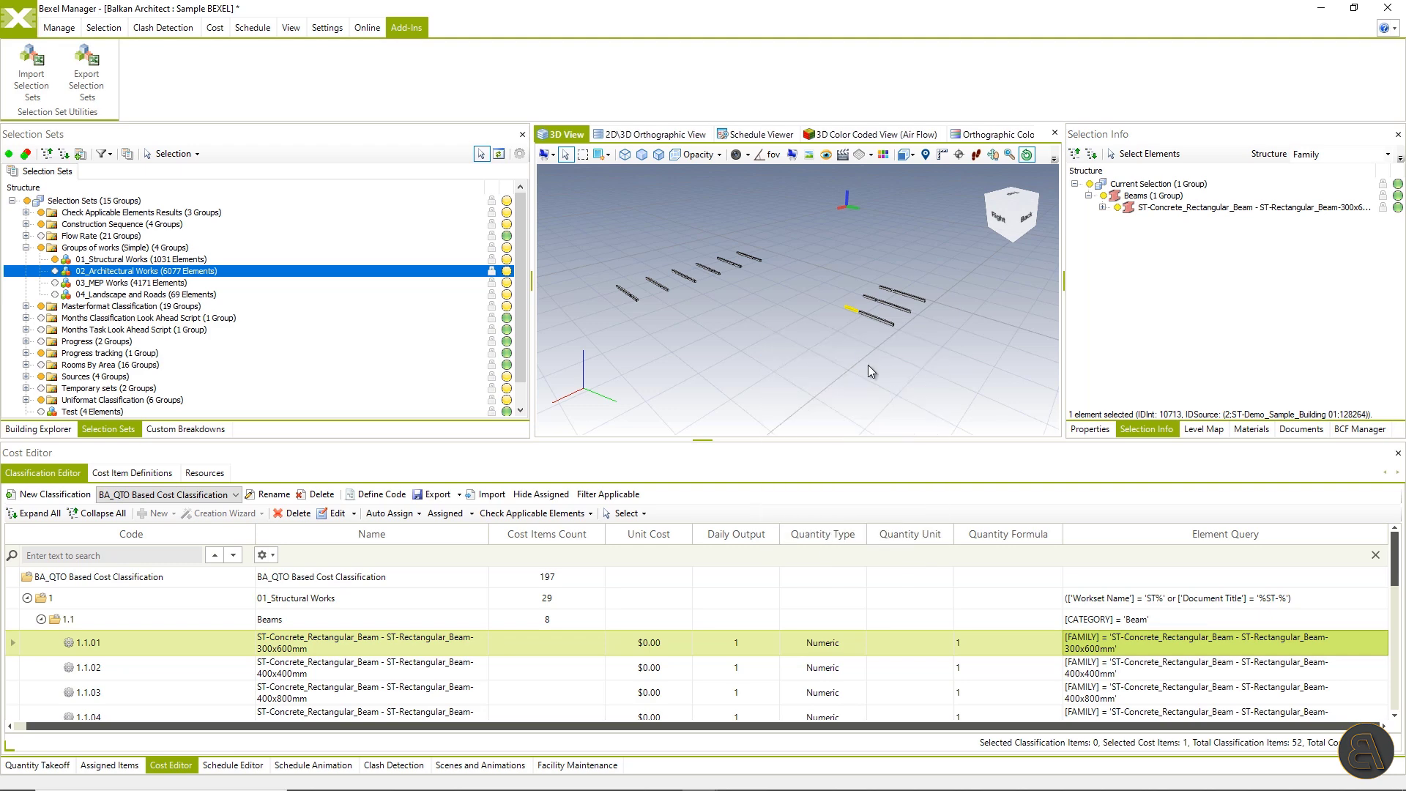
{"action": "left_click", "coordinate": [1089, 429]}
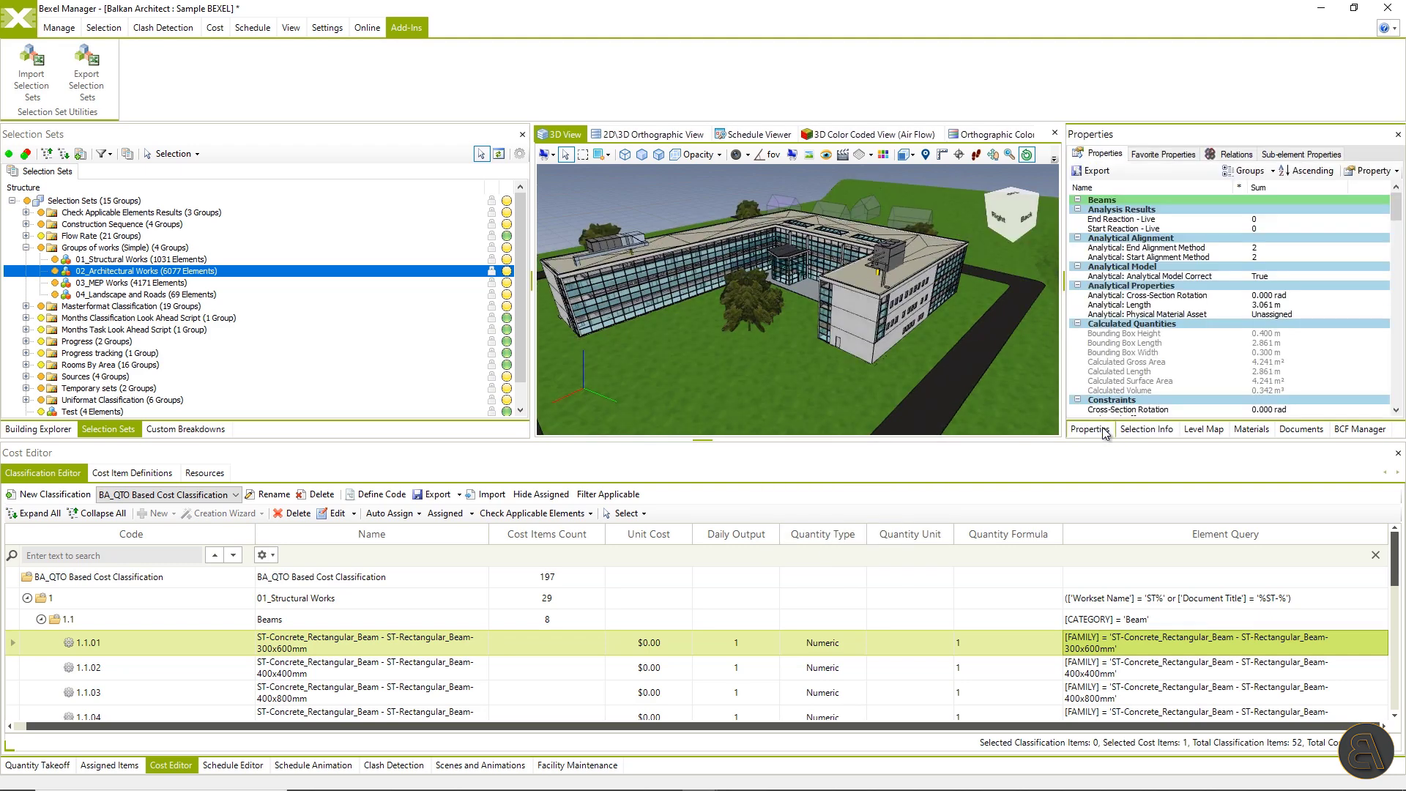
{"action": "left_click", "coordinate": [399, 621]}
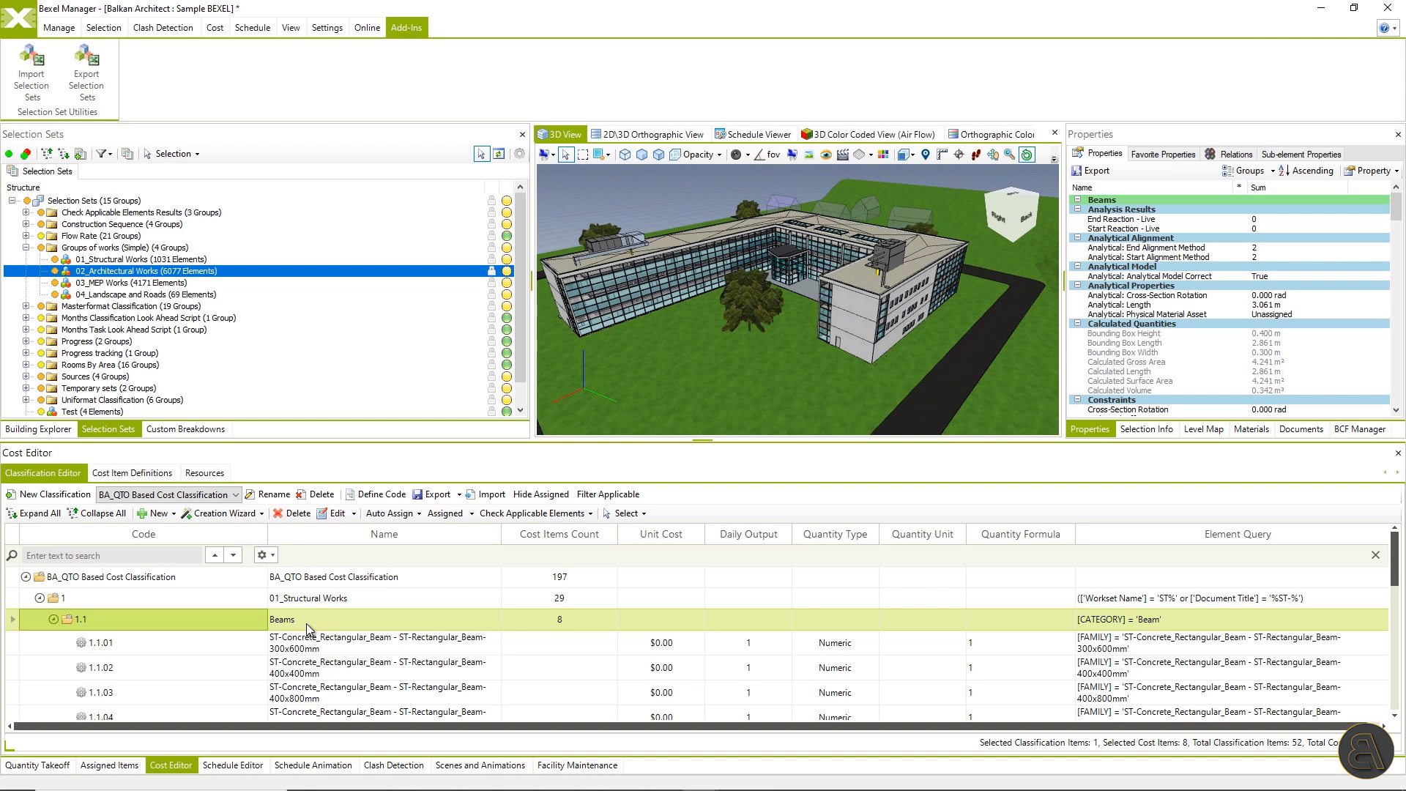
Add a new classification named '05_Steel Beams' under Beams
{"action": "right_click", "coordinate": [306, 622]}
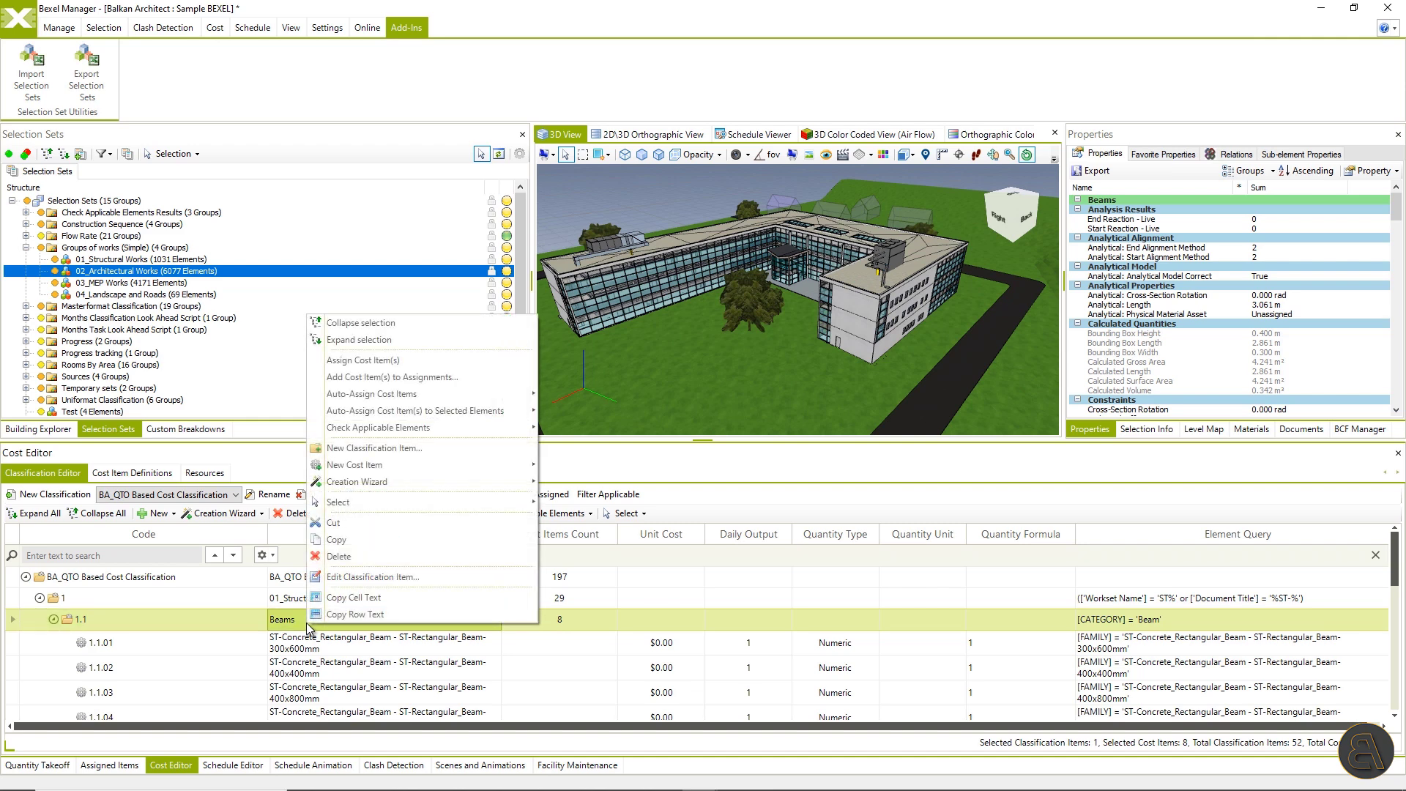
{"action": "left_click", "coordinate": [415, 448]}
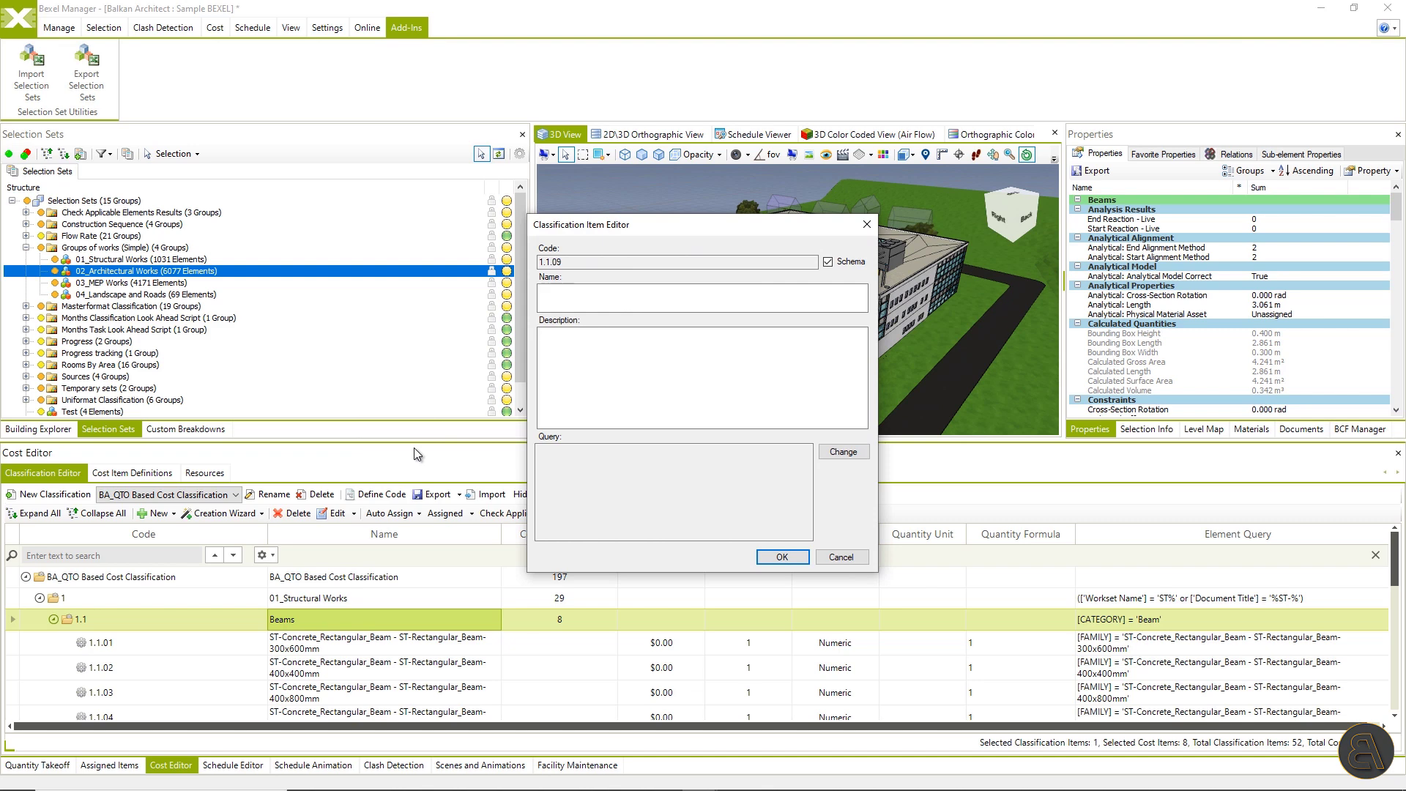
{"action": "left_click", "coordinate": [569, 293]}
{"action": "type", "text": "05_Steel Beams"}
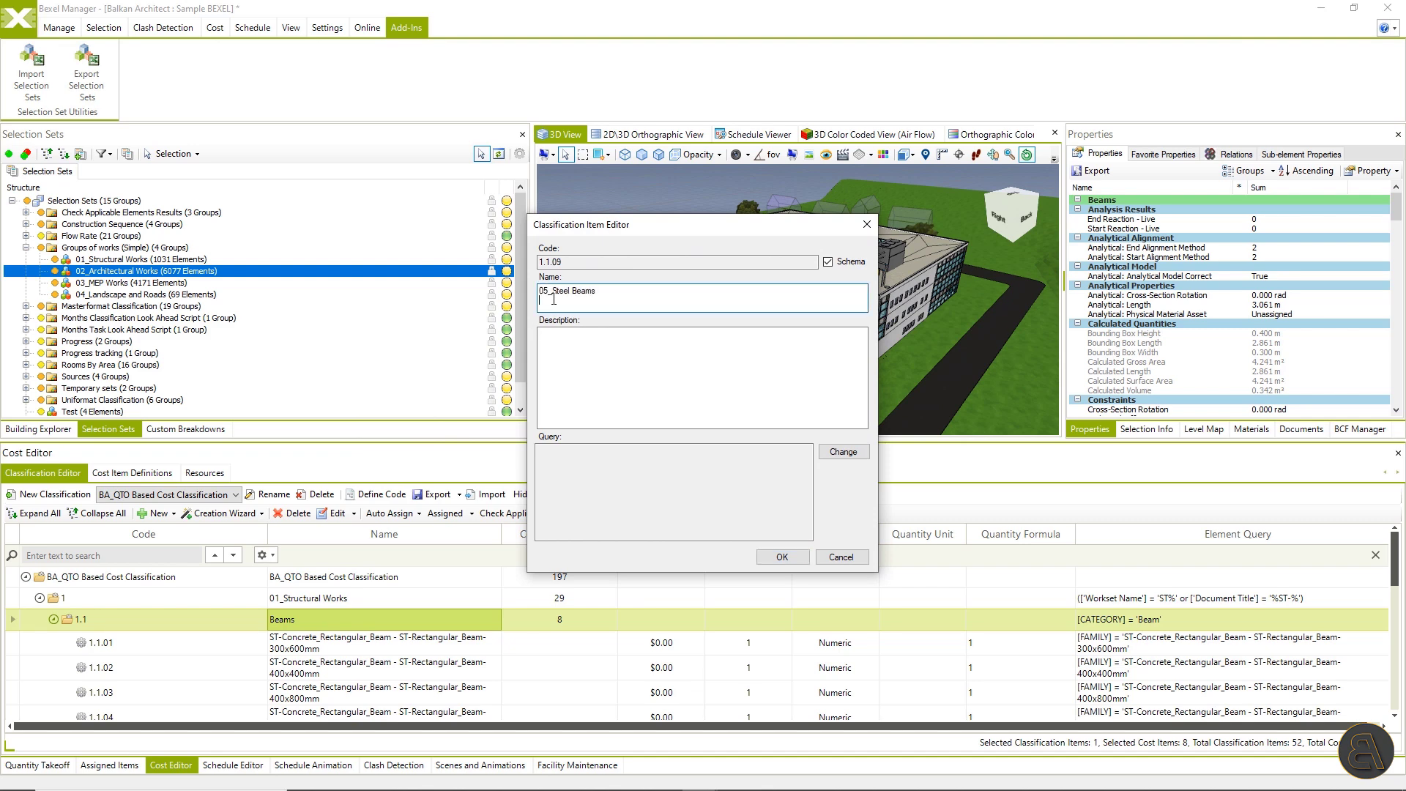
{"action": "left_click", "coordinate": [781, 557]}
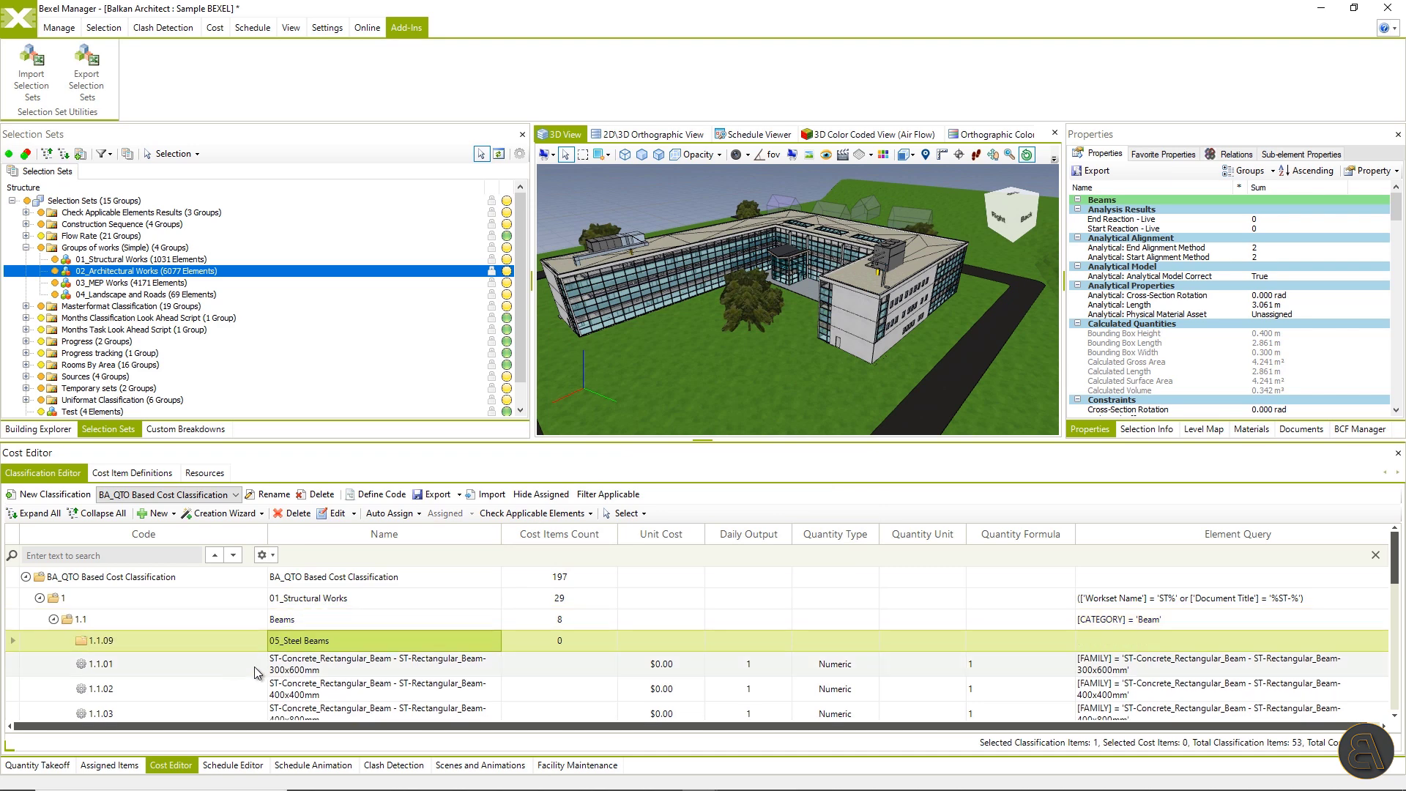
Select and cut the steel cost items 1.1.05, 1.1.07 and 1.1.08
{"action": "left_click", "coordinate": [373, 665]}
{"action": "scroll", "coordinate": [374, 666], "scroll_direction": "down", "scroll_amount": 2}
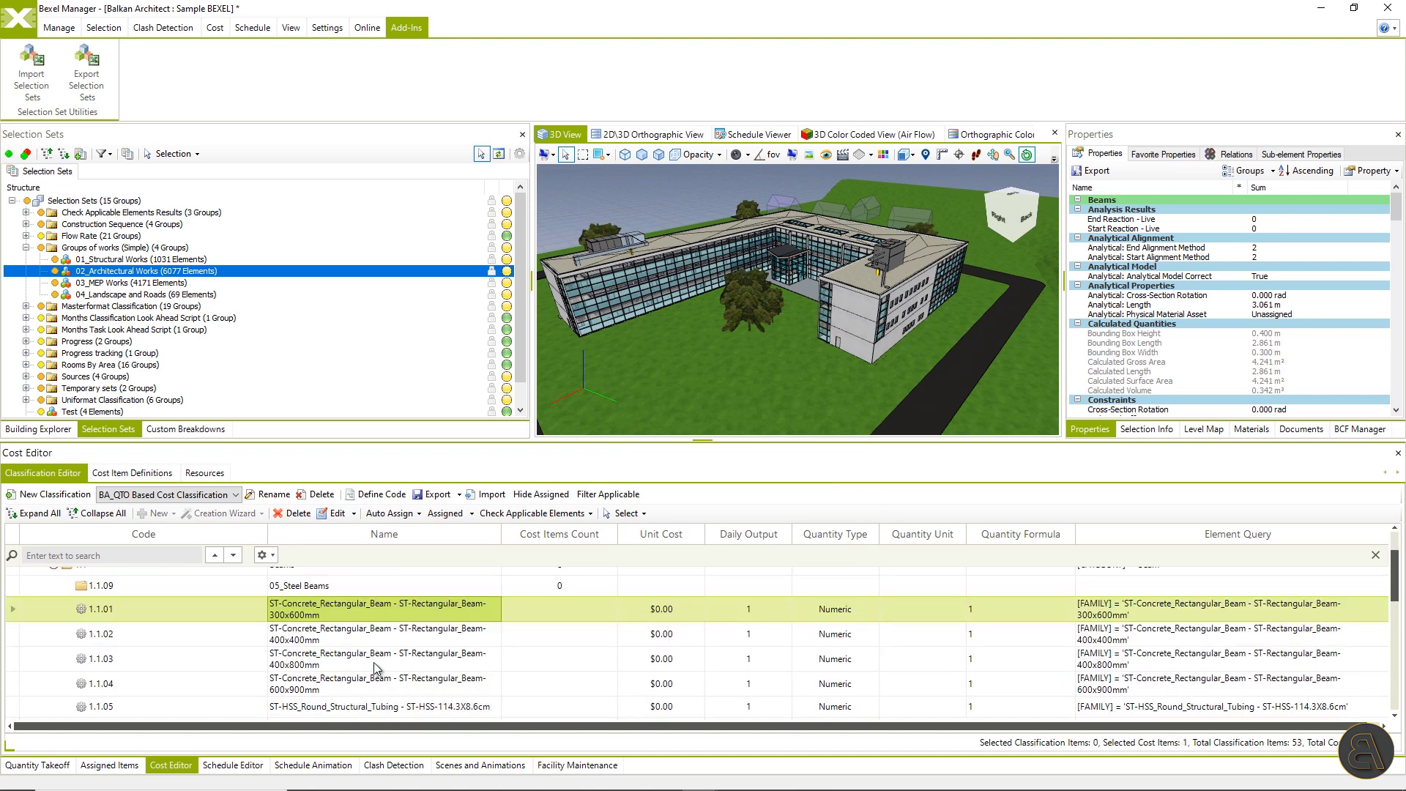
{"action": "left_click", "coordinate": [351, 656]}
{"action": "left_click", "coordinate": [371, 696], "text": "ctrl"}
{"action": "scroll", "coordinate": [370, 696], "scroll_direction": "down", "scroll_amount": 1}
{"action": "left_click", "coordinate": [359, 669], "text": "ctrl"}
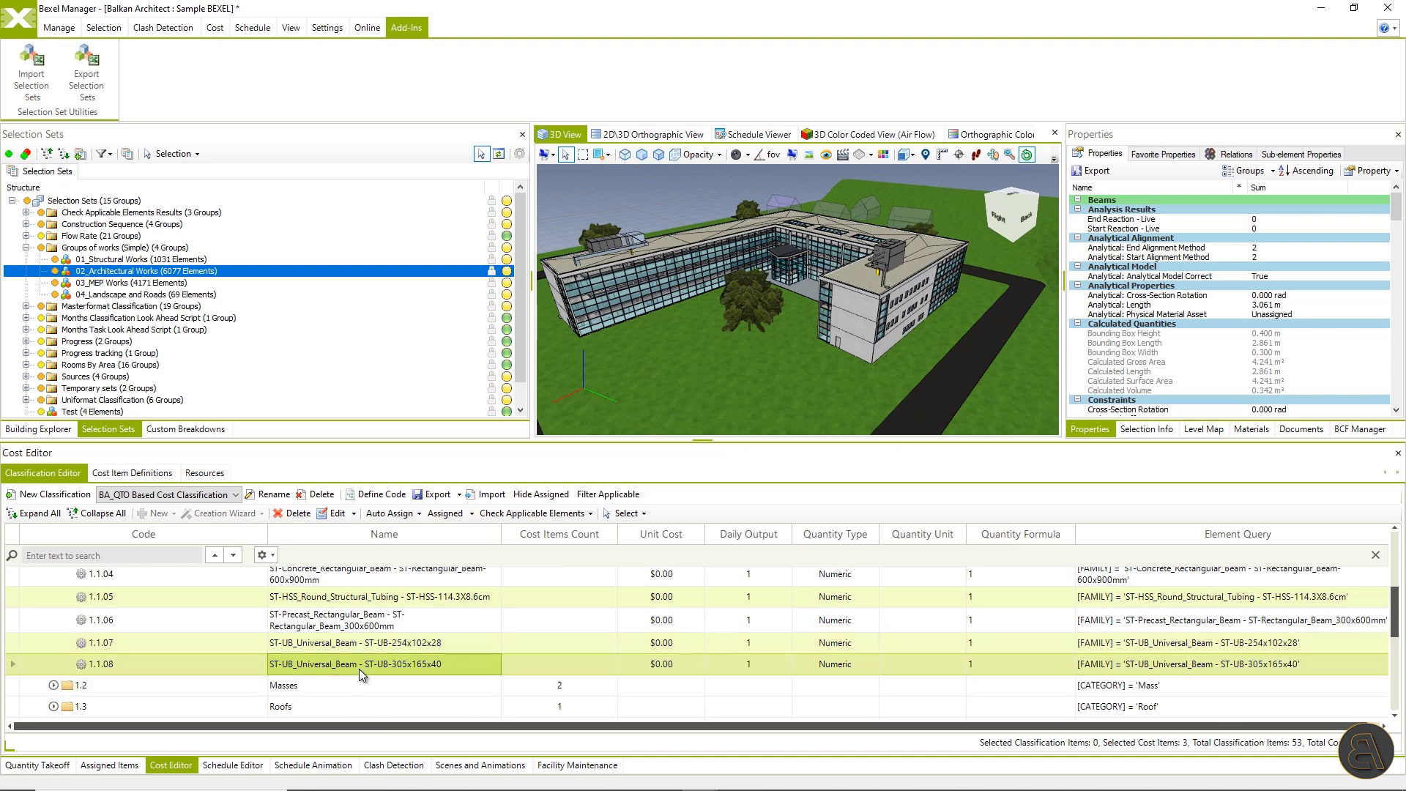
{"action": "scroll", "coordinate": [479, 638], "scroll_direction": "up", "scroll_amount": 2}
{"action": "right_click", "coordinate": [316, 704]}
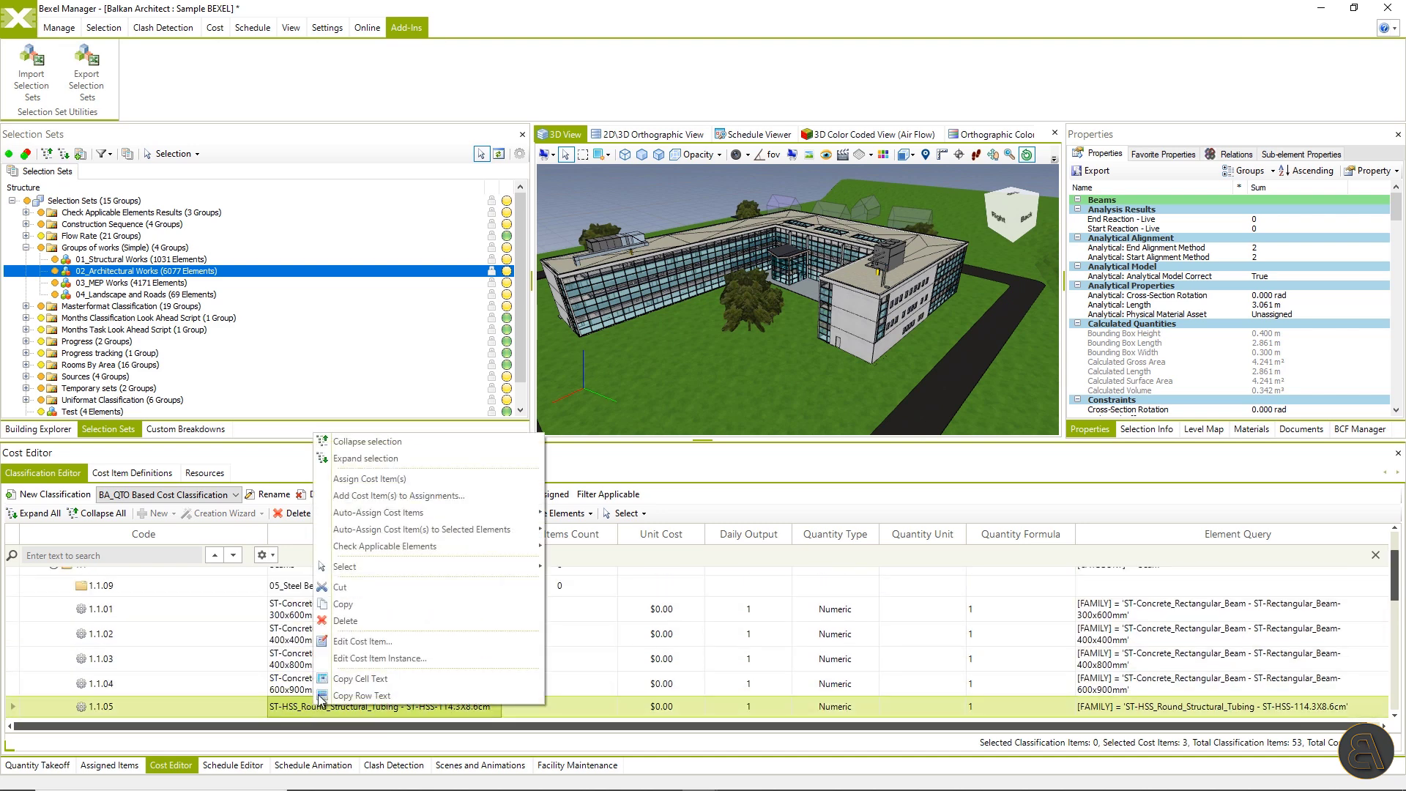
{"action": "left_click", "coordinate": [405, 588]}
Paste the three steel cost items into 05_Steel Beams (1.1.09)
{"action": "scroll", "coordinate": [310, 641], "scroll_direction": "up", "scroll_amount": 1}
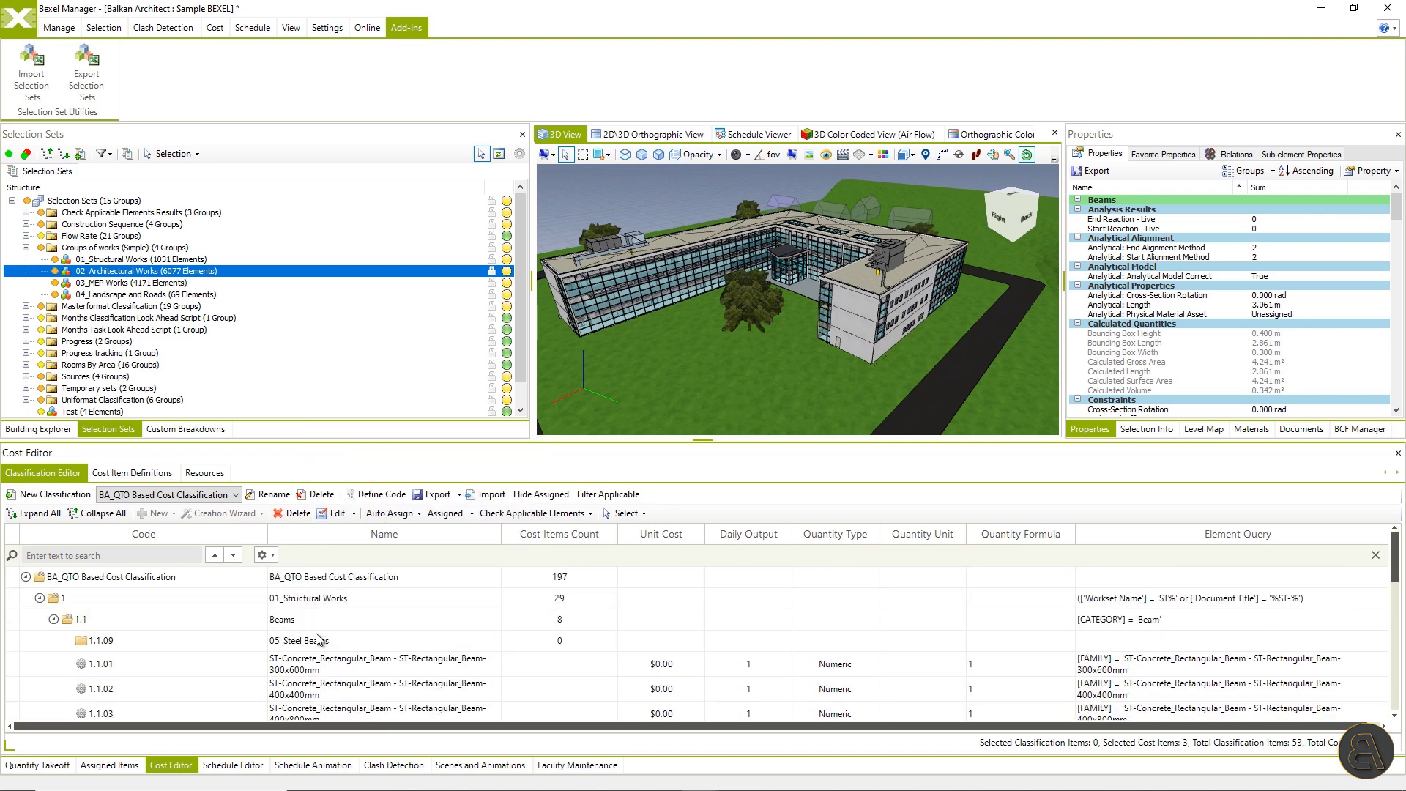
{"action": "right_click", "coordinate": [311, 642]}
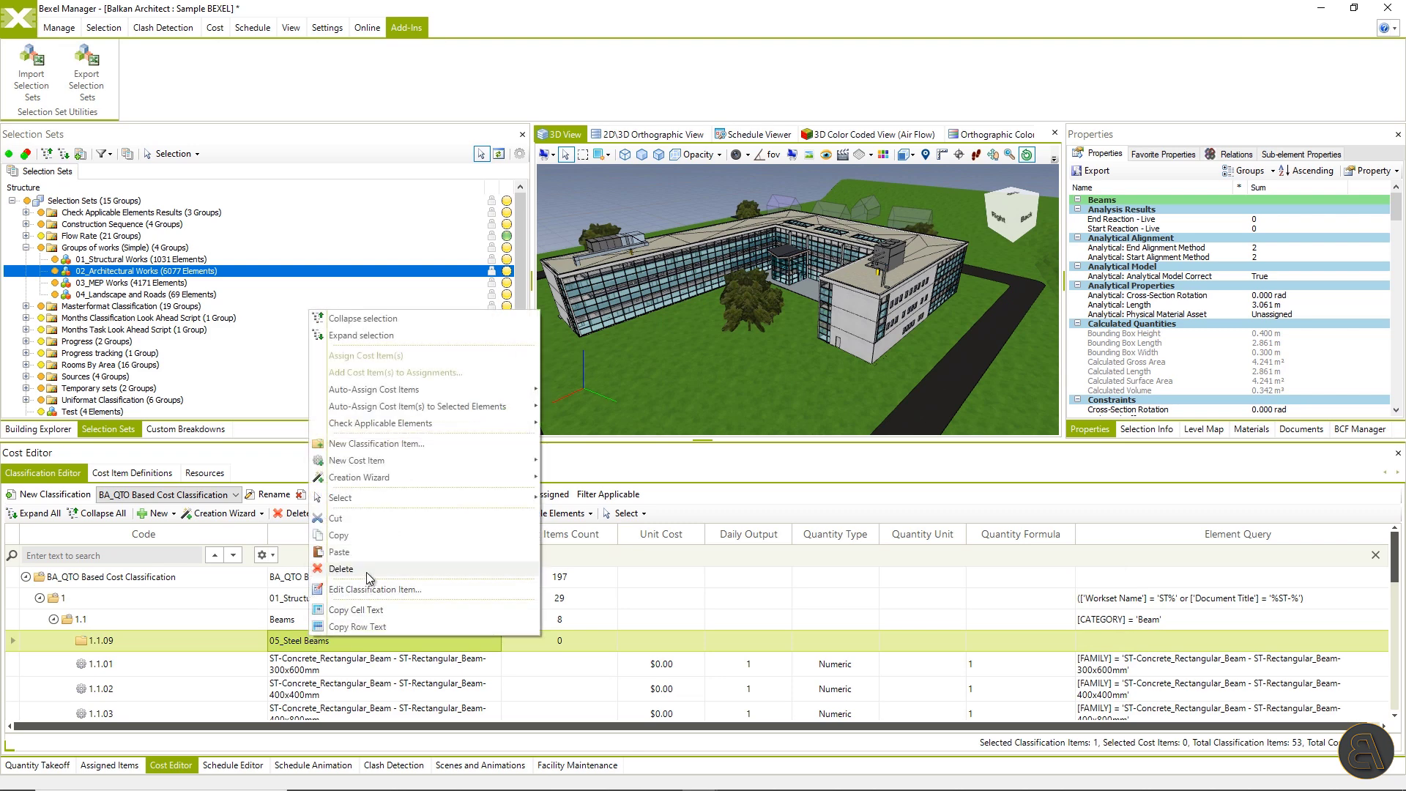
{"action": "left_click", "coordinate": [339, 552]}
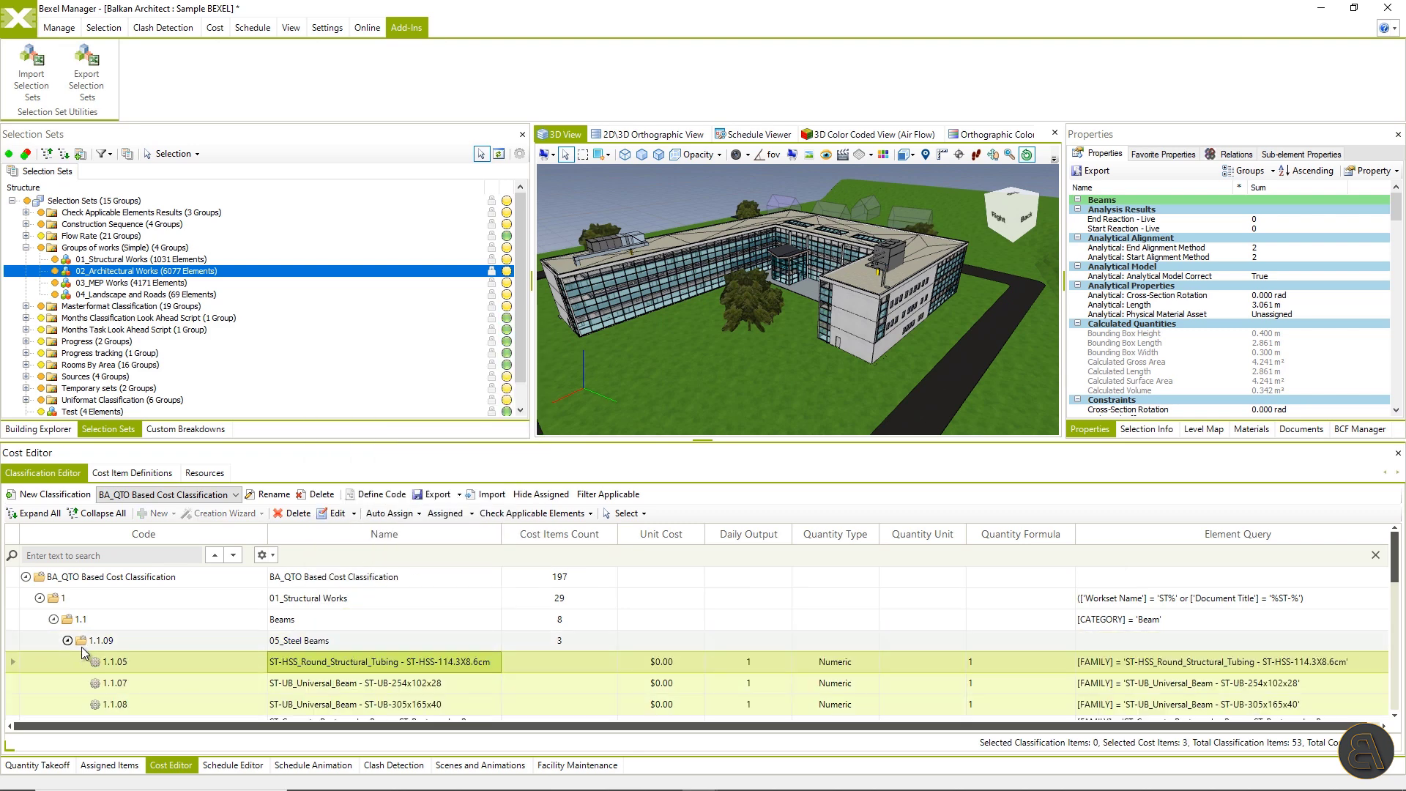
{"action": "scroll", "coordinate": [200, 656], "scroll_direction": "down", "scroll_amount": 1}
{"action": "scroll", "coordinate": [200, 656], "scroll_direction": "up", "scroll_amount": 1}
Collapse 05_Steel Beams and add a new '01_Formwork' classification under Beams
{"action": "left_click", "coordinate": [85, 641]}
{"action": "left_click", "coordinate": [69, 640]}
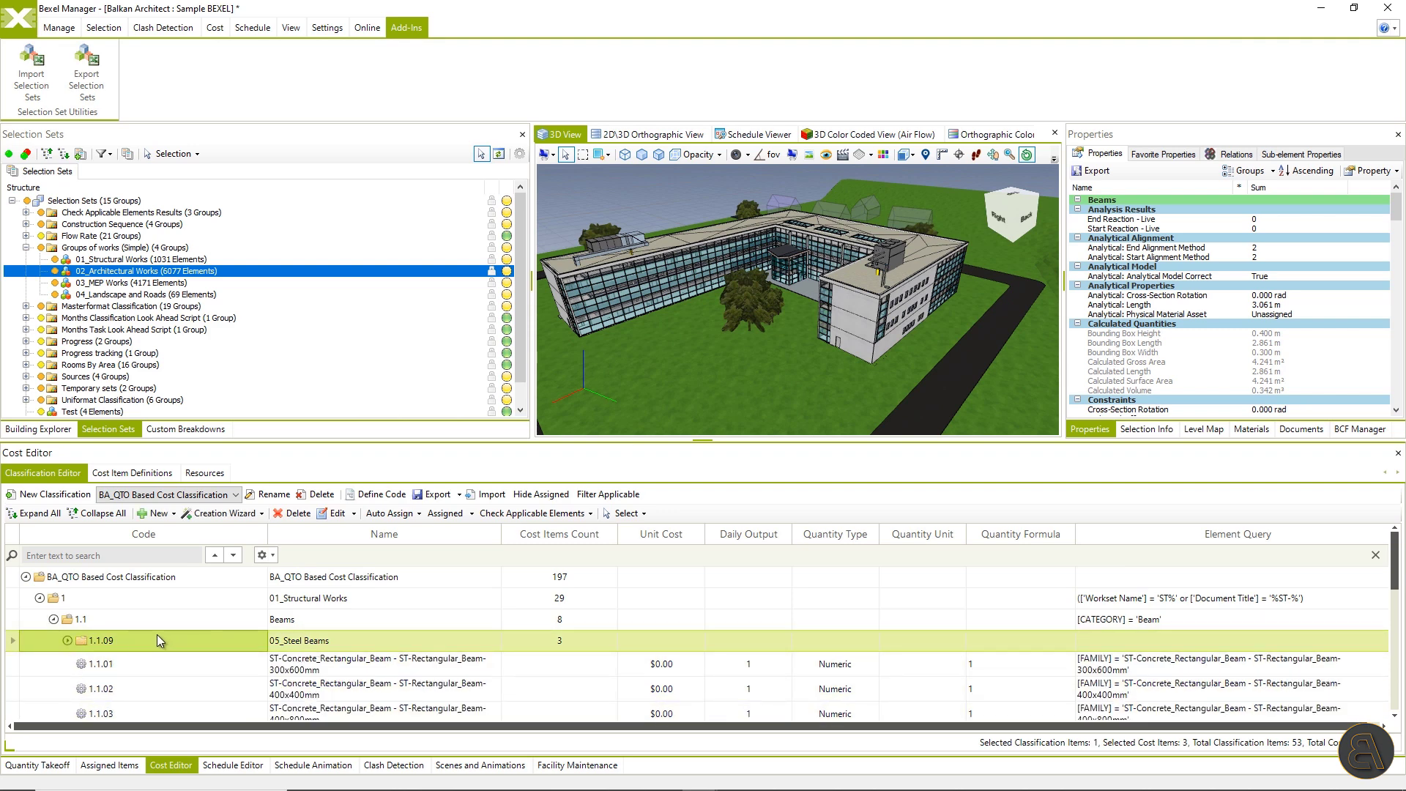
{"action": "left_click", "coordinate": [122, 623]}
{"action": "right_click", "coordinate": [121, 625]}
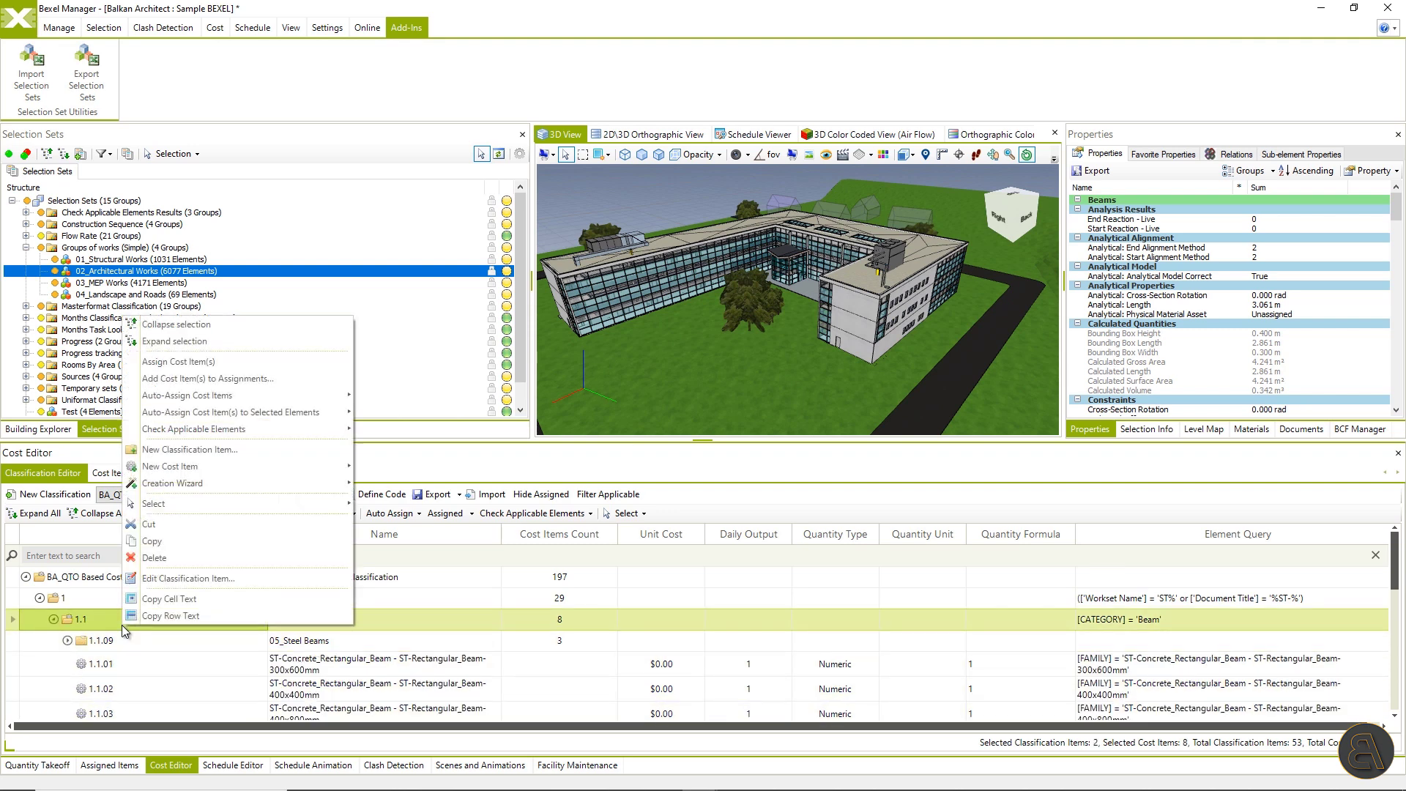
{"action": "left_click", "coordinate": [235, 449]}
{"action": "left_click", "coordinate": [798, 555]}
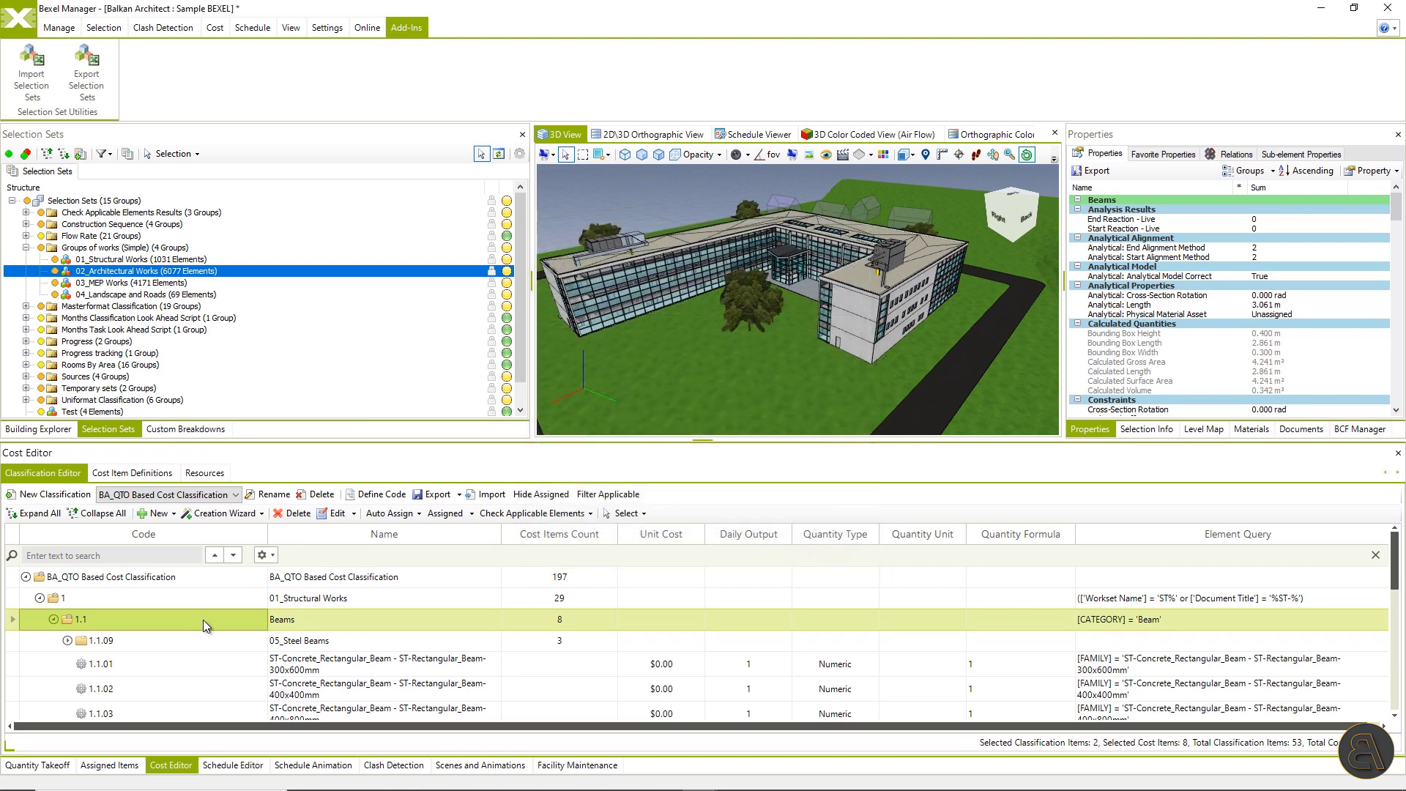
Move the concrete beam items 1.1.01–1.1.06 into 01_Formwork and open 1.1.01's mappings
{"action": "left_click", "coordinate": [156, 678]}
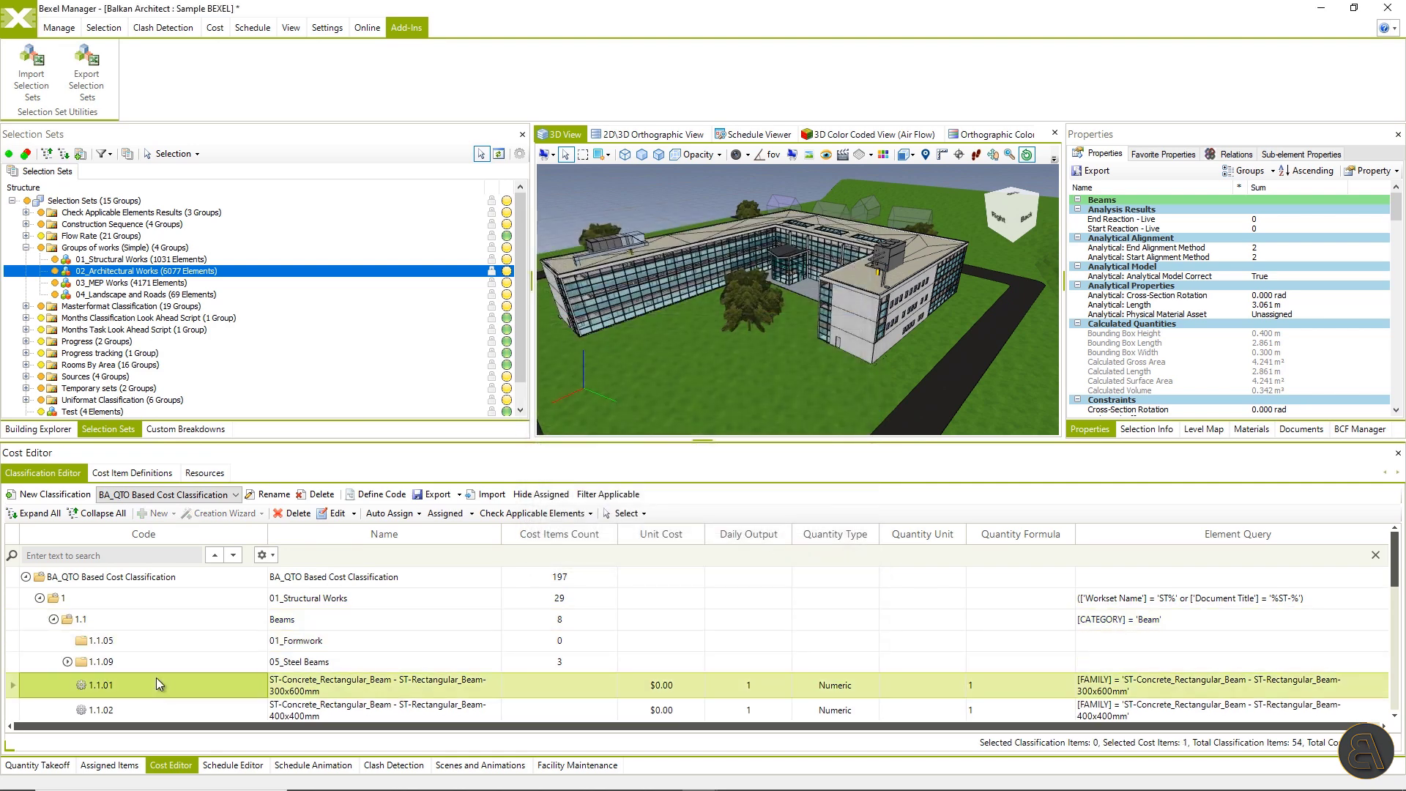
{"action": "scroll", "coordinate": [161, 676], "scroll_direction": "down", "scroll_amount": 1}
{"action": "scroll", "coordinate": [161, 677], "scroll_direction": "down", "scroll_amount": 1}
{"action": "left_click", "coordinate": [143, 673], "text": "shift"}
{"action": "right_click", "coordinate": [143, 674]}
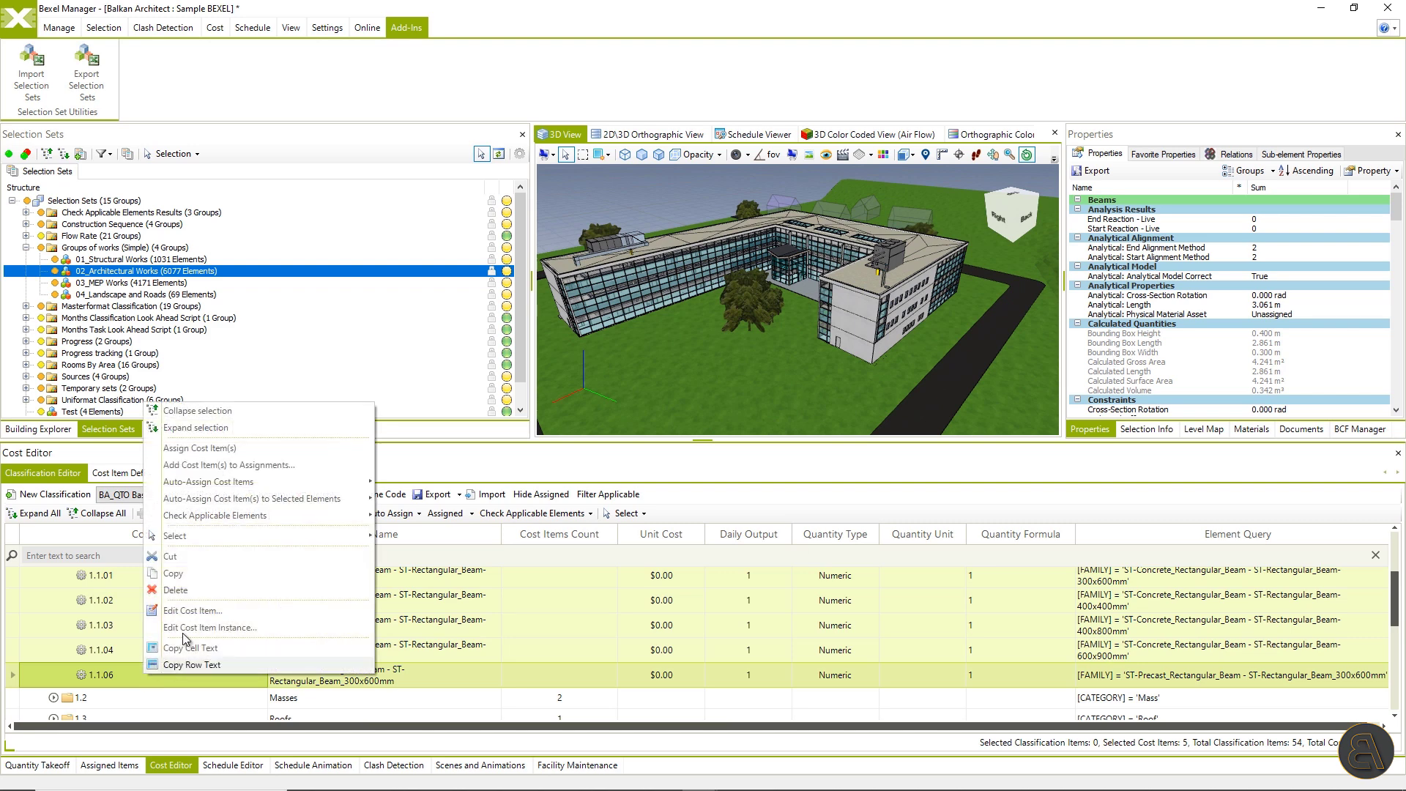
{"action": "left_click", "coordinate": [247, 560]}
{"action": "scroll", "coordinate": [212, 593], "scroll_direction": "up", "scroll_amount": 2}
{"action": "left_click", "coordinate": [199, 594]}
{"action": "right_click", "coordinate": [199, 595]}
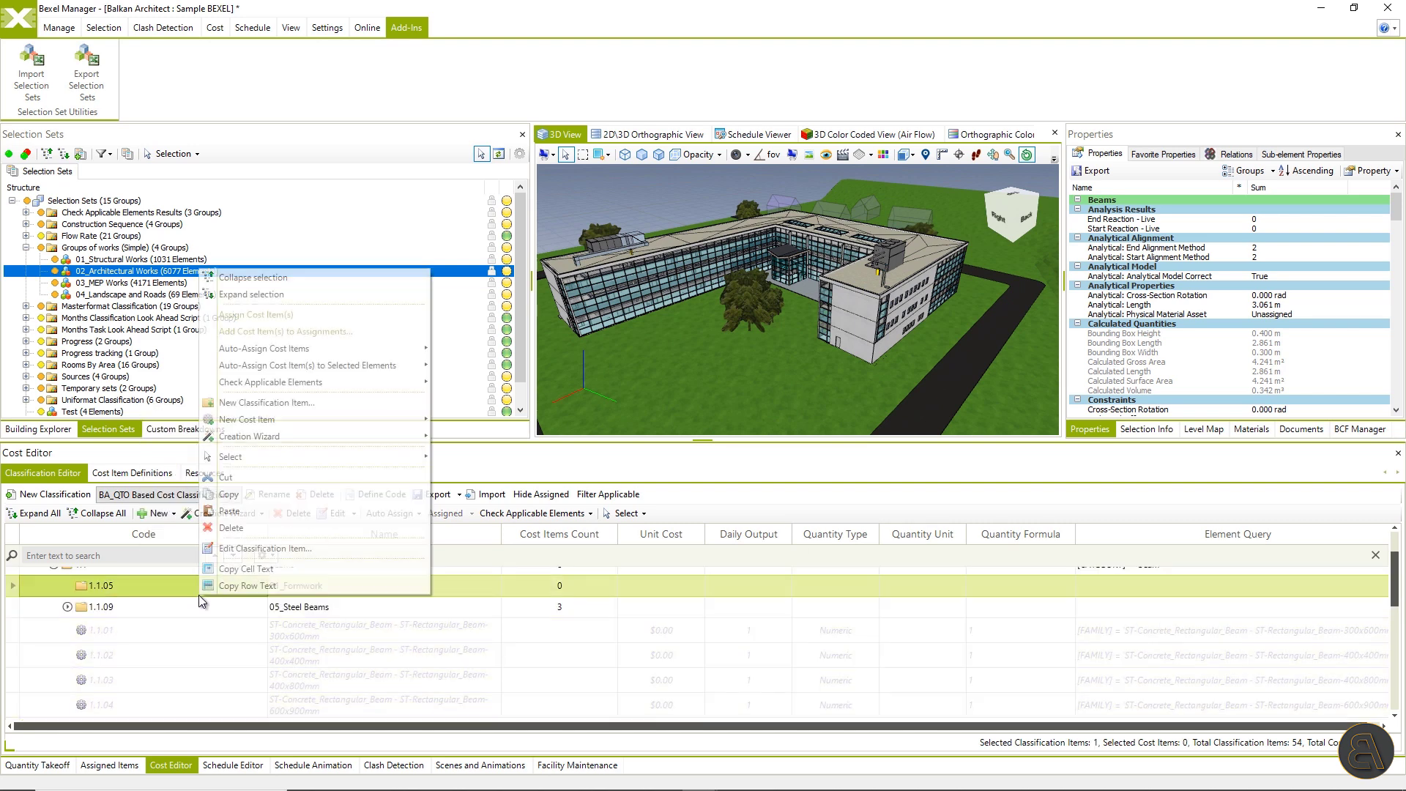
{"action": "left_click", "coordinate": [258, 516]}
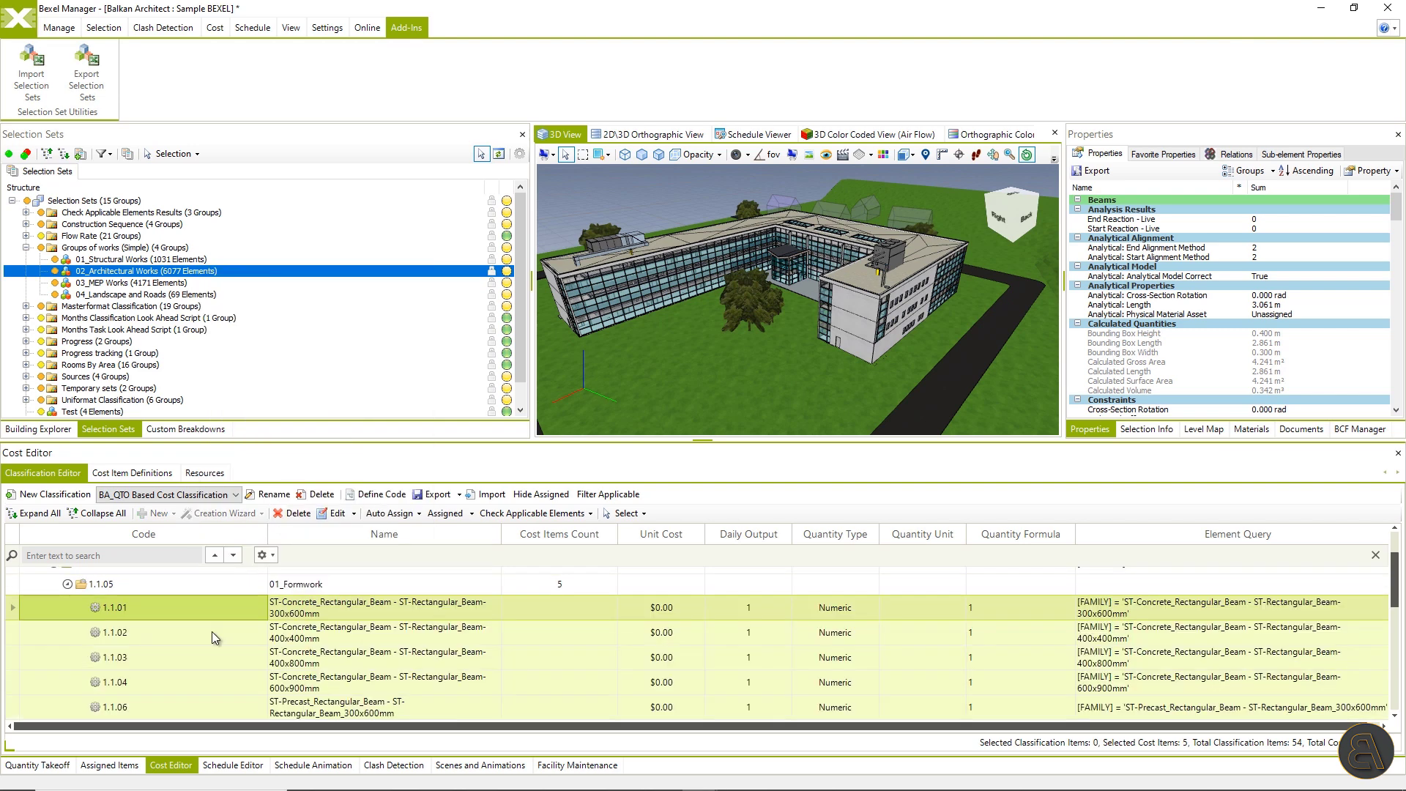
{"action": "double_click", "coordinate": [212, 609]}
{"action": "left_click", "coordinate": [326, 276]}
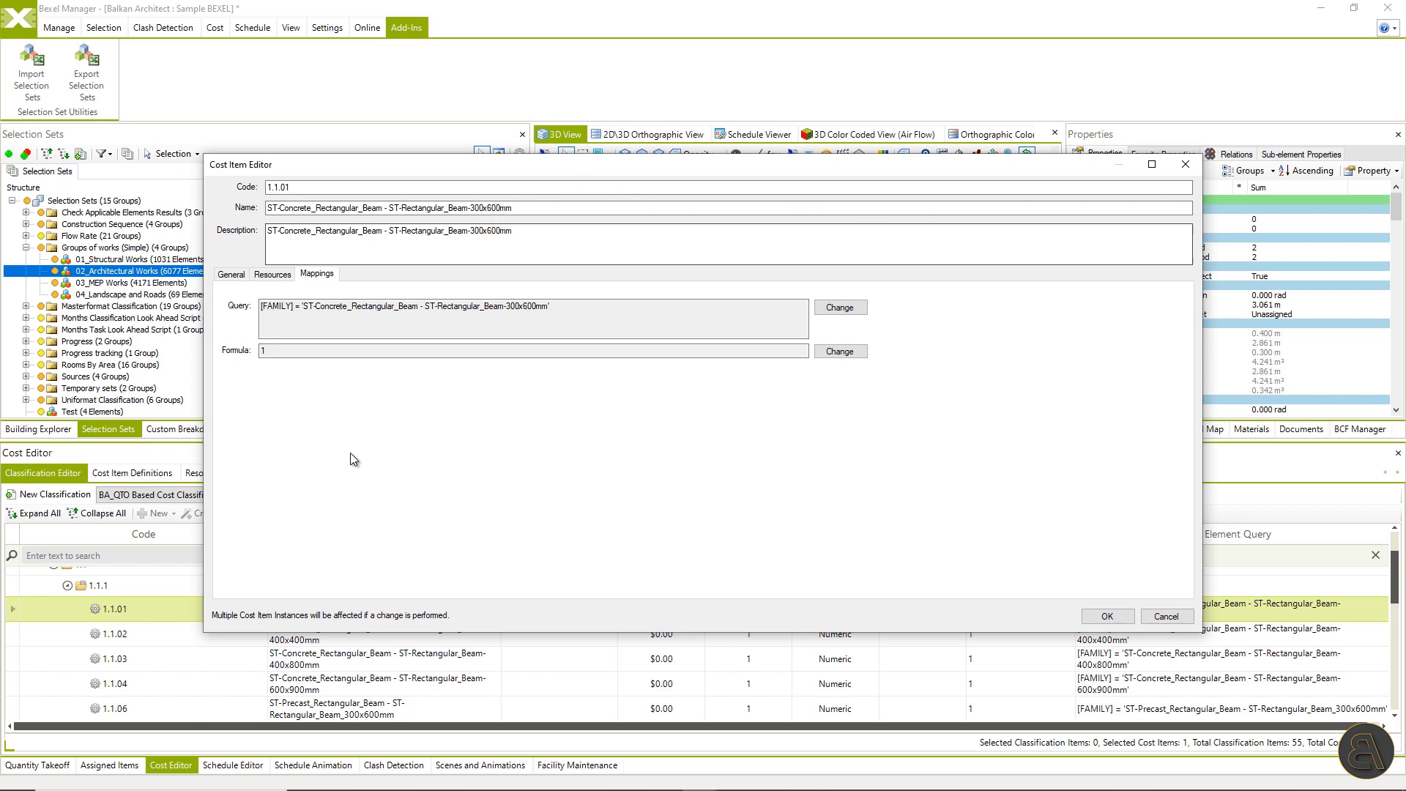
Set cost item 1.1.01's quantity formula to [Length] * (b +2* h ) via the Expression Editor
{"action": "double_click", "coordinate": [262, 351]}
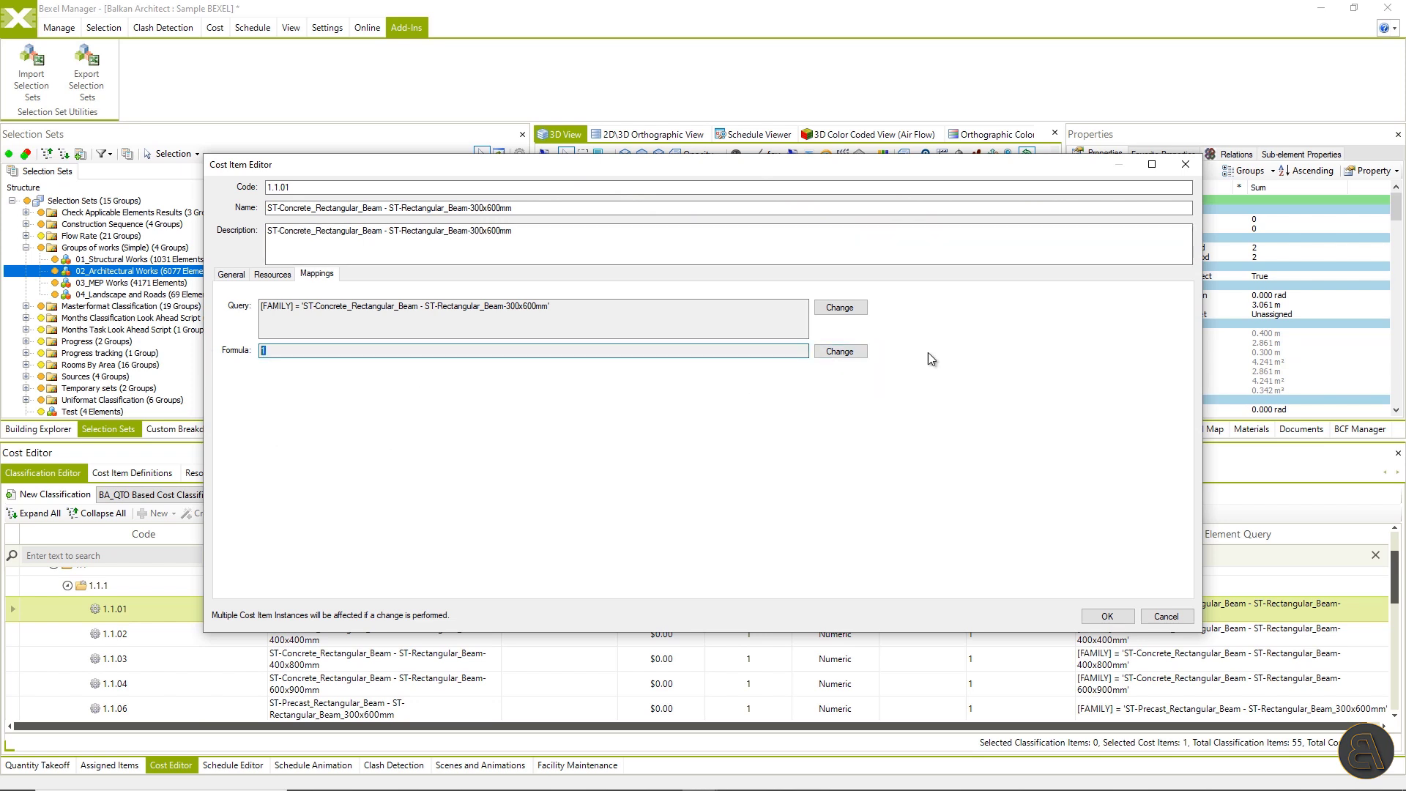
{"action": "left_click", "coordinate": [833, 353]}
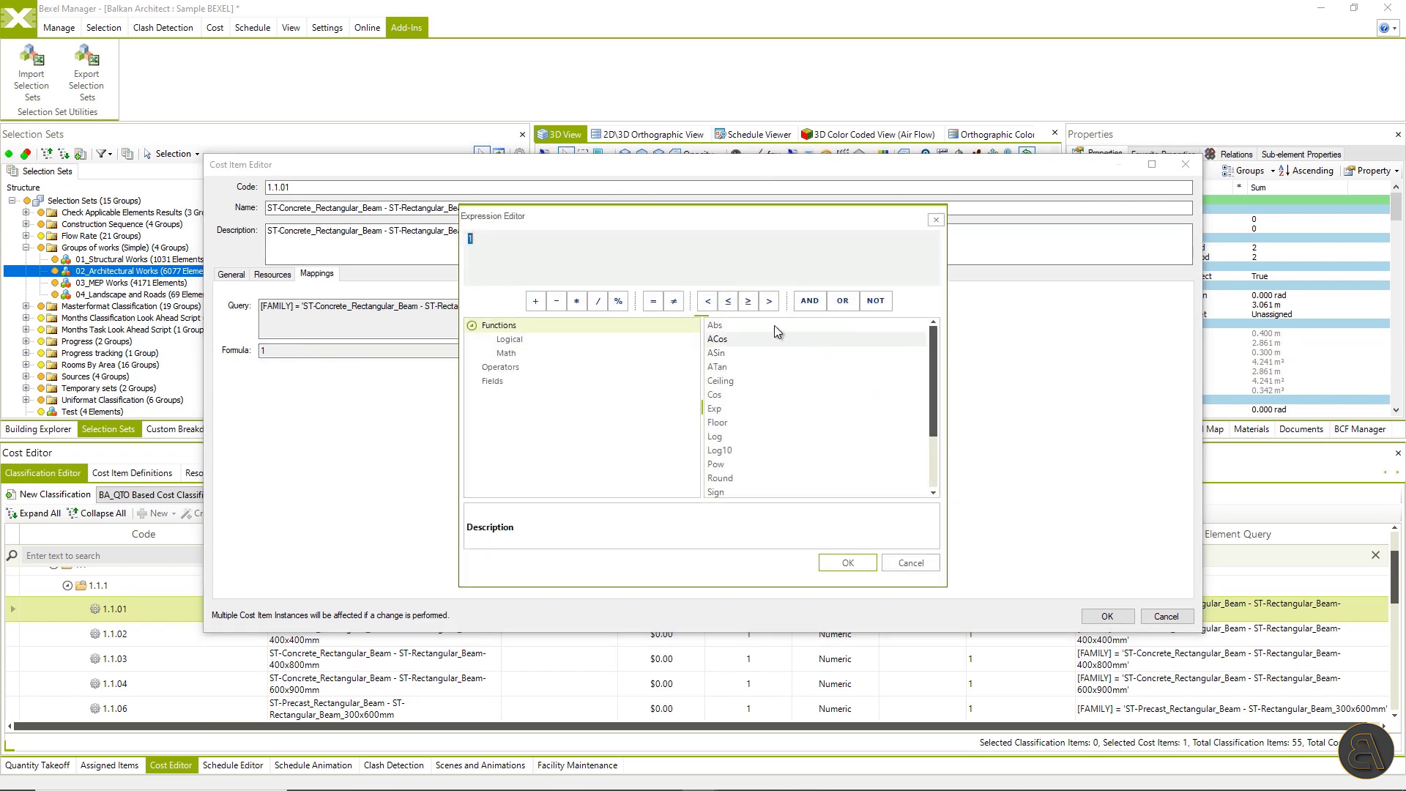
{"action": "key", "text": "ctrl+v"}
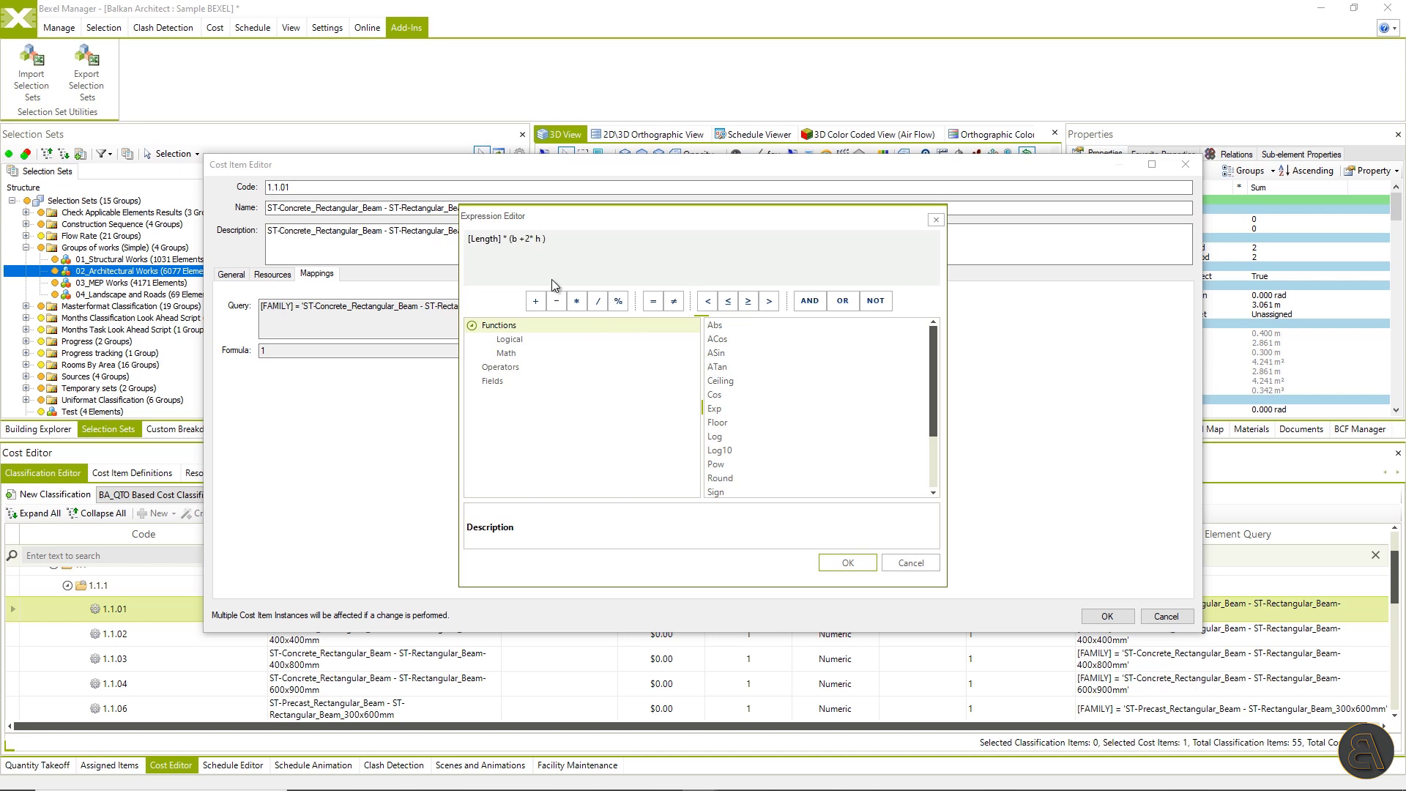
{"action": "left_click", "coordinate": [844, 561]}
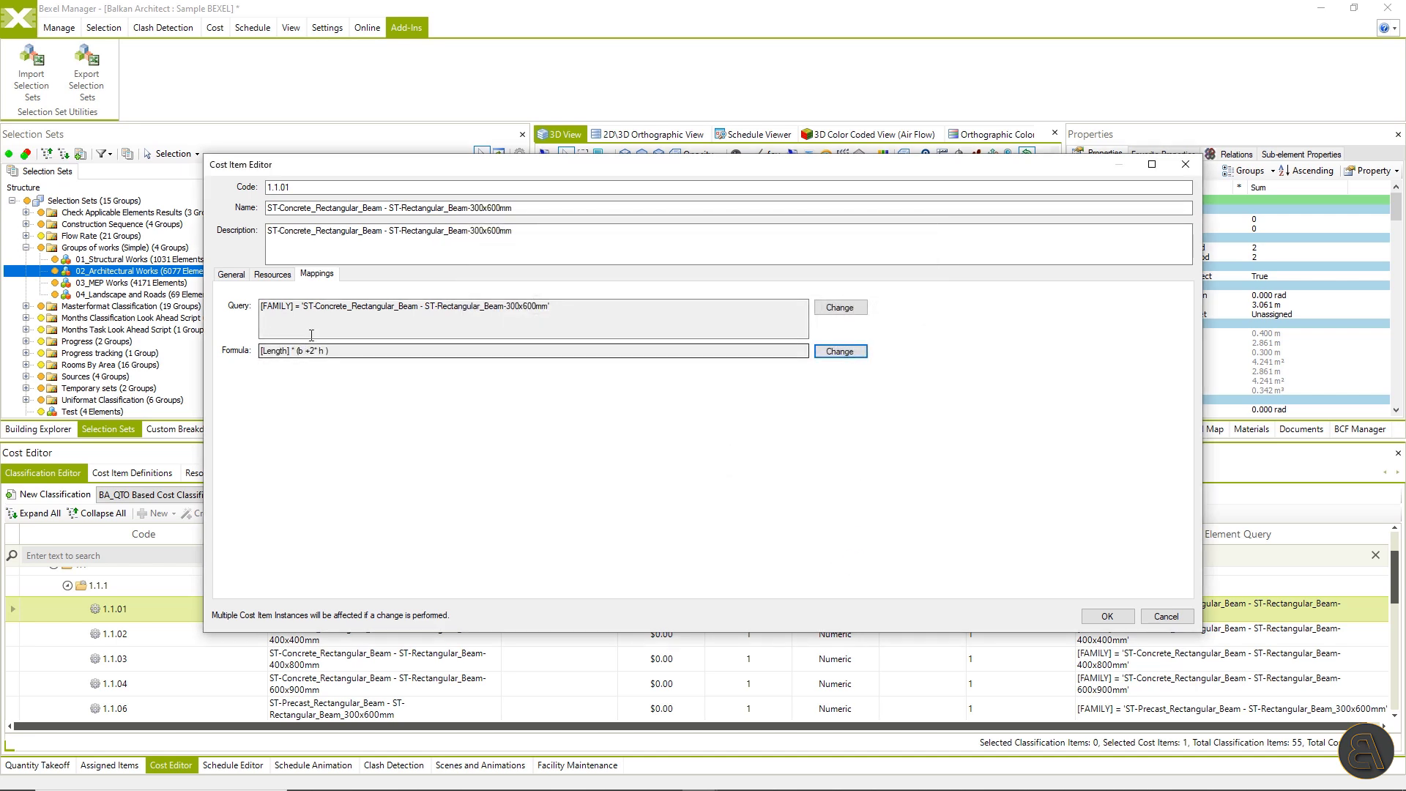
{"action": "left_click", "coordinate": [233, 275]}
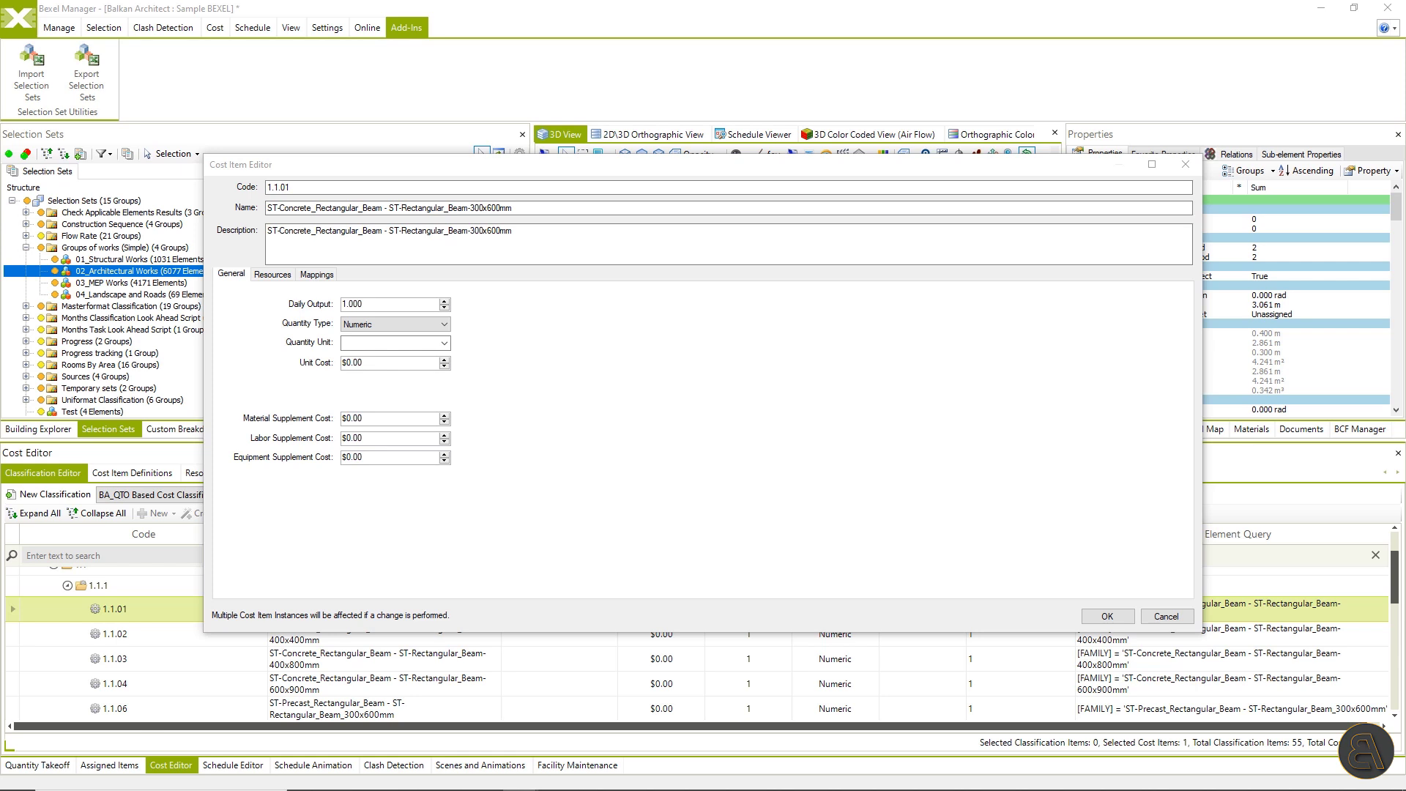
Set cost item 1.1.01's quantity type to Area with unit m²
{"action": "left_click", "coordinate": [388, 324]}
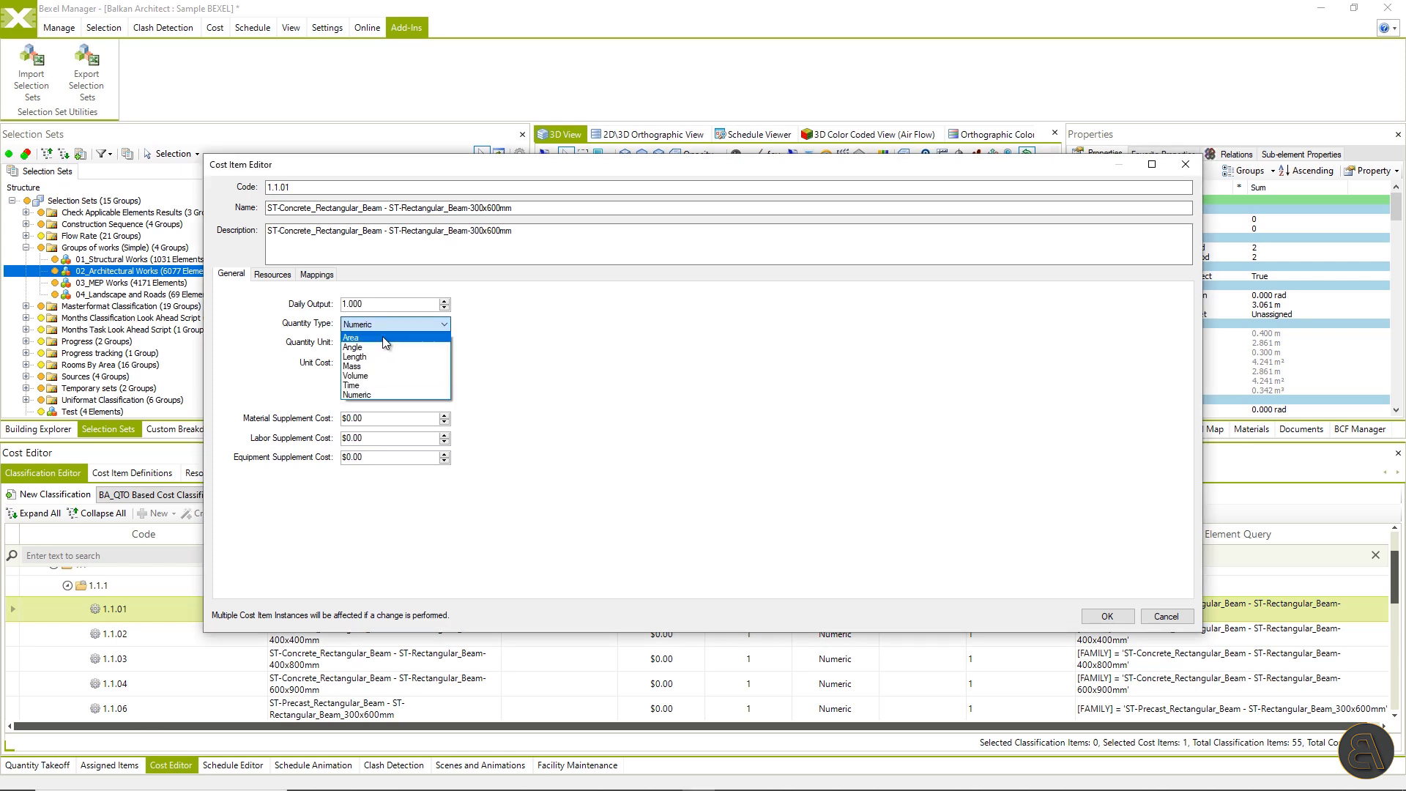
{"action": "left_click", "coordinate": [382, 336]}
{"action": "left_click", "coordinate": [405, 345]}
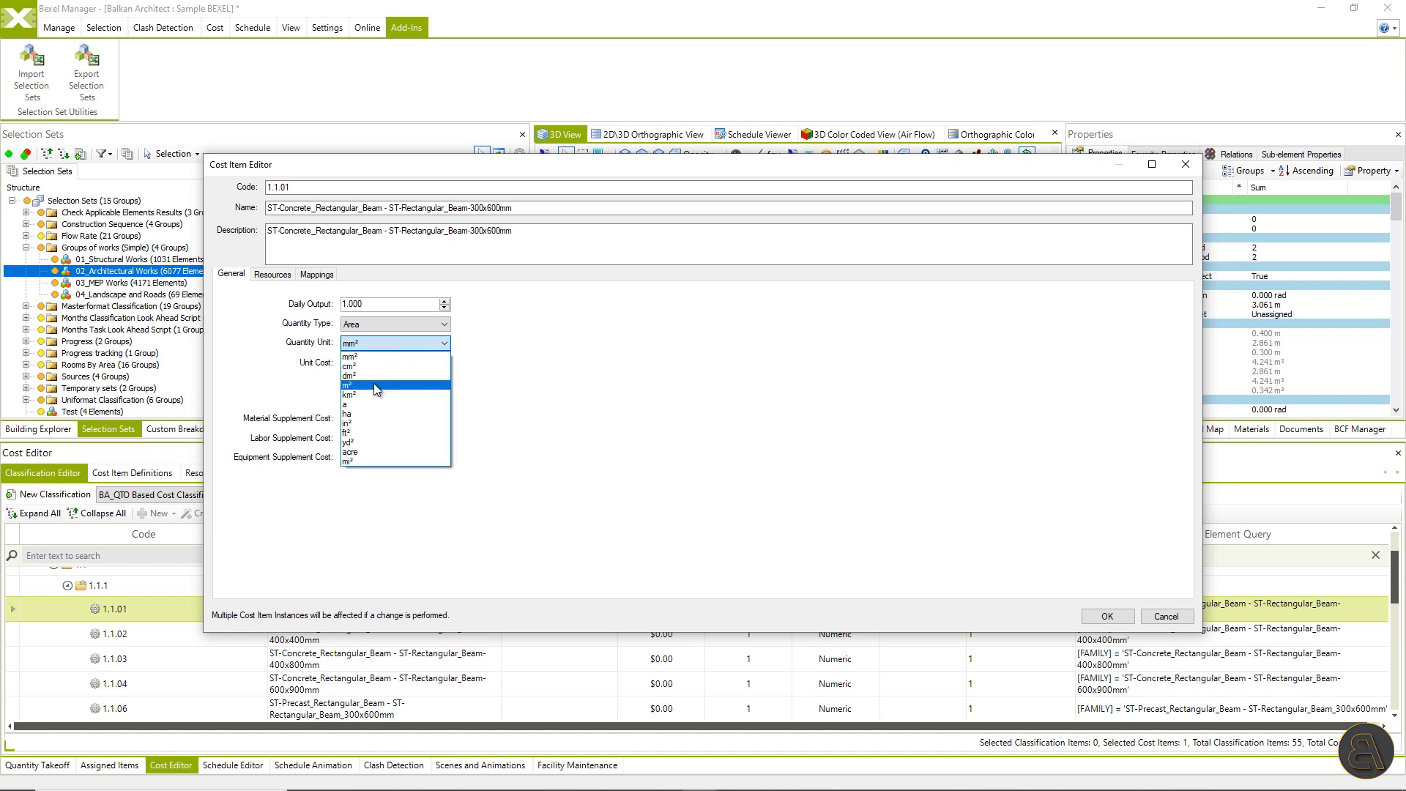
{"action": "left_click", "coordinate": [392, 385]}
Enter supplement costs 46 material, 20 labor, 7 equipment and a unit cost of 100
{"action": "double_click", "coordinate": [380, 418]}
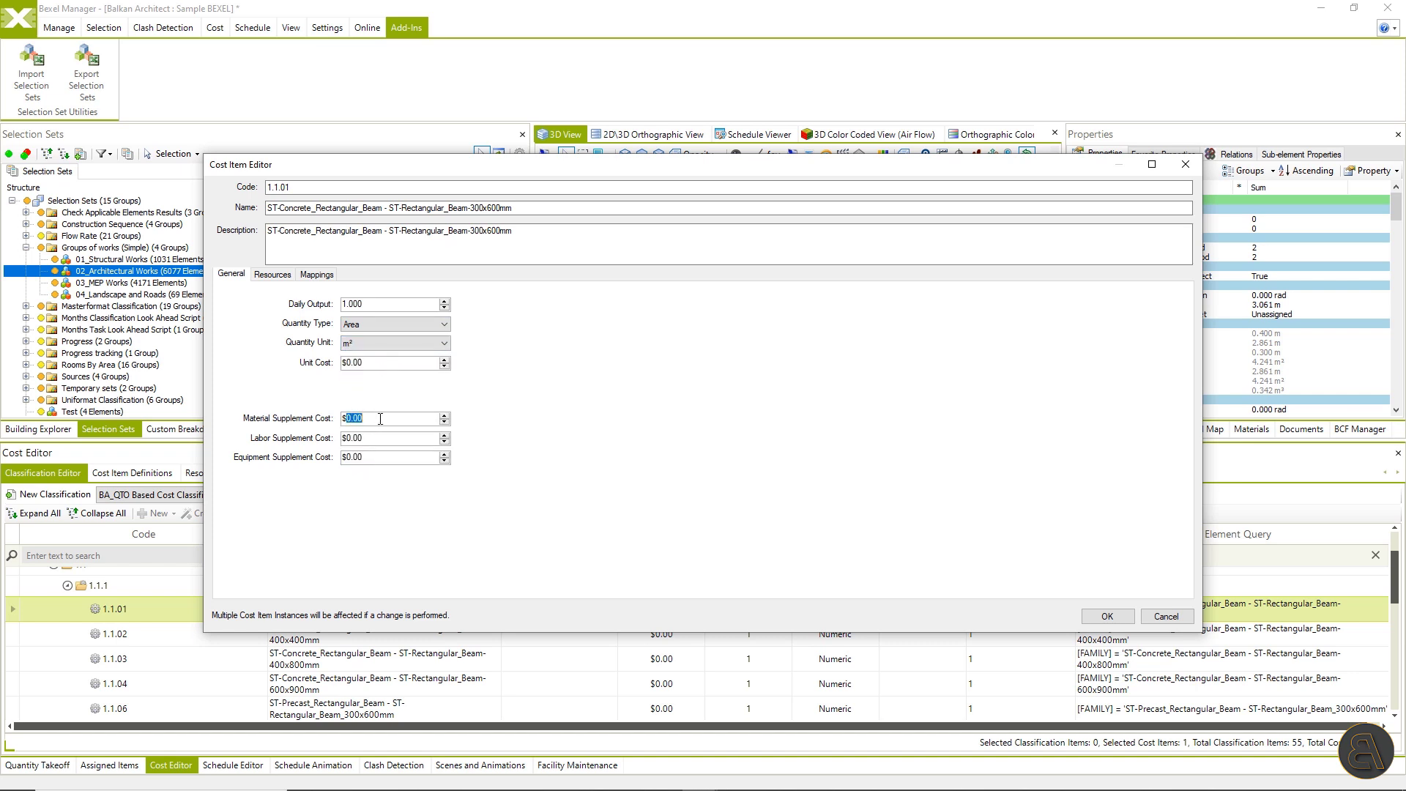
{"action": "type", "text": "46"}
{"action": "key", "text": "Tab"}
{"action": "type", "text": "20"}
{"action": "key", "text": "Tab"}
{"action": "type", "text": "7"}
{"action": "key", "text": "shift+Tab"}
{"action": "key", "text": "shift+Tab"}
{"action": "key", "text": "shift+Tab"}
{"action": "type", "text": "100"}
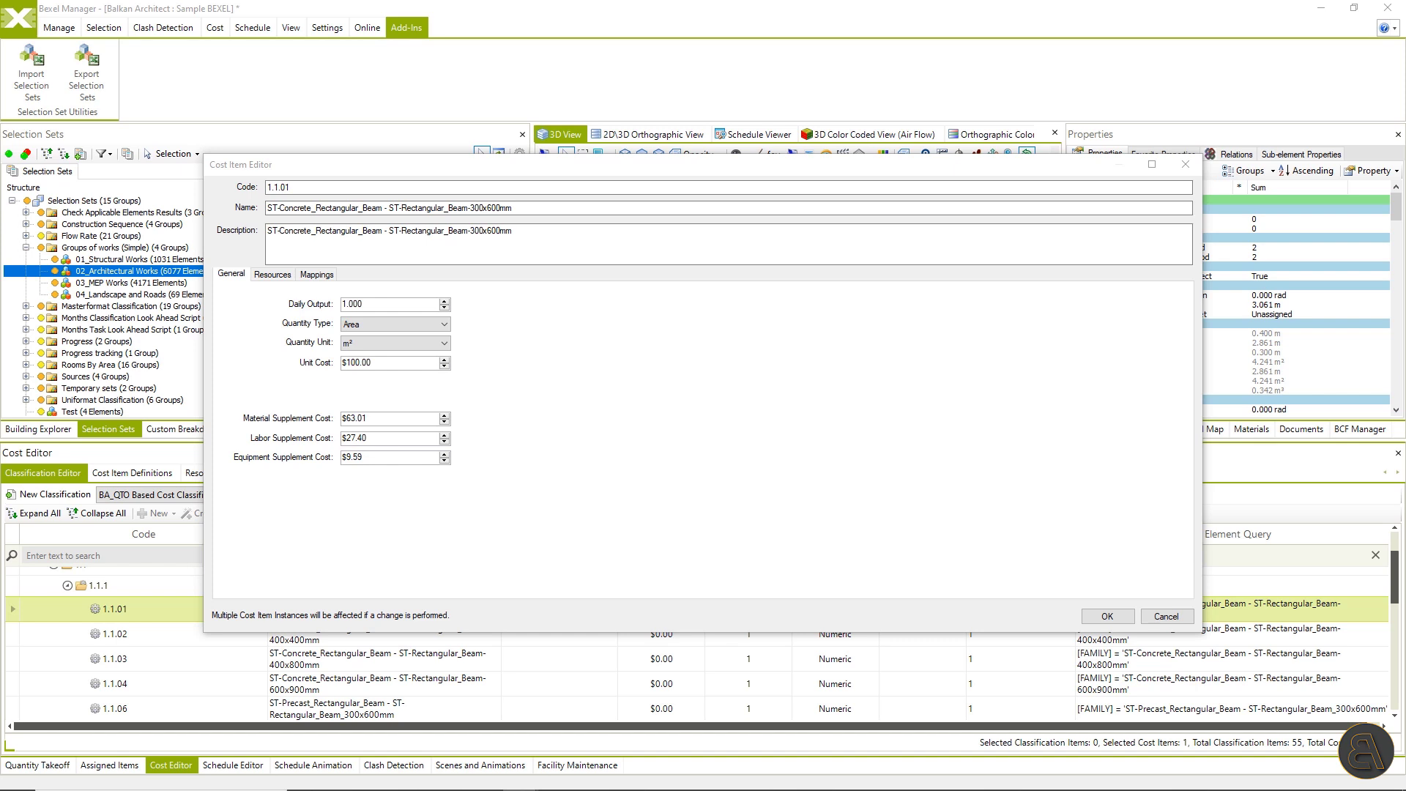
Browse the resources available to add to the item in the Resource Picker
{"action": "left_click", "coordinate": [278, 275]}
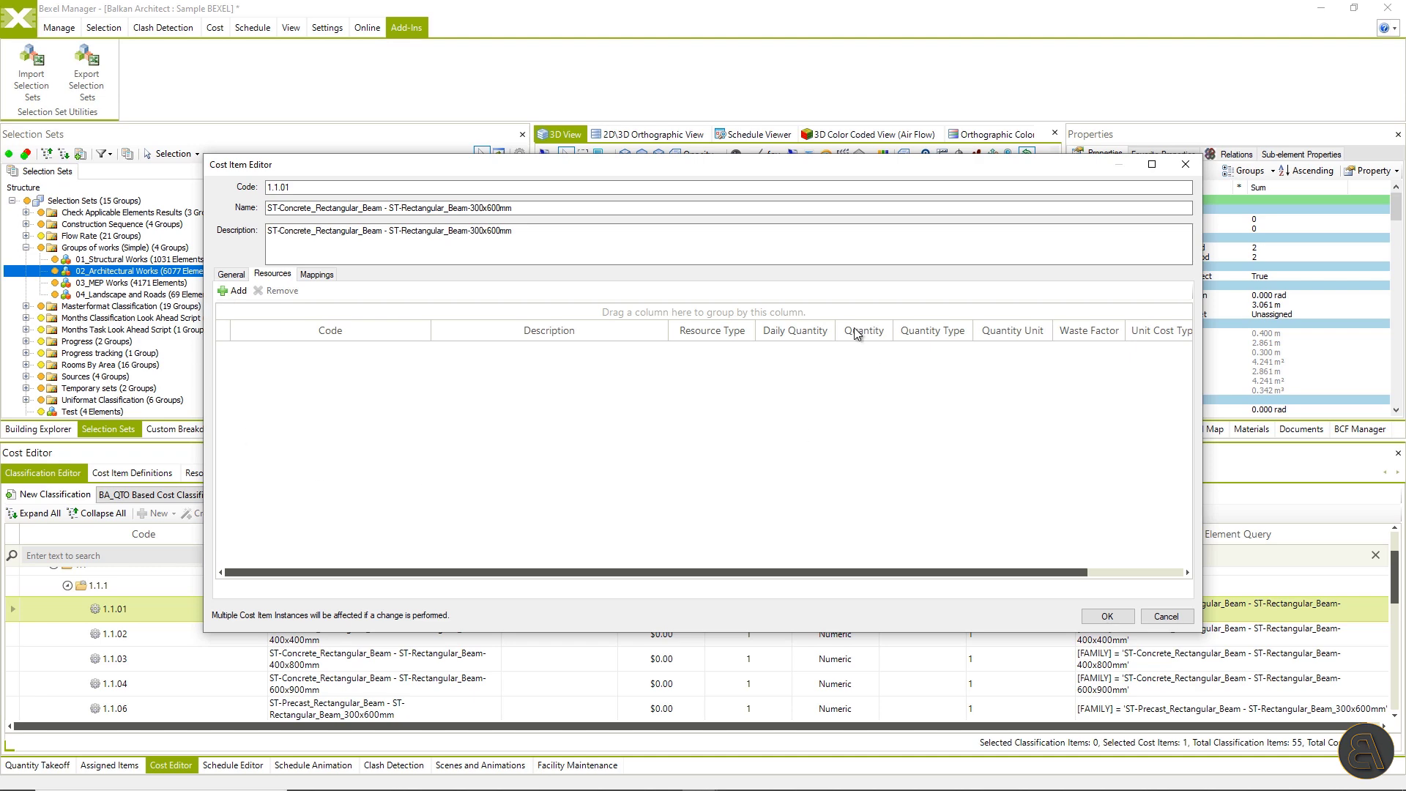
{"action": "left_click", "coordinate": [239, 291]}
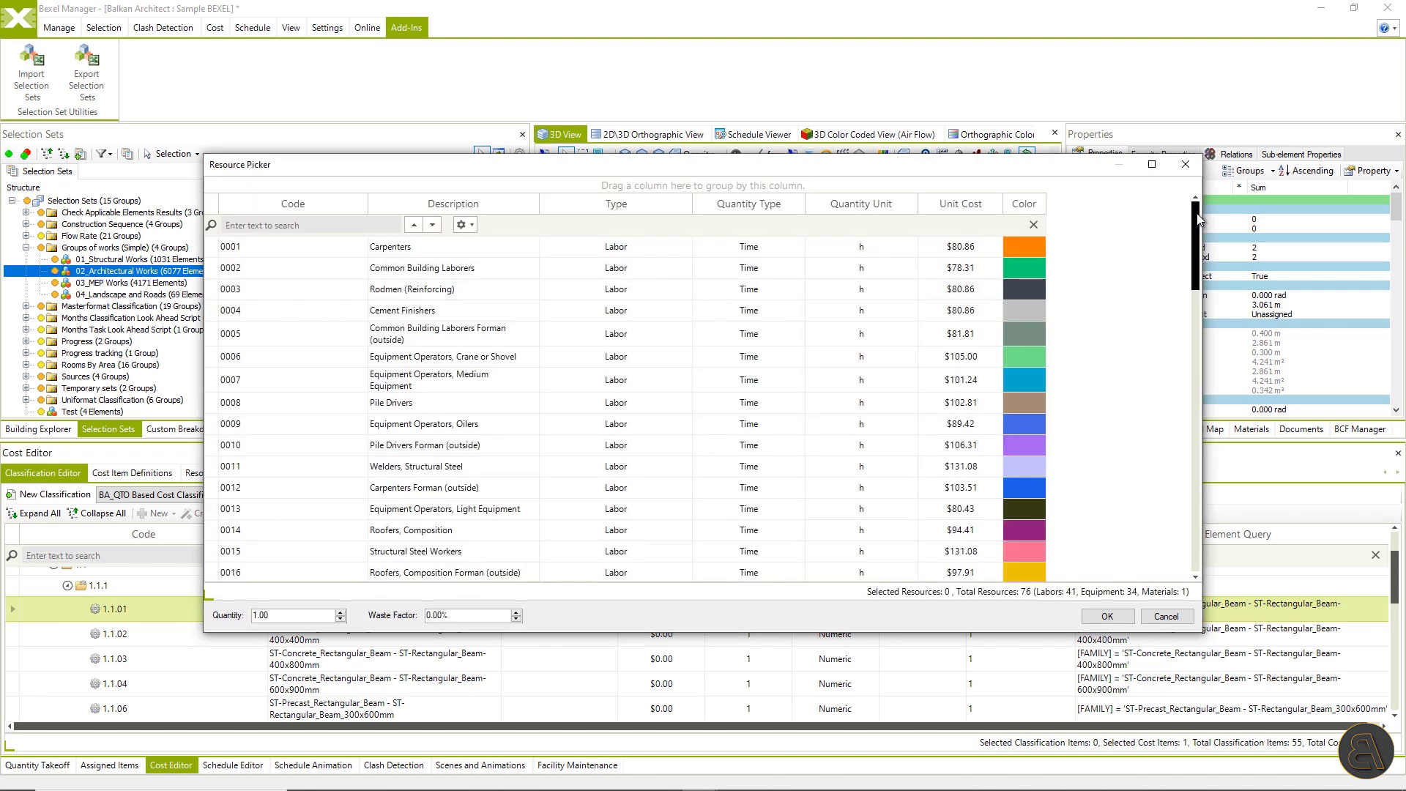
{"action": "left_click_drag", "start_coordinate": [1191, 216], "coordinate": [1192, 410]}
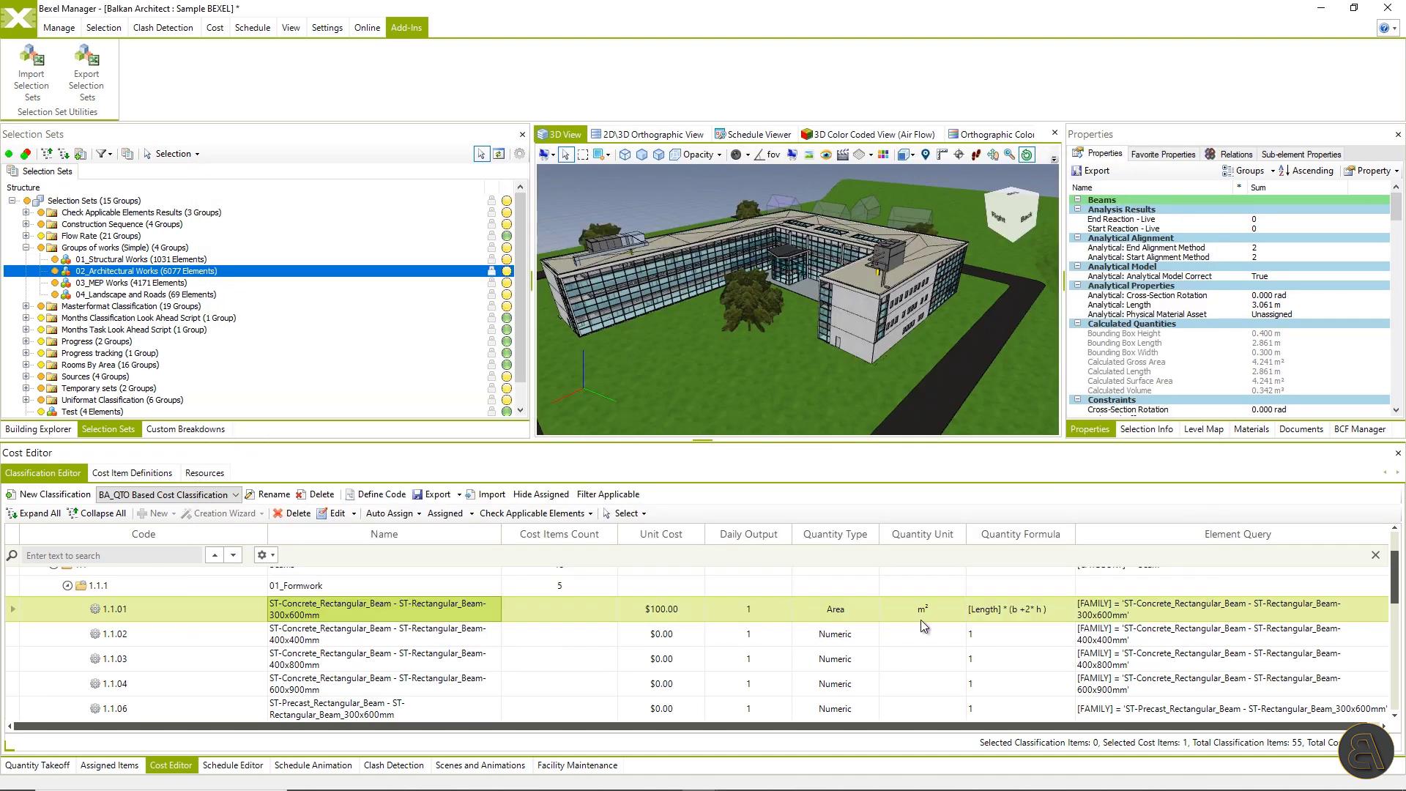
Select and isolate the model elements that cost item 1.1.01 applies to
{"action": "right_click", "coordinate": [378, 608]}
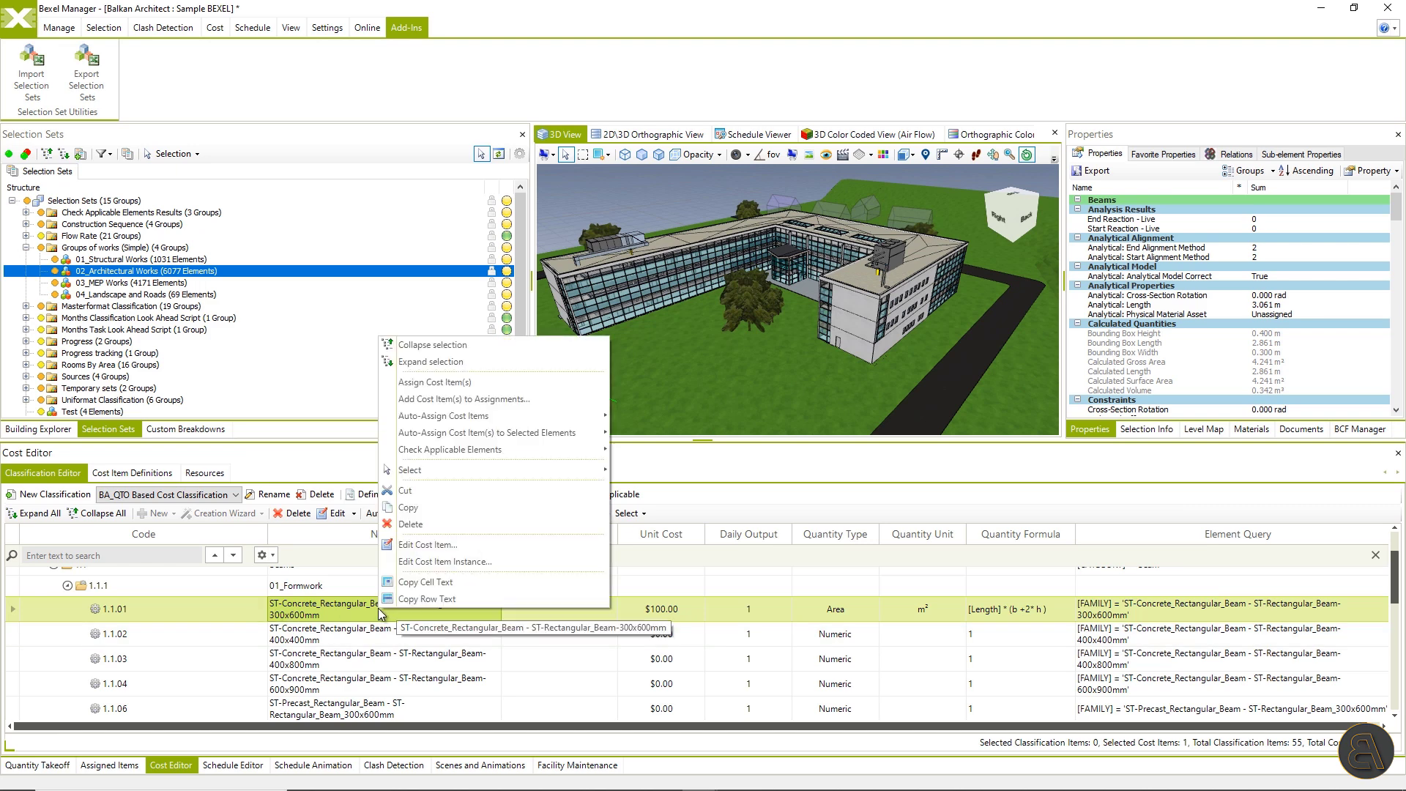
{"action": "mouse_move", "coordinate": [530, 472]}
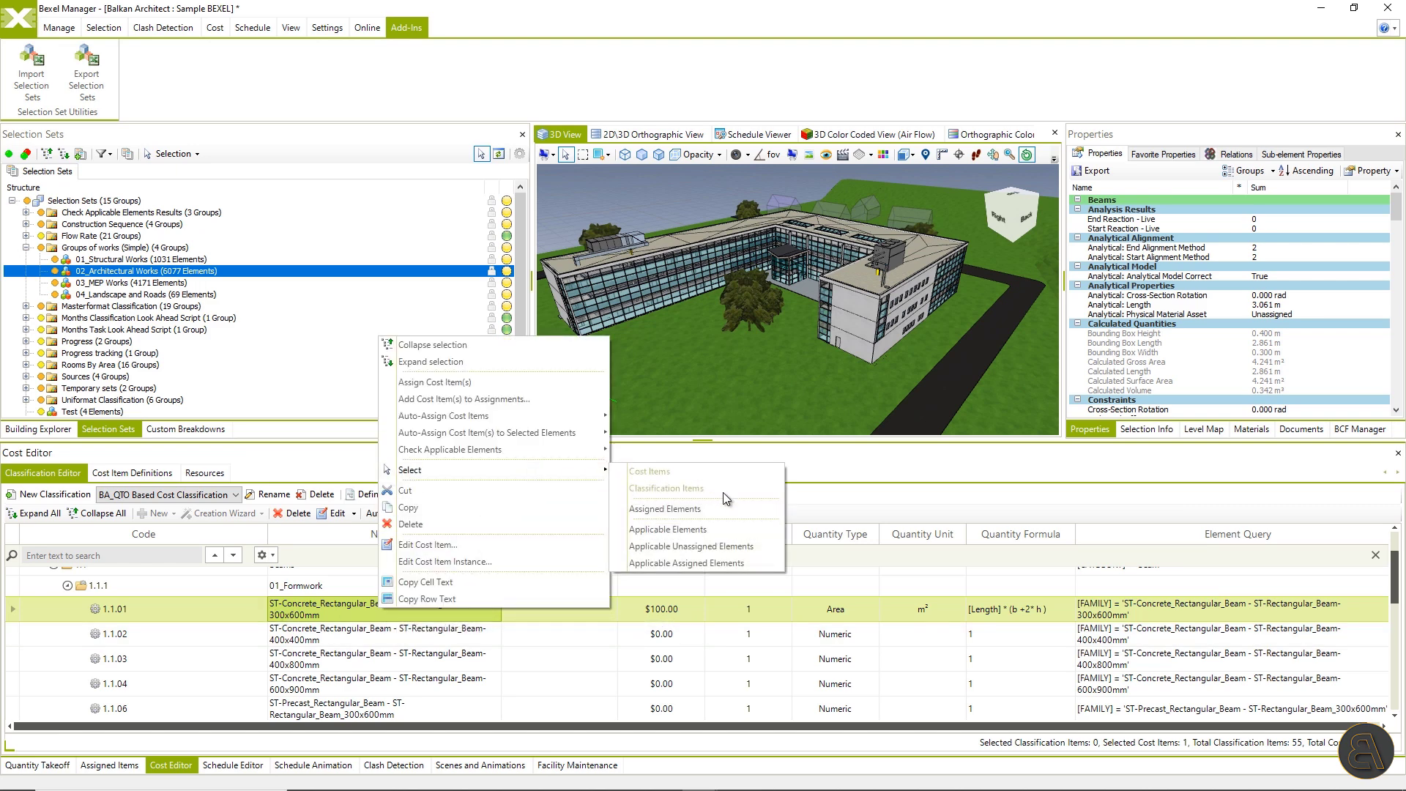
{"action": "left_click", "coordinate": [718, 527]}
{"action": "right_click", "coordinate": [670, 184]}
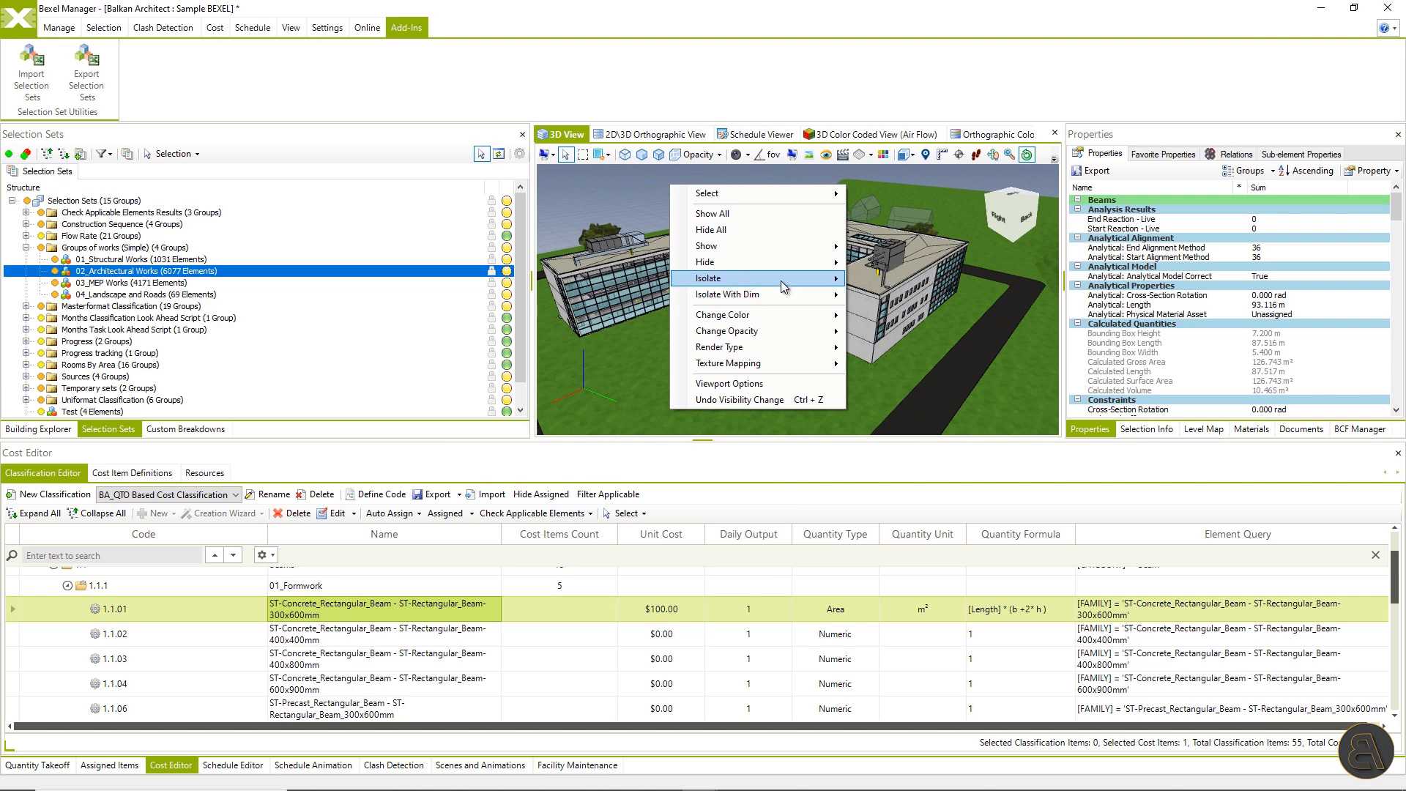
{"action": "left_click", "coordinate": [883, 278]}
Select and isolate all elements the 01_Structural Works group applies to
{"action": "left_click", "coordinate": [174, 585]}
{"action": "scroll", "coordinate": [153, 600], "scroll_direction": "up", "scroll_amount": 1}
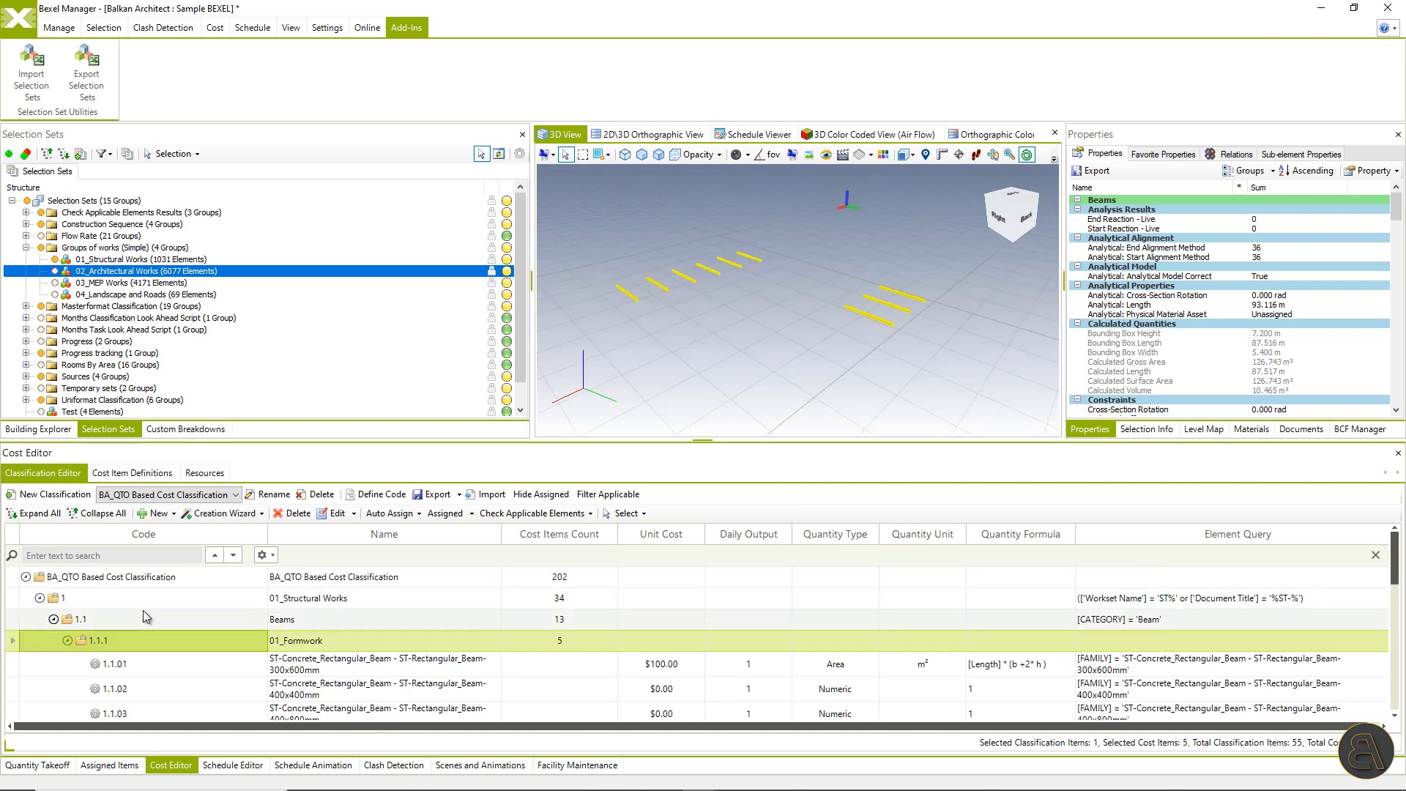
{"action": "left_click", "coordinate": [151, 596]}
{"action": "right_click", "coordinate": [151, 596]}
{"action": "mouse_move", "coordinate": [287, 443]}
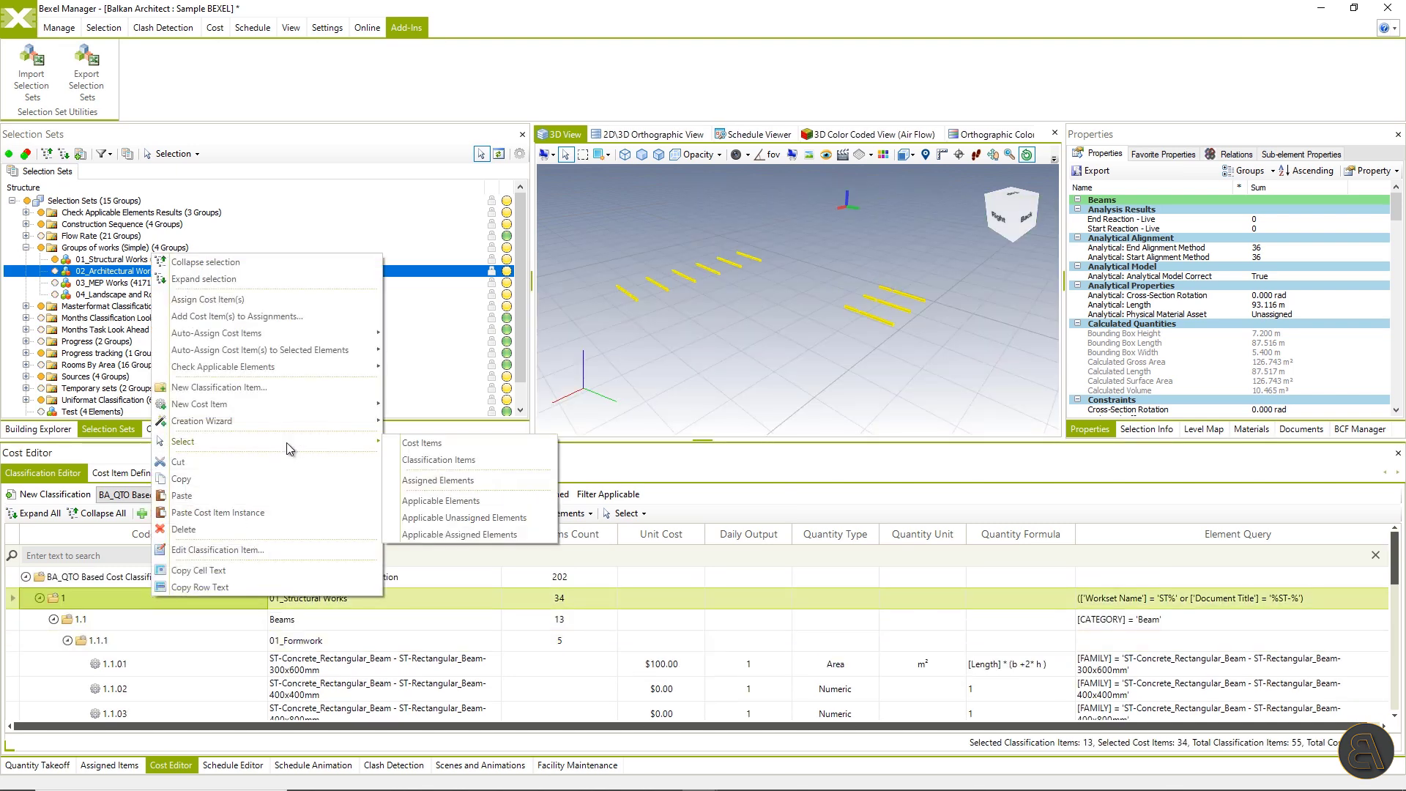
{"action": "left_click", "coordinate": [482, 499]}
{"action": "right_click", "coordinate": [707, 320]}
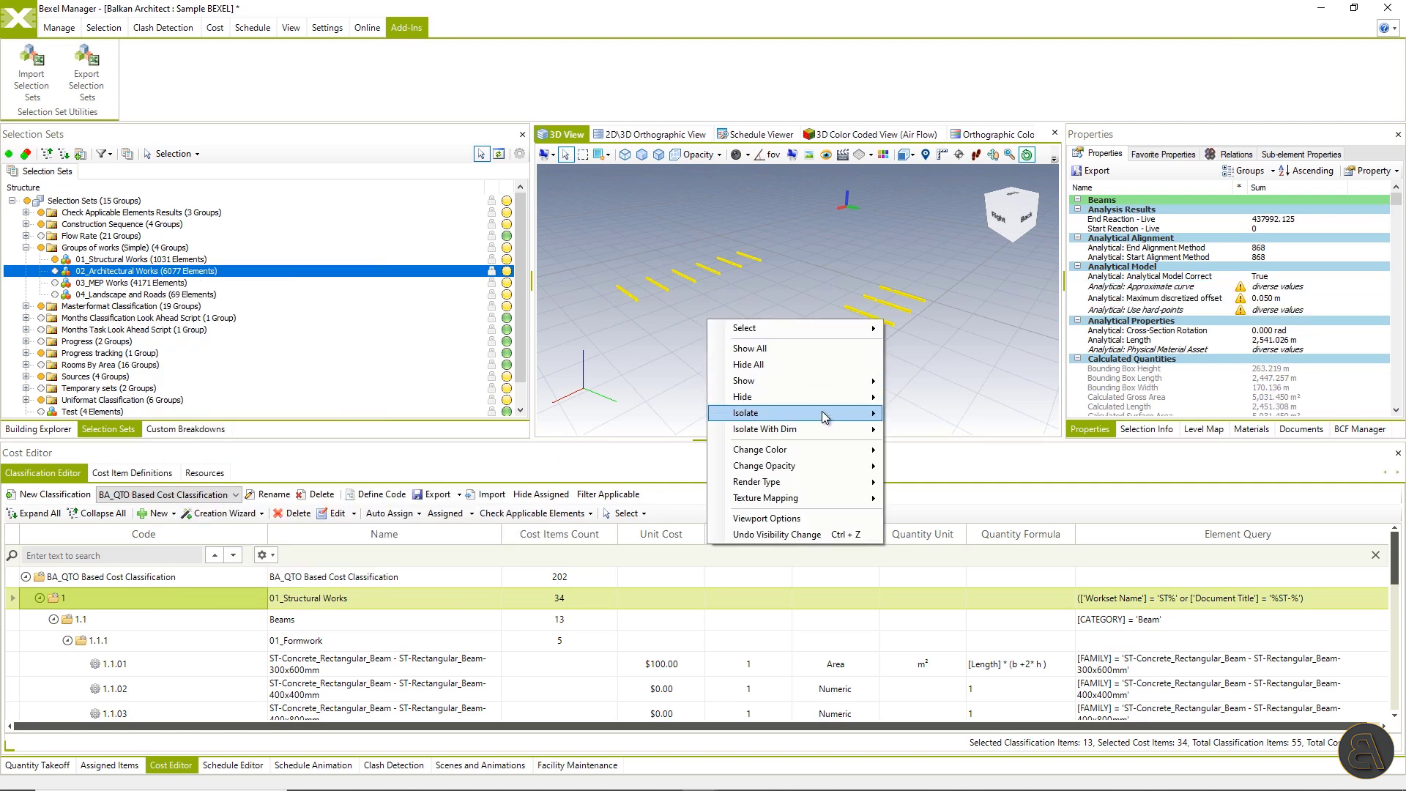
{"action": "mouse_move", "coordinate": [822, 412]}
{"action": "left_click", "coordinate": [942, 415]}
Clear the selection, pick a front-corner slab, then select the whole cost classification
{"action": "left_click", "coordinate": [776, 390]}
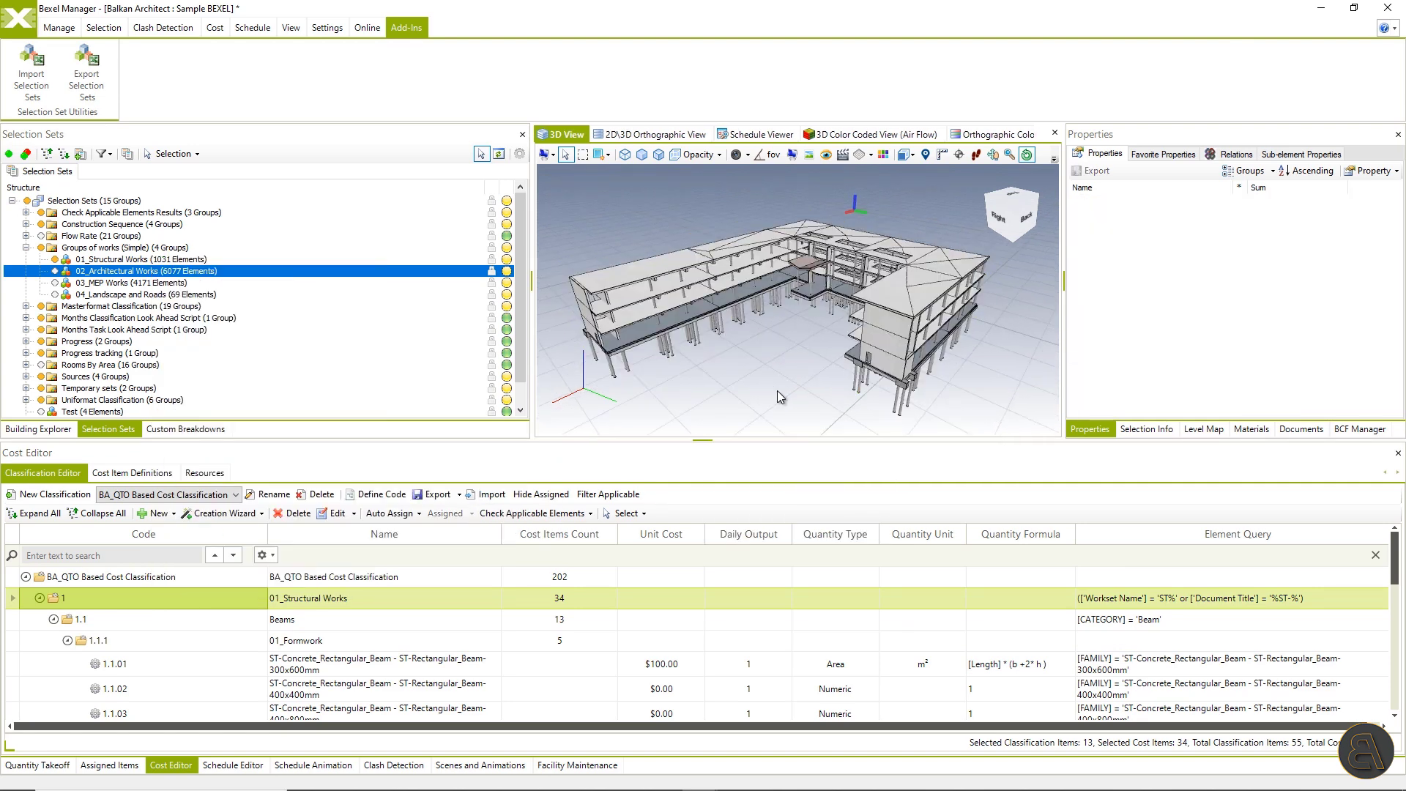
{"action": "left_click", "coordinate": [862, 360]}
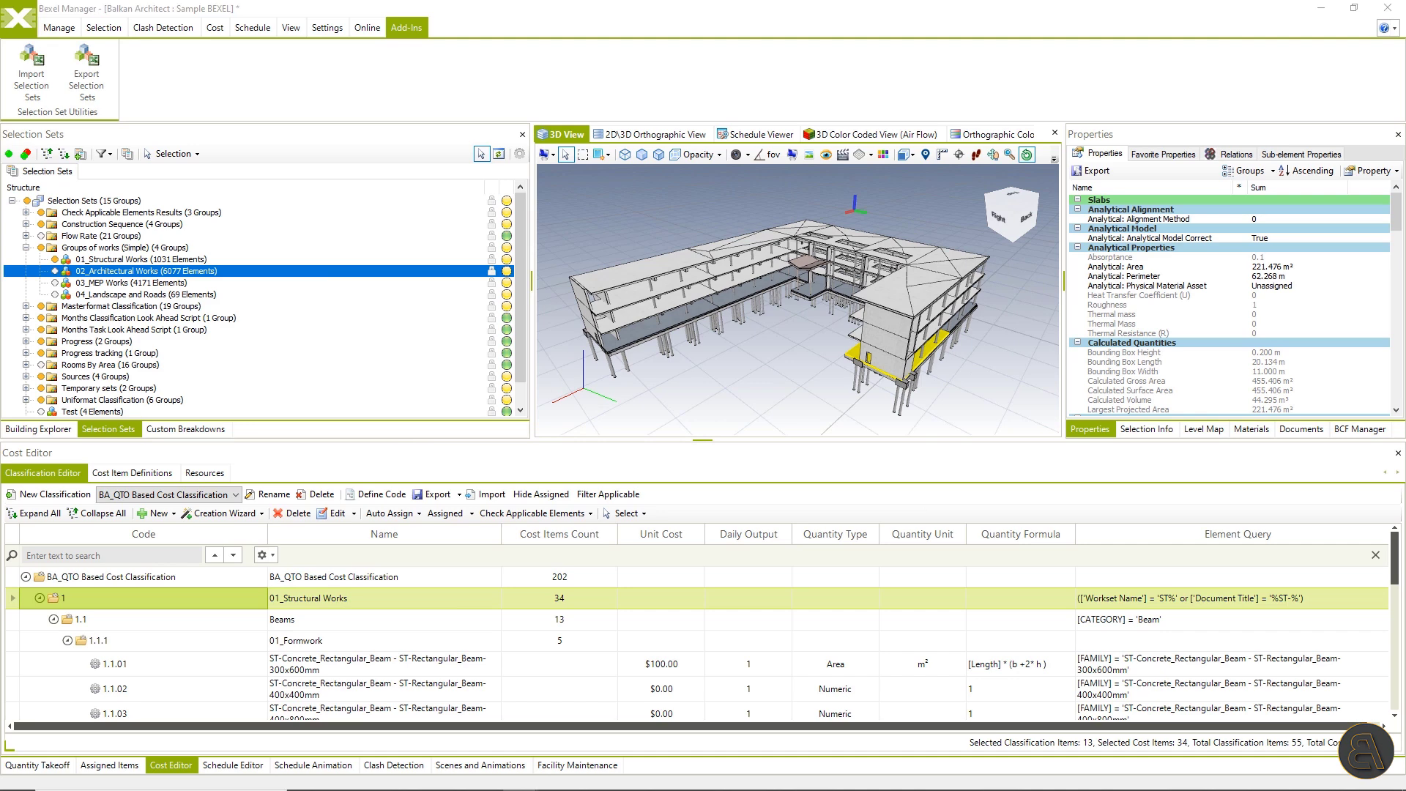
{"action": "left_click", "coordinate": [132, 584]}
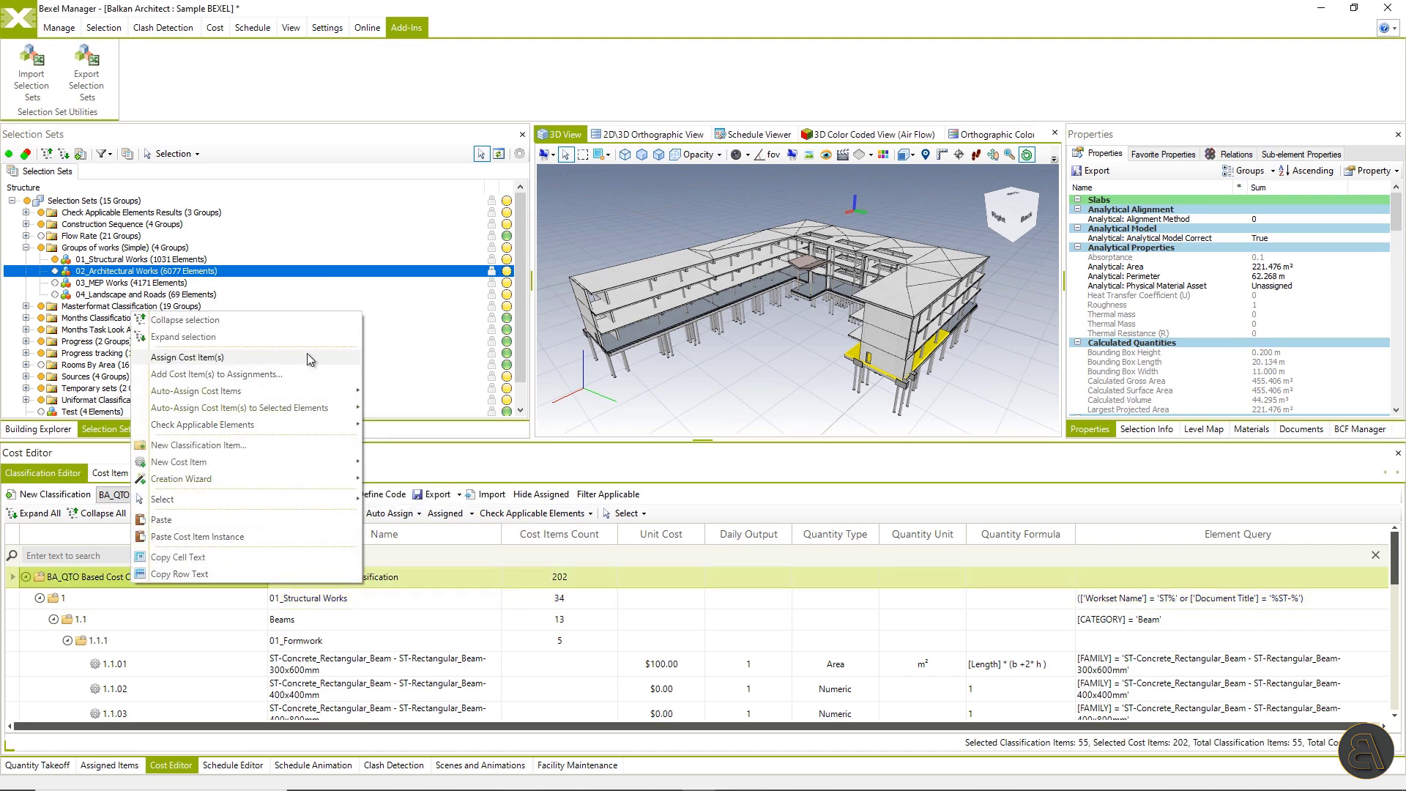
Check applicable elements for the whole classification, then export 'BA_QTO Based Cost Classification' to Excel
{"action": "mouse_move", "coordinate": [345, 424]}
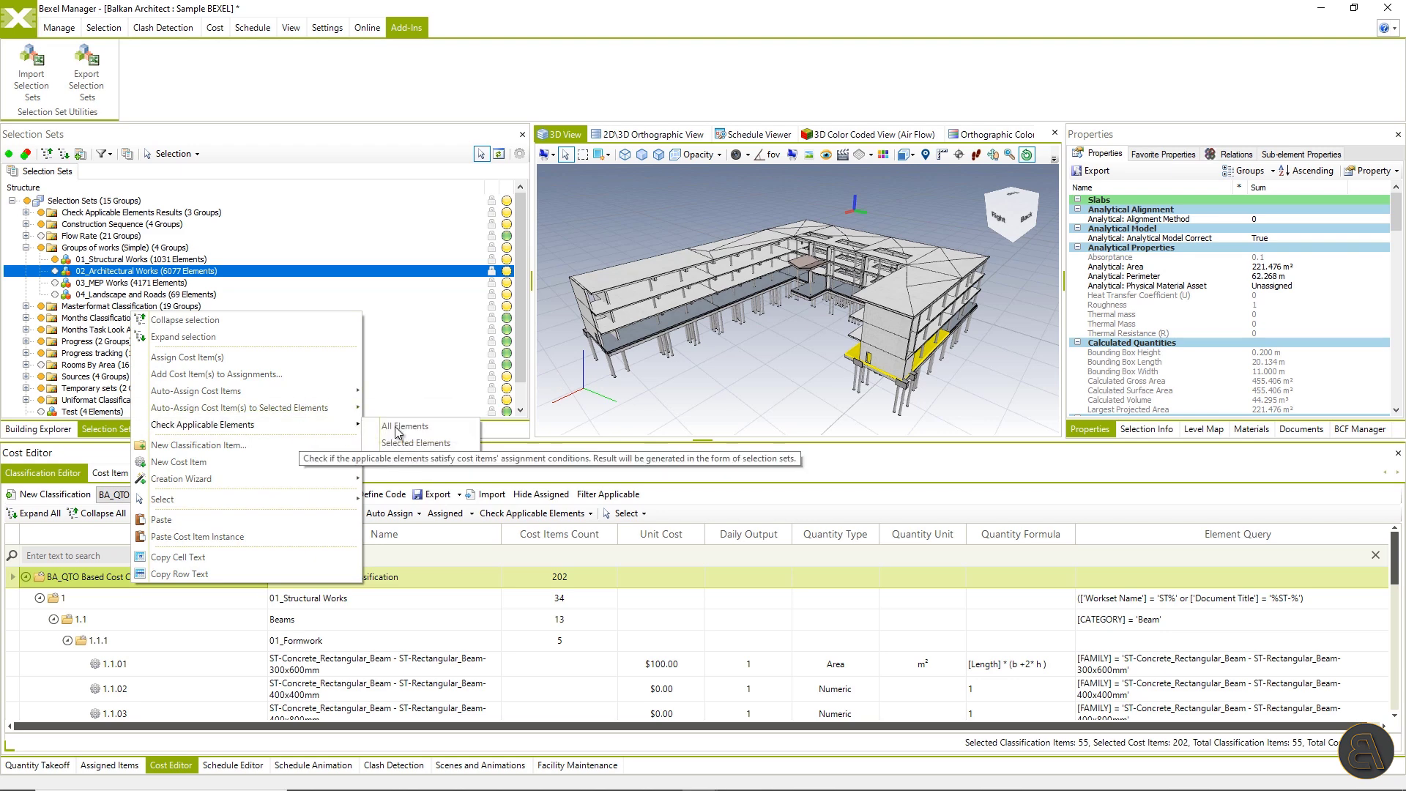
{"action": "left_click", "coordinate": [404, 426]}
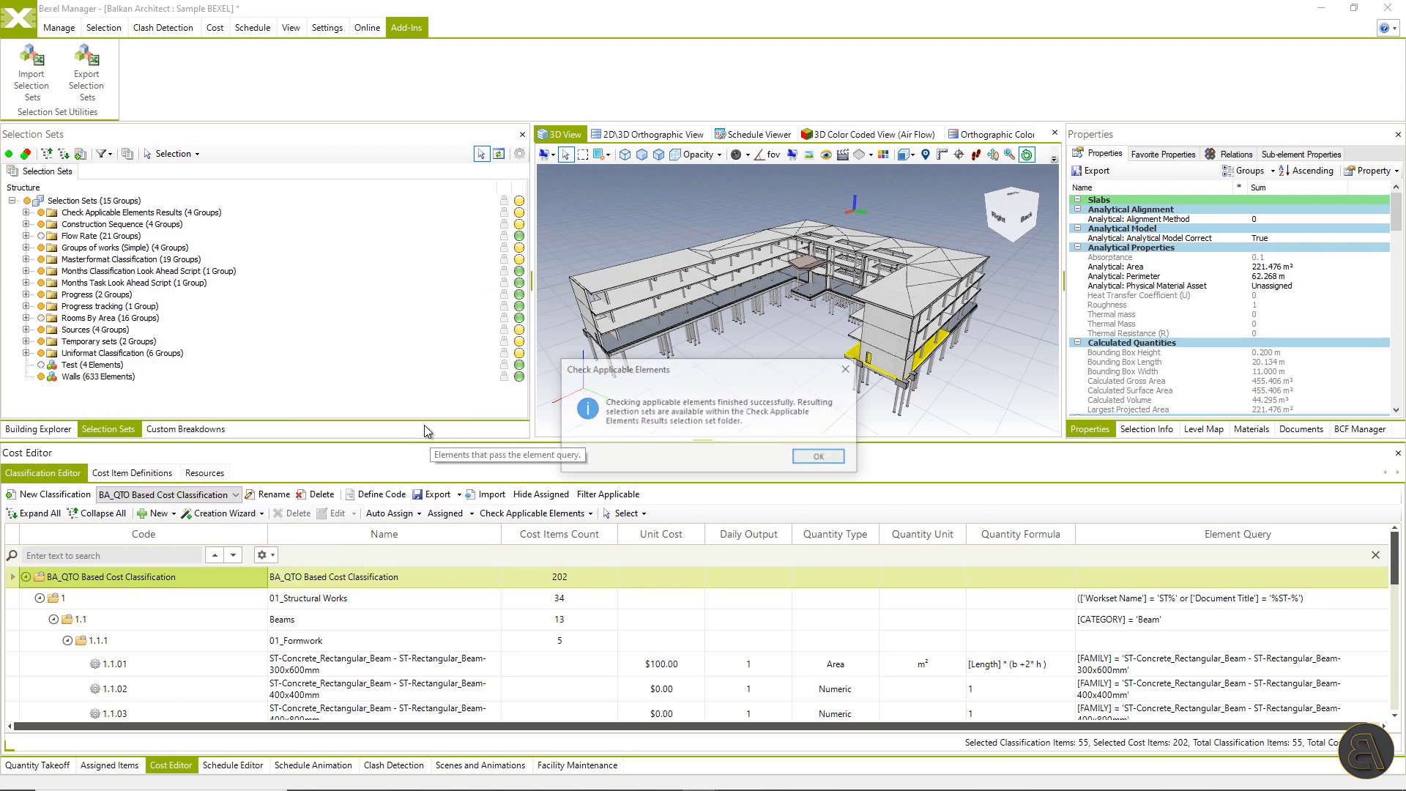
{"action": "left_click", "coordinate": [798, 453]}
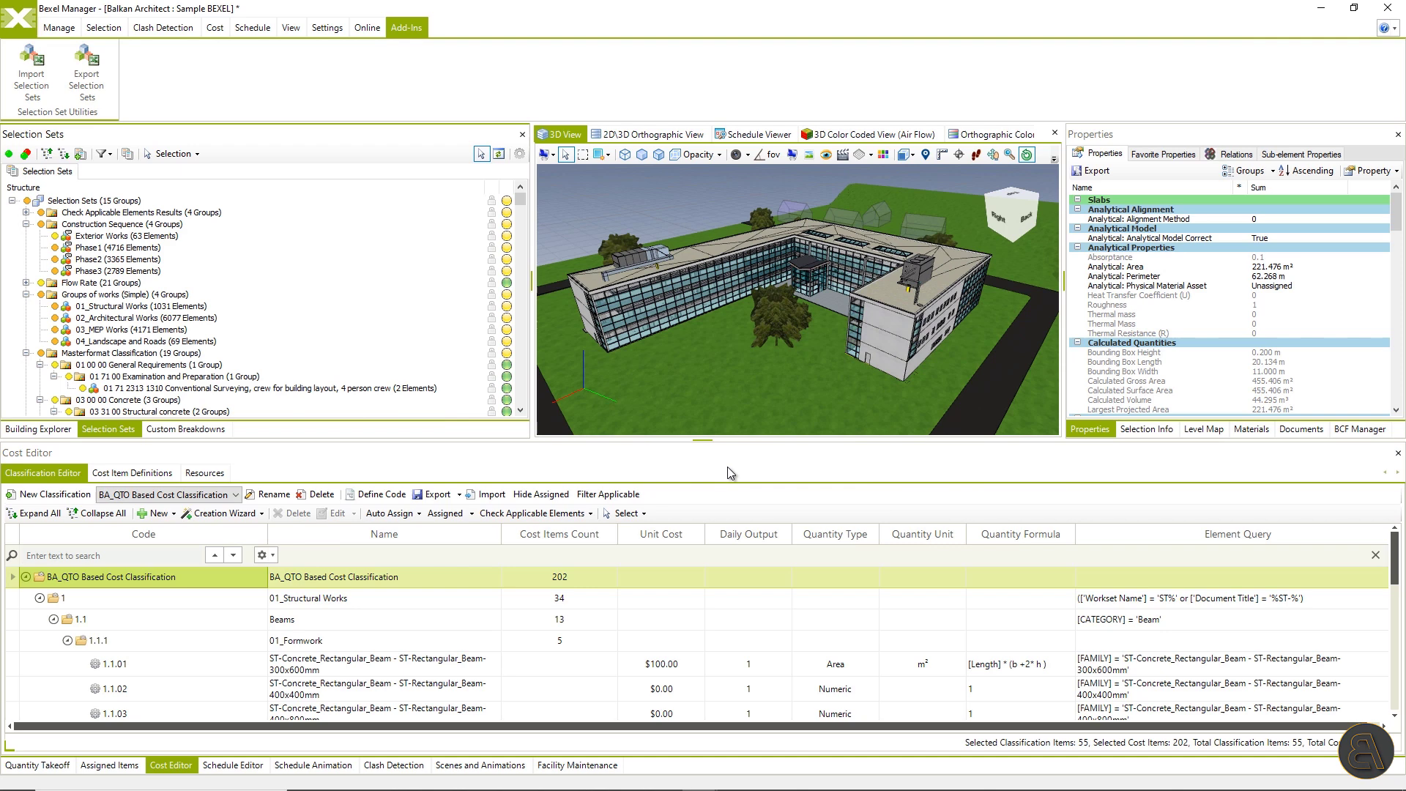
{"action": "left_click", "coordinate": [437, 494]}
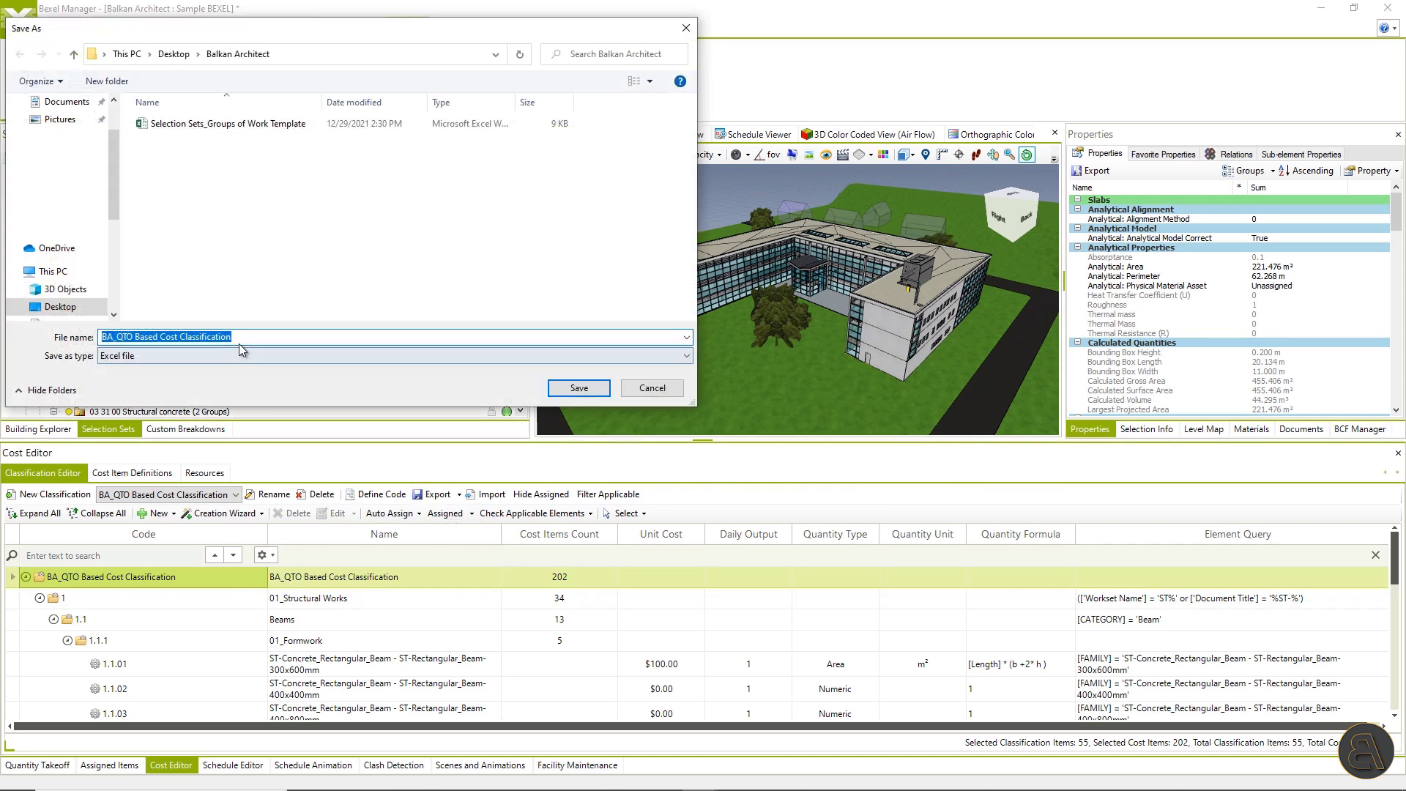
{"action": "left_click", "coordinate": [578, 389]}
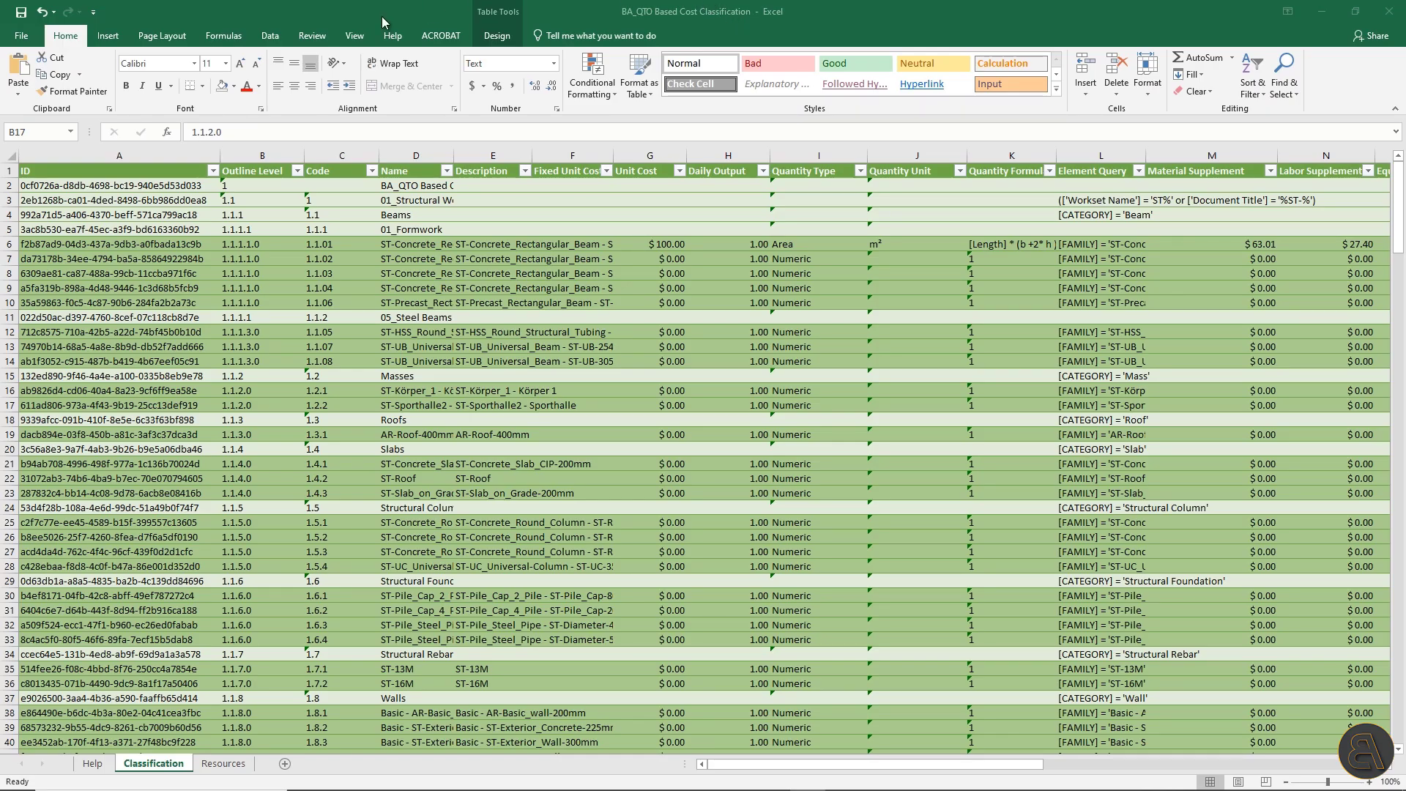
{"action": "left_click_drag", "start_coordinate": [761, 767], "coordinate": [851, 770]}
{"action": "scroll", "coordinate": [901, 560], "scroll_direction": "down", "scroll_amount": 10}
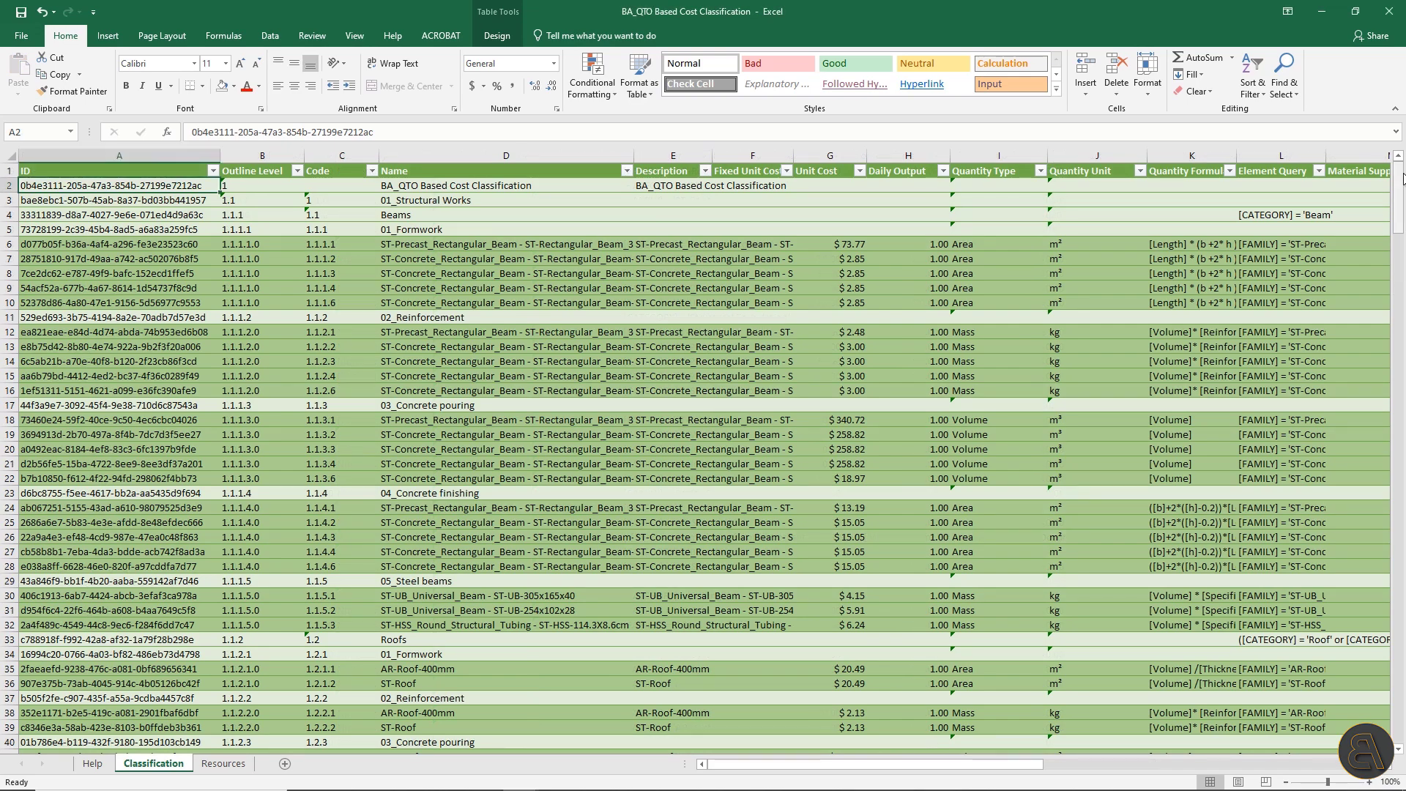
{"action": "scroll", "coordinate": [1400, 210], "scroll_direction": "down", "scroll_amount": 5}
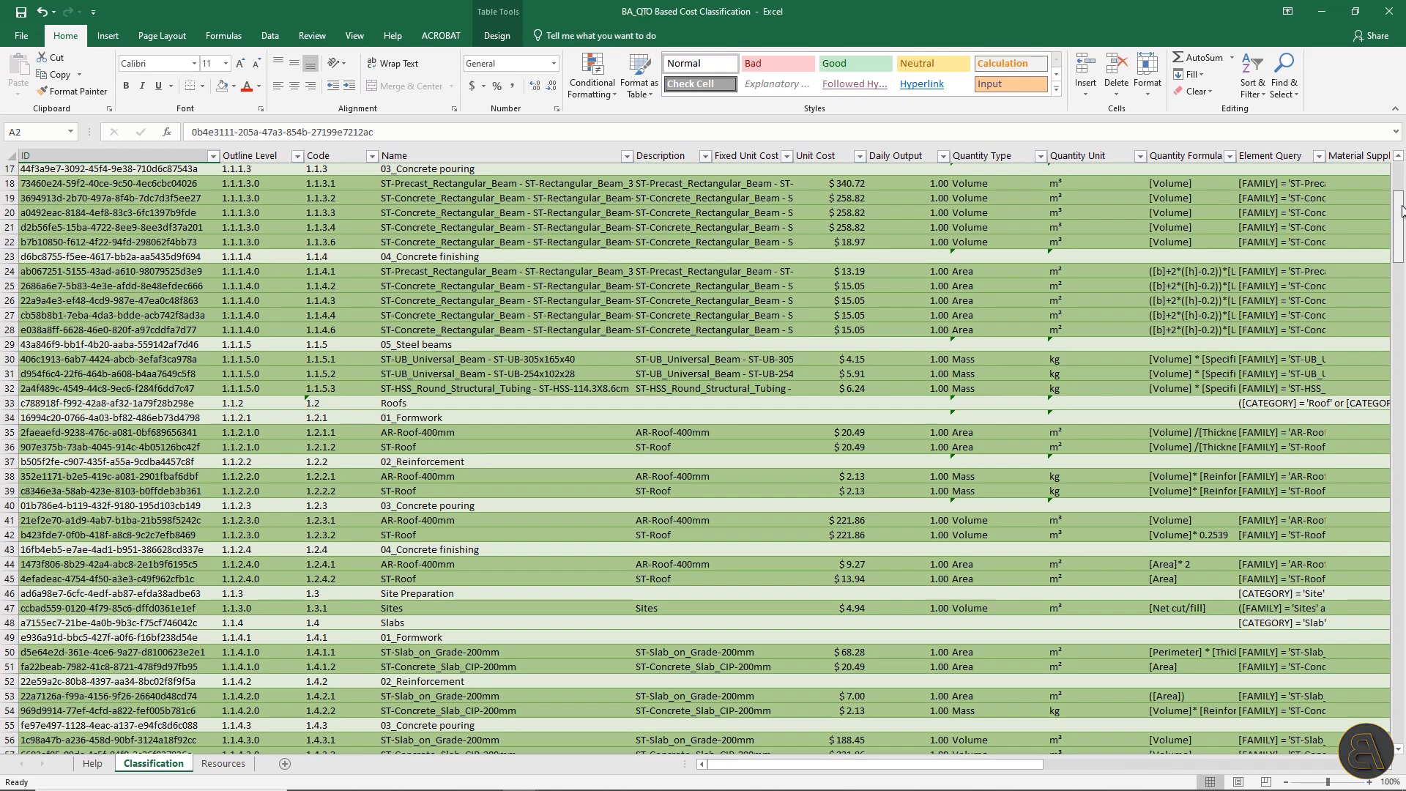
{"action": "left_click_drag", "start_coordinate": [1401, 210], "coordinate": [1403, 405]}
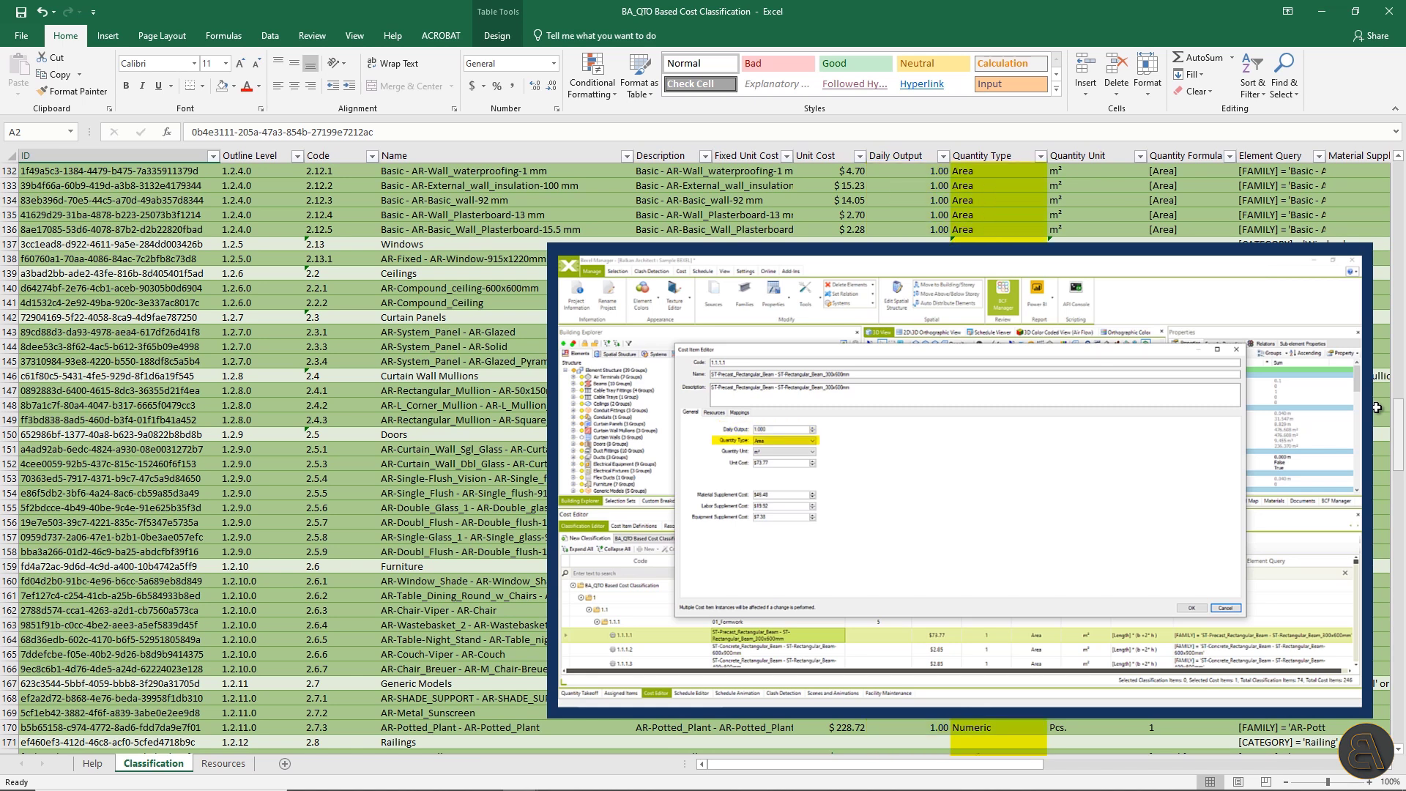
{"action": "left_click_drag", "start_coordinate": [1027, 763], "coordinate": [1139, 734]}
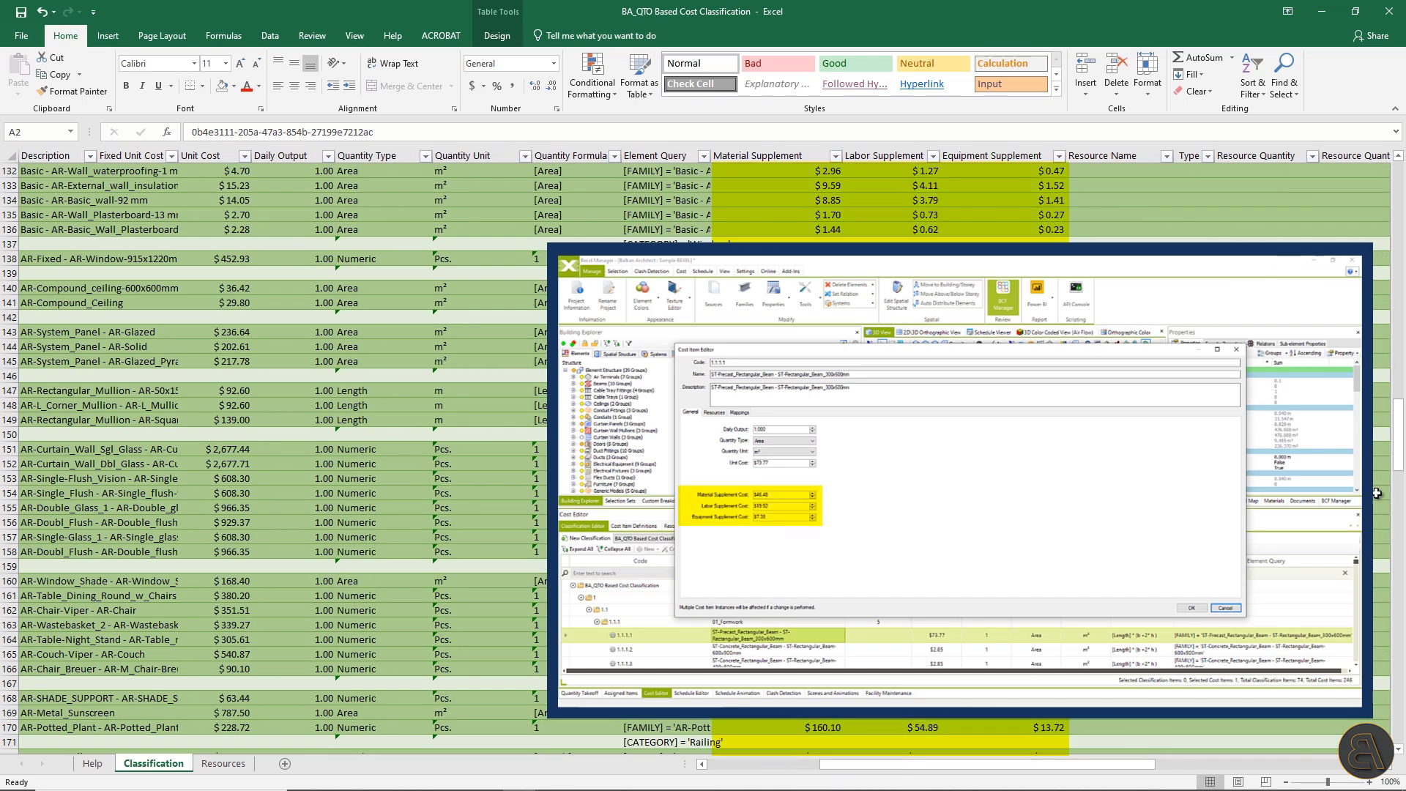
{"action": "left_click_drag", "start_coordinate": [1403, 458], "coordinate": [1400, 222]}
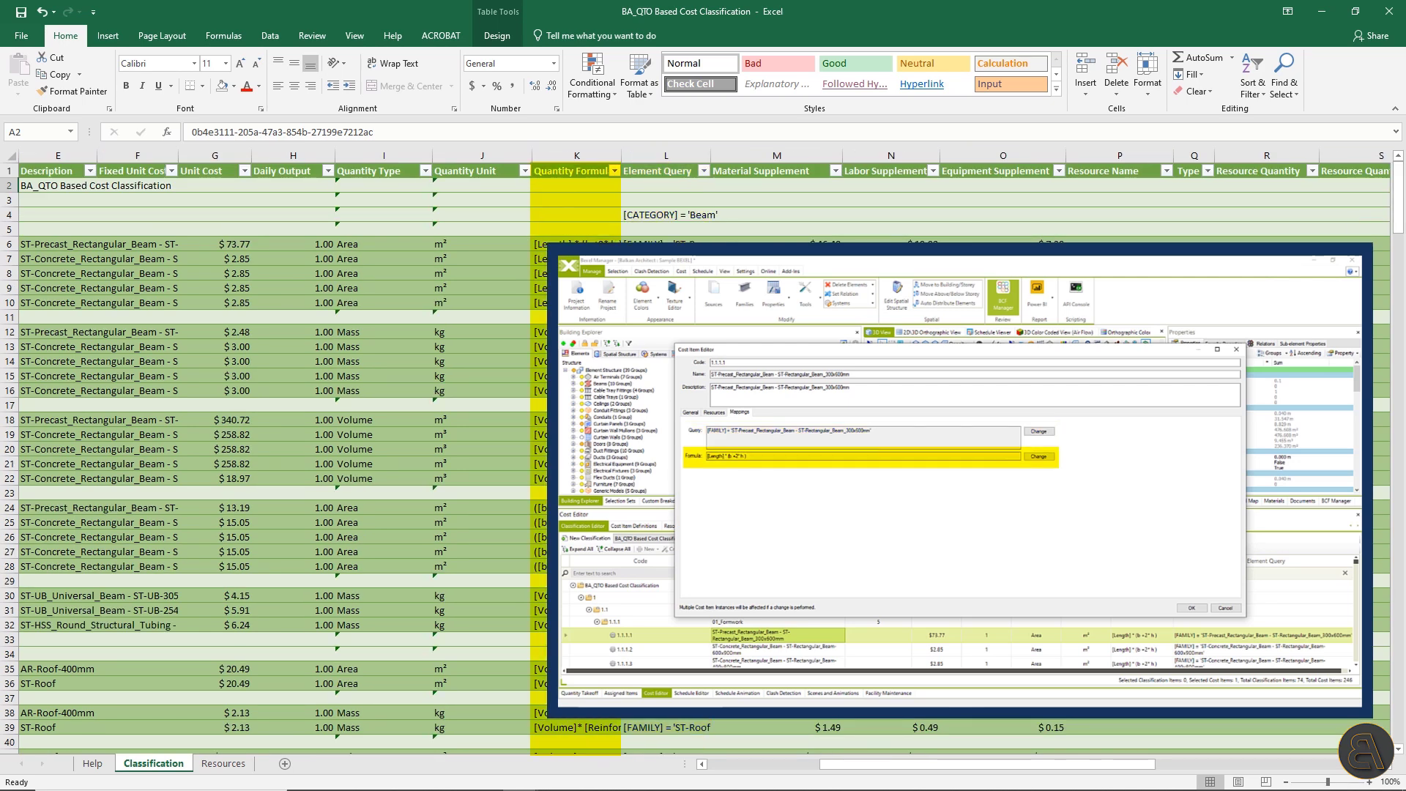
{"action": "left_click_drag", "start_coordinate": [837, 766], "coordinate": [719, 766]}
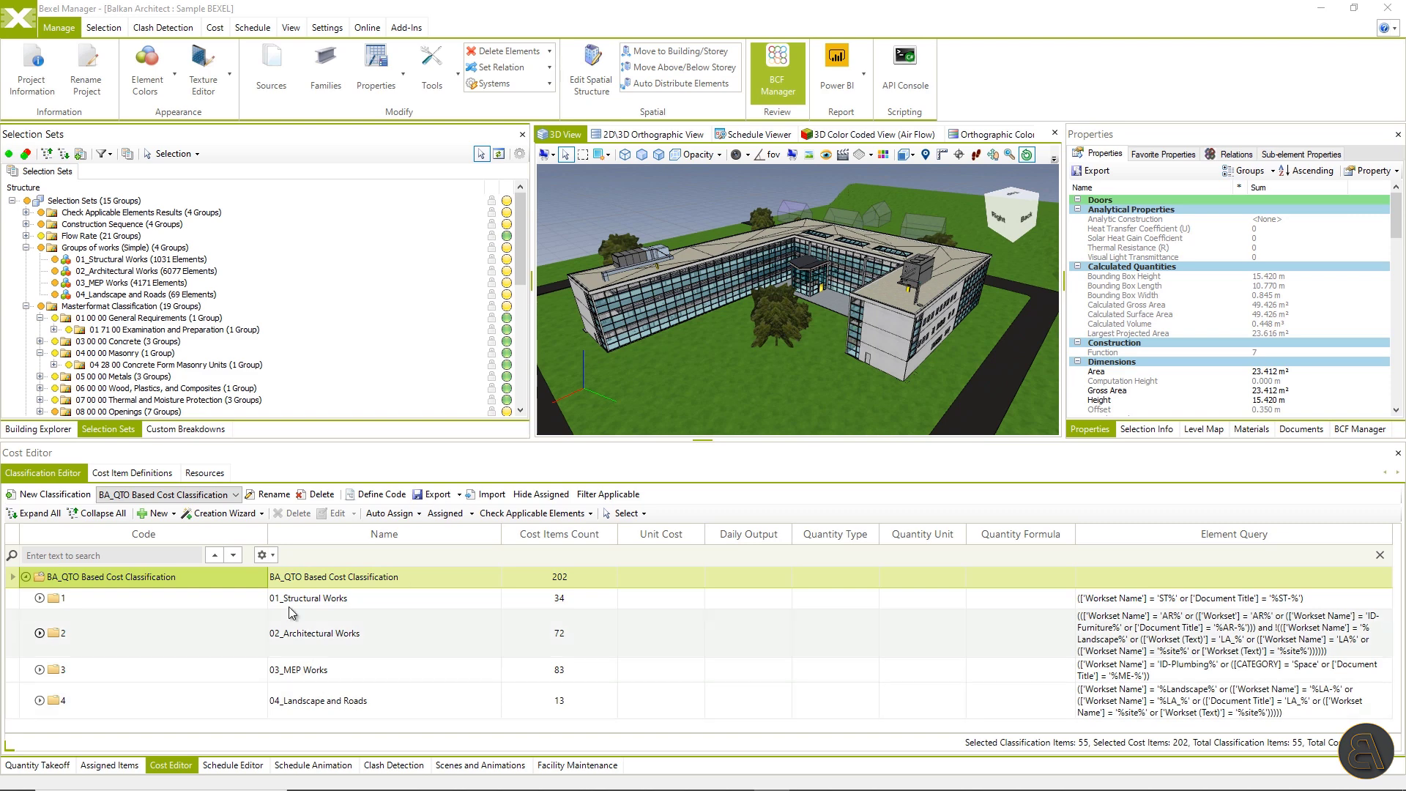
Import the BA_QTO classification file, expand all levels and inspect cost item 2.1.2's mappings
{"action": "left_click", "coordinate": [490, 496]}
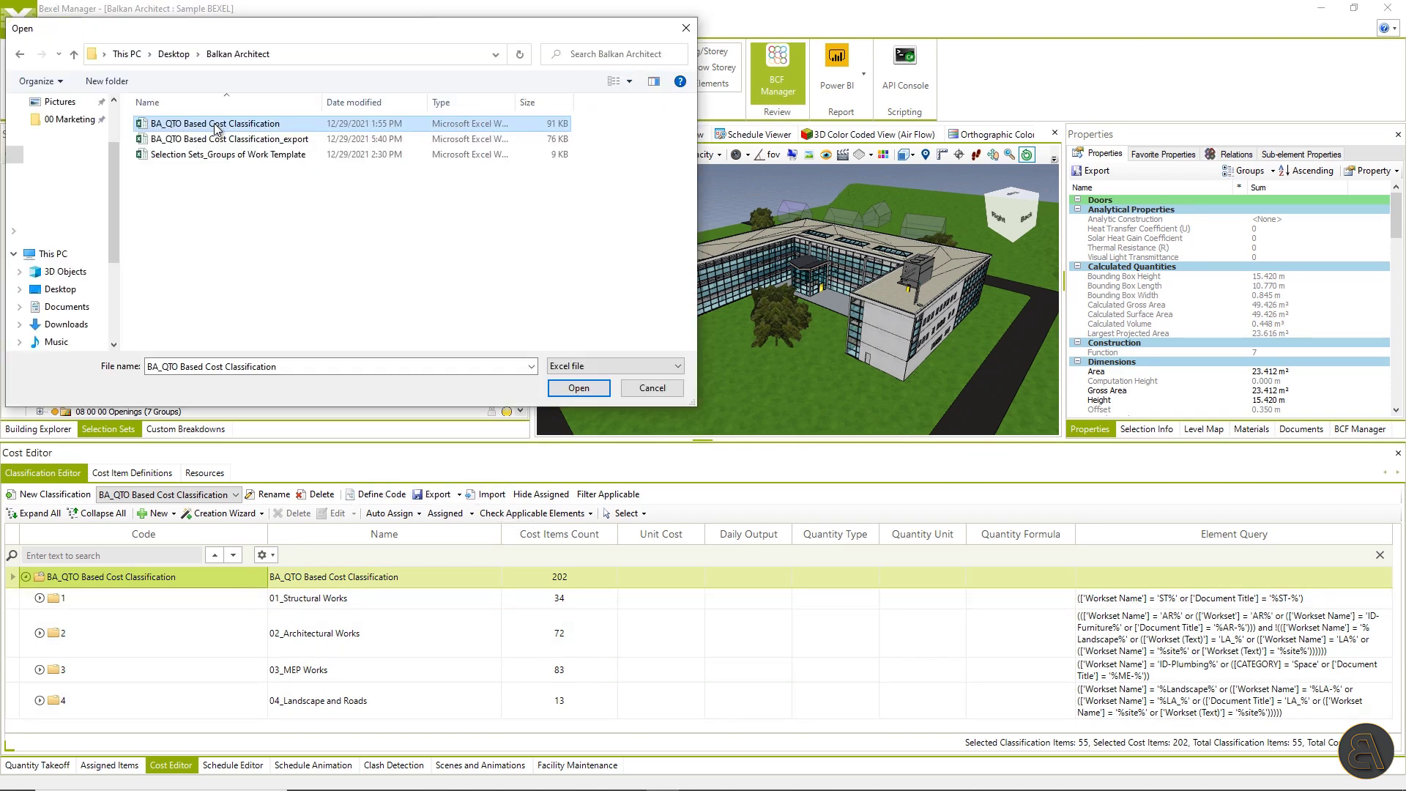
{"action": "left_click", "coordinate": [578, 388]}
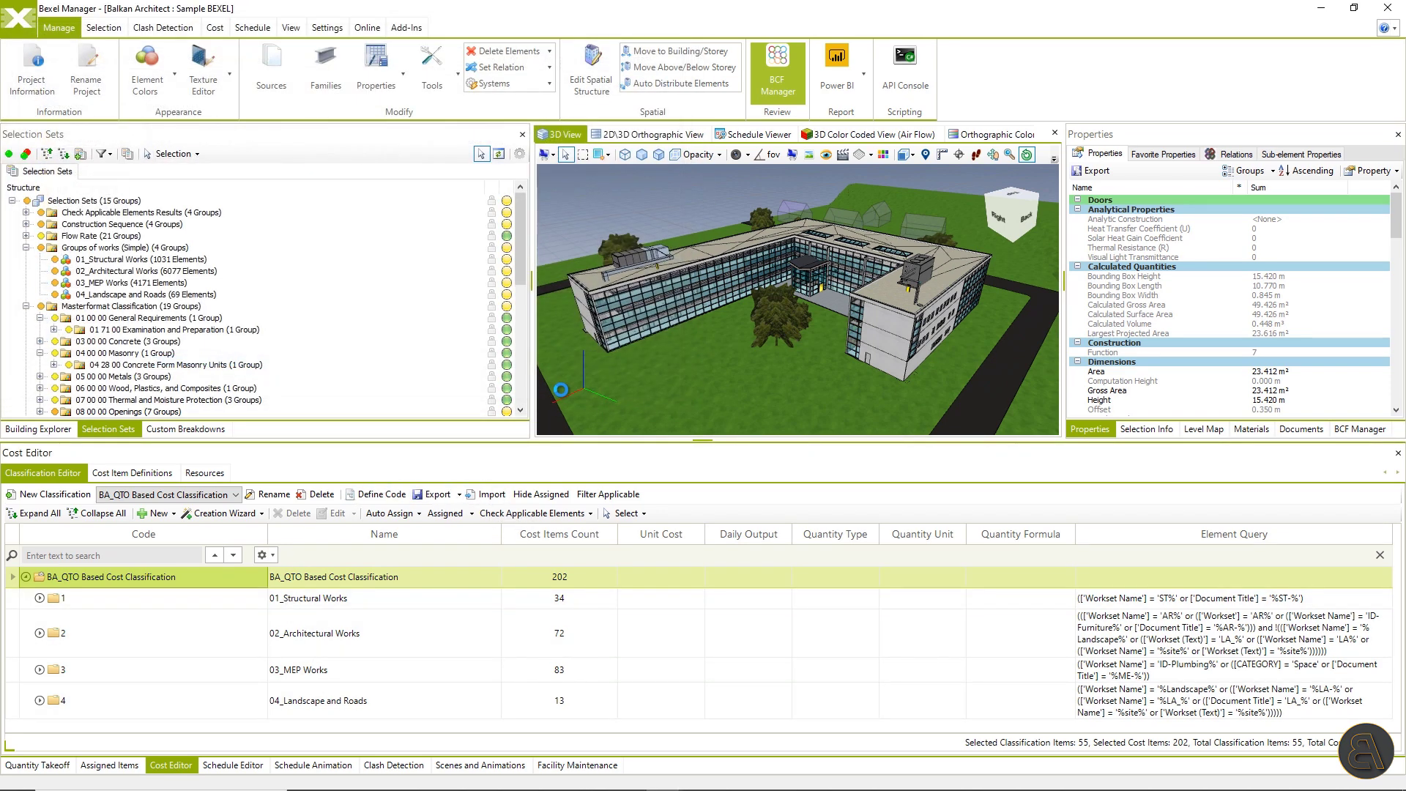
{"action": "left_click", "coordinate": [53, 515]}
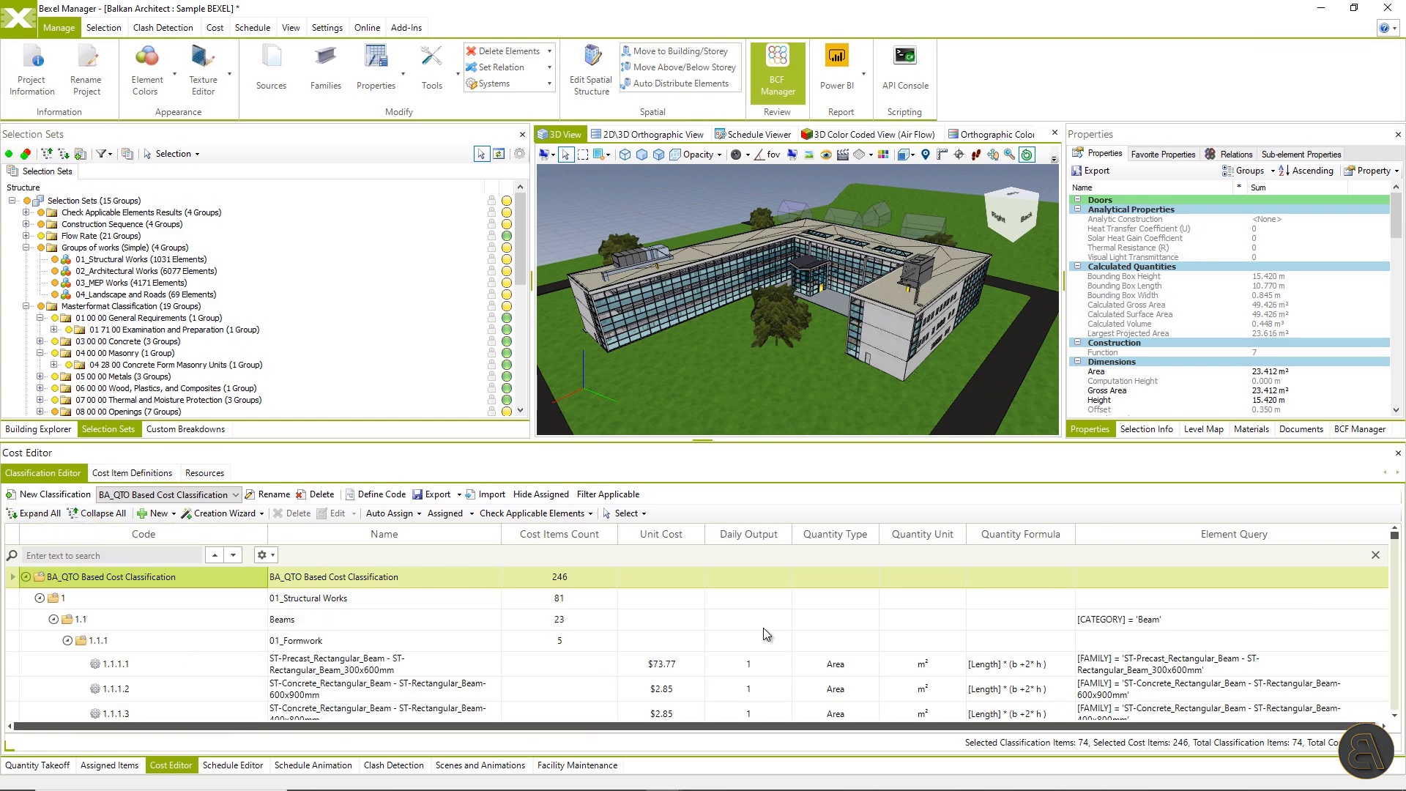
{"action": "scroll", "coordinate": [894, 602], "scroll_direction": "down", "scroll_amount": 3}
{"action": "scroll", "coordinate": [894, 601], "scroll_direction": "down", "scroll_amount": 10}
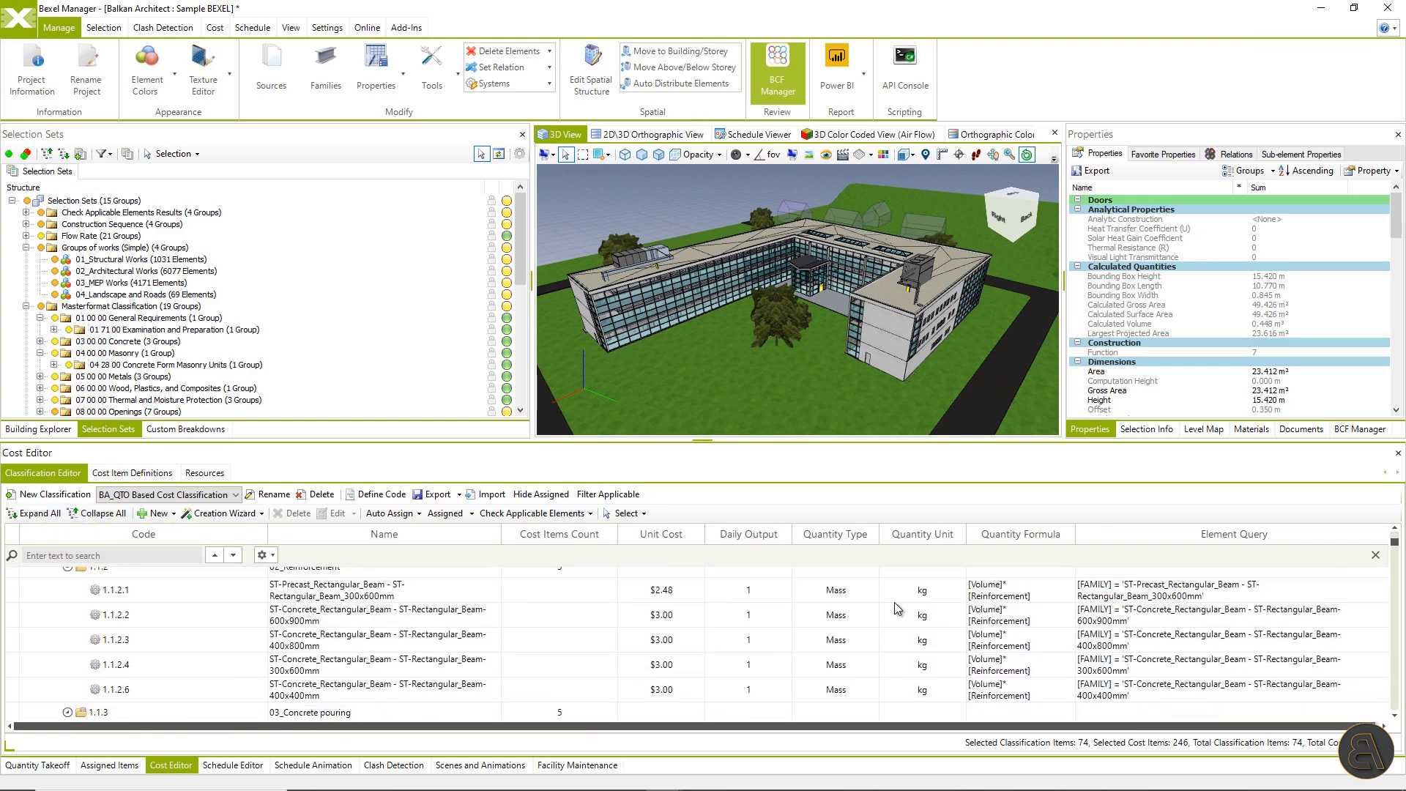
{"action": "scroll", "coordinate": [894, 601], "scroll_direction": "down", "scroll_amount": 5}
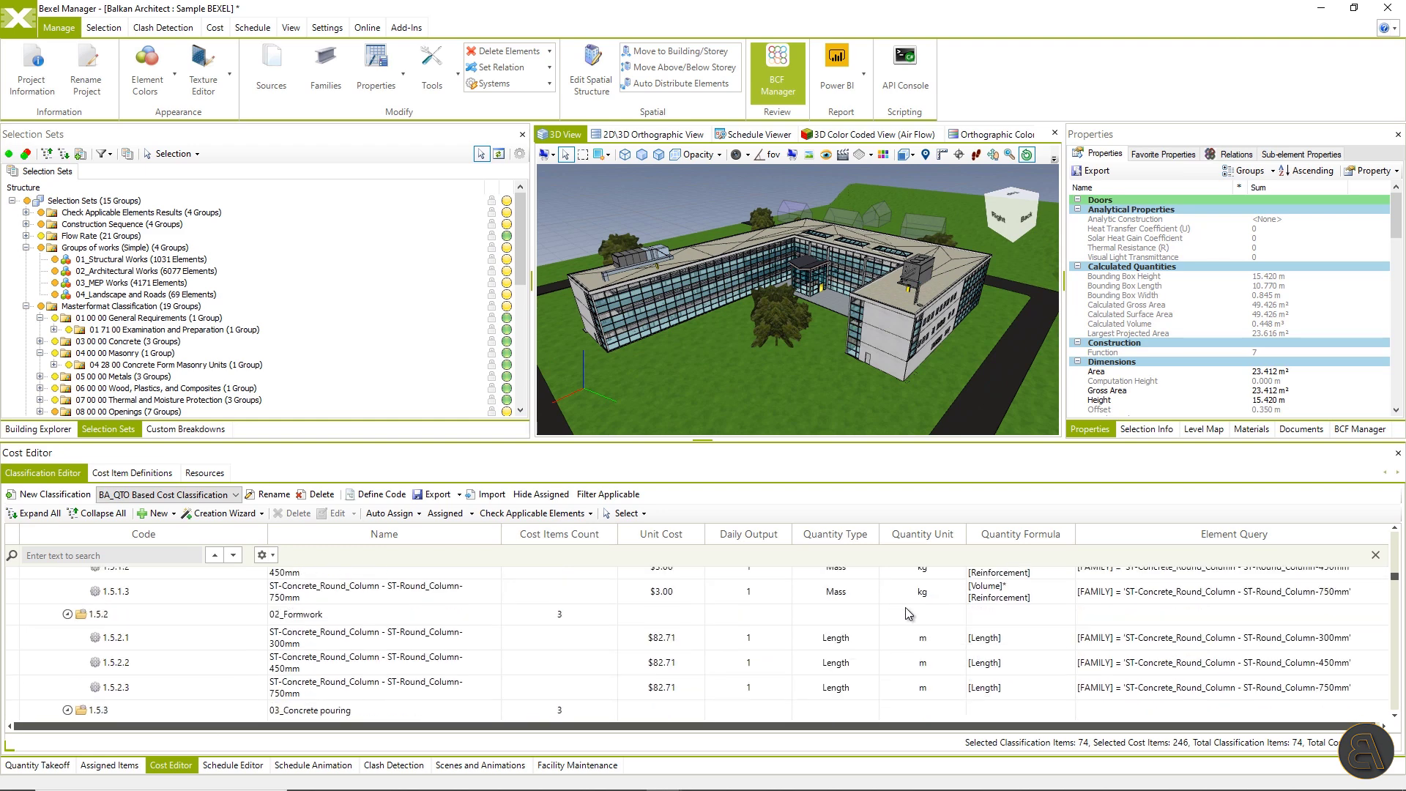
{"action": "double_click", "coordinate": [366, 657]}
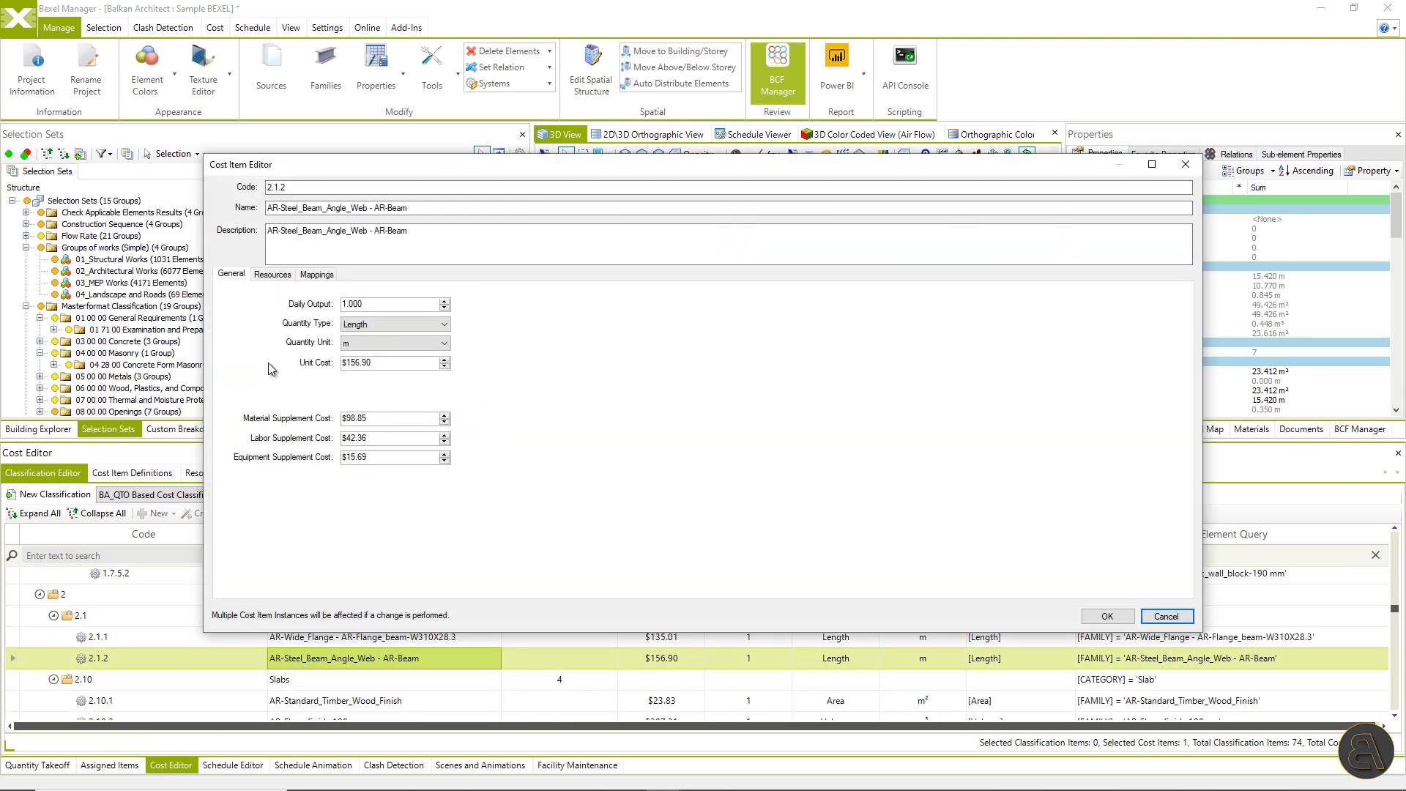
{"action": "left_click", "coordinate": [317, 274]}
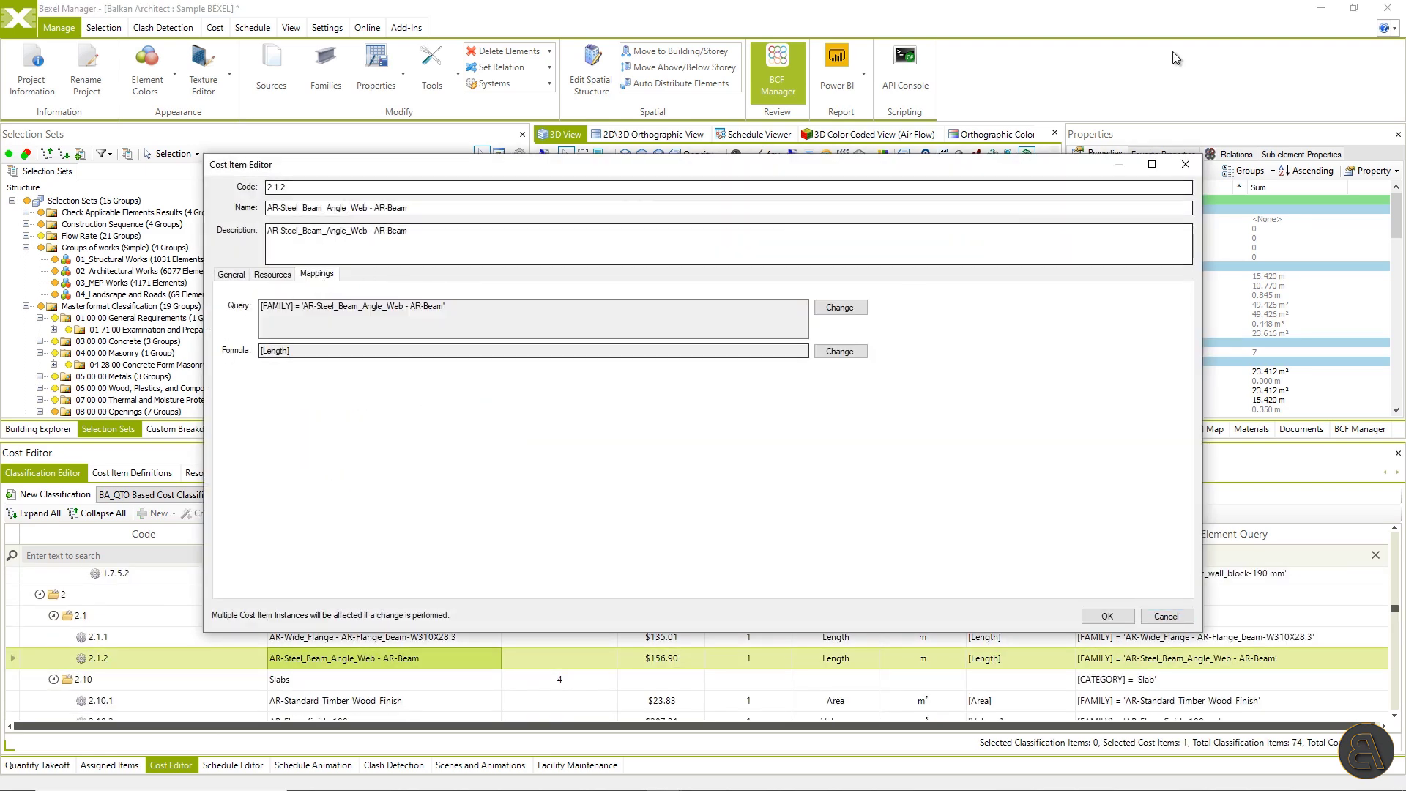
{"action": "left_click", "coordinate": [1185, 164]}
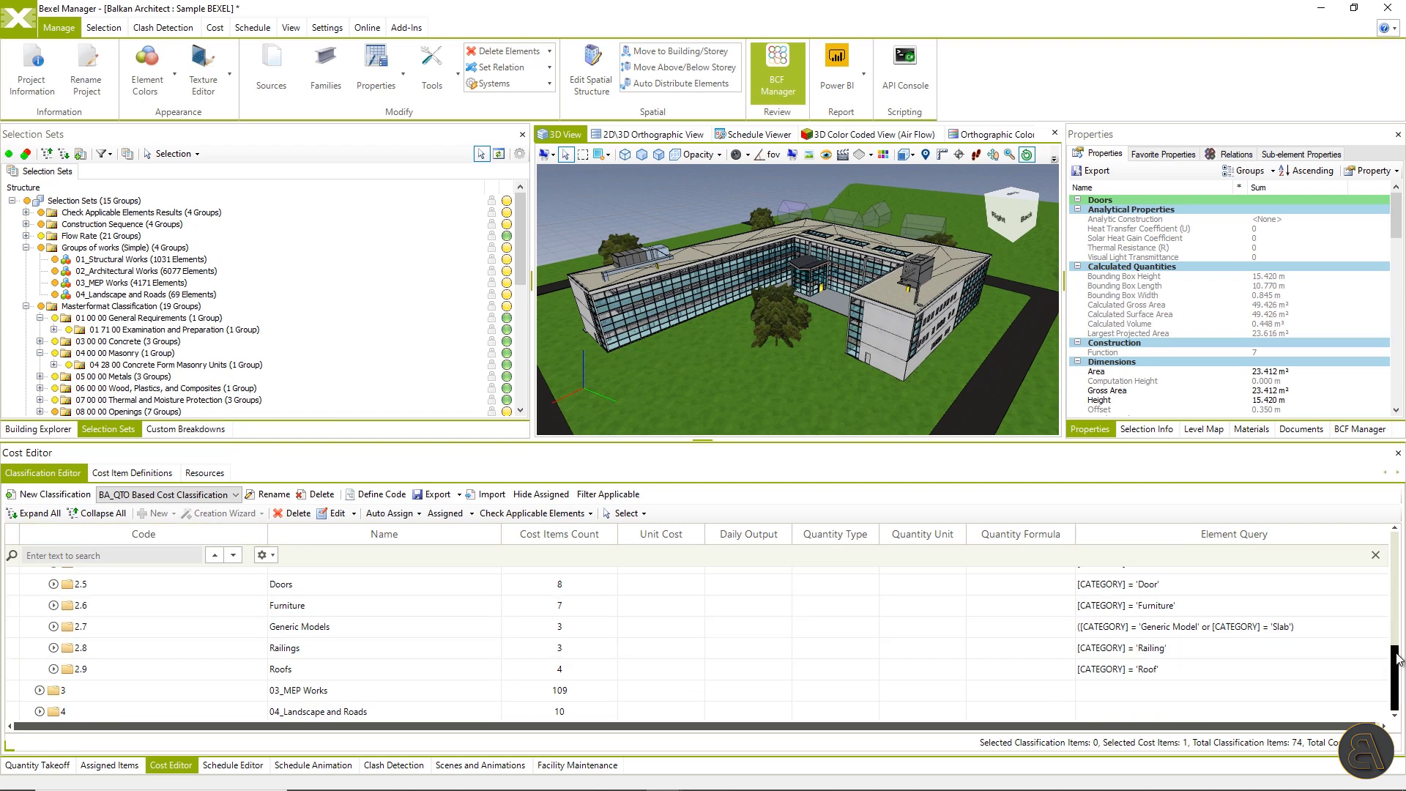
Select the model elements the BA_QTO root classification applies to
{"action": "left_click_drag", "start_coordinate": [1397, 658], "coordinate": [1397, 560]}
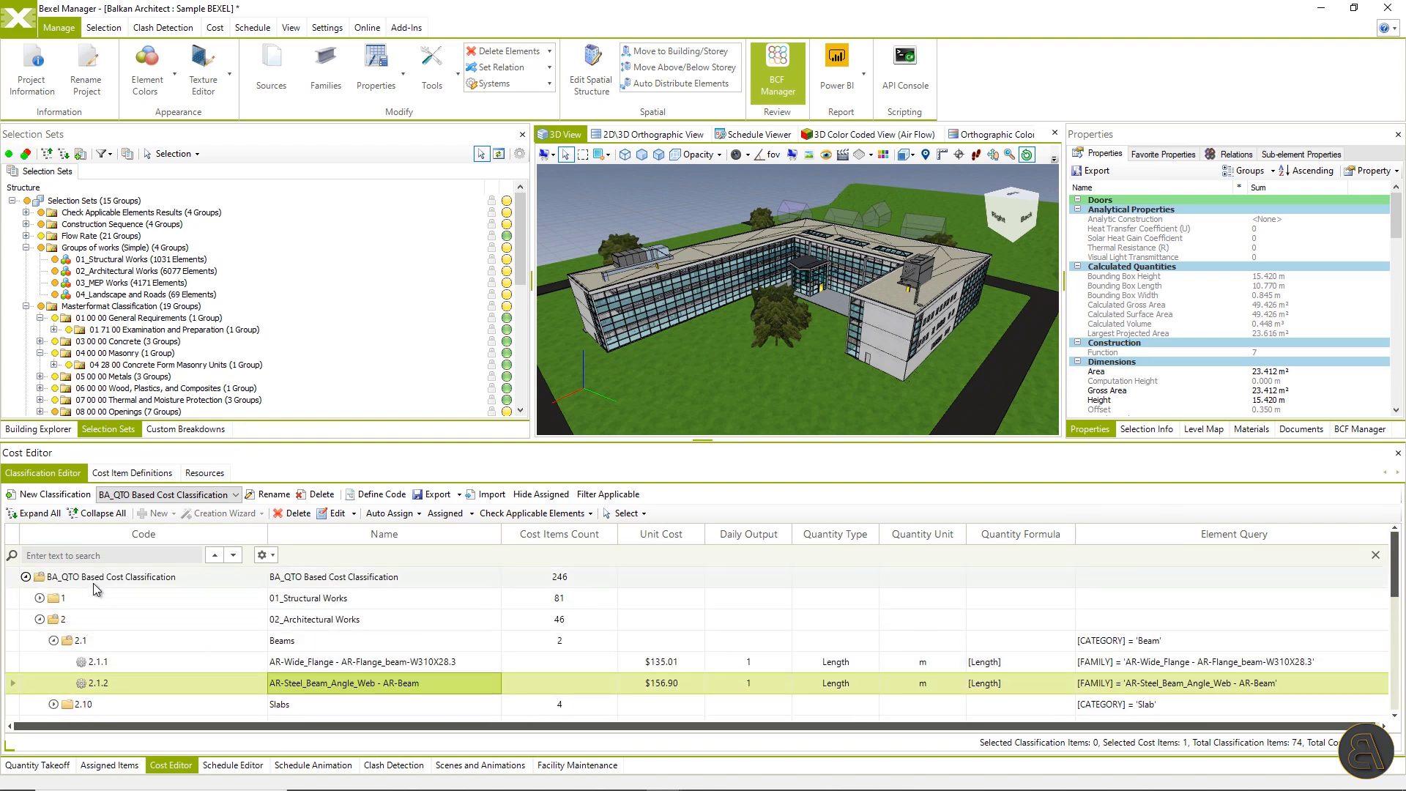
{"action": "left_click", "coordinate": [94, 583]}
{"action": "left_click", "coordinate": [626, 512]}
{"action": "left_click", "coordinate": [707, 586]}
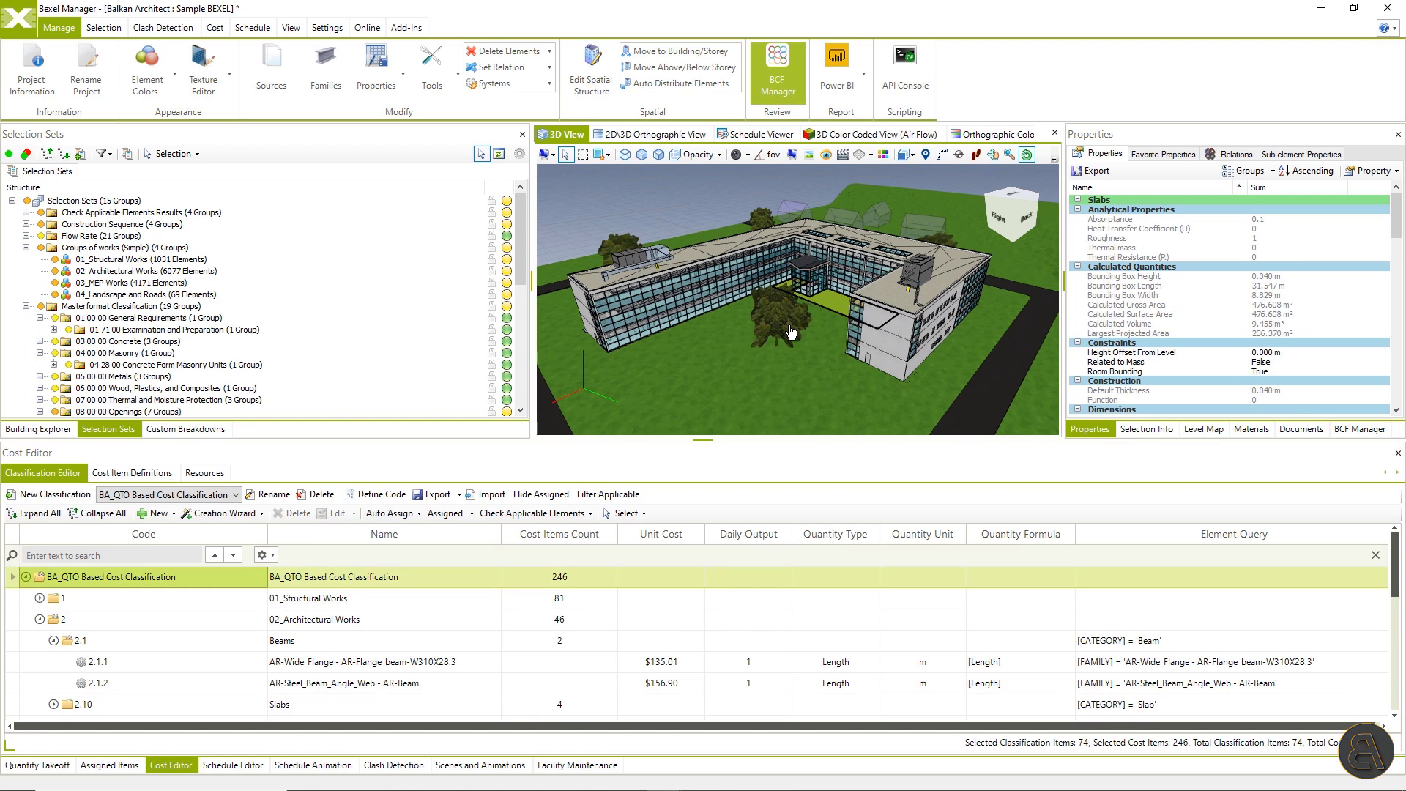
Auto-assign the cost items to a new cost version and view the Assigned Items list
{"action": "right_click", "coordinate": [112, 577]}
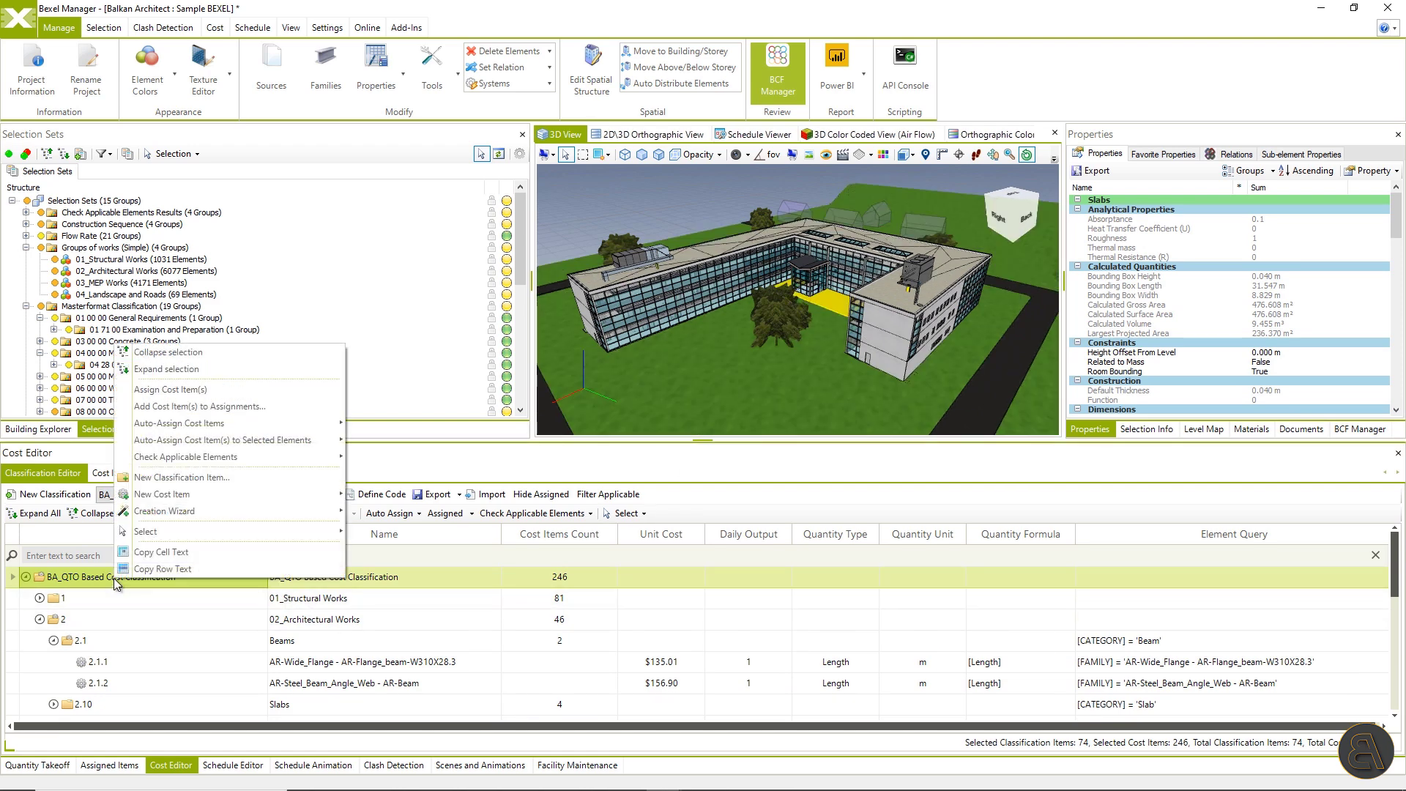
{"action": "mouse_move", "coordinate": [266, 428]}
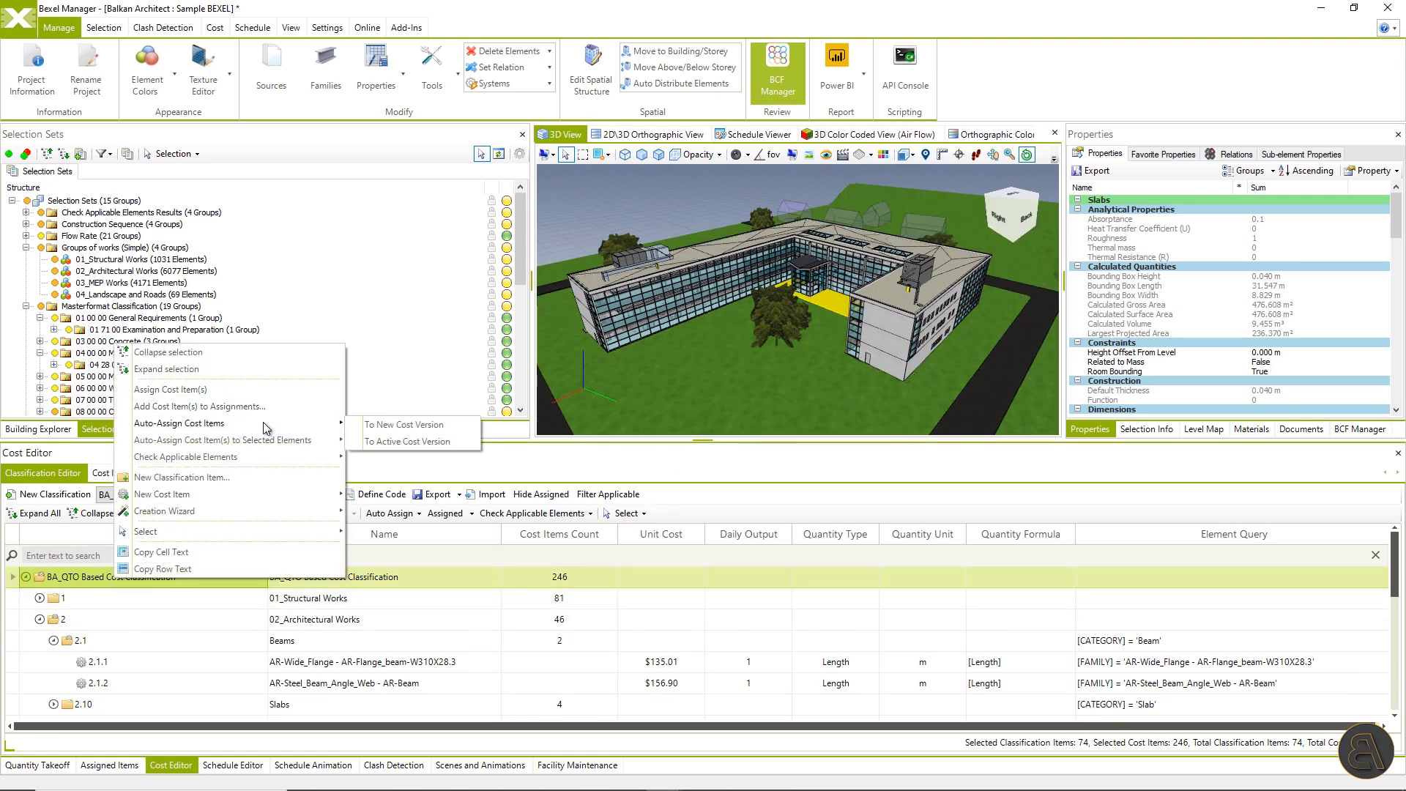
{"action": "left_click", "coordinate": [442, 426]}
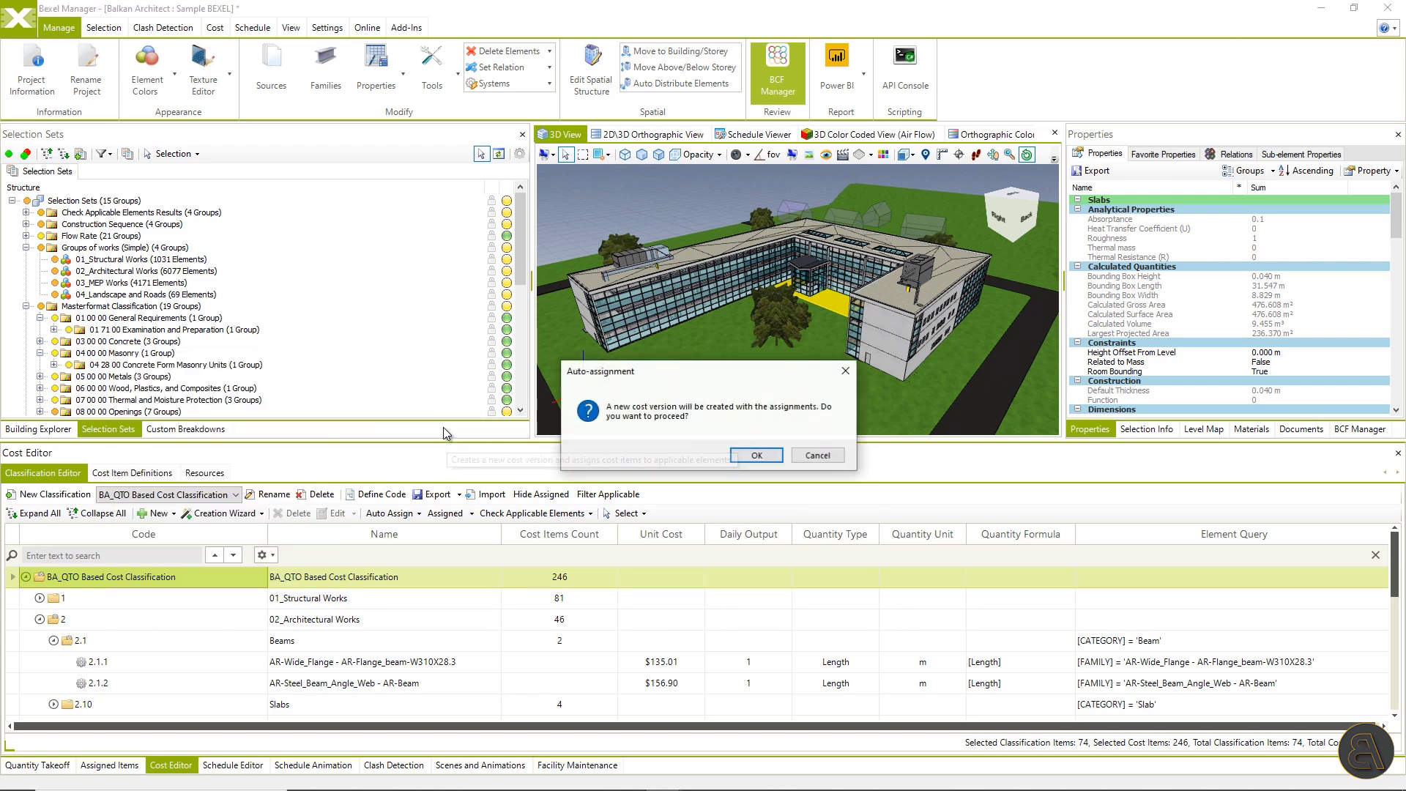
{"action": "left_click", "coordinate": [758, 456]}
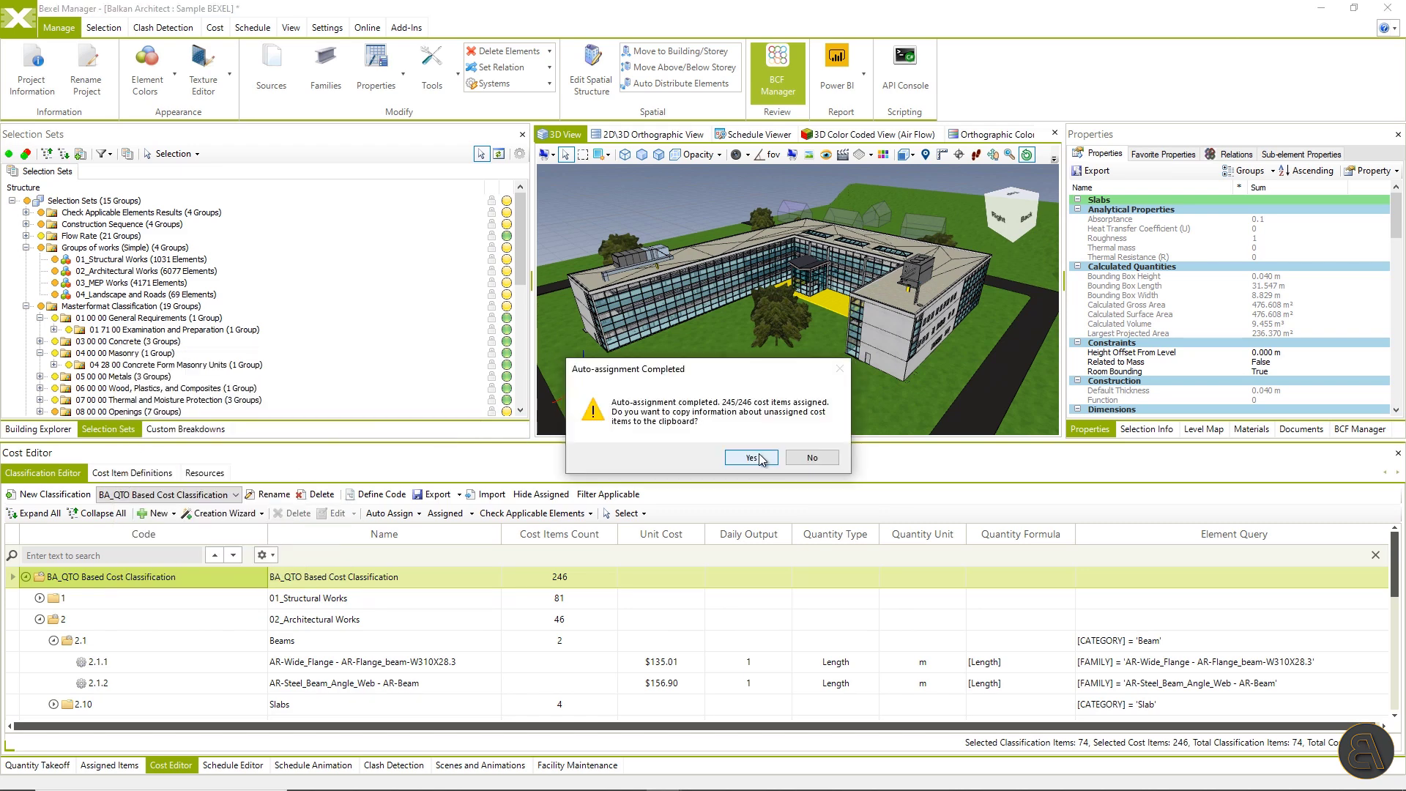
{"action": "left_click", "coordinate": [751, 458]}
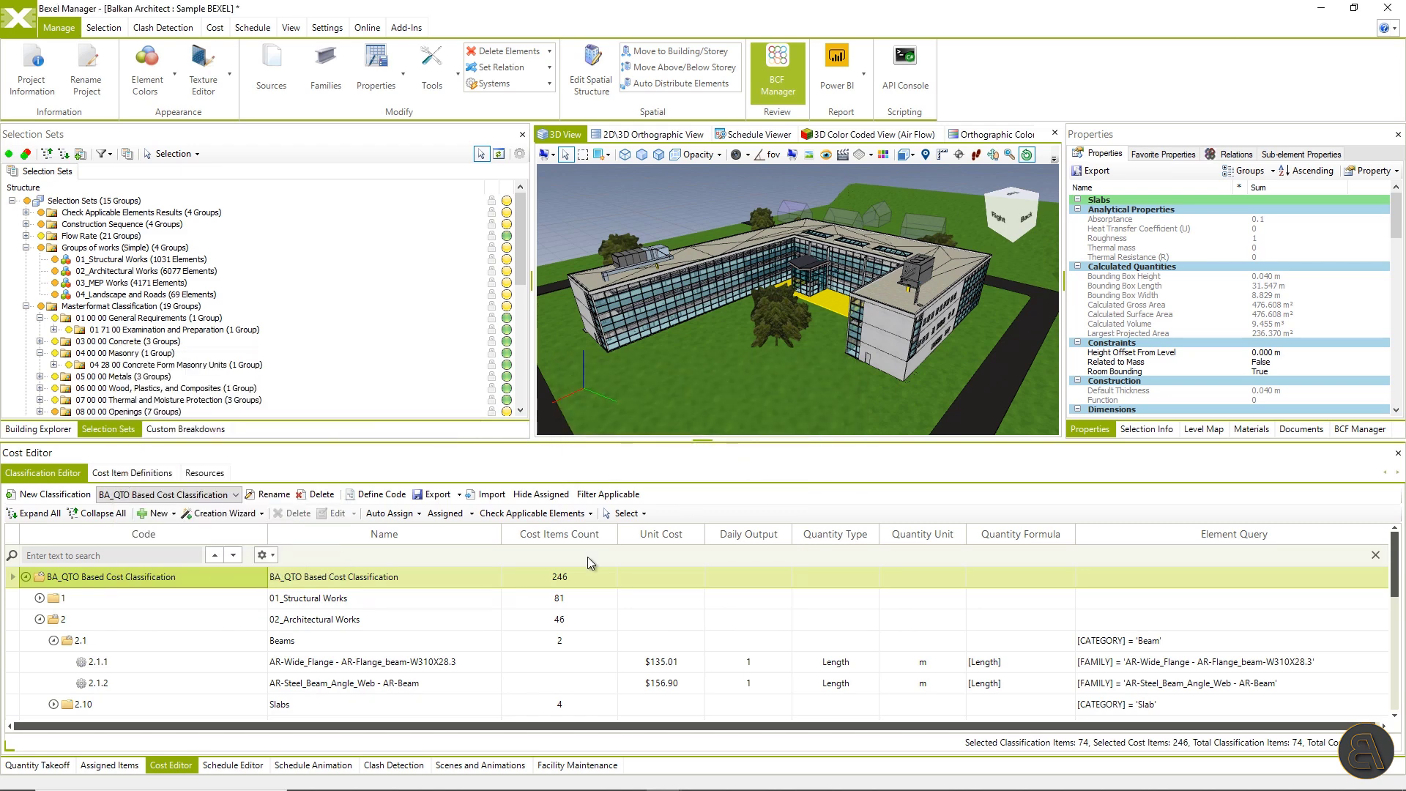
{"action": "left_click", "coordinate": [110, 765]}
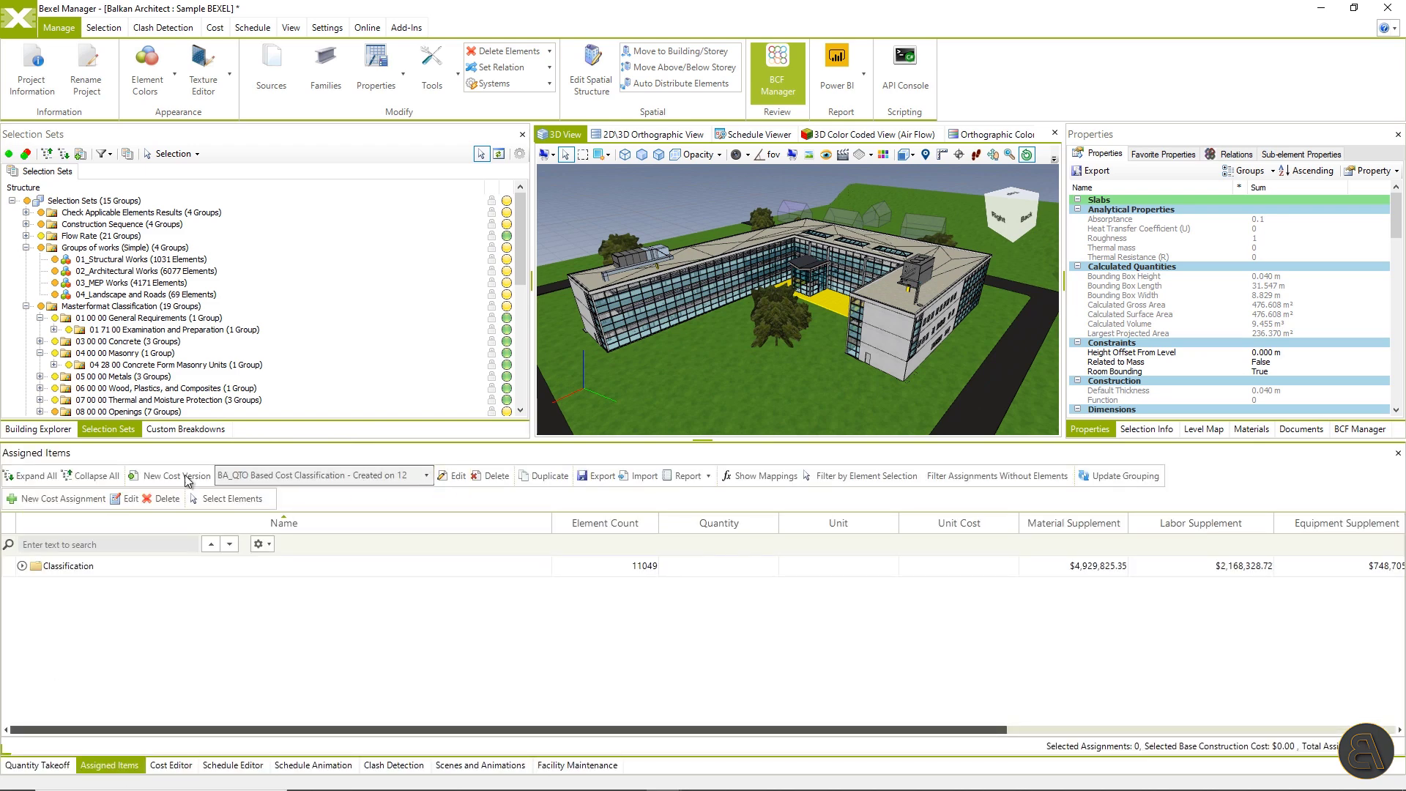
Expand the assigned Classification tree down through BA_QTO to 01_Structural Works
{"action": "left_click", "coordinate": [33, 567]}
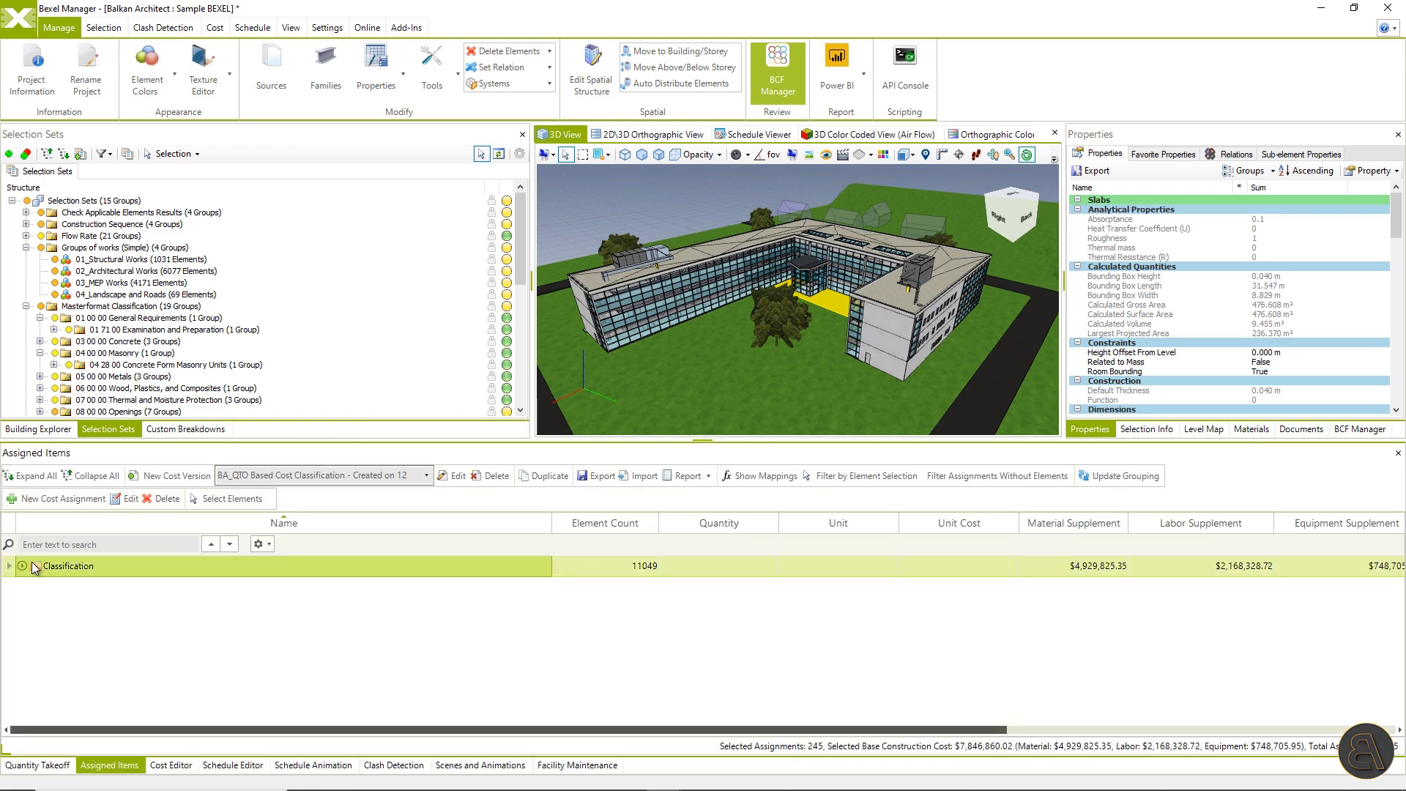
{"action": "left_click", "coordinate": [25, 565]}
{"action": "left_click", "coordinate": [36, 587]}
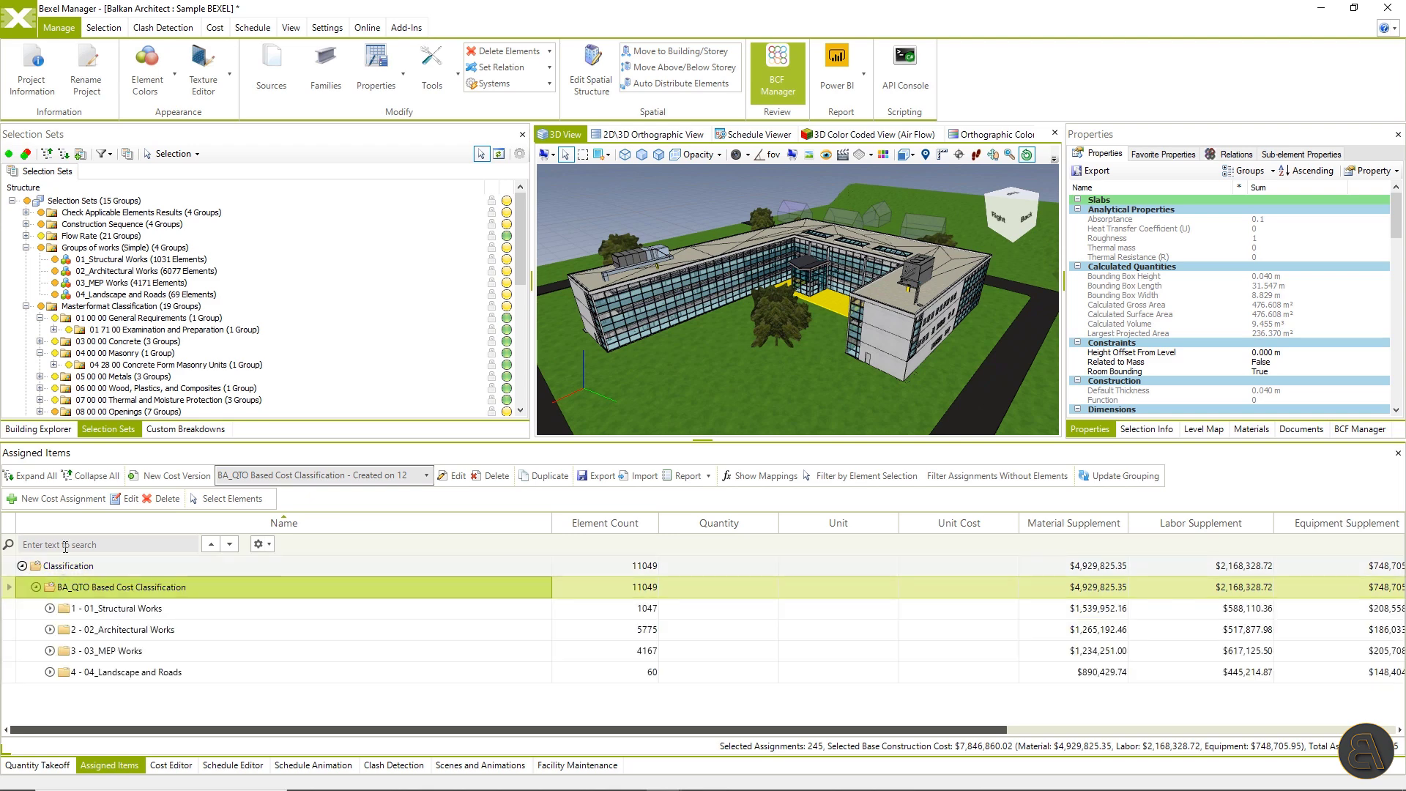
{"action": "left_click", "coordinate": [30, 476]}
{"action": "mouse_move", "coordinate": [218, 730]}
{"action": "left_mouse_down"}
{"action": "mouse_move", "coordinate": [458, 761]}
{"action": "mouse_move", "coordinate": [218, 732]}
{"action": "left_mouse_up"}
Select the 01_Structural Works elements and isolate them in the 3D view
{"action": "right_click", "coordinate": [168, 609]}
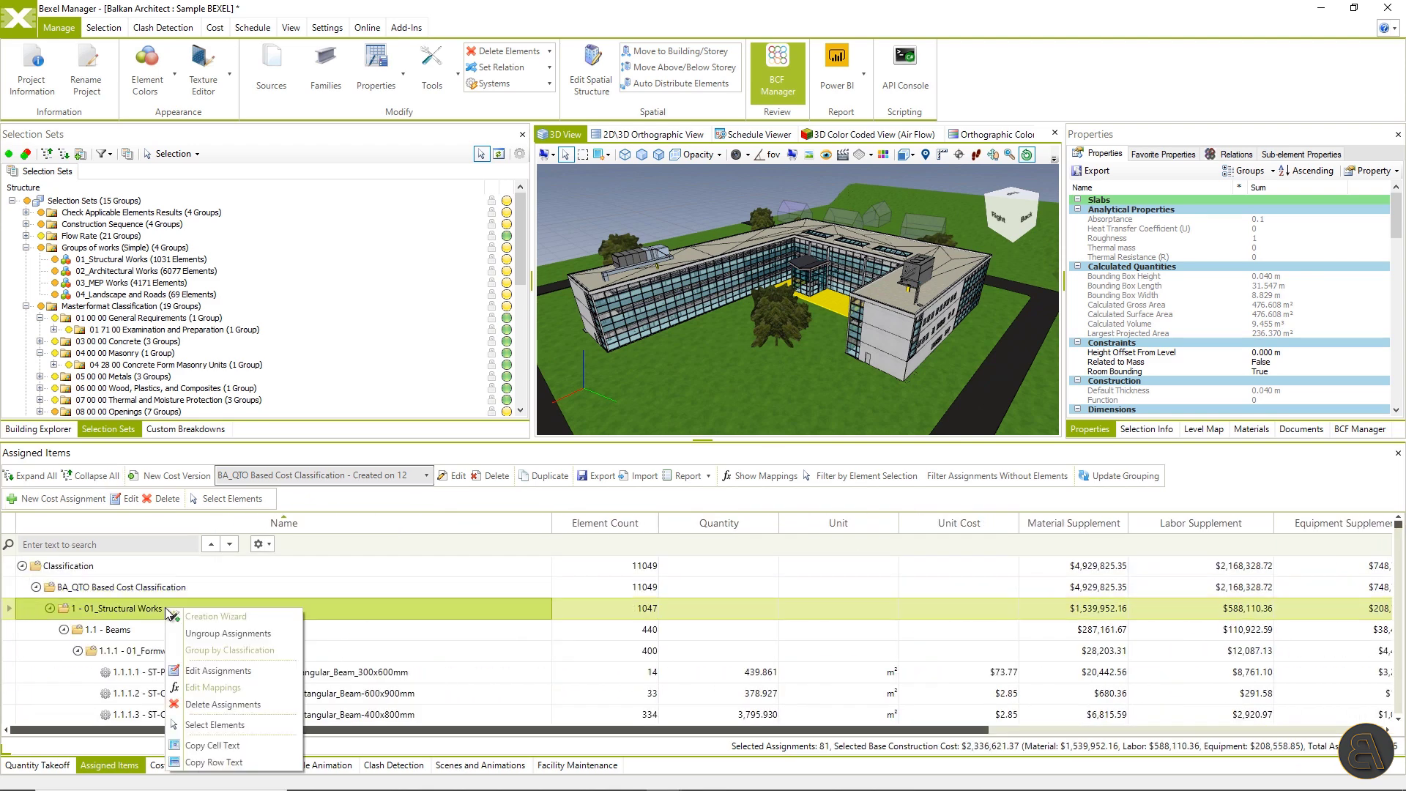
{"action": "left_click", "coordinate": [269, 725]}
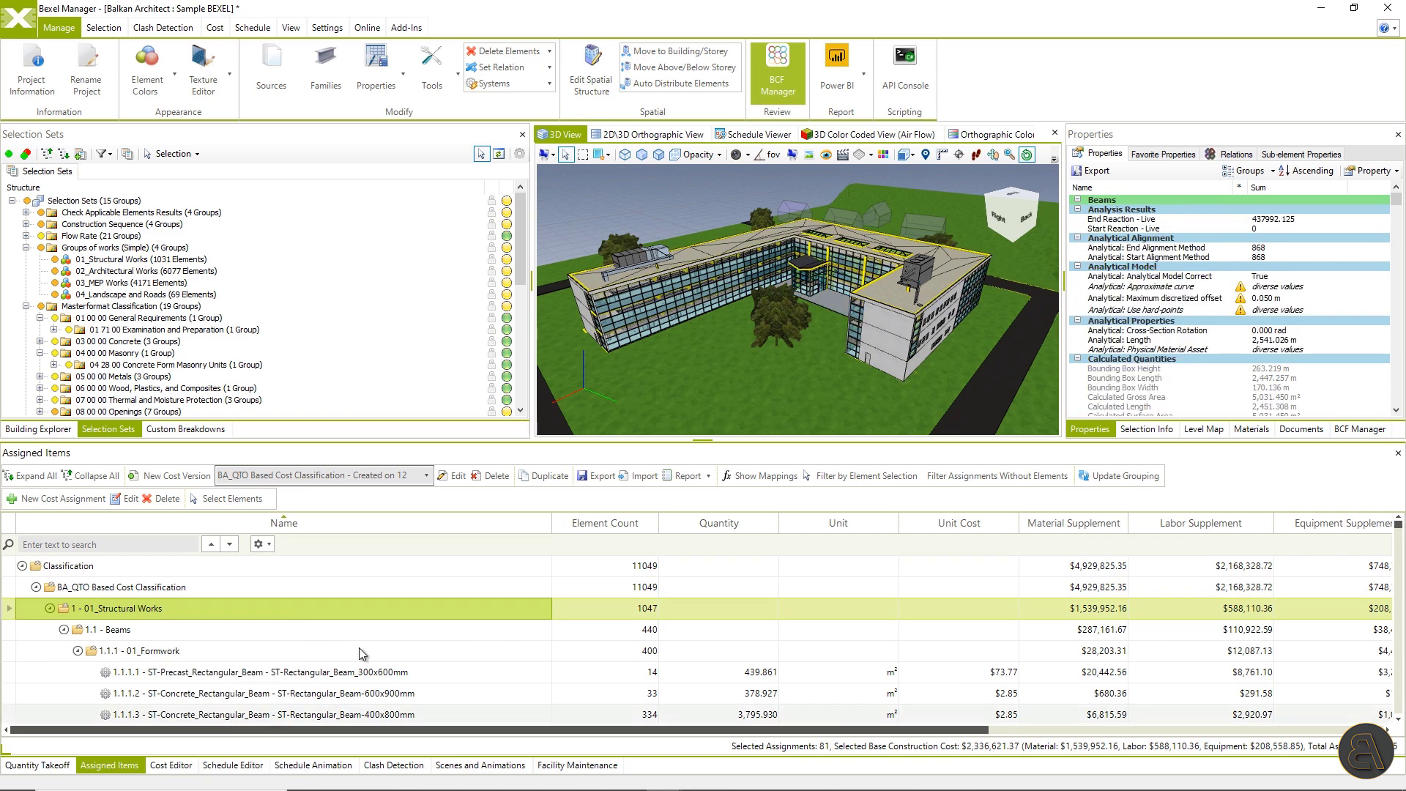
{"action": "right_click", "coordinate": [681, 202]}
{"action": "mouse_move", "coordinate": [788, 300]}
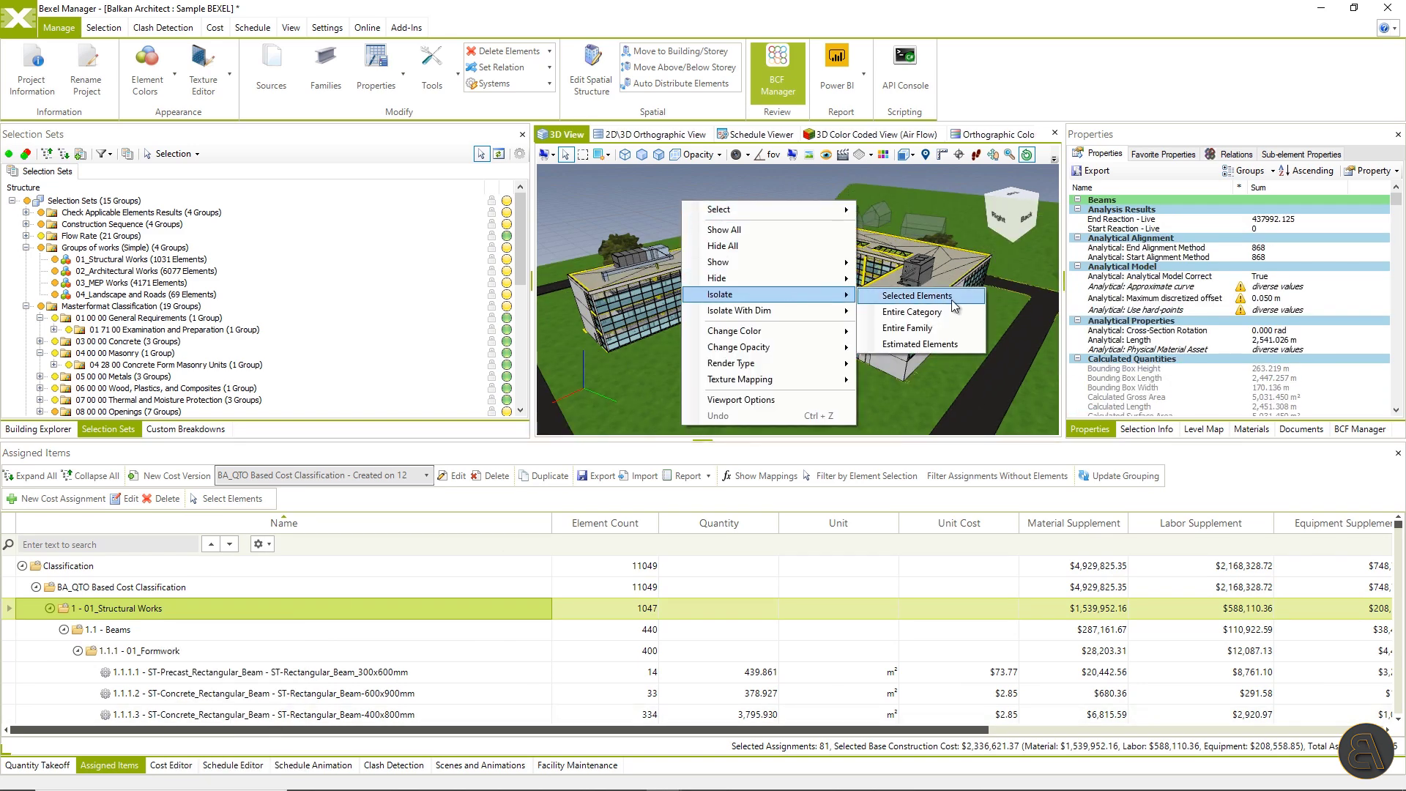
{"action": "left_click", "coordinate": [950, 296]}
{"action": "left_click", "coordinate": [789, 369]}
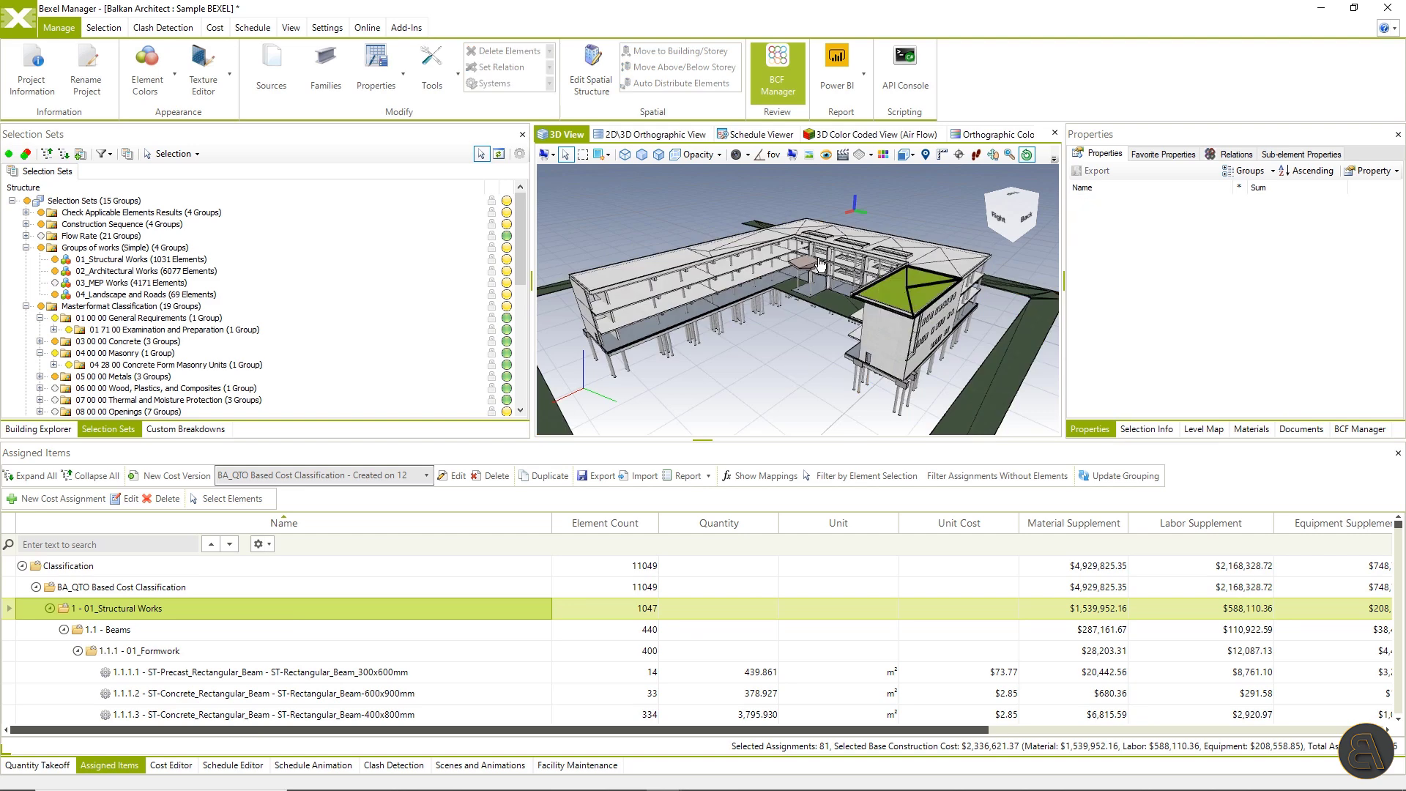
Filter assignments by the 03_MEP Works selection, then show all 11049 elements again
{"action": "left_click", "coordinate": [131, 282]}
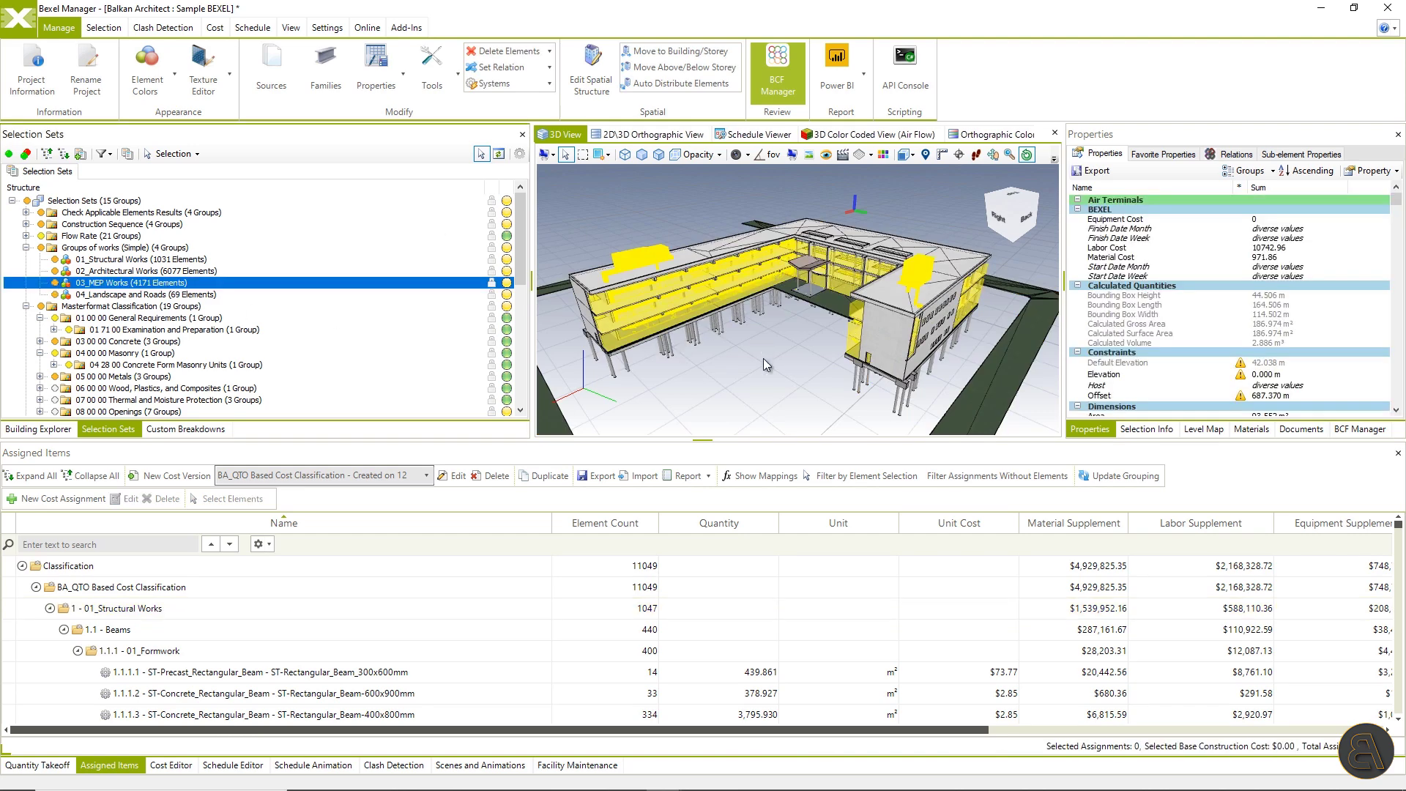
{"action": "left_click", "coordinate": [851, 477]}
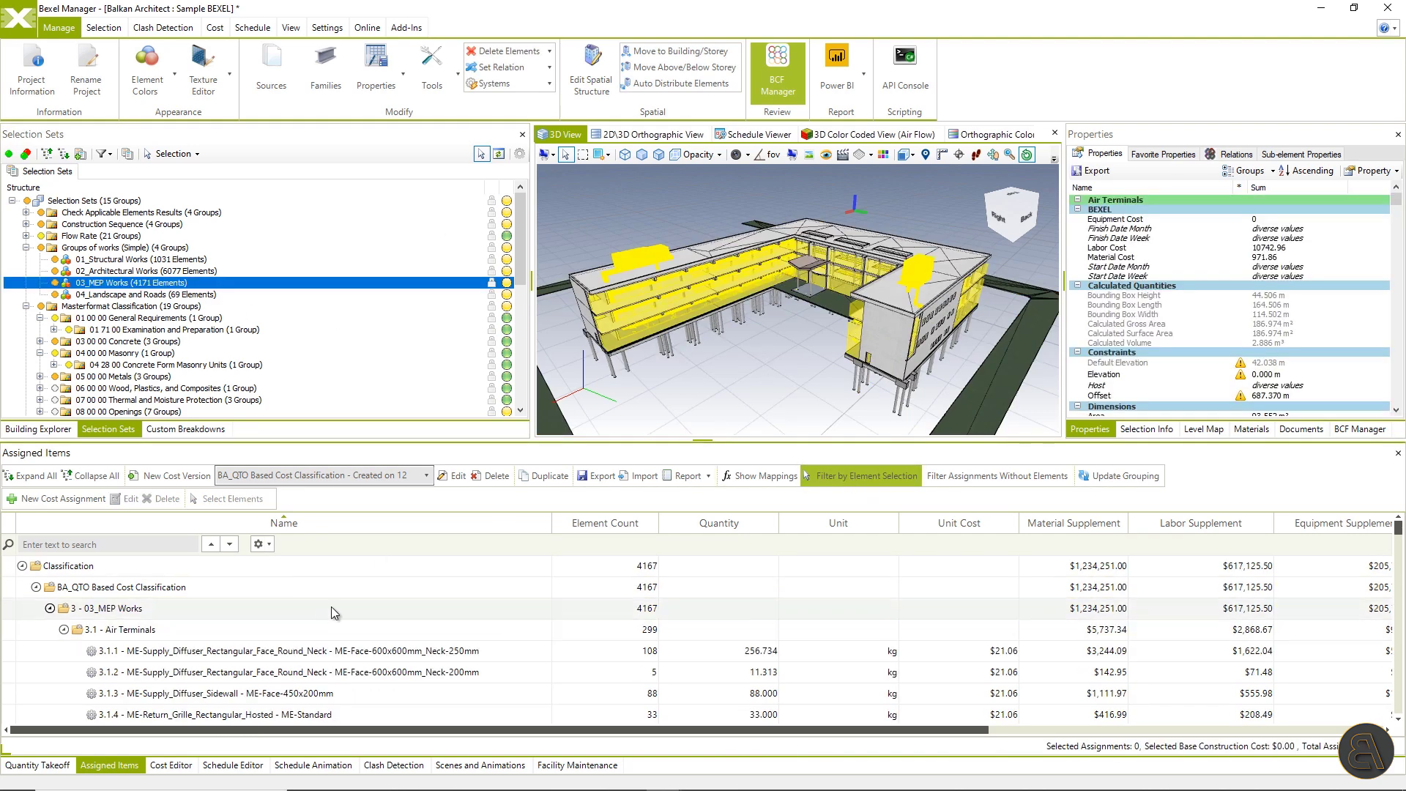
{"action": "scroll", "coordinate": [358, 604], "scroll_direction": "down", "scroll_amount": 10}
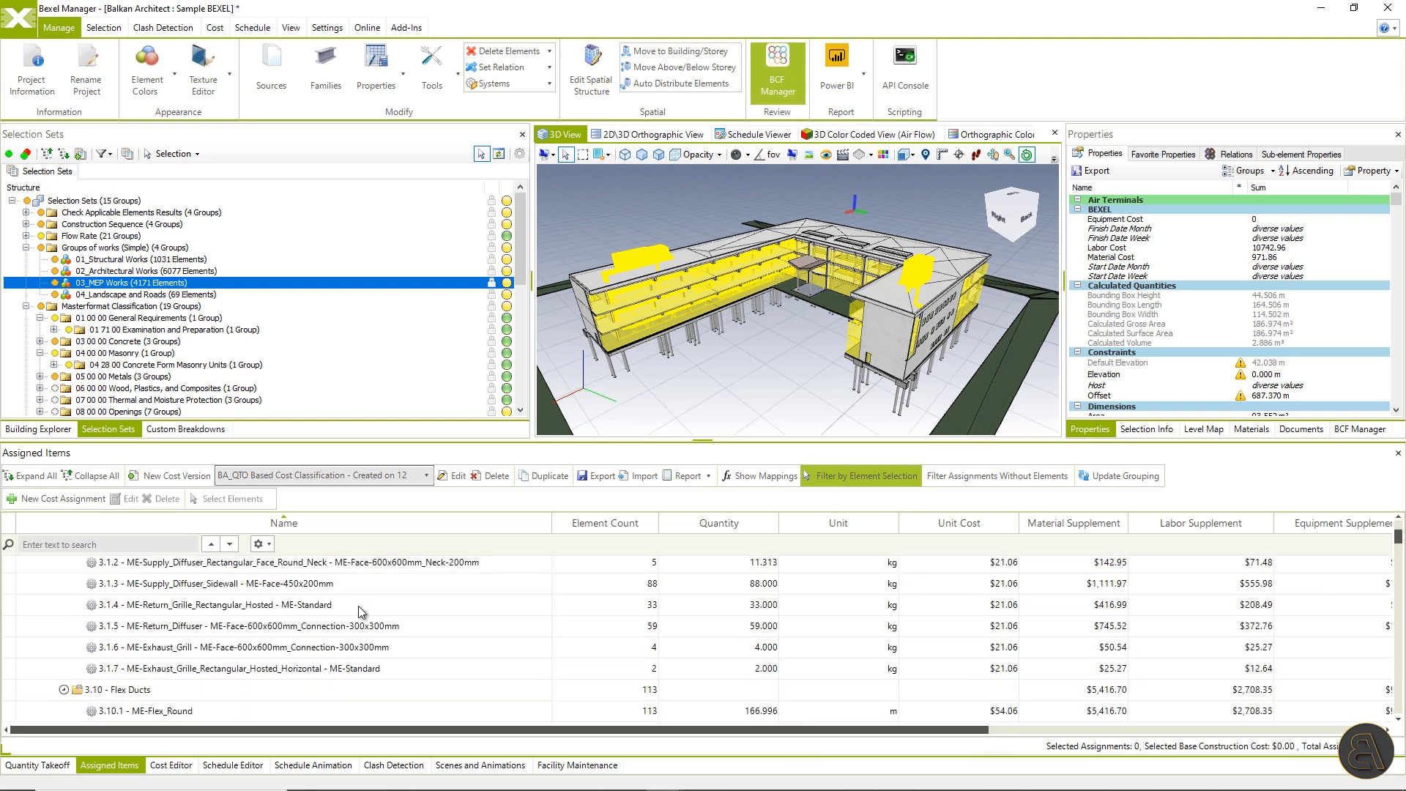
{"action": "scroll", "coordinate": [358, 604], "scroll_direction": "up", "scroll_amount": 10}
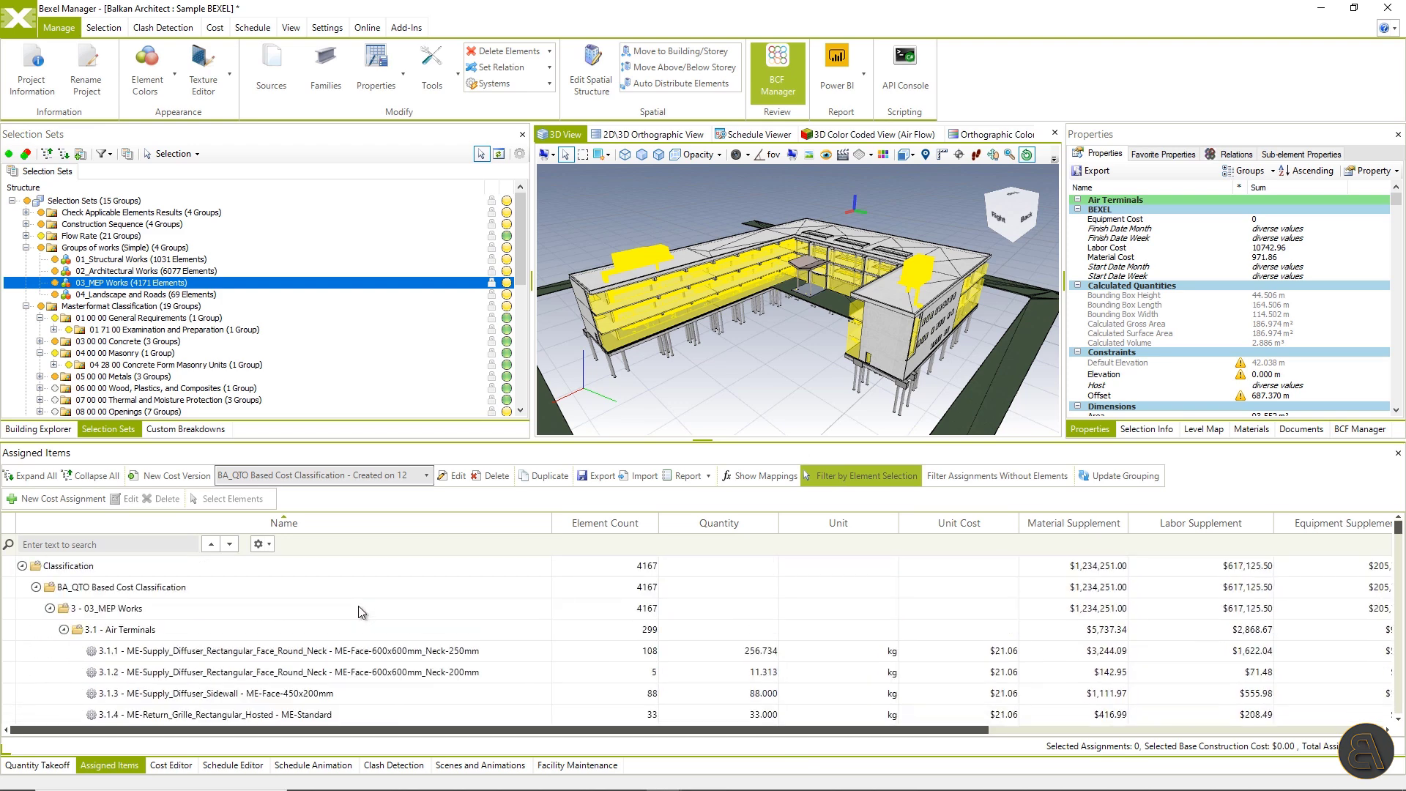
{"action": "right_click", "coordinate": [744, 361]}
{"action": "left_click", "coordinate": [786, 387]}
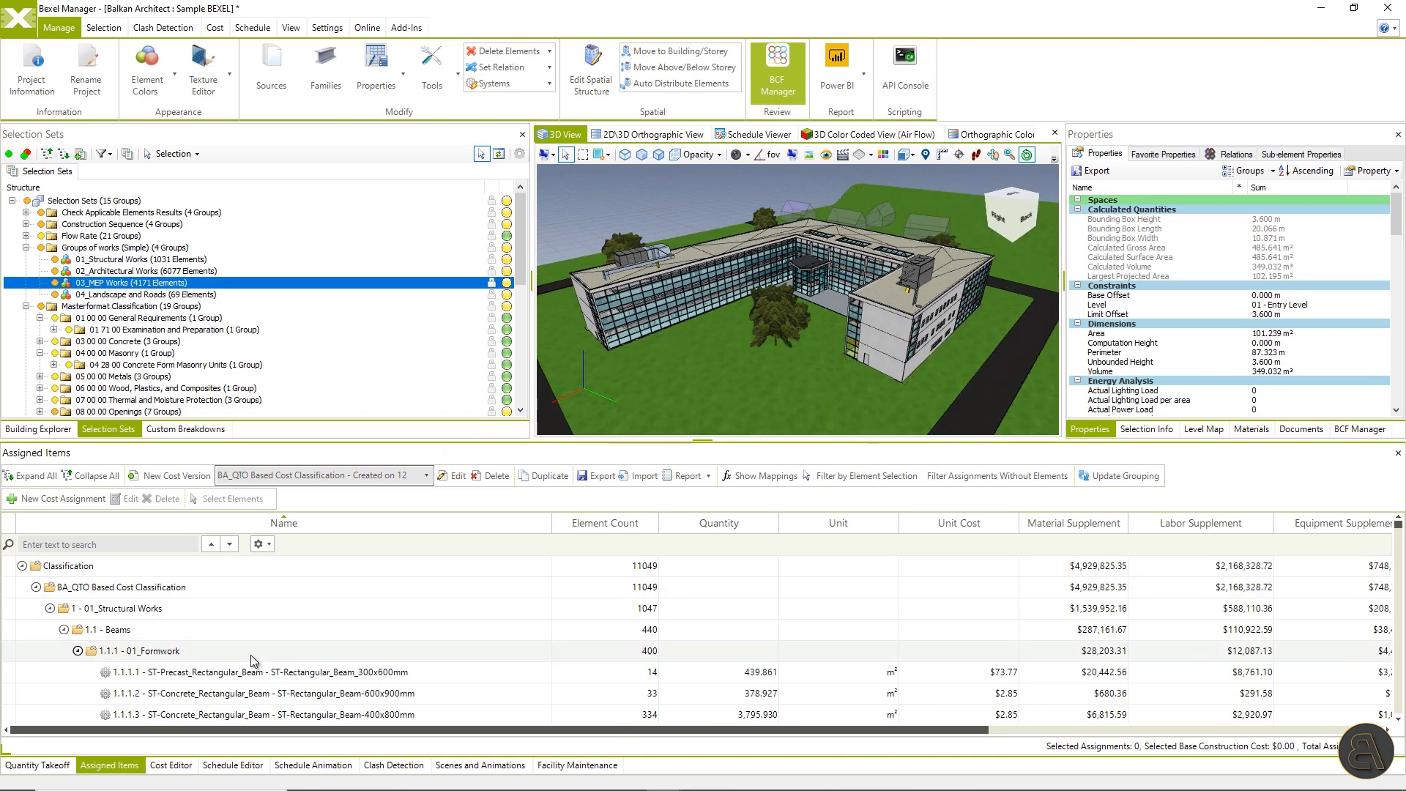
Send the cost data from Bexel Manager to the Power BI report
{"action": "left_click", "coordinate": [852, 55]}
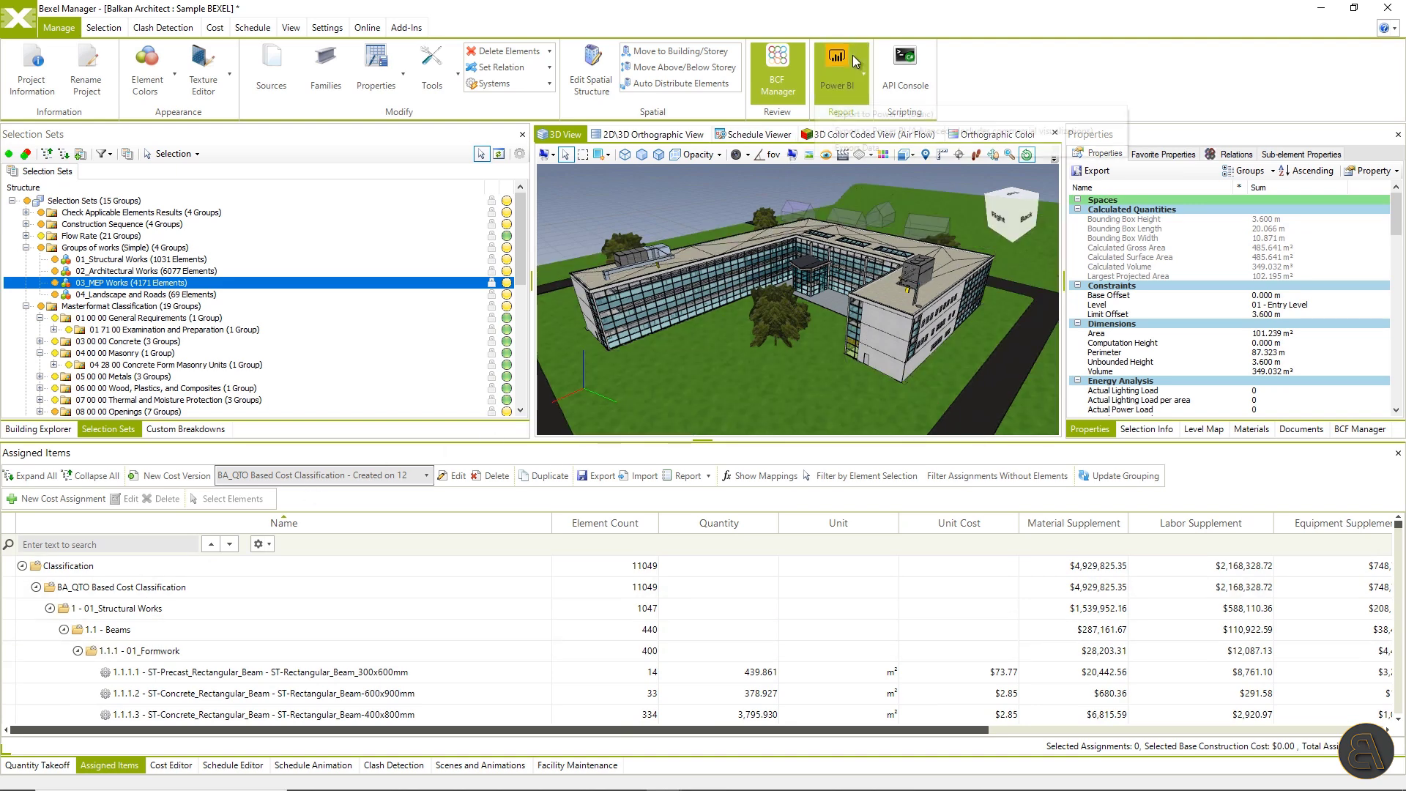
{"action": "left_click", "coordinate": [856, 114]}
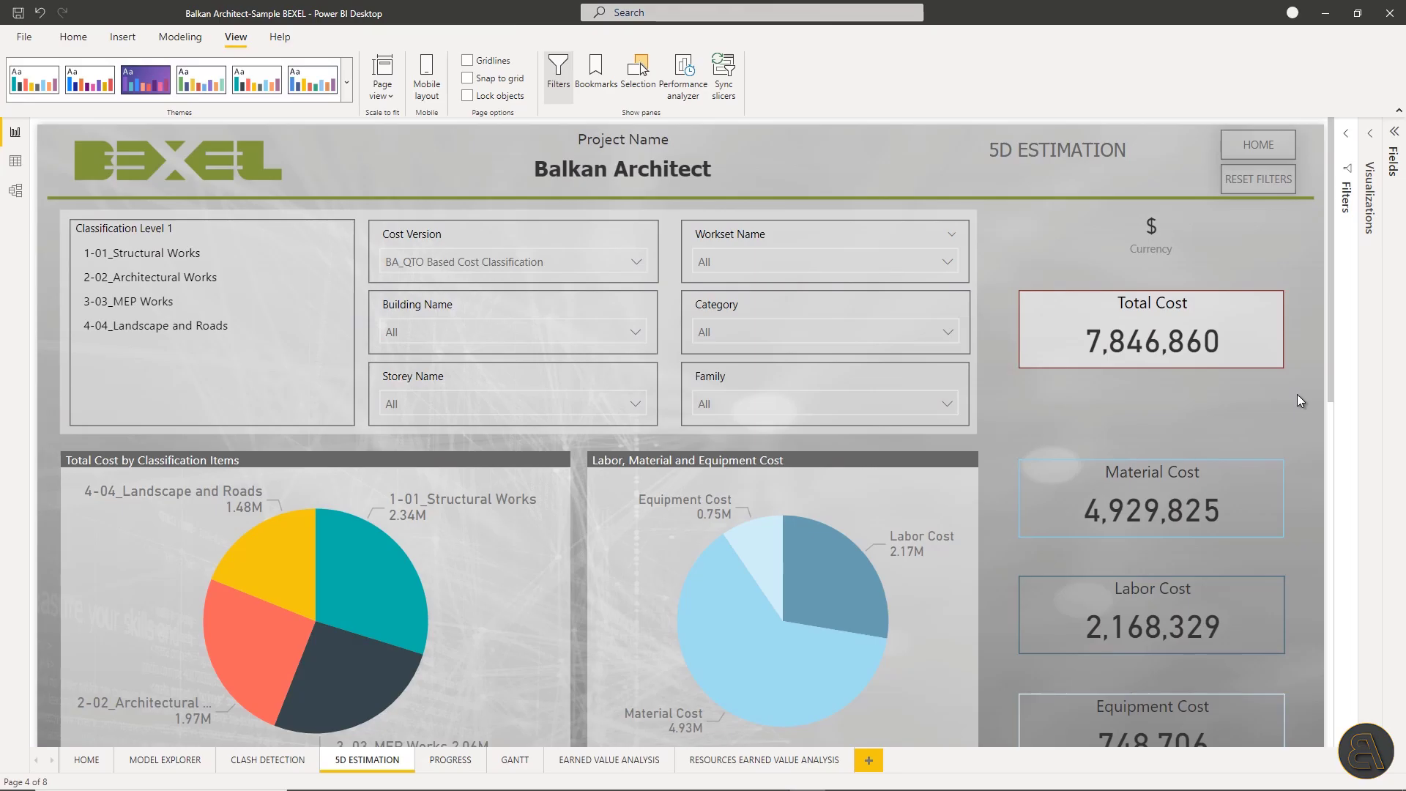
{"action": "scroll", "coordinate": [1297, 394], "scroll_direction": "down", "scroll_amount": 5}
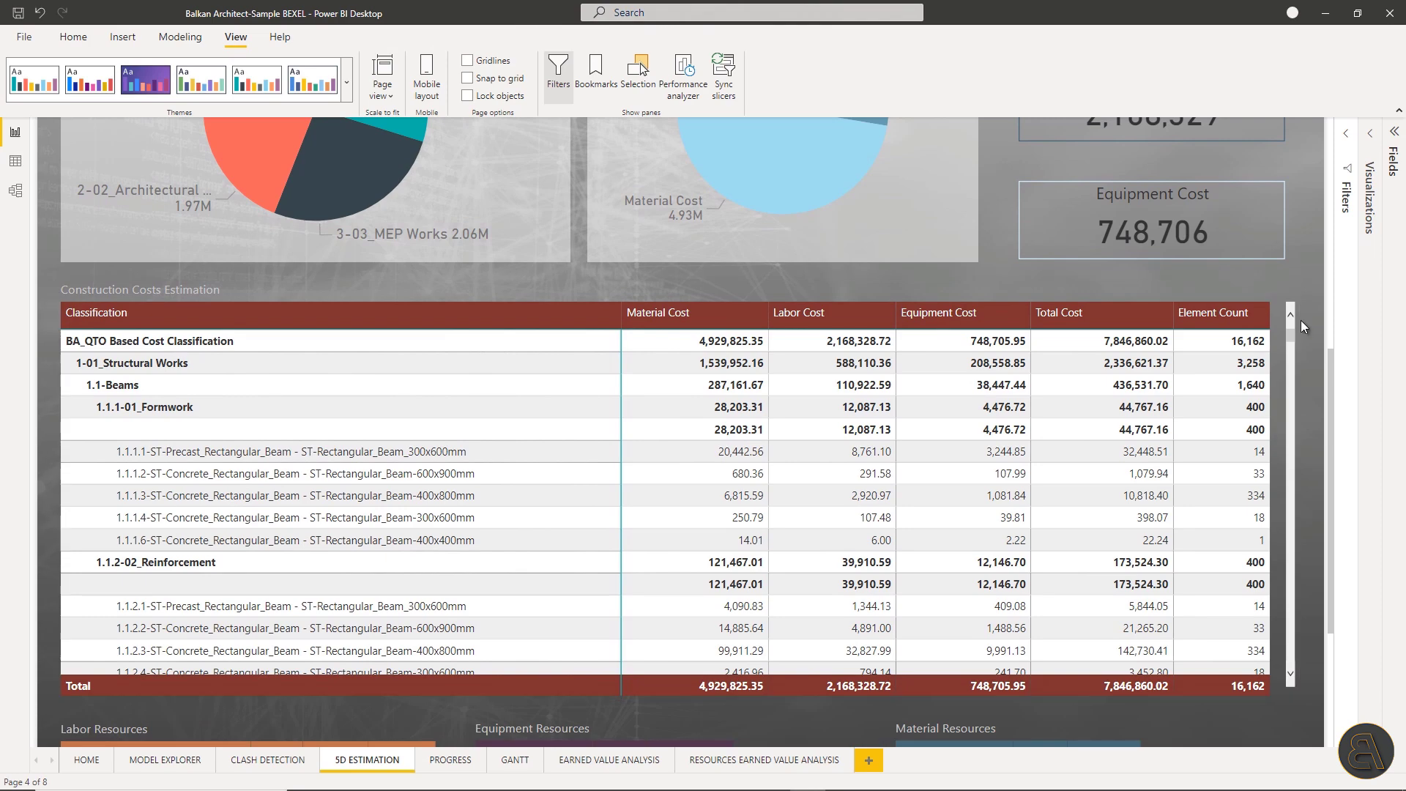
{"action": "mouse_move", "coordinate": [1290, 331]}
{"action": "left_mouse_down"}
{"action": "mouse_move", "coordinate": [1294, 369]}
{"action": "mouse_move", "coordinate": [1307, 322]}
{"action": "left_mouse_up"}
{"action": "scroll", "coordinate": [1311, 318], "scroll_direction": "up", "scroll_amount": 5}
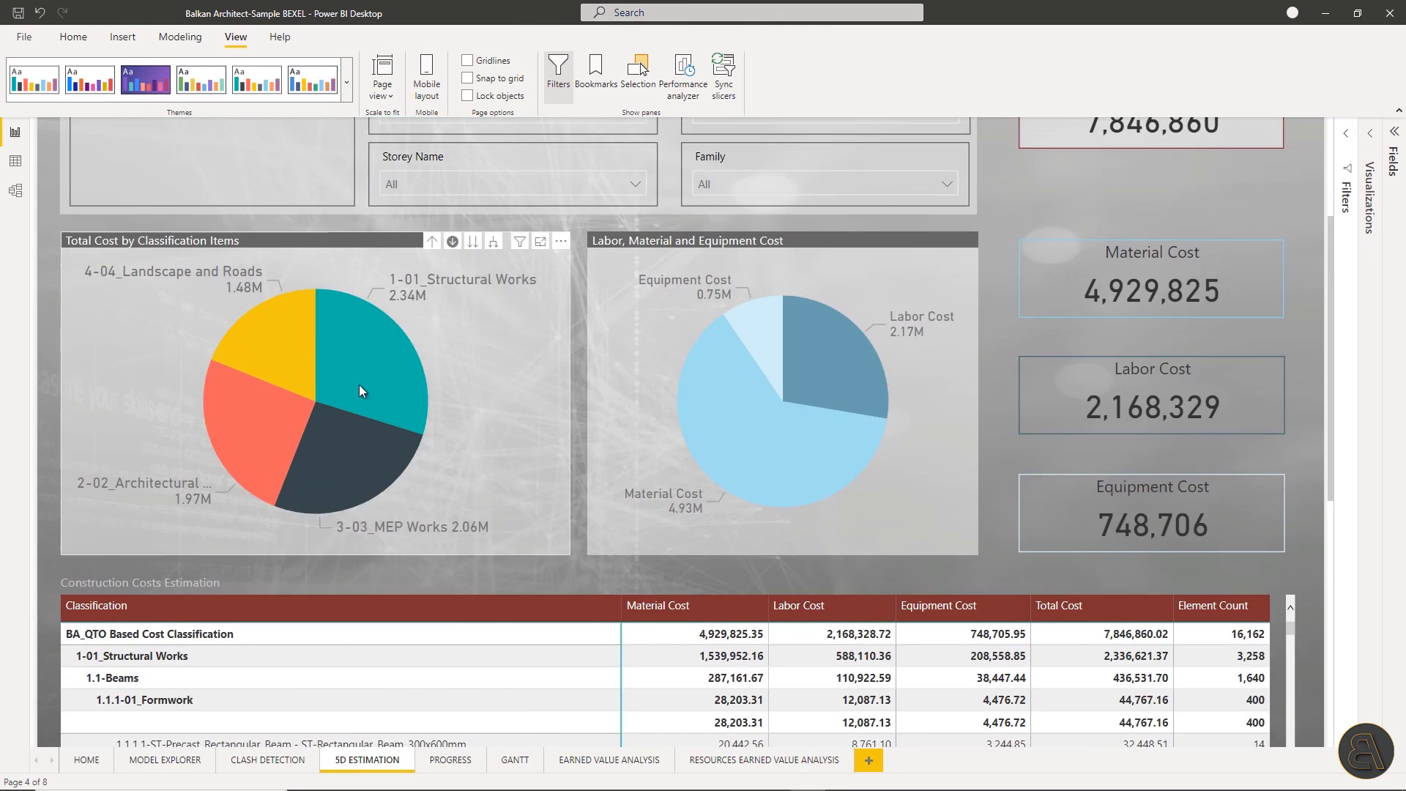
Drill the cost pie into 1-01_Structural Works, then back up and into 3-03_MEP Works
{"action": "left_click", "coordinate": [367, 375]}
{"action": "left_click", "coordinate": [366, 375]}
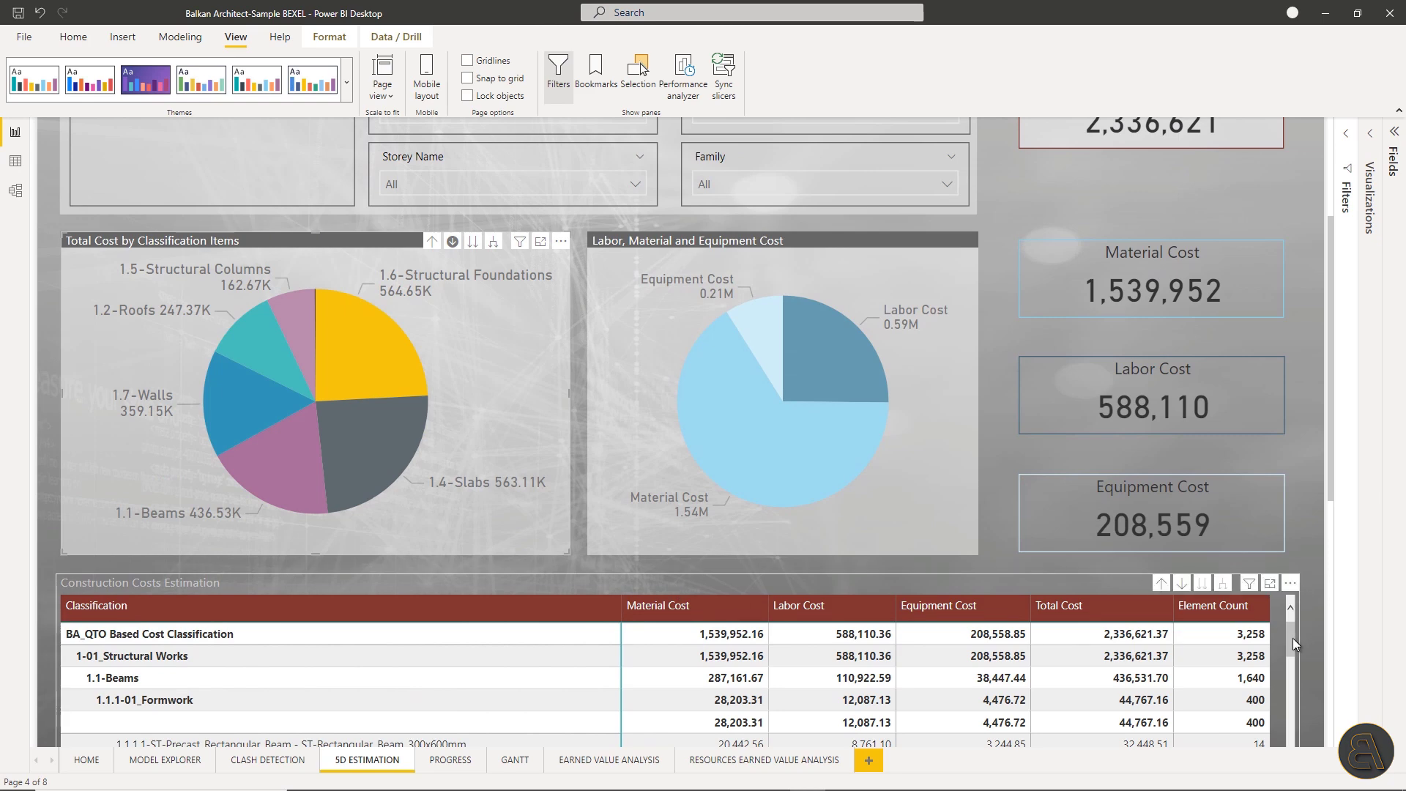
{"action": "mouse_move", "coordinate": [1293, 640]}
{"action": "left_mouse_down"}
{"action": "mouse_move", "coordinate": [1292, 677]}
{"action": "mouse_move", "coordinate": [1293, 660]}
{"action": "left_mouse_up"}
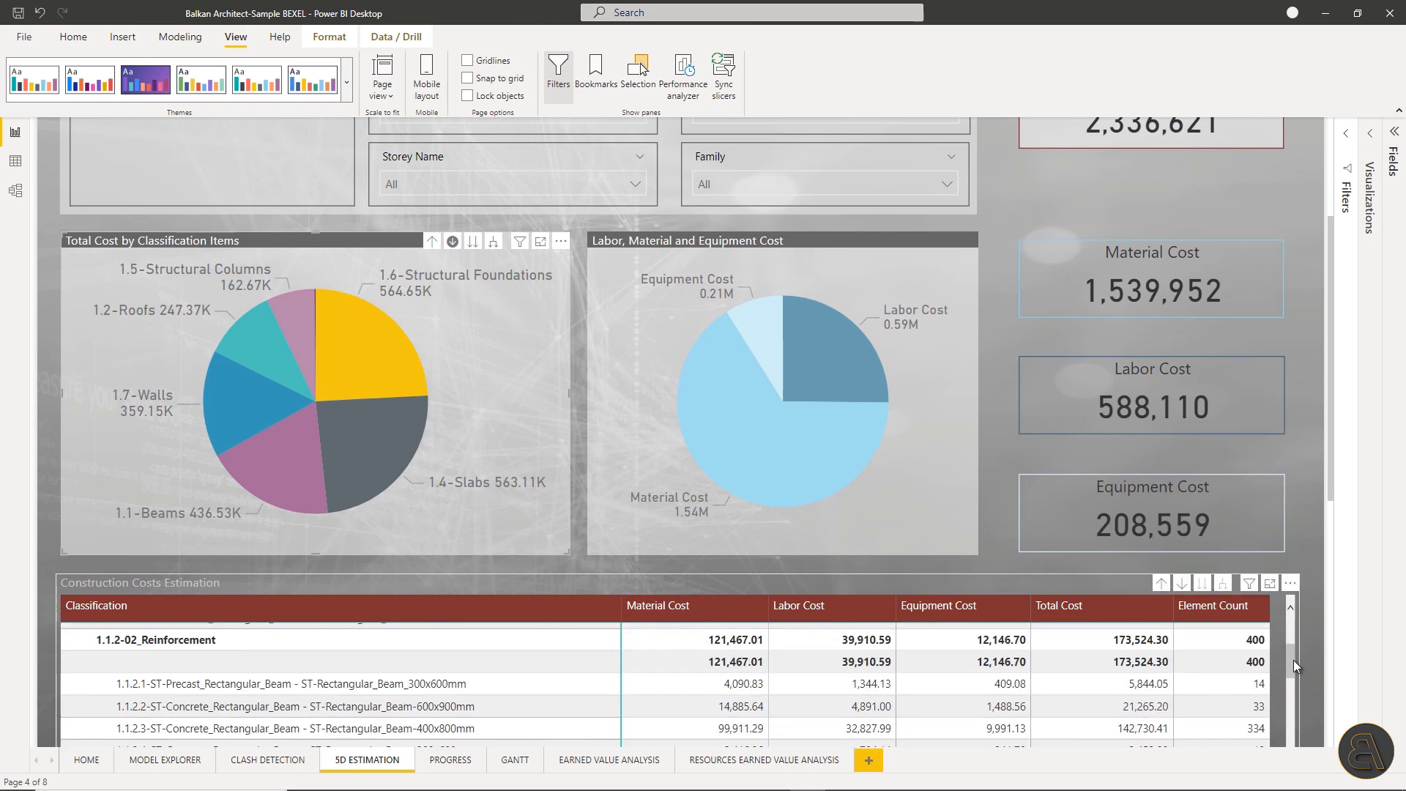
{"action": "left_click", "coordinate": [431, 240]}
{"action": "left_click", "coordinate": [344, 444]}
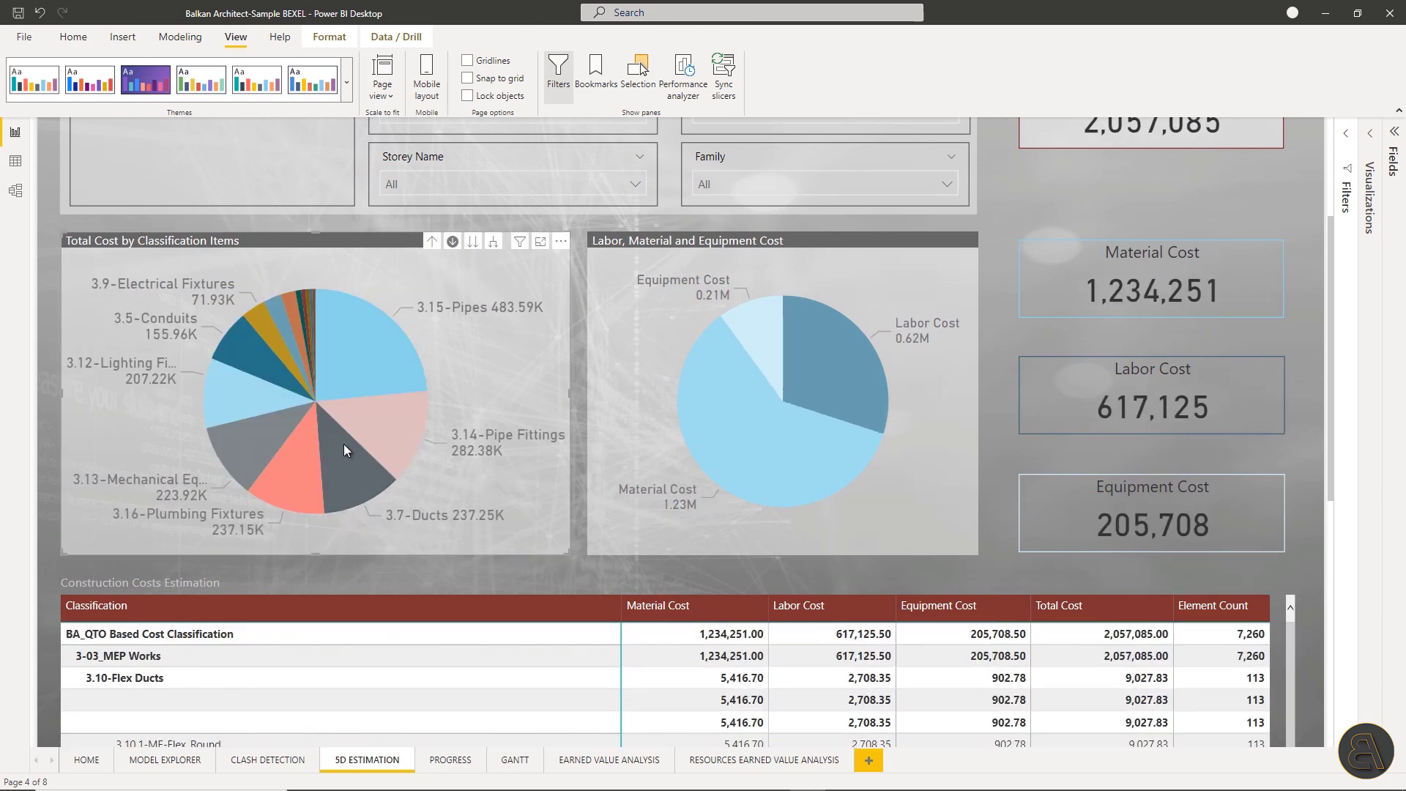
Drill into 2-02_Architectural Works, then expand all categories one level down
{"action": "scroll", "coordinate": [1193, 658], "scroll_direction": "down", "scroll_amount": 6}
{"action": "scroll", "coordinate": [1193, 658], "scroll_direction": "up", "scroll_amount": 10}
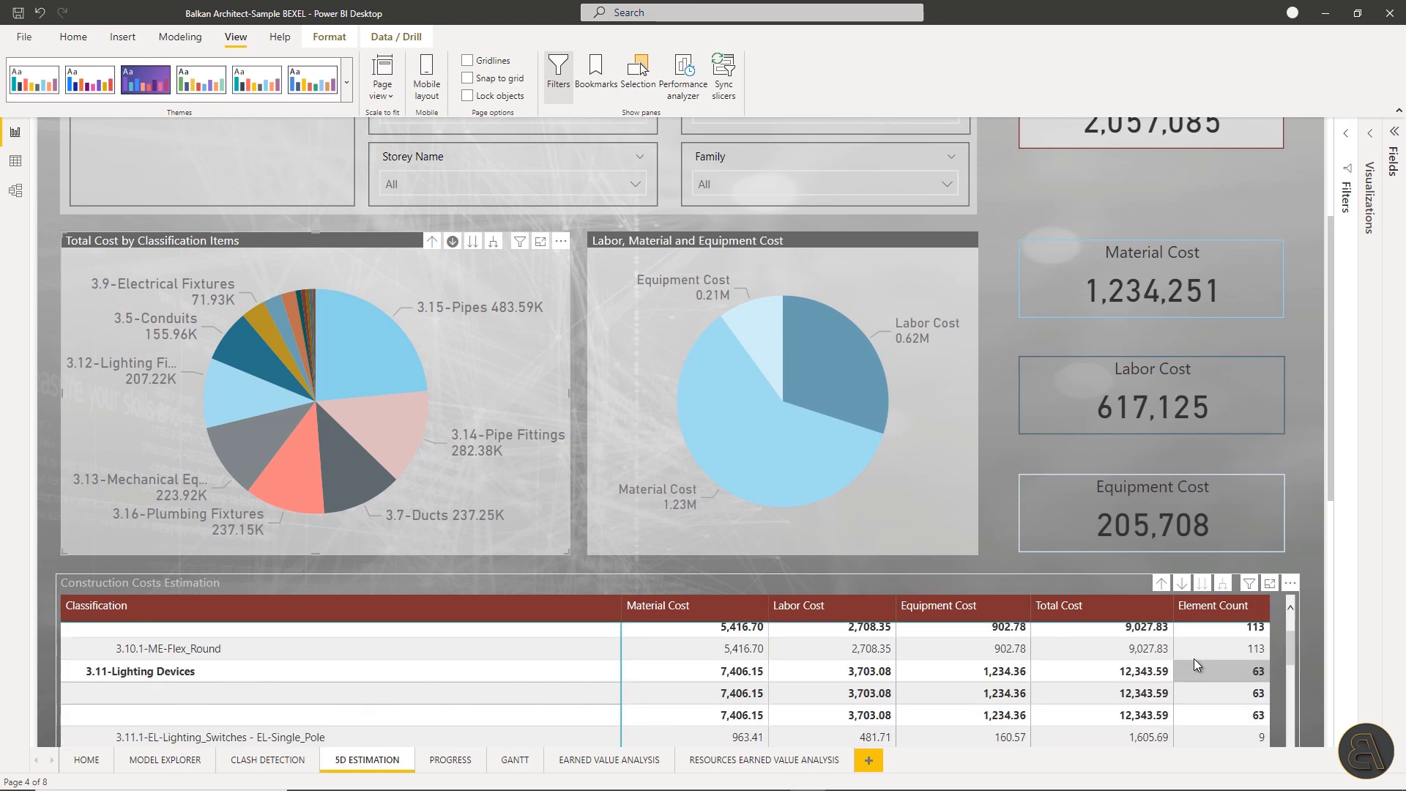
{"action": "scroll", "coordinate": [735, 641], "scroll_direction": "down", "scroll_amount": 2}
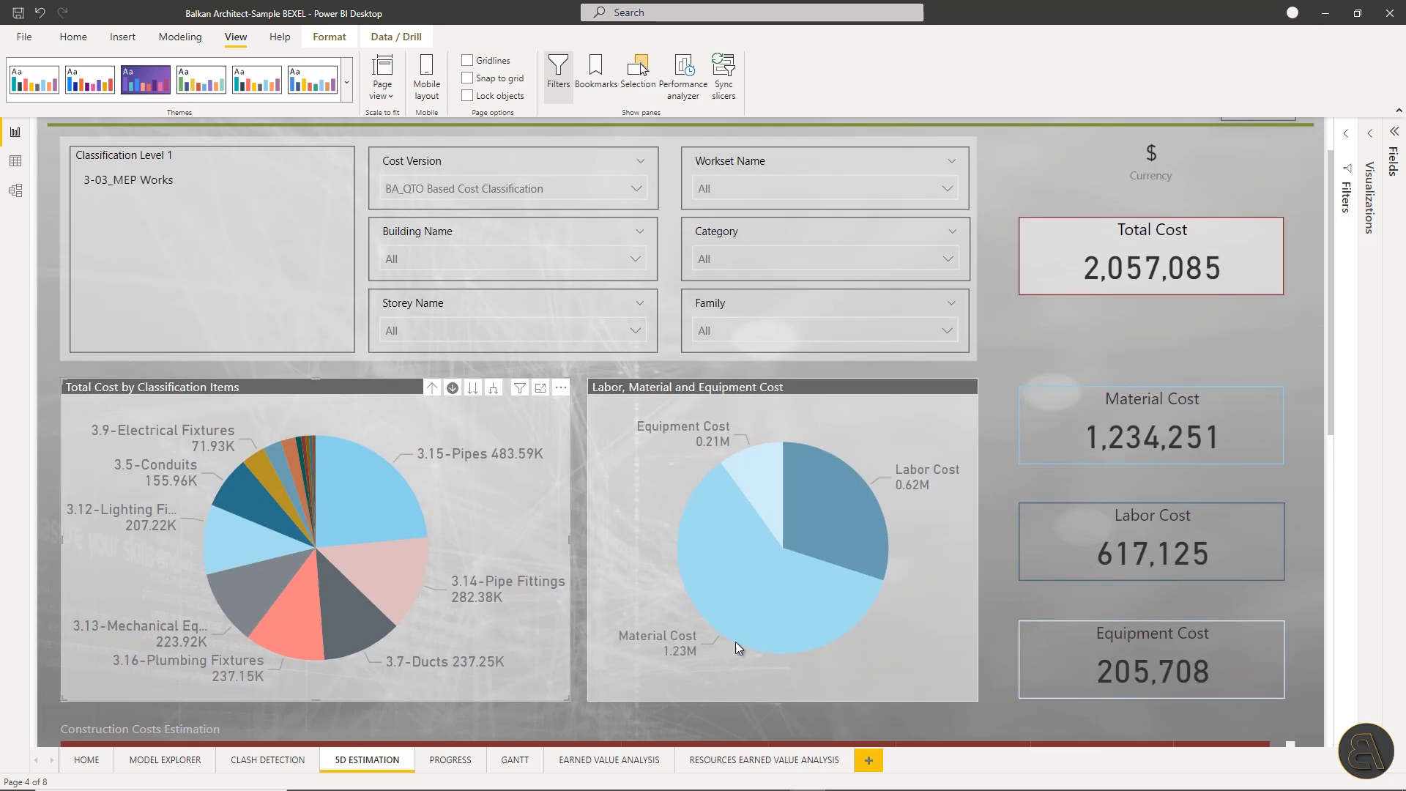
{"action": "left_click", "coordinate": [432, 389]}
{"action": "left_click", "coordinate": [260, 559]}
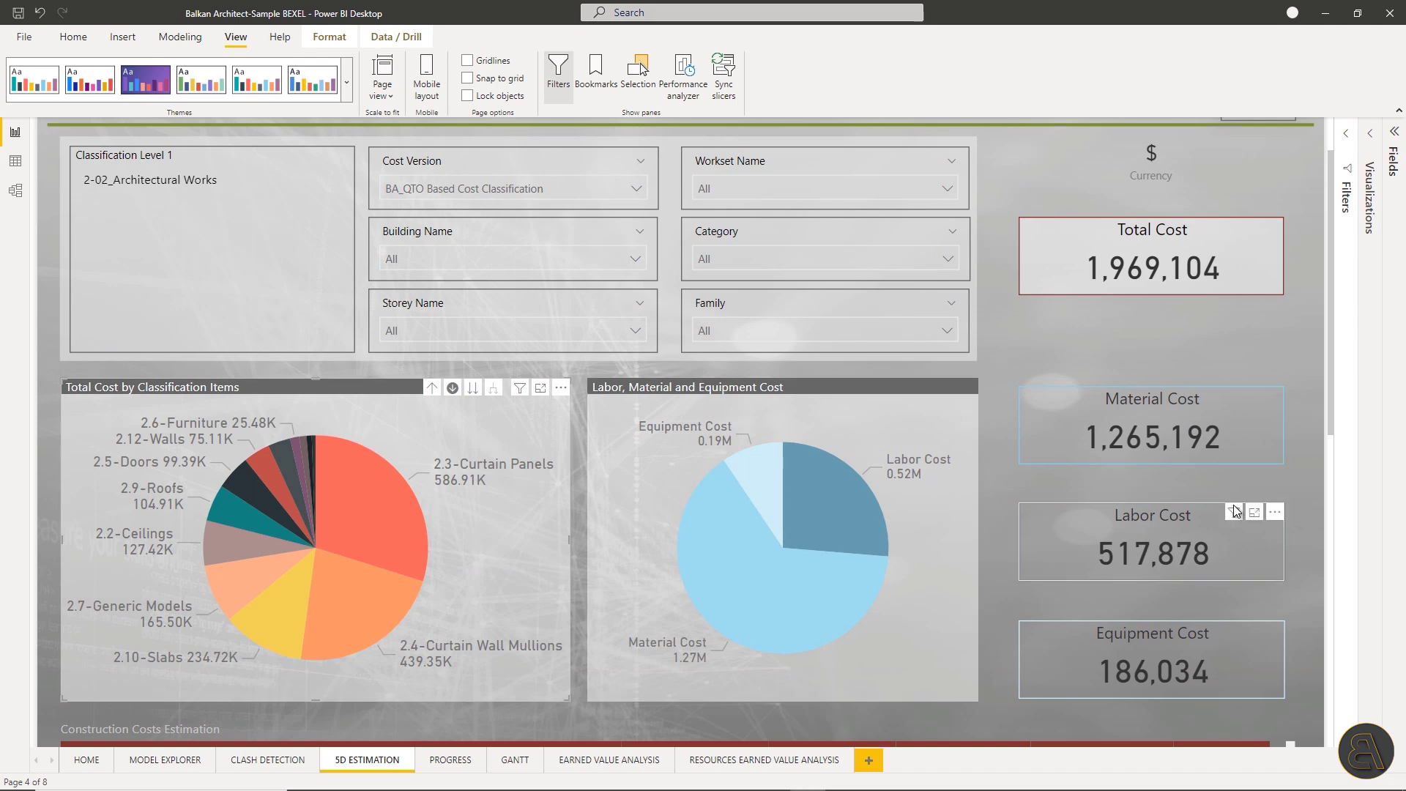
{"action": "scroll", "coordinate": [1328, 428], "scroll_direction": "down", "scroll_amount": 2}
{"action": "left_click", "coordinate": [473, 240]}
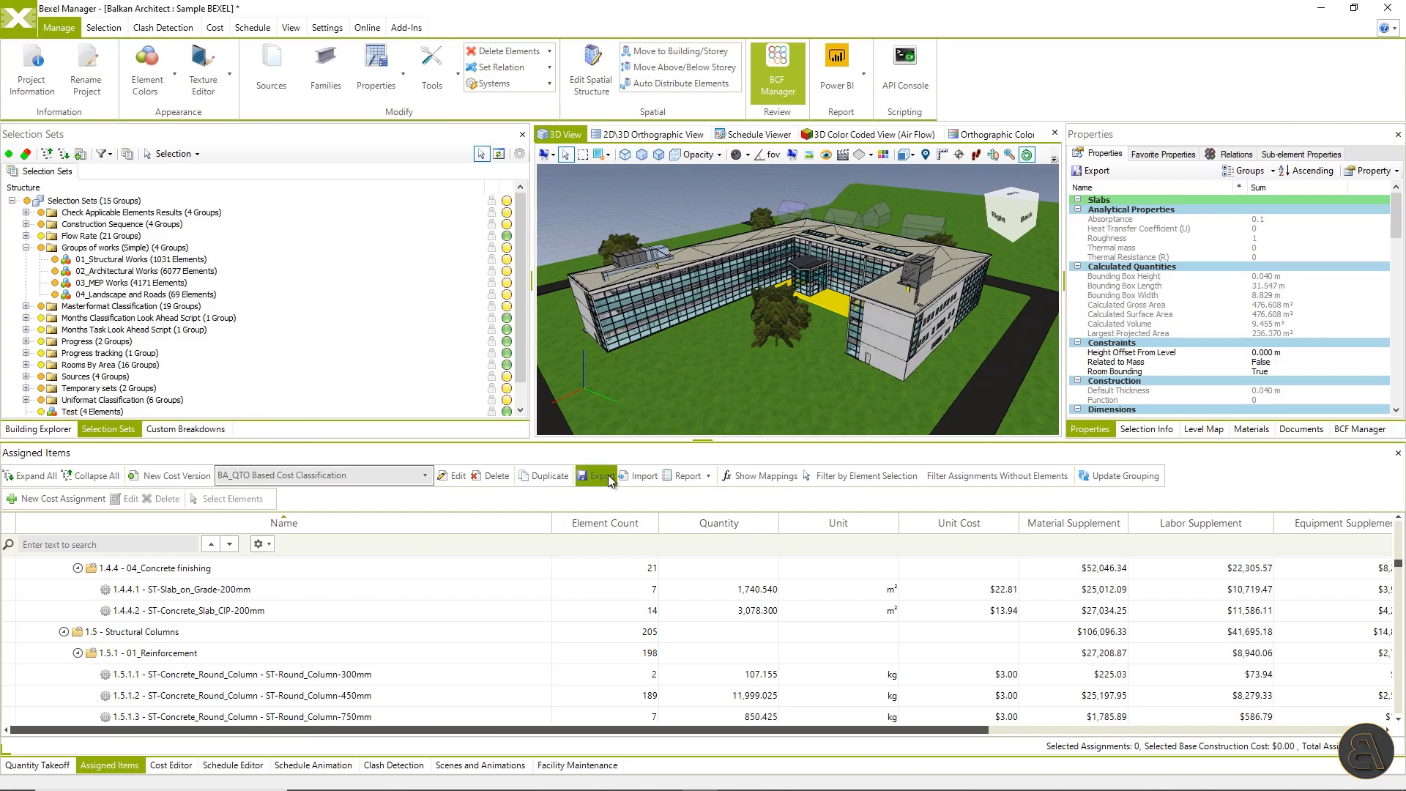
Save the exported cost classification as an Excel file and create the new Office building_import classification
{"action": "left_click", "coordinate": [607, 475]}
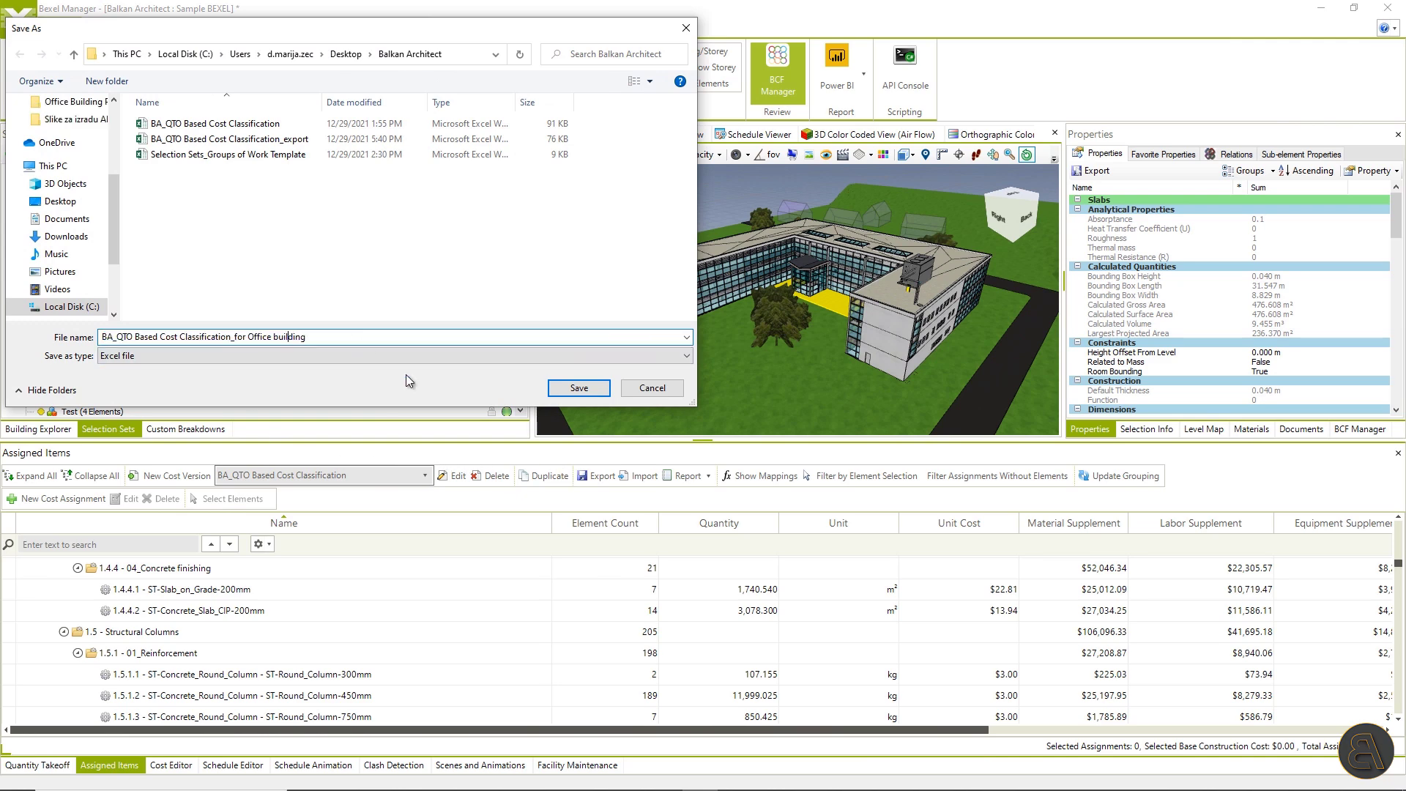
{"action": "left_click", "coordinate": [577, 389]}
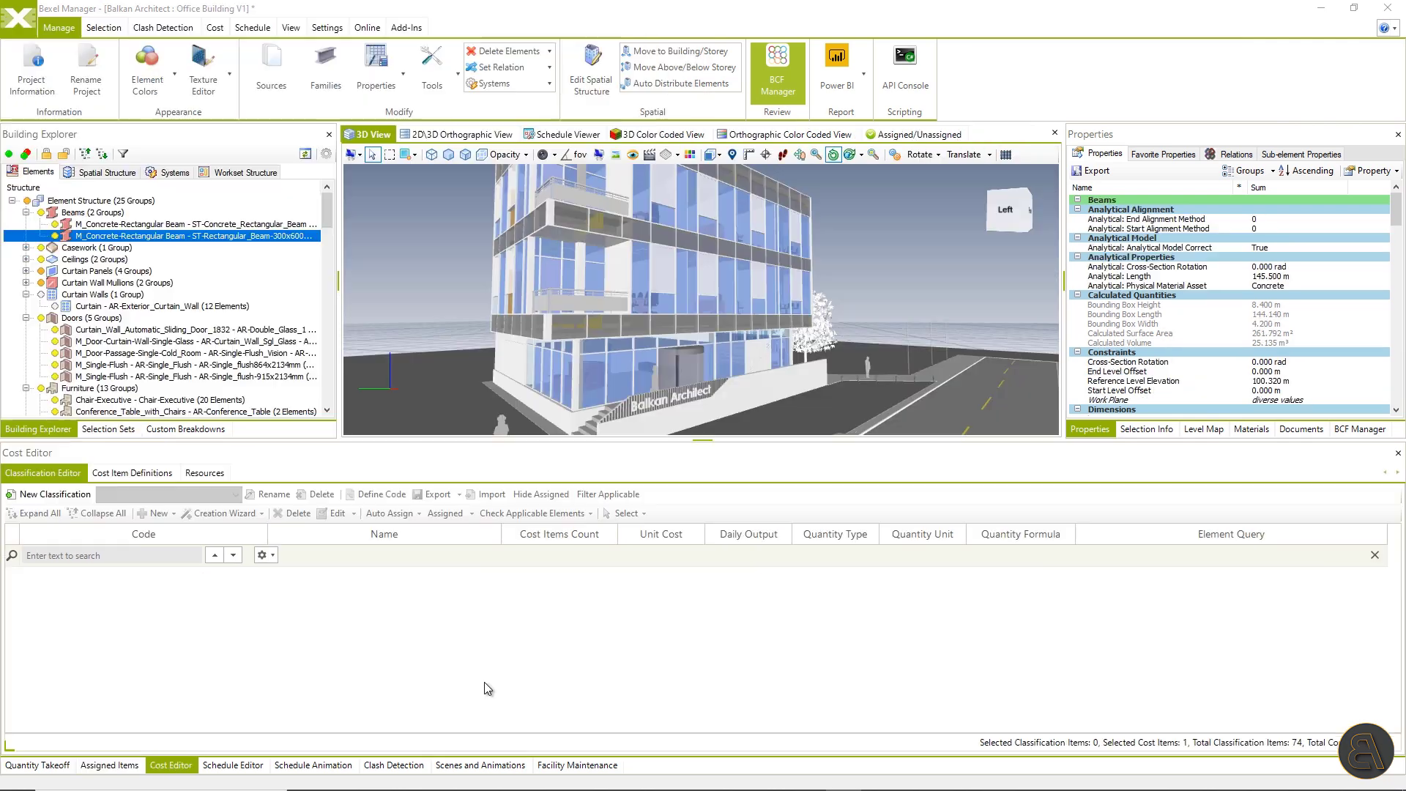
{"action": "left_click", "coordinate": [47, 495]}
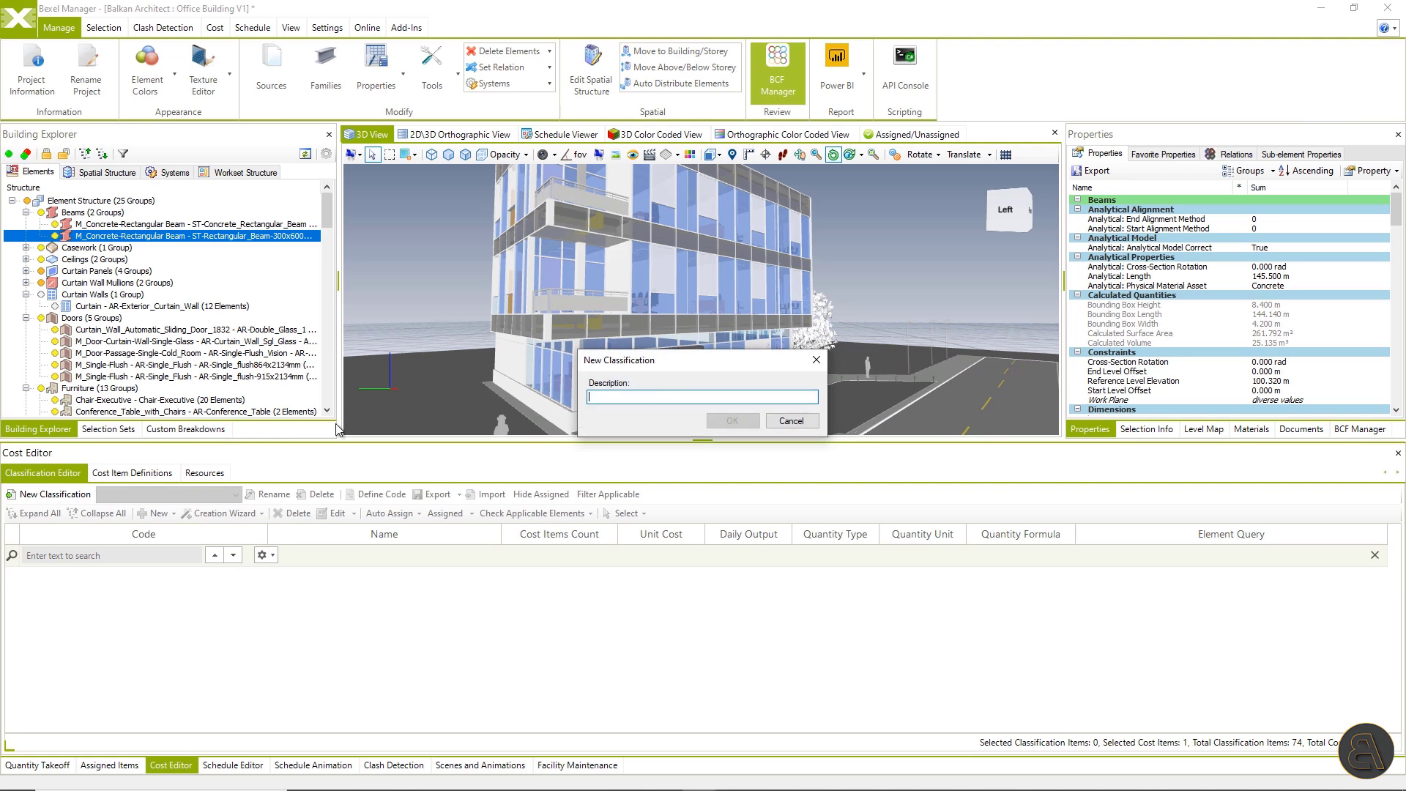
{"action": "left_click", "coordinate": [751, 420]}
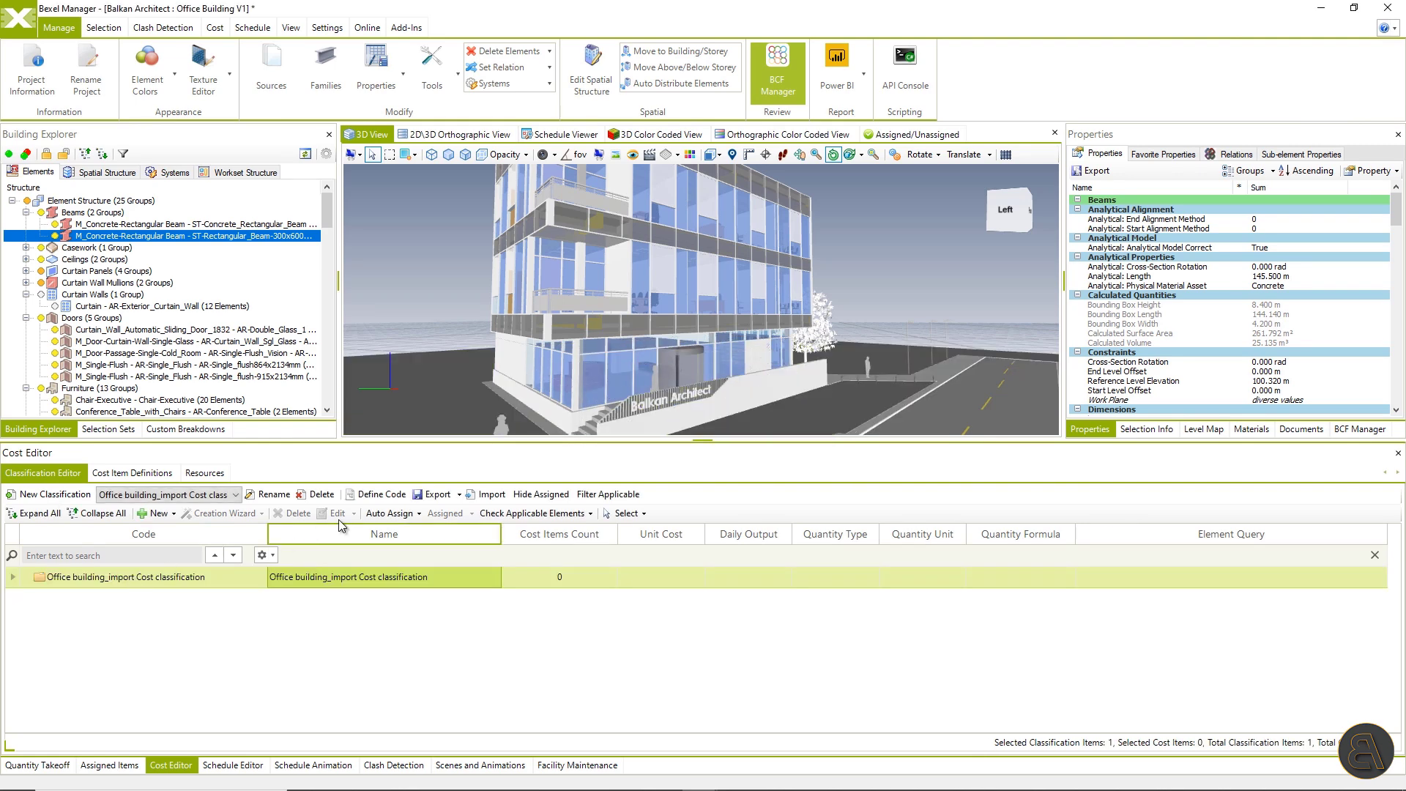
Import the 301 cost items from the exported Excel file into the new classification
{"action": "left_click", "coordinate": [489, 494]}
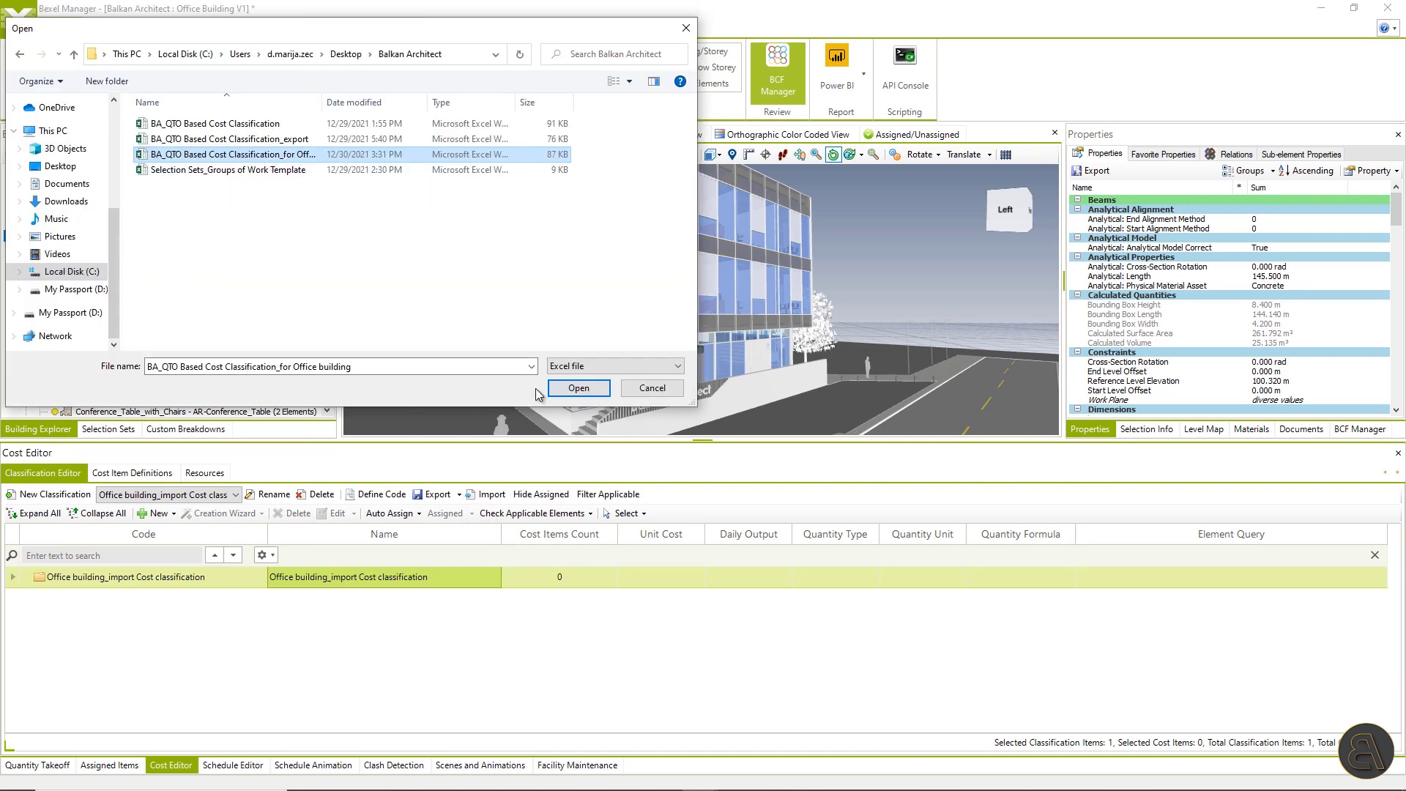
{"action": "left_click", "coordinate": [586, 389]}
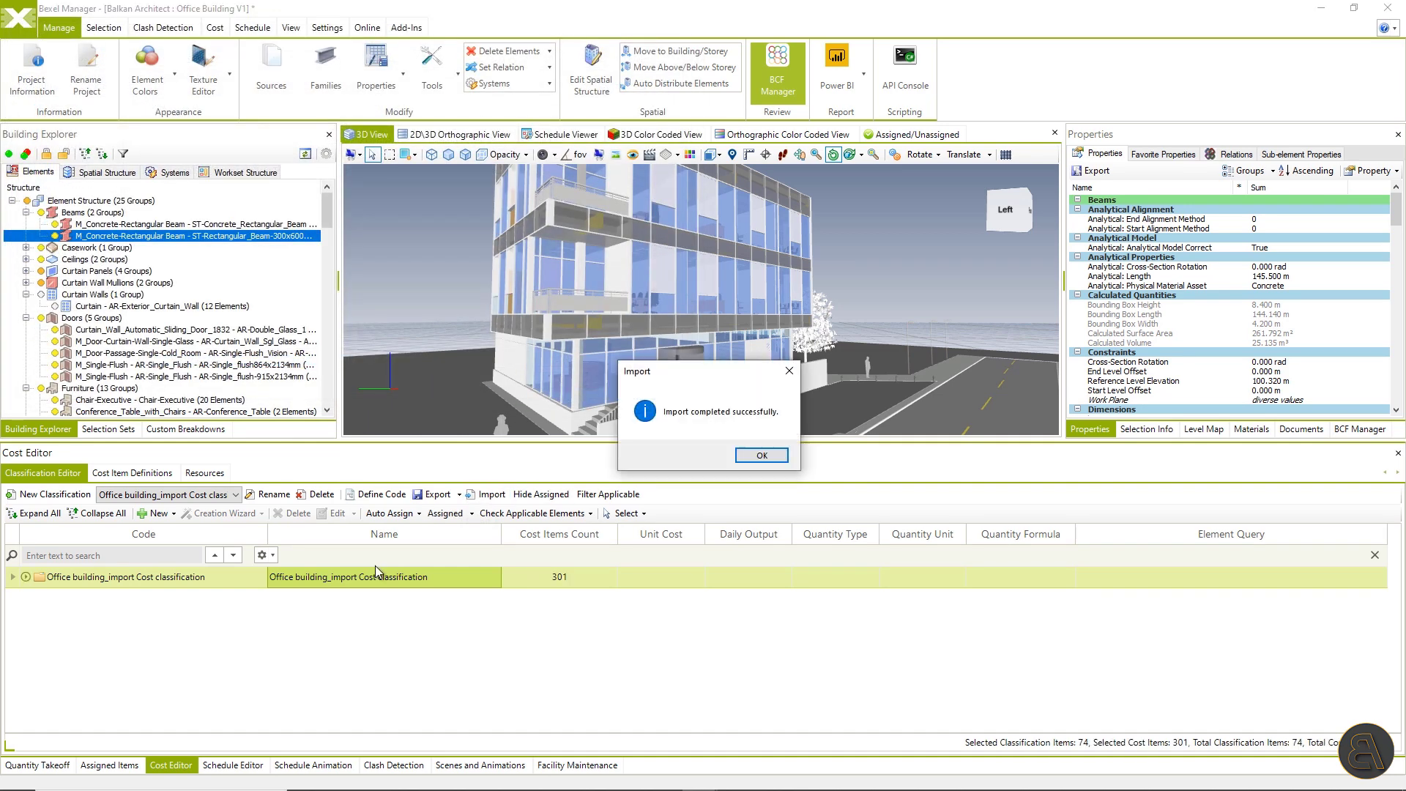
{"action": "left_click", "coordinate": [760, 457]}
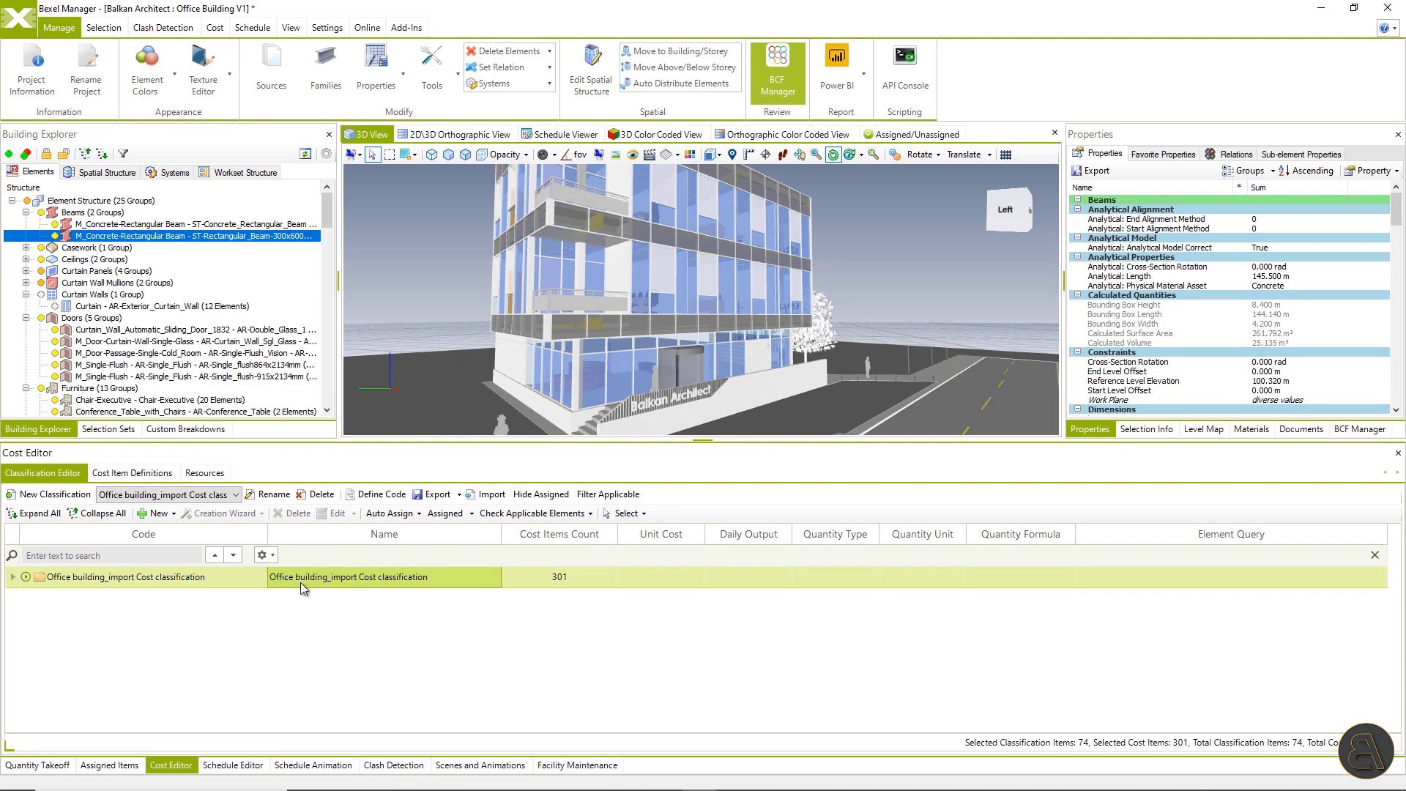
Expand the imported classification and review its cost items' unit costs, formulas and queries
{"action": "left_click", "coordinate": [123, 514]}
{"action": "scroll", "coordinate": [805, 633], "scroll_direction": "down", "scroll_amount": 5}
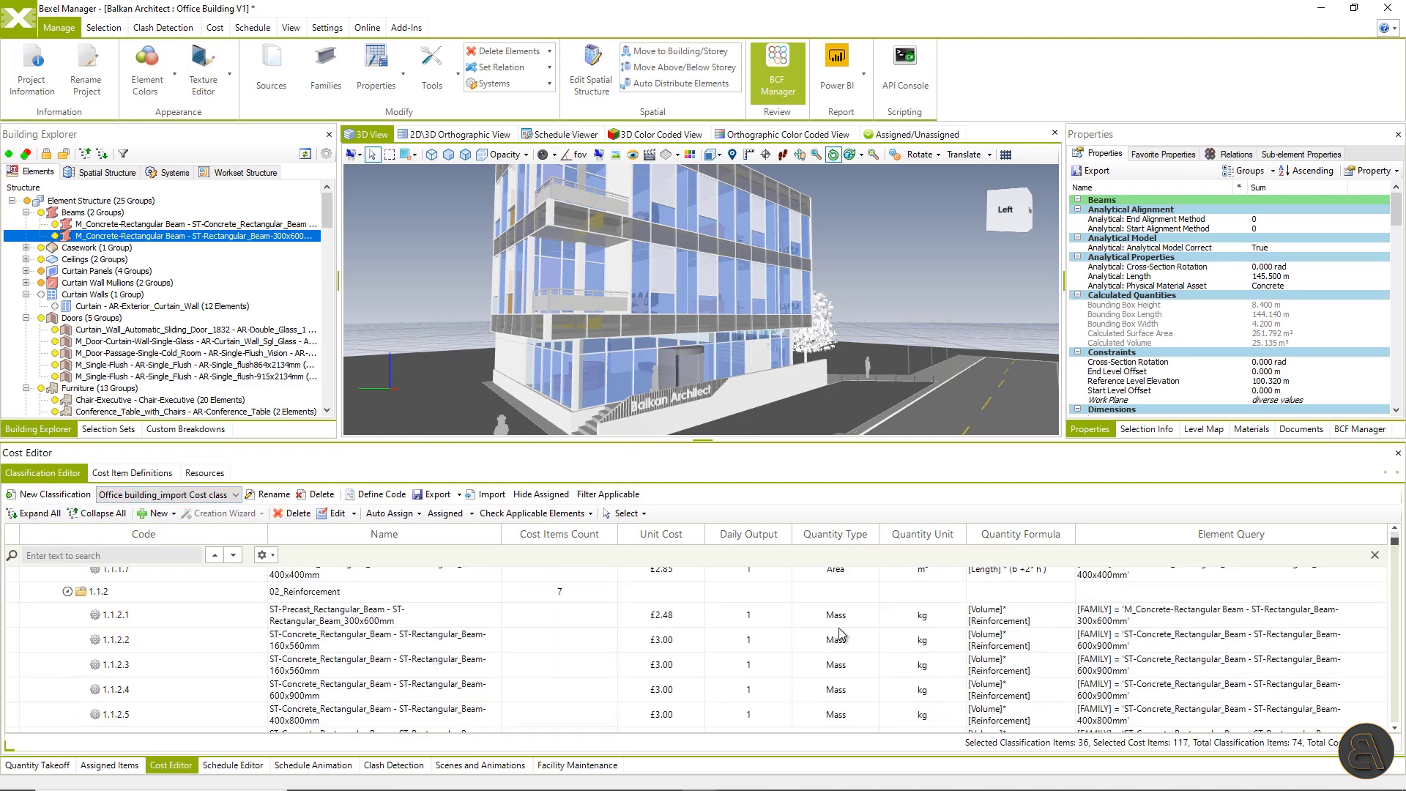
{"action": "scroll", "coordinate": [839, 634], "scroll_direction": "down", "scroll_amount": 6}
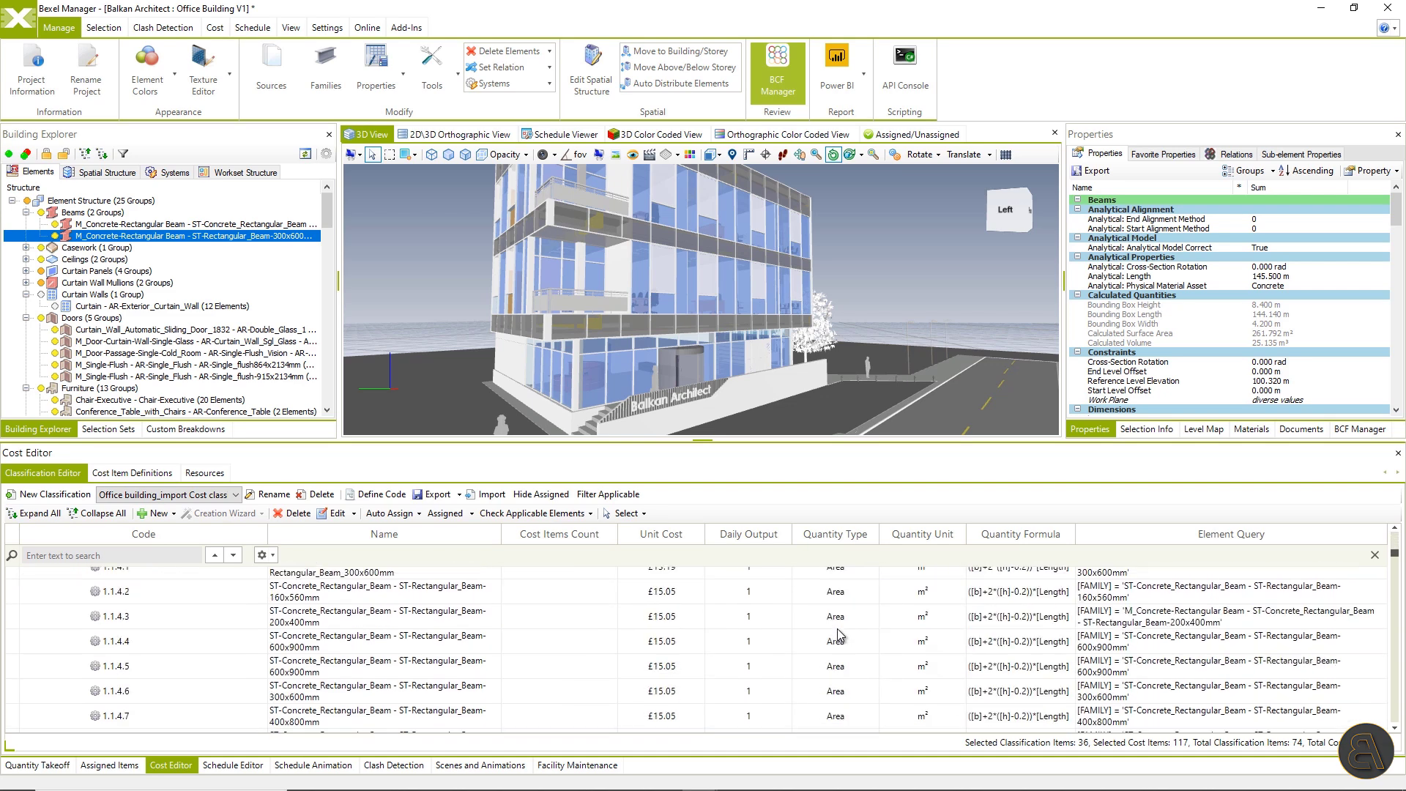
{"action": "scroll", "coordinate": [839, 634], "scroll_direction": "down", "scroll_amount": 6}
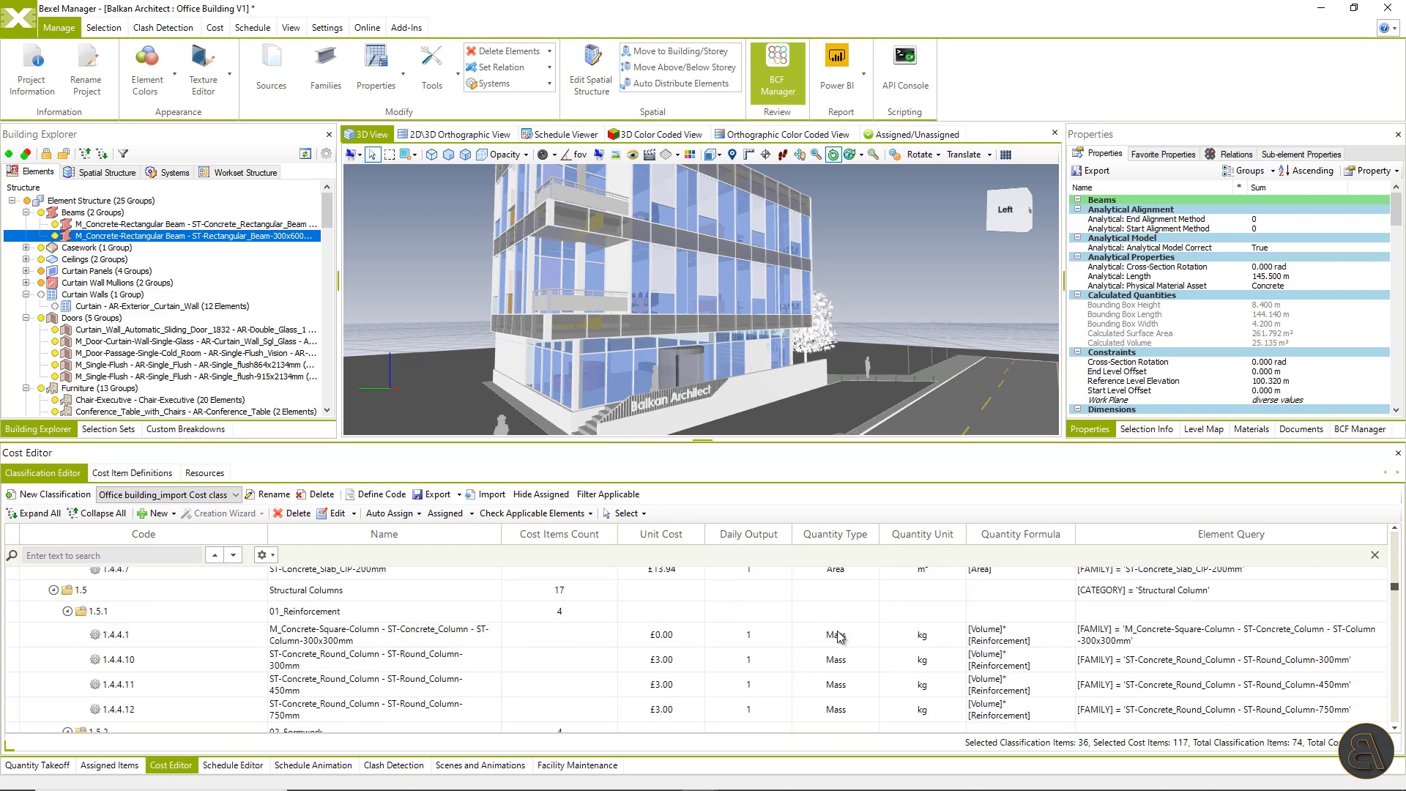
{"action": "scroll", "coordinate": [839, 636], "scroll_direction": "down", "scroll_amount": 8}
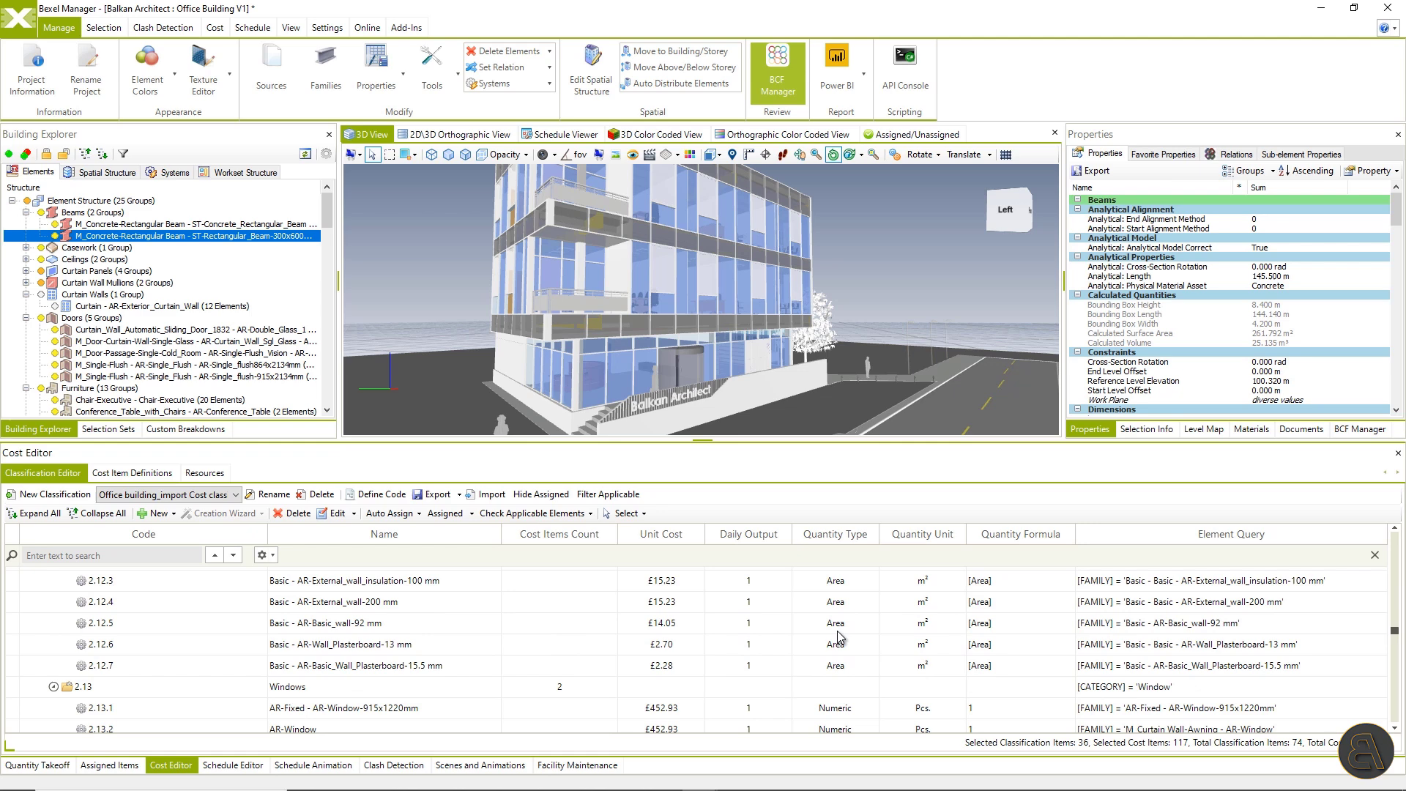
{"action": "scroll", "coordinate": [839, 636], "scroll_direction": "down", "scroll_amount": 1}
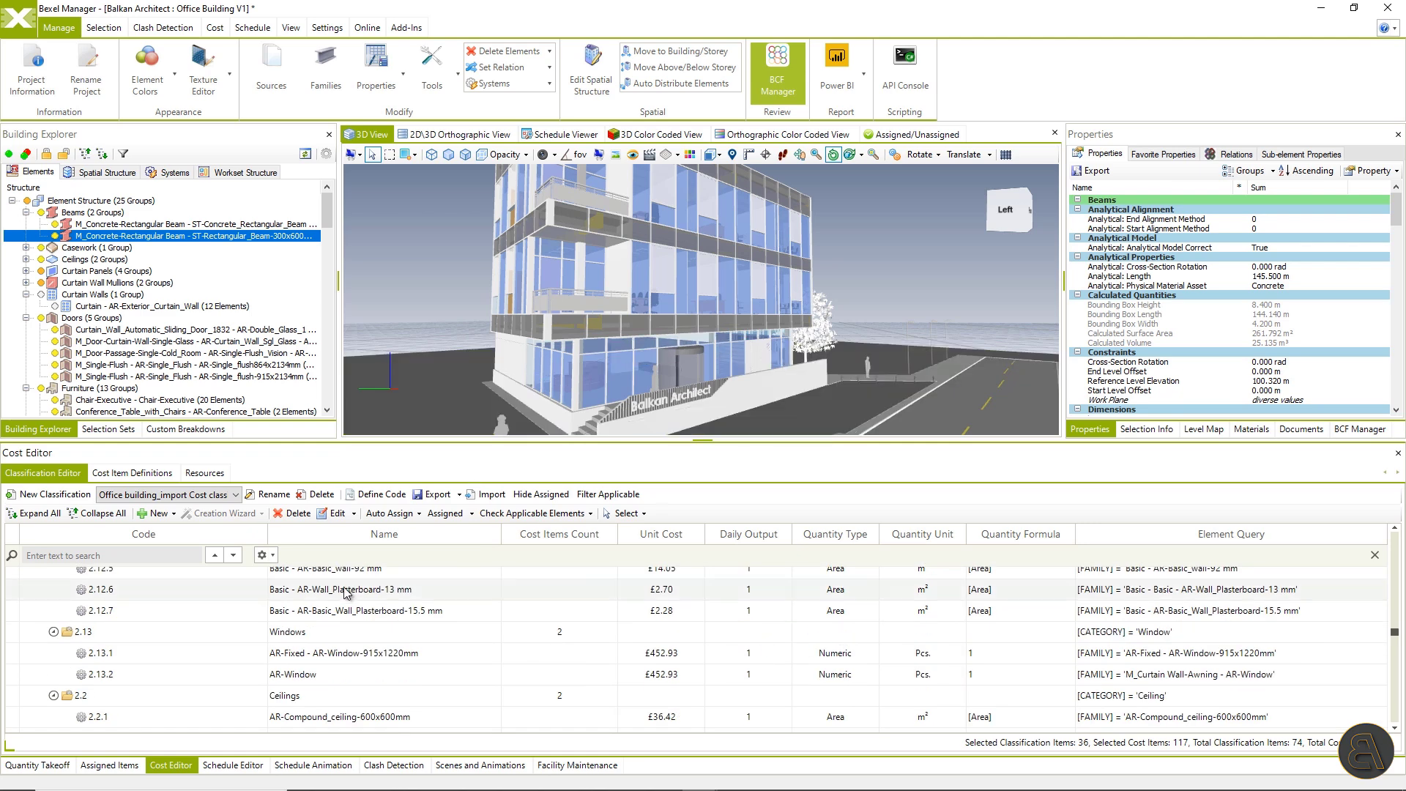
{"action": "scroll", "coordinate": [1331, 657], "scroll_direction": "up", "scroll_amount": 15}
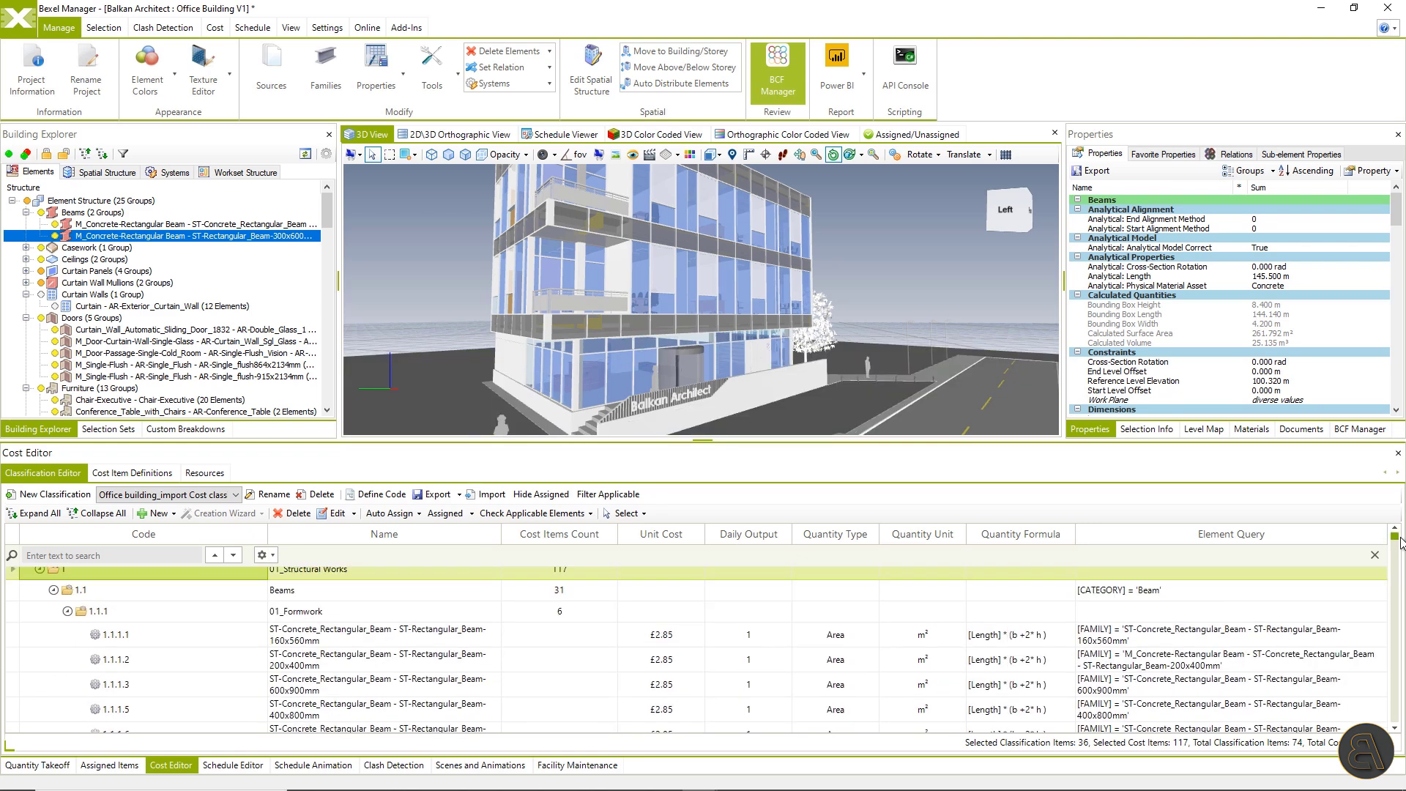
{"action": "scroll", "coordinate": [1359, 569], "scroll_direction": "up", "scroll_amount": 1}
Select the imported classification's applicable elements, highlighting the beam elements in the model
{"action": "left_click", "coordinate": [184, 577]}
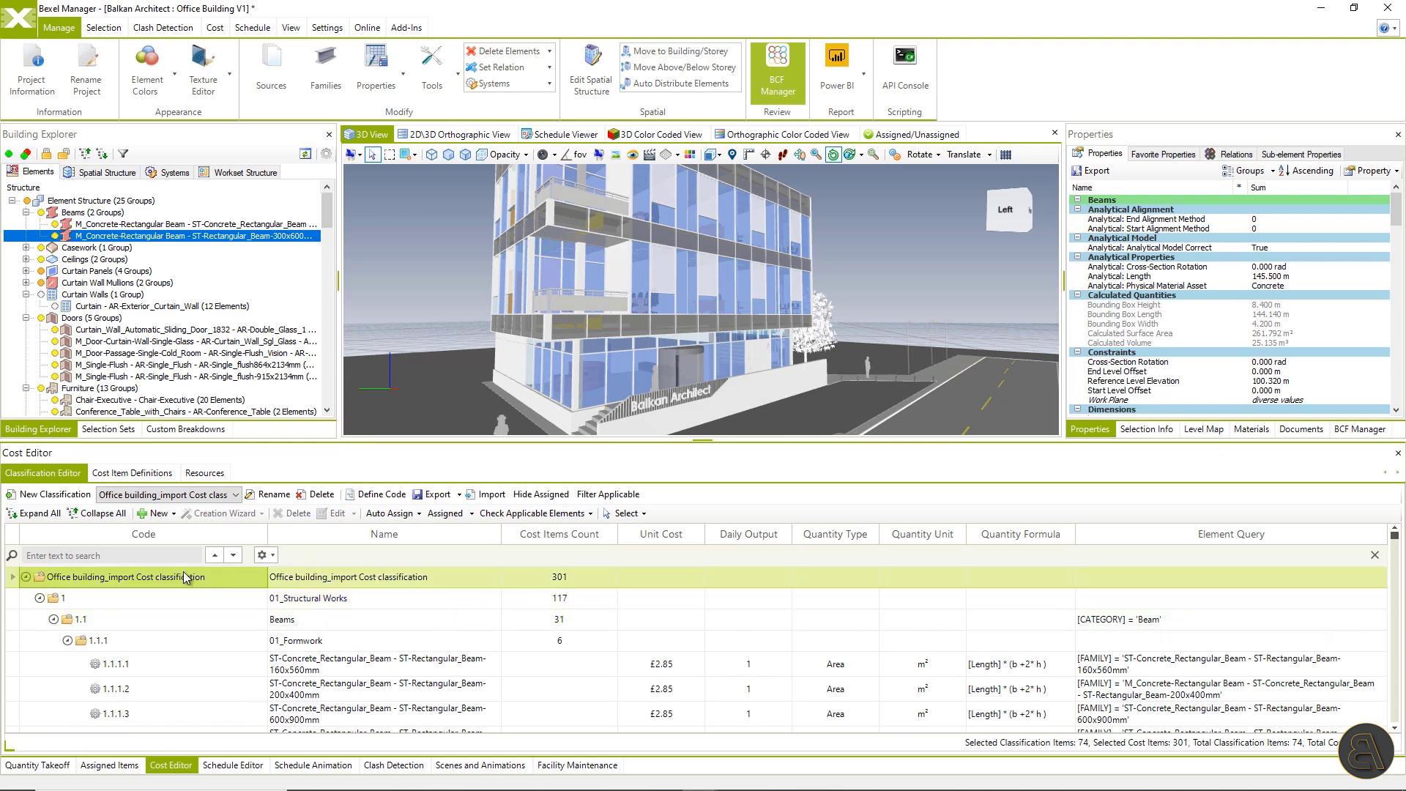
{"action": "right_click", "coordinate": [185, 577]}
{"action": "mouse_move", "coordinate": [344, 742]}
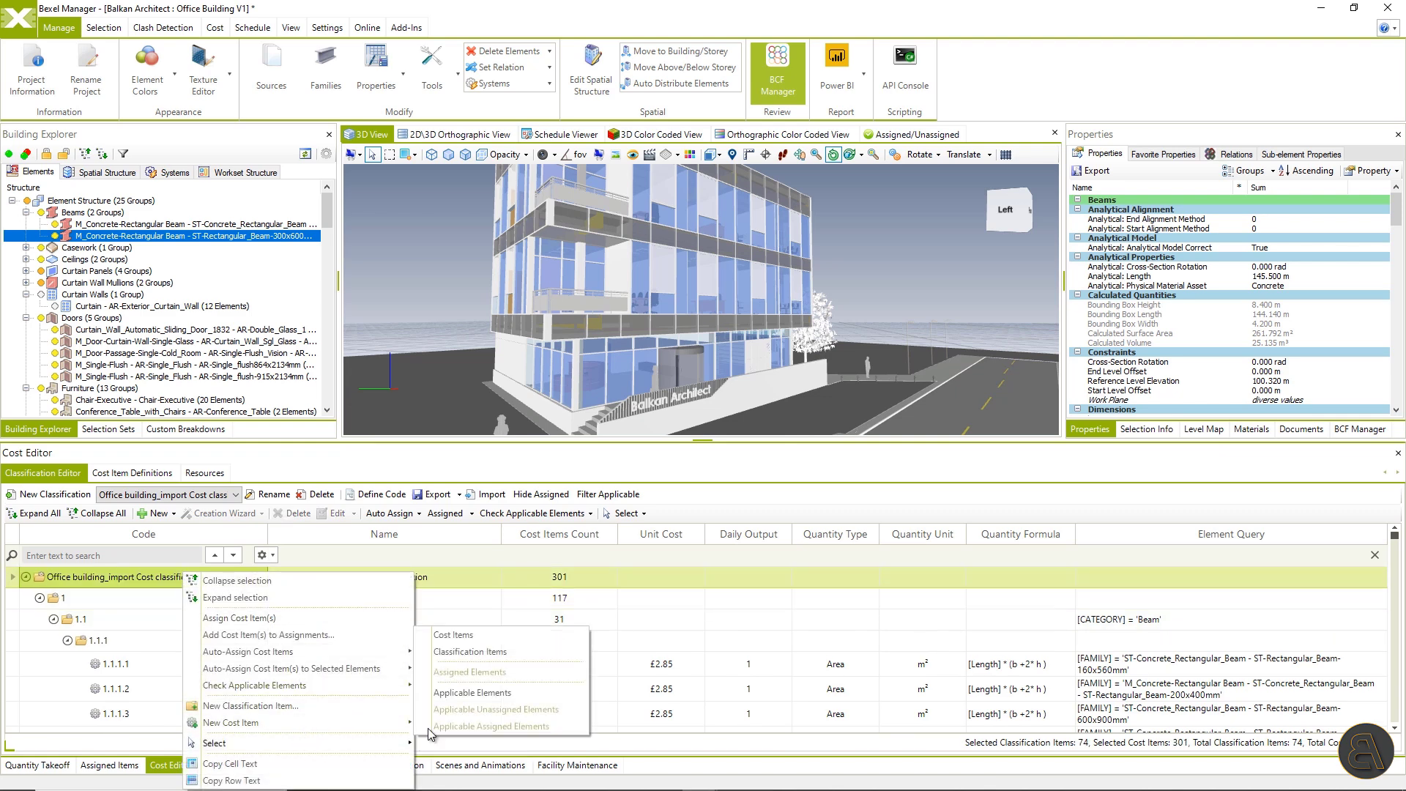
{"action": "left_click", "coordinate": [469, 692]}
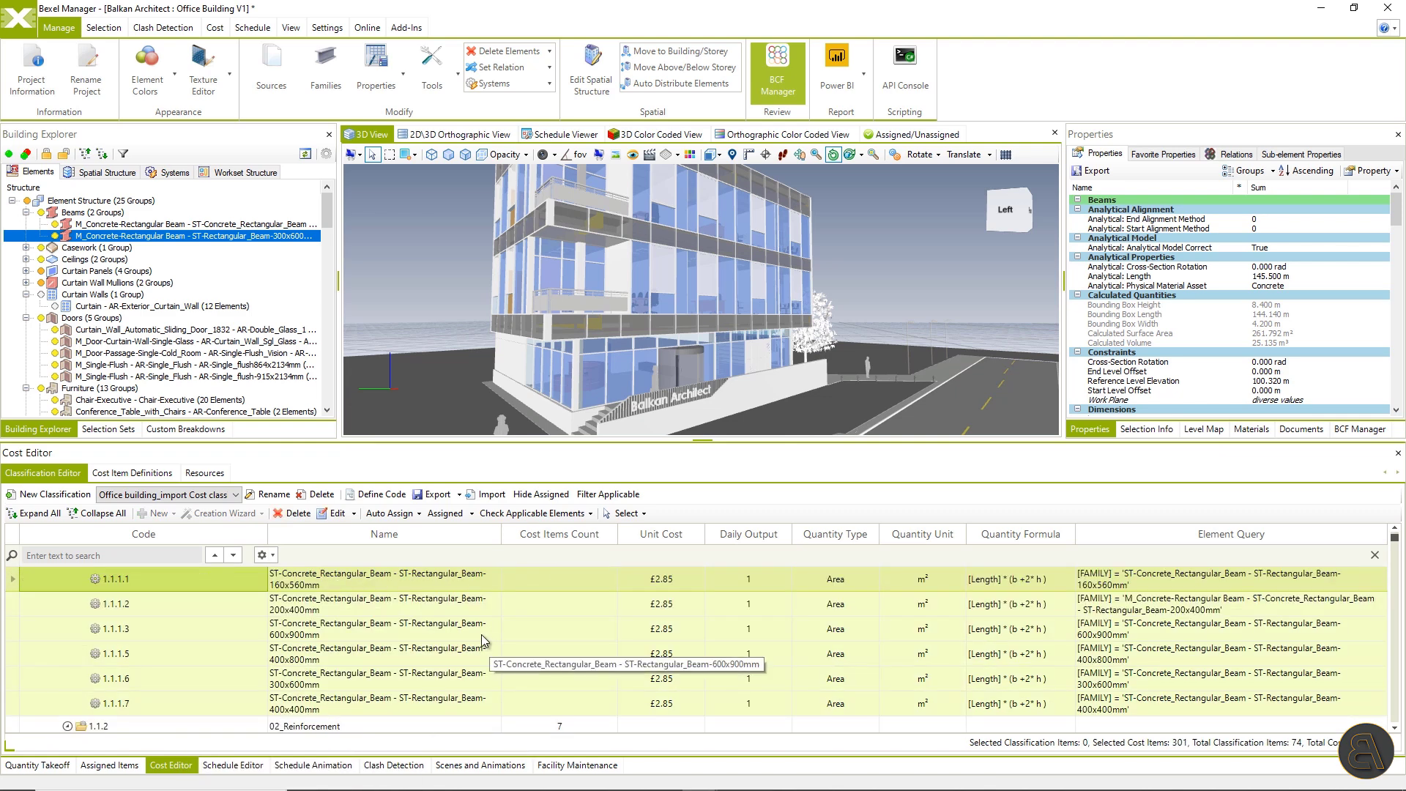
{"action": "left_click", "coordinate": [642, 514]}
{"action": "left_click", "coordinate": [663, 587]}
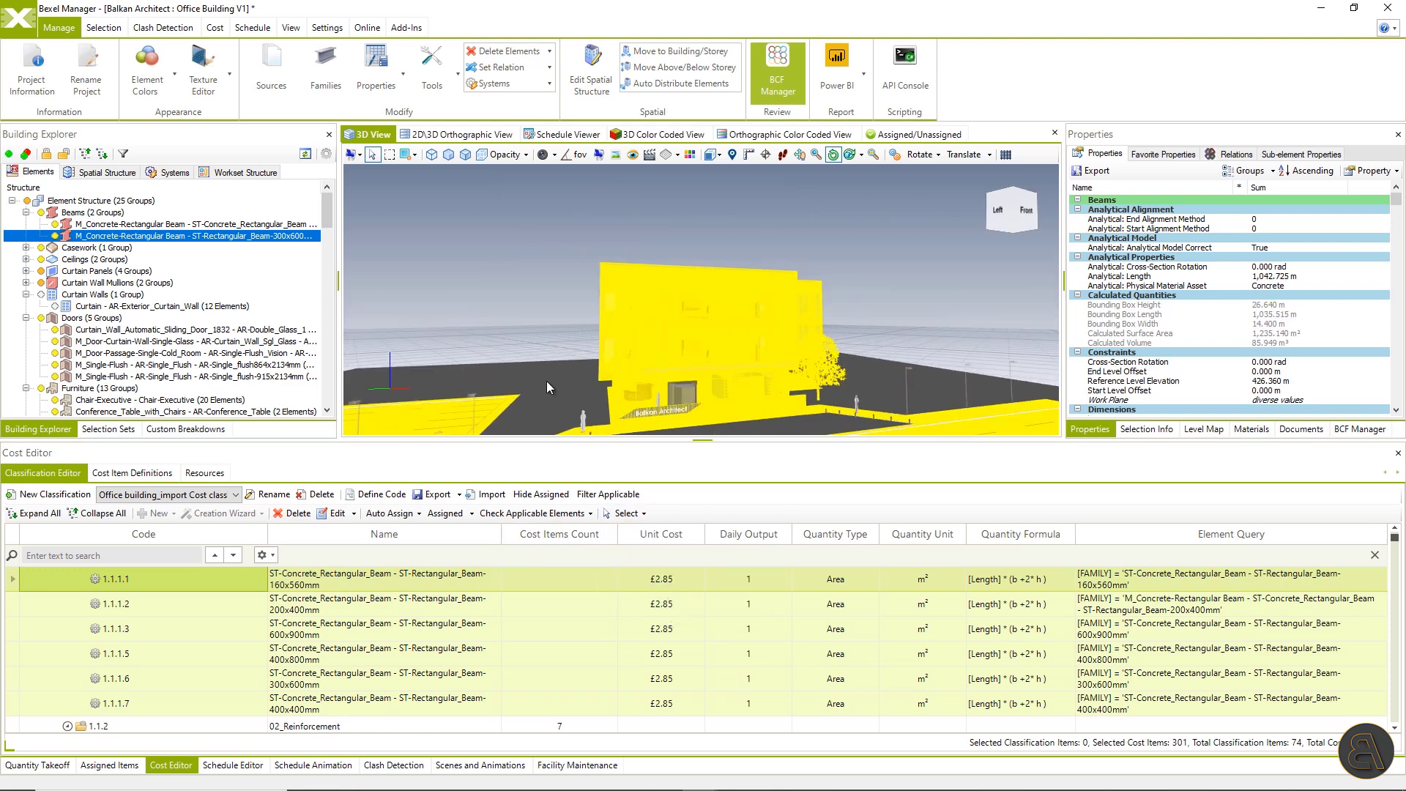
Isolate the selected elements in the 3D view, viewed from a left-front angle
{"action": "right_click", "coordinate": [534, 314]}
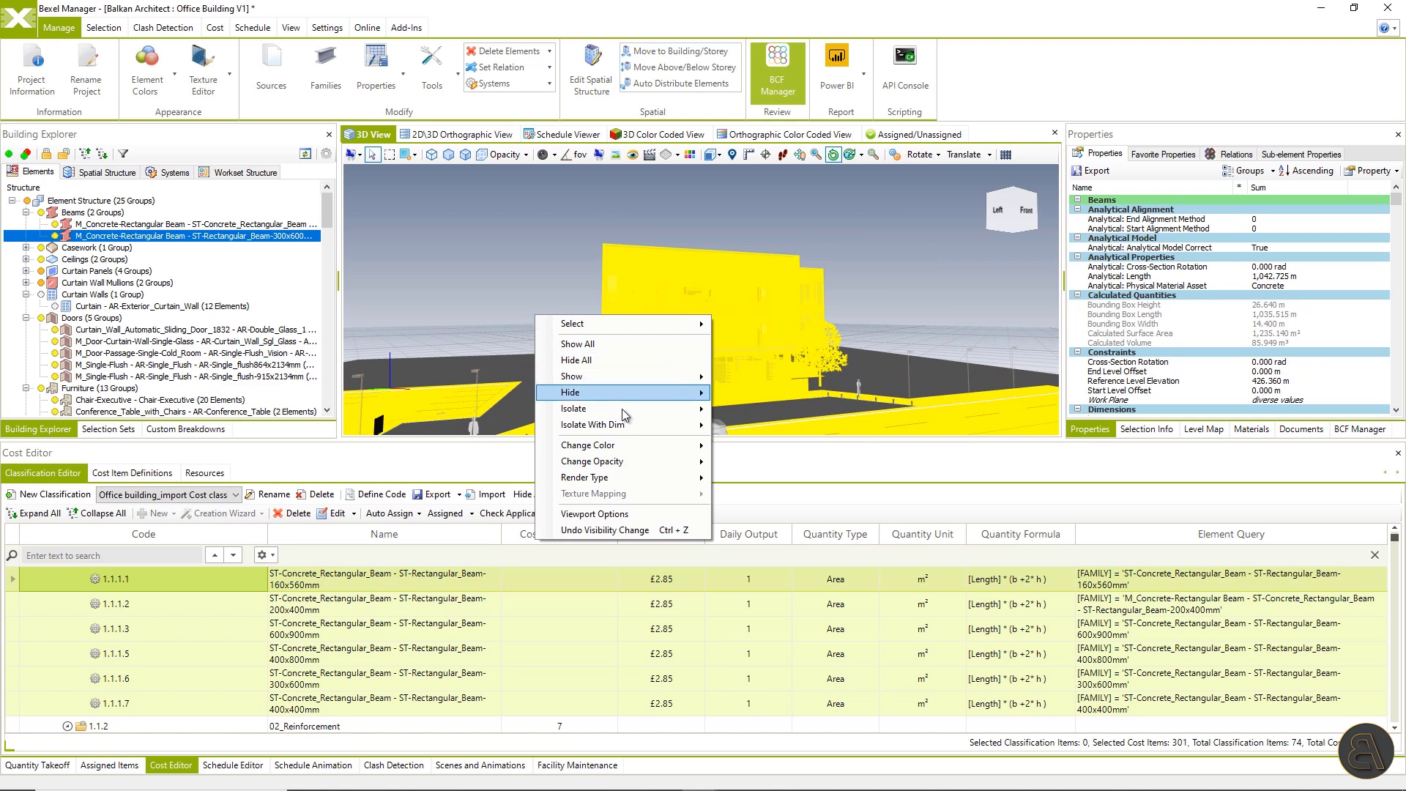
{"action": "mouse_move", "coordinate": [622, 409]}
{"action": "left_click", "coordinate": [769, 425]}
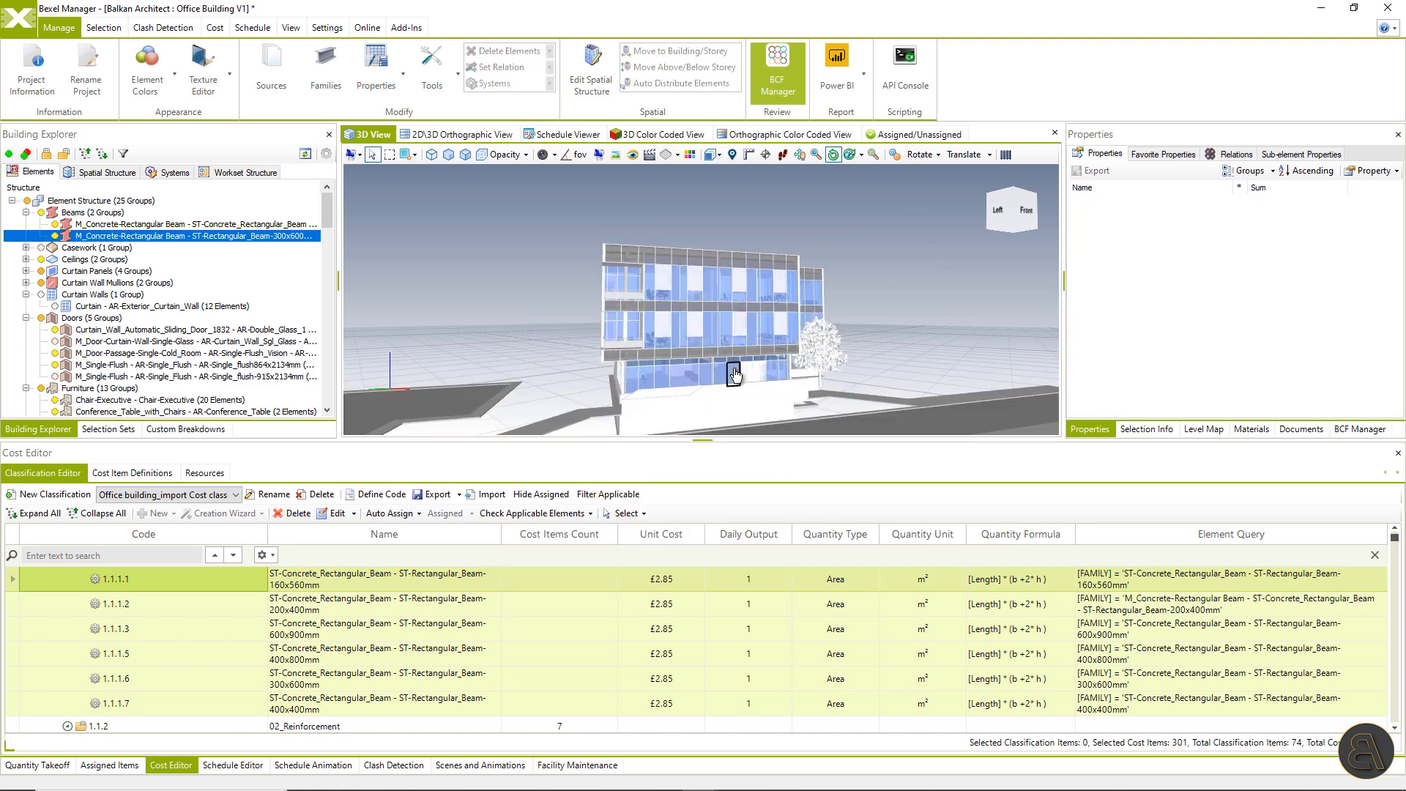
{"action": "left_click_drag", "start_coordinate": [735, 375], "coordinate": [817, 310]}
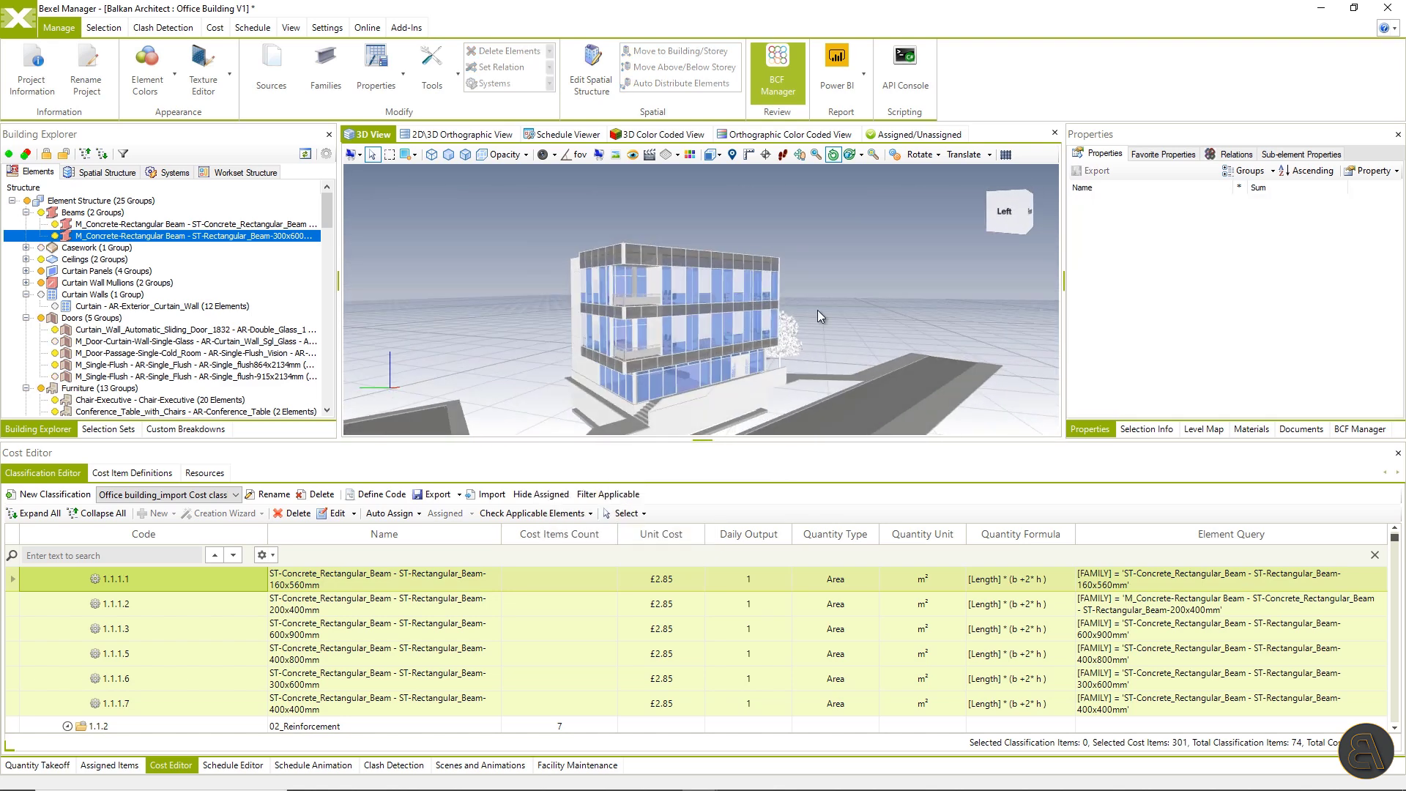
Select all elements and hide them, leaving the remaining site visible in the 3D view
{"action": "key", "text": "ctrl+a"}
{"action": "right_click", "coordinate": [817, 310]}
{"action": "left_click", "coordinate": [849, 344]}
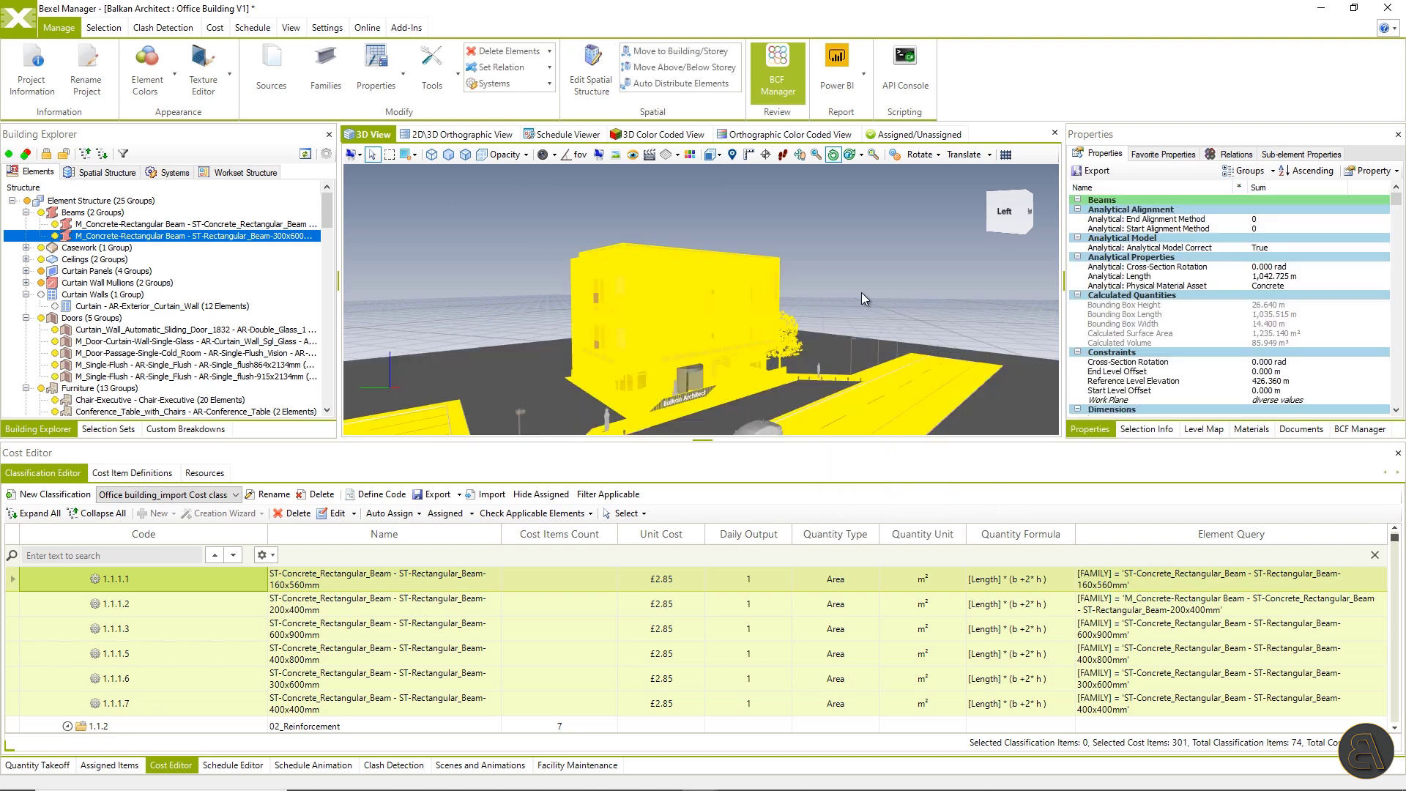
{"action": "right_click", "coordinate": [861, 292]}
{"action": "mouse_move", "coordinate": [983, 375]}
{"action": "left_click", "coordinate": [1096, 369]}
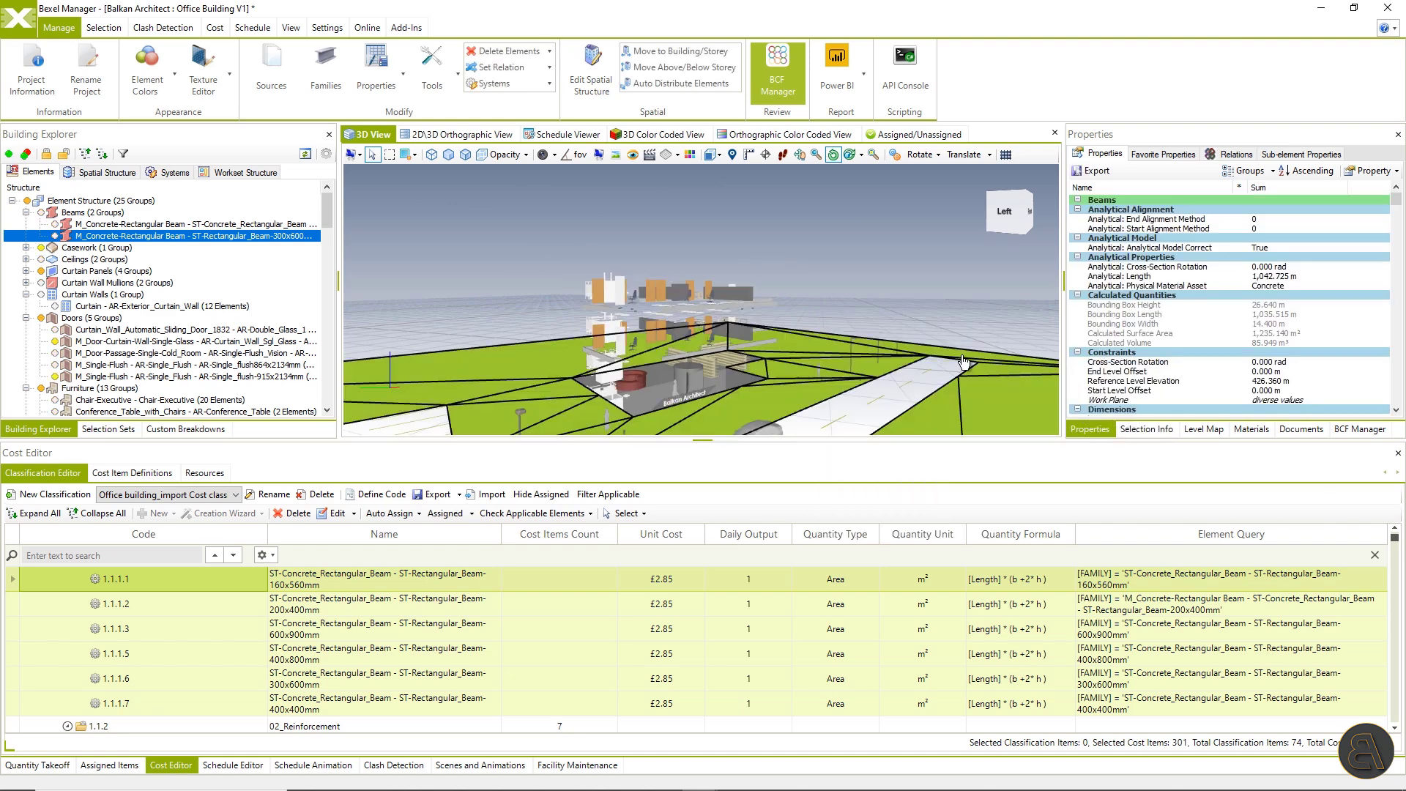
{"action": "left_click_drag", "start_coordinate": [915, 366], "coordinate": [606, 375]}
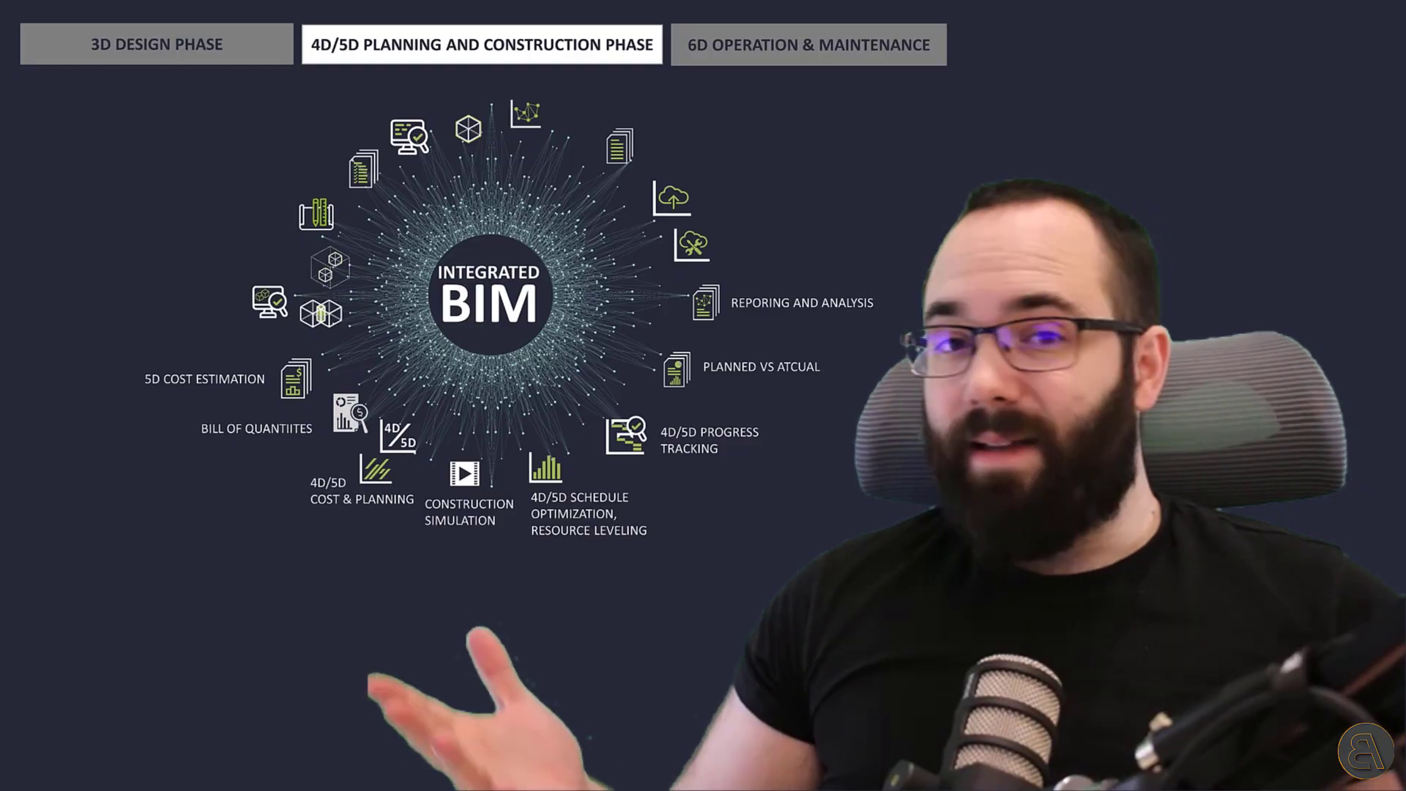